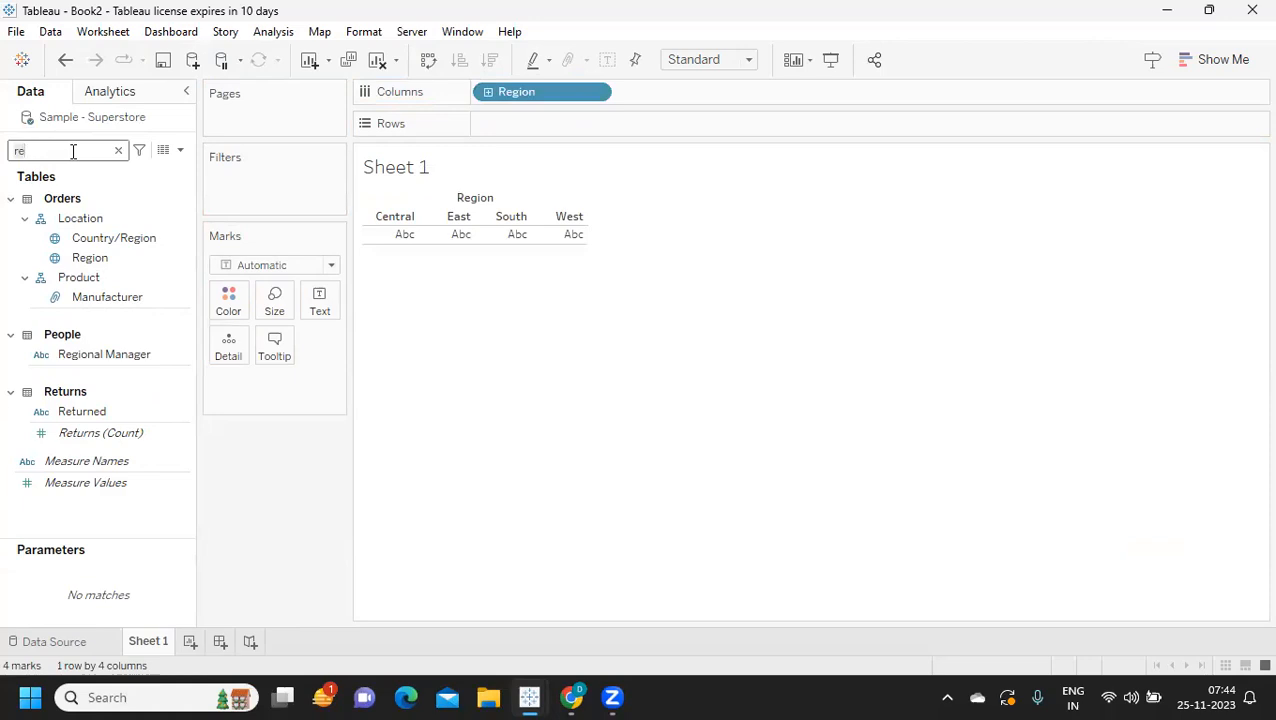
# - Show Sales and Region as text labels for each region in the Sheet 1 view
pyautogui.moveTo(70, 233); pyautogui.dragTo(303, 304)
pyautogui.doubleClick(48, 154)
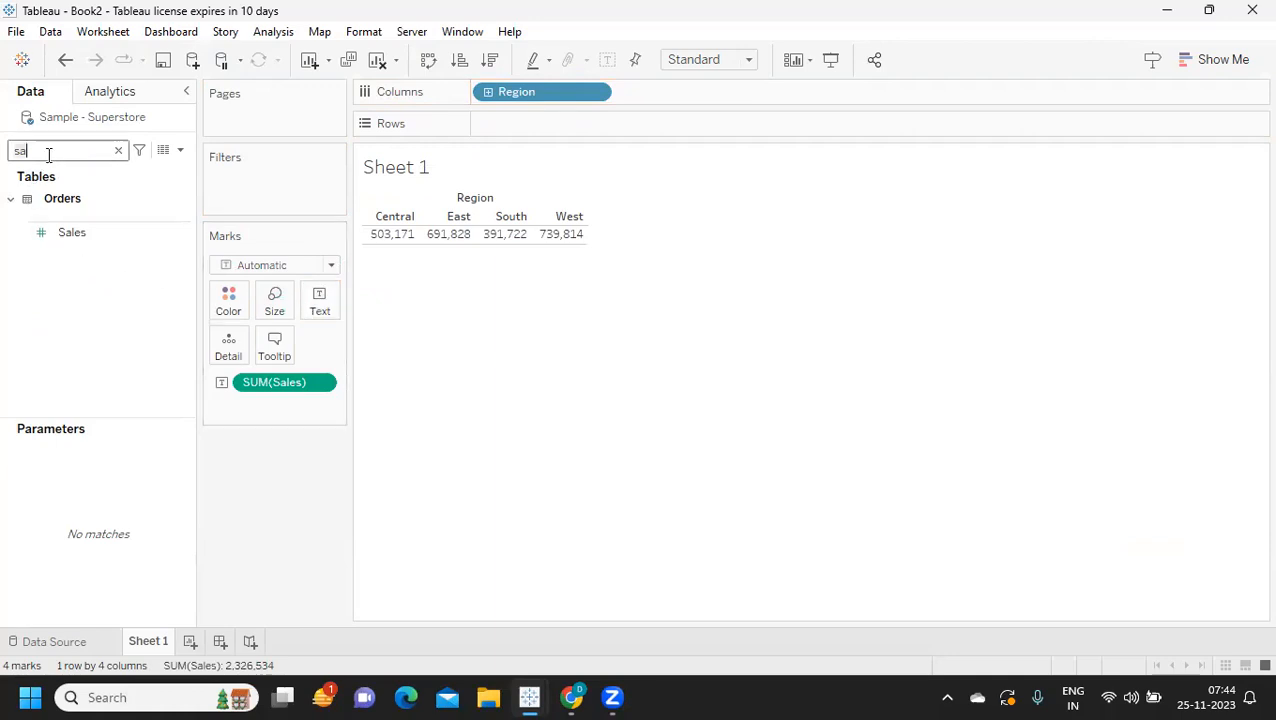
pyautogui.press('BackSpace')
pyautogui.write('re')
pyautogui.moveTo(88, 260); pyautogui.dragTo(318, 300)
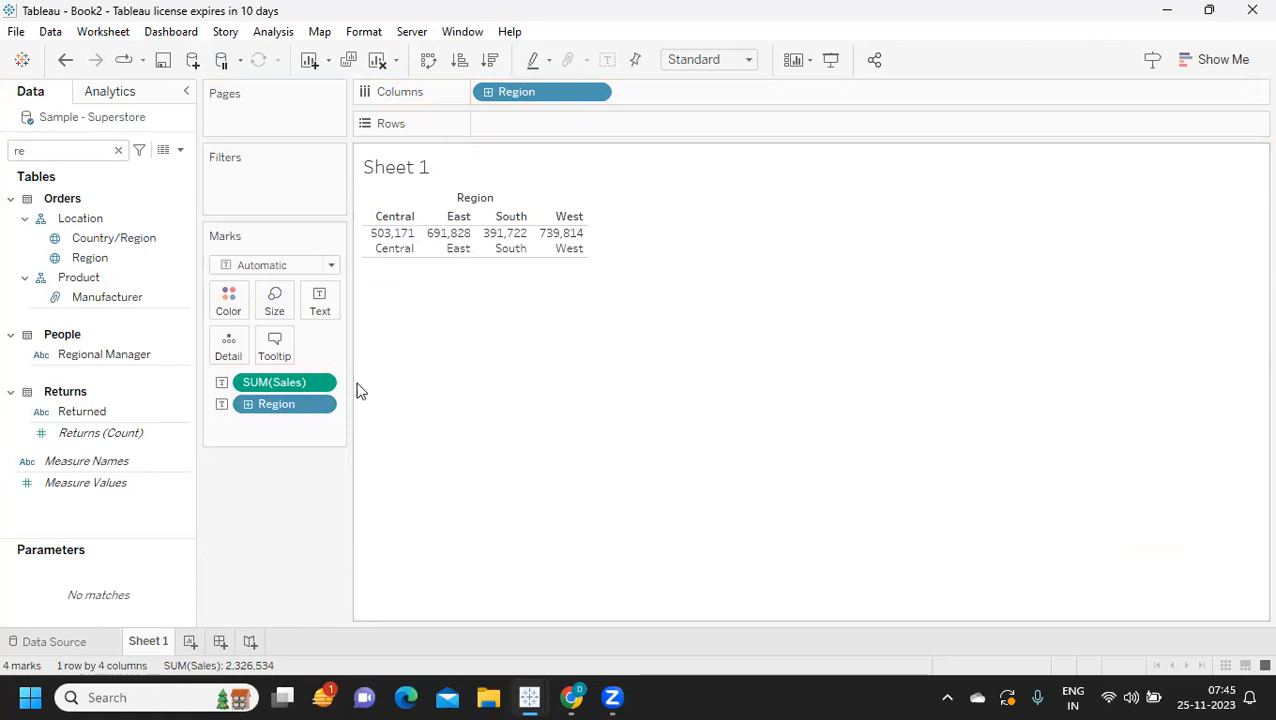
# - Edit the text label so that Region sits centred on the line above SUM(Sales)
pyautogui.click(320, 310)
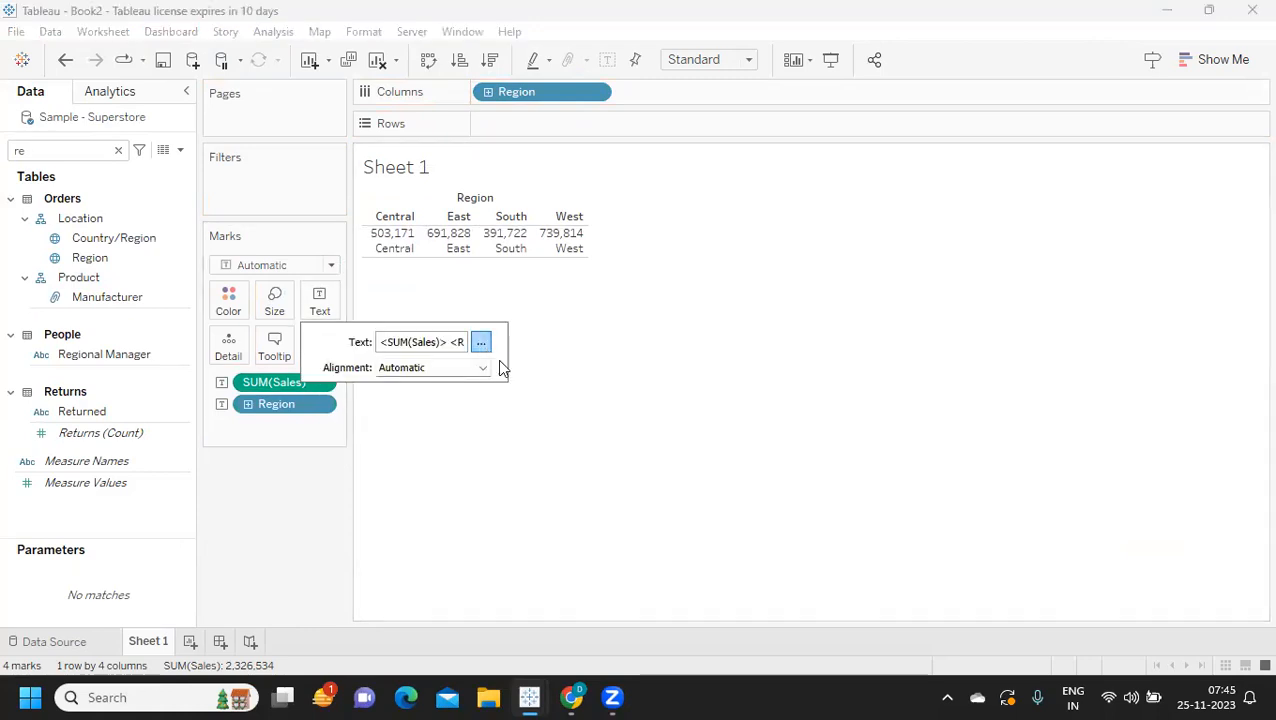
pyautogui.click(481, 342)
pyautogui.moveTo(940, 412); pyautogui.dragTo(863, 414)
pyautogui.hotkey('ctrl', 'c')
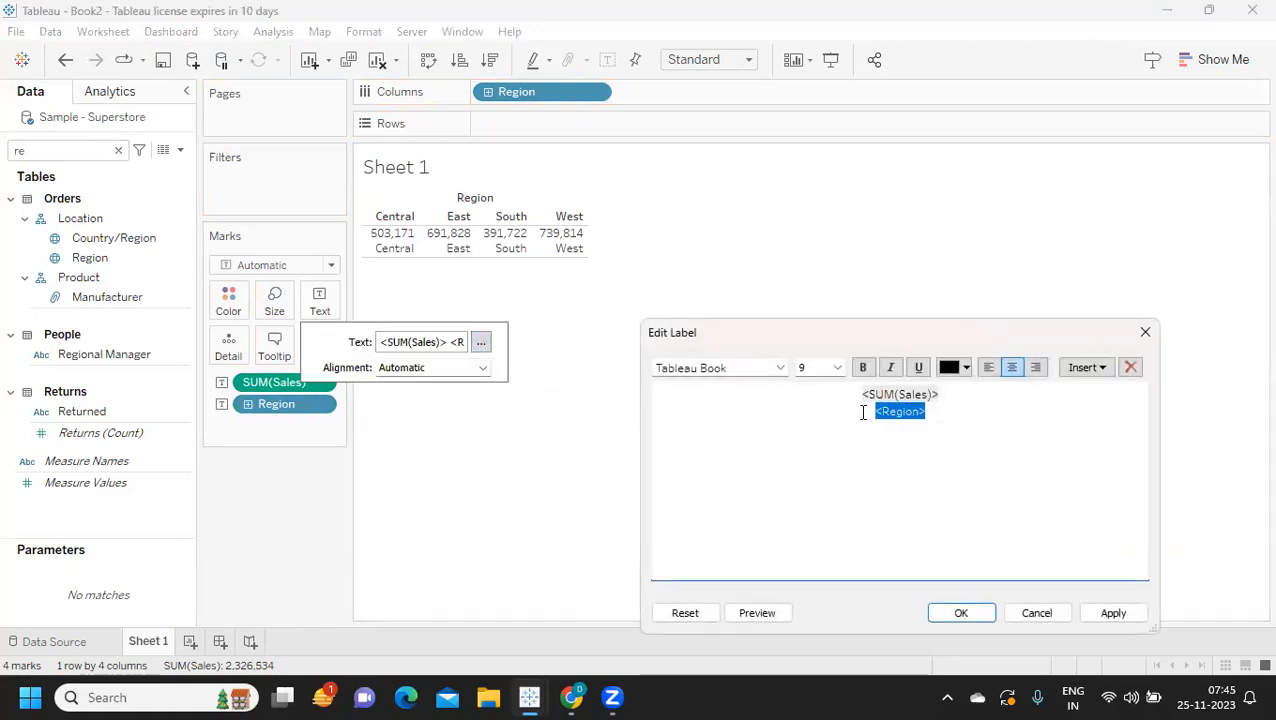
pyautogui.press('BackSpace')
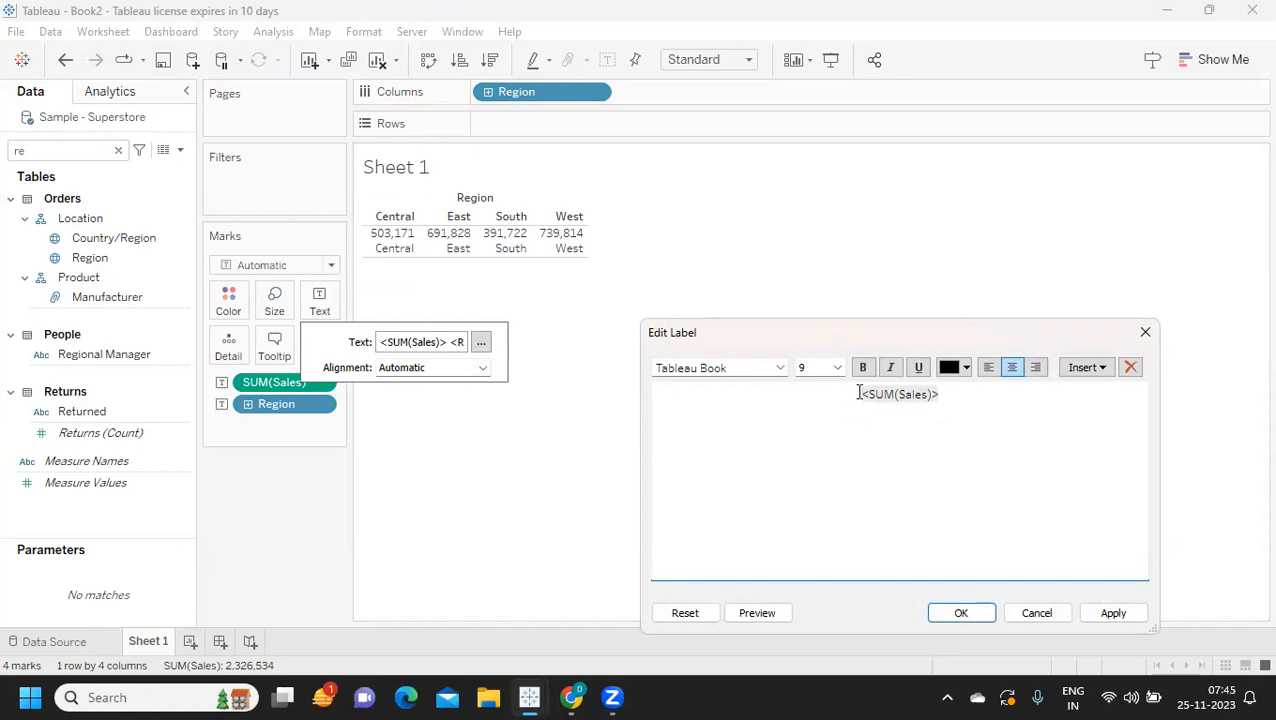
pyautogui.press('Return')
pyautogui.hotkey('ctrl', 'v')
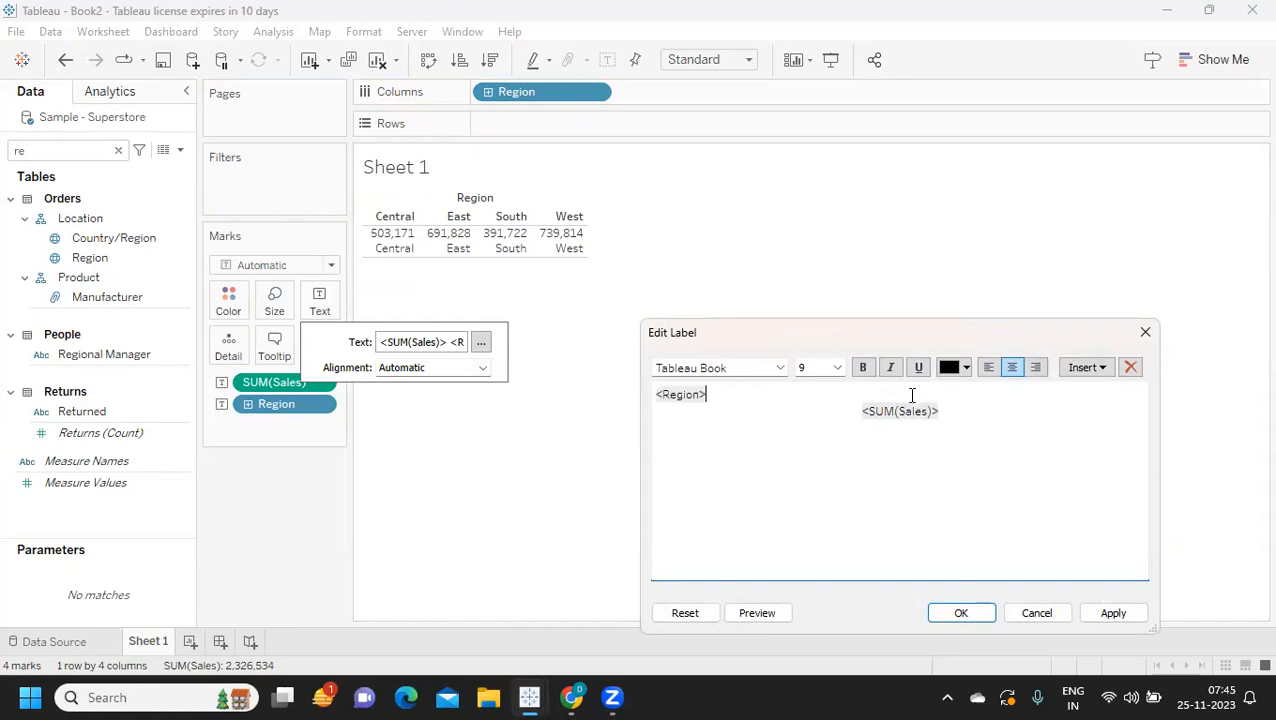
pyautogui.moveTo(718, 397); pyautogui.dragTo(605, 388)
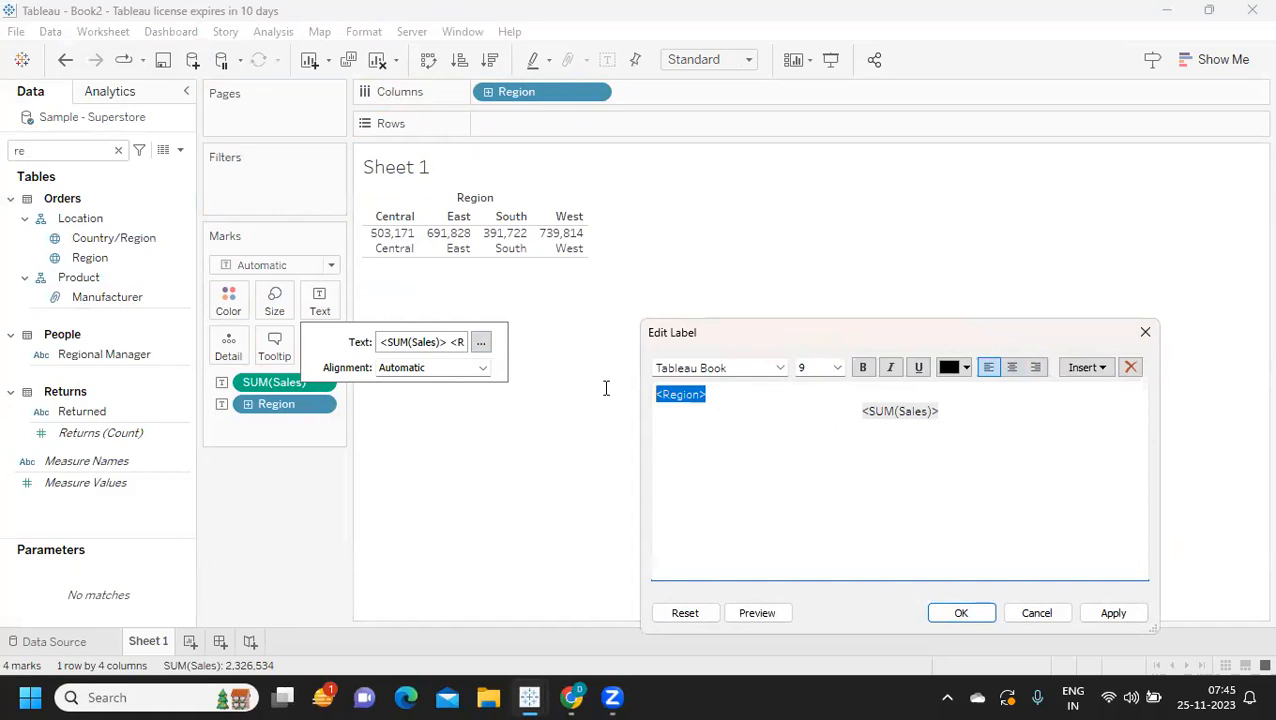
pyautogui.click(1012, 368)
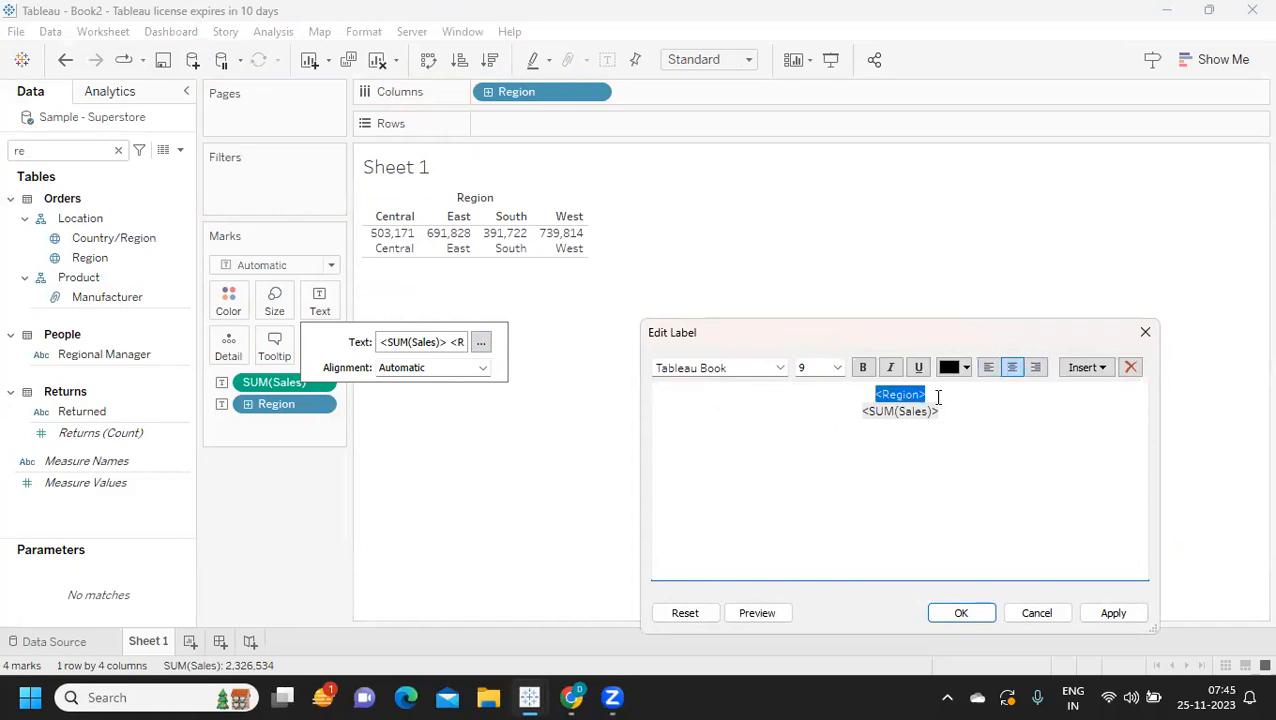
# - Set the font size of both label lines to 26 and apply the label changes
pyautogui.keyDown('shift'); pyautogui.click(948, 424); pyautogui.keyUp('shift')
pyautogui.click(838, 368)
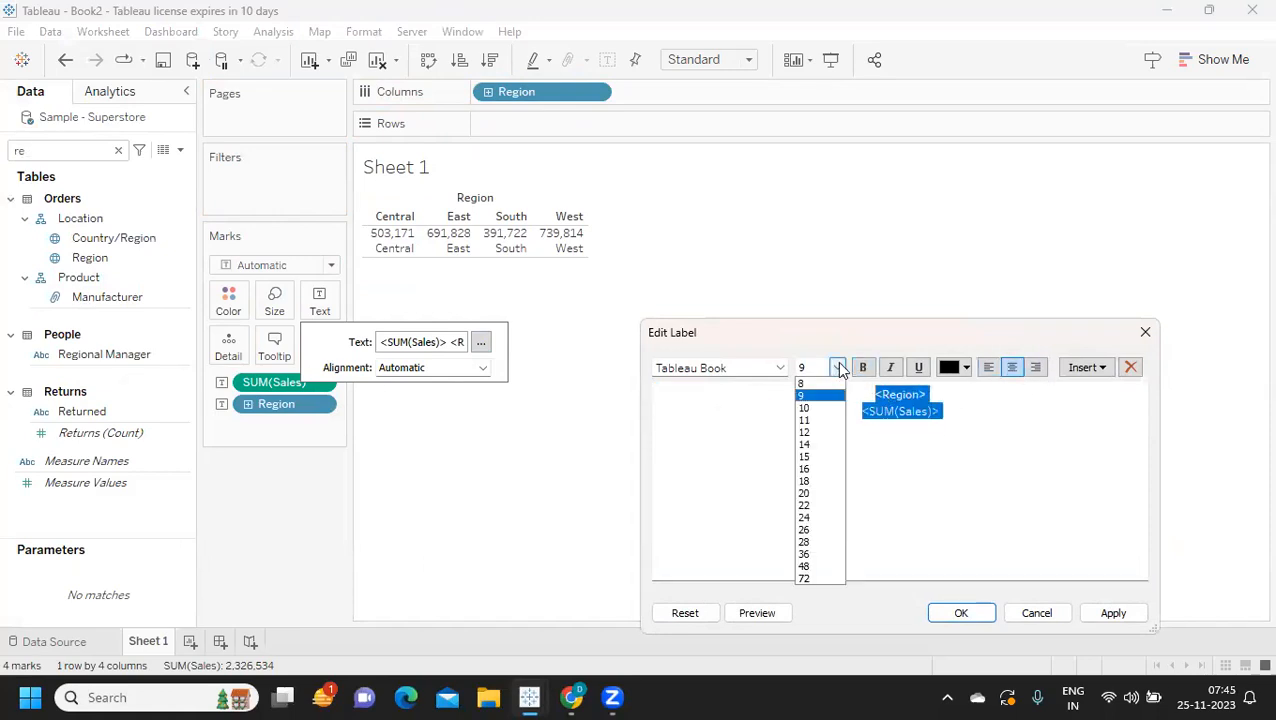
pyautogui.click(831, 531)
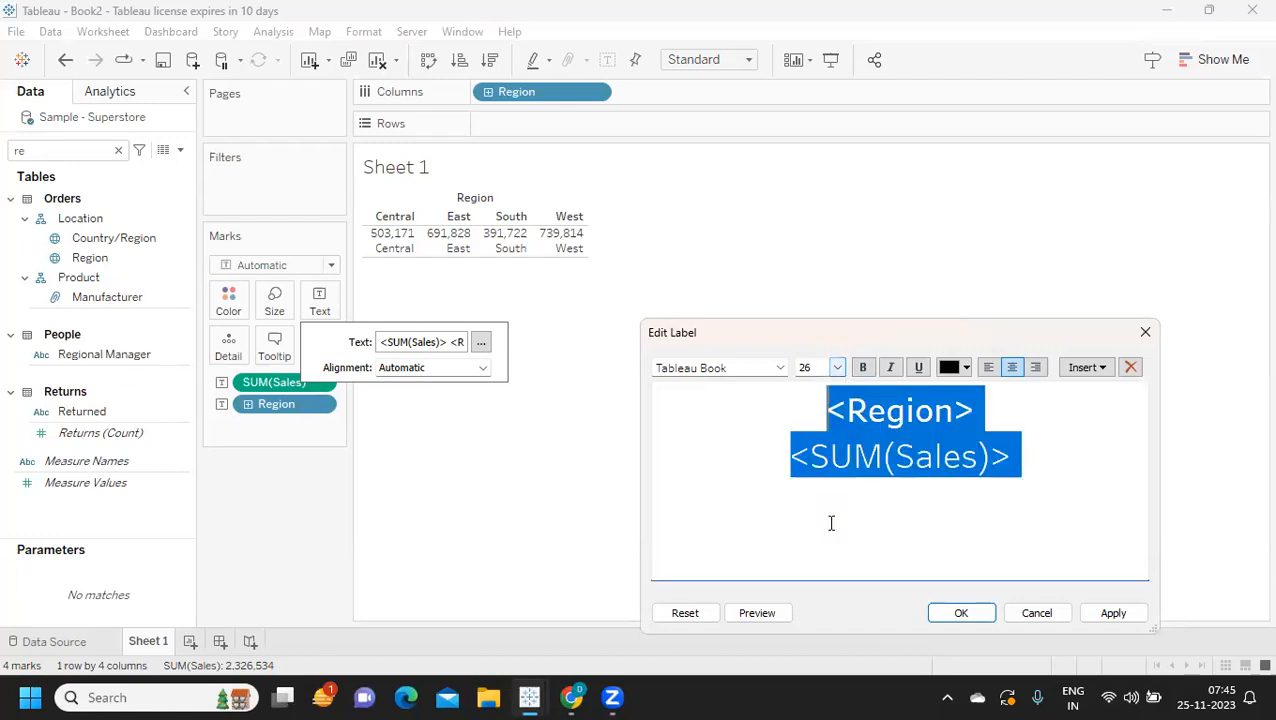
pyautogui.click(1101, 613)
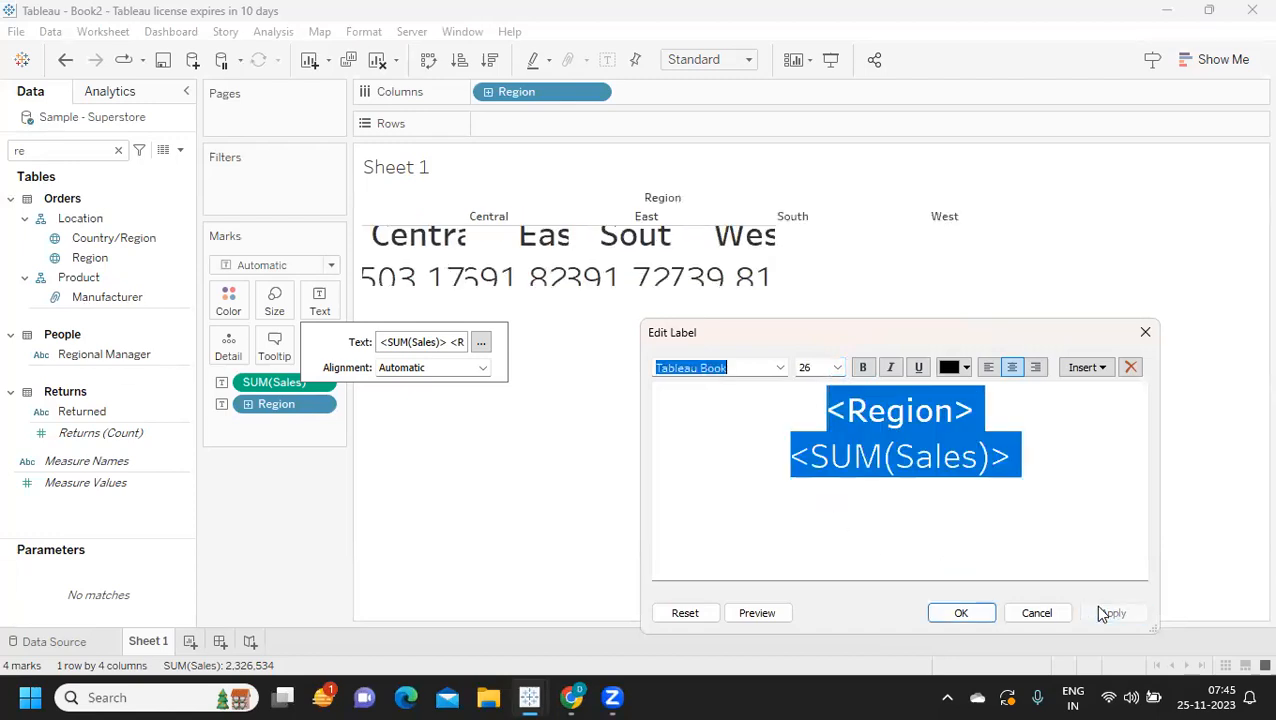
pyautogui.click(960, 612)
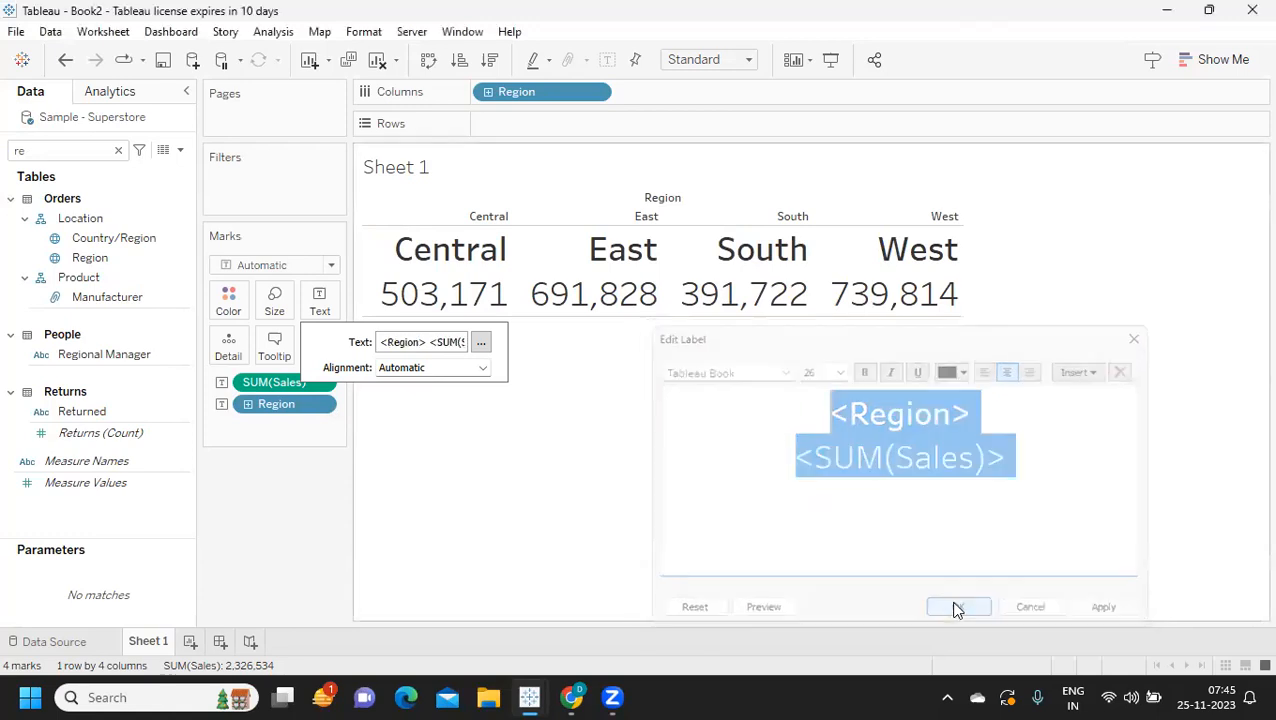
pyautogui.click(257, 464)
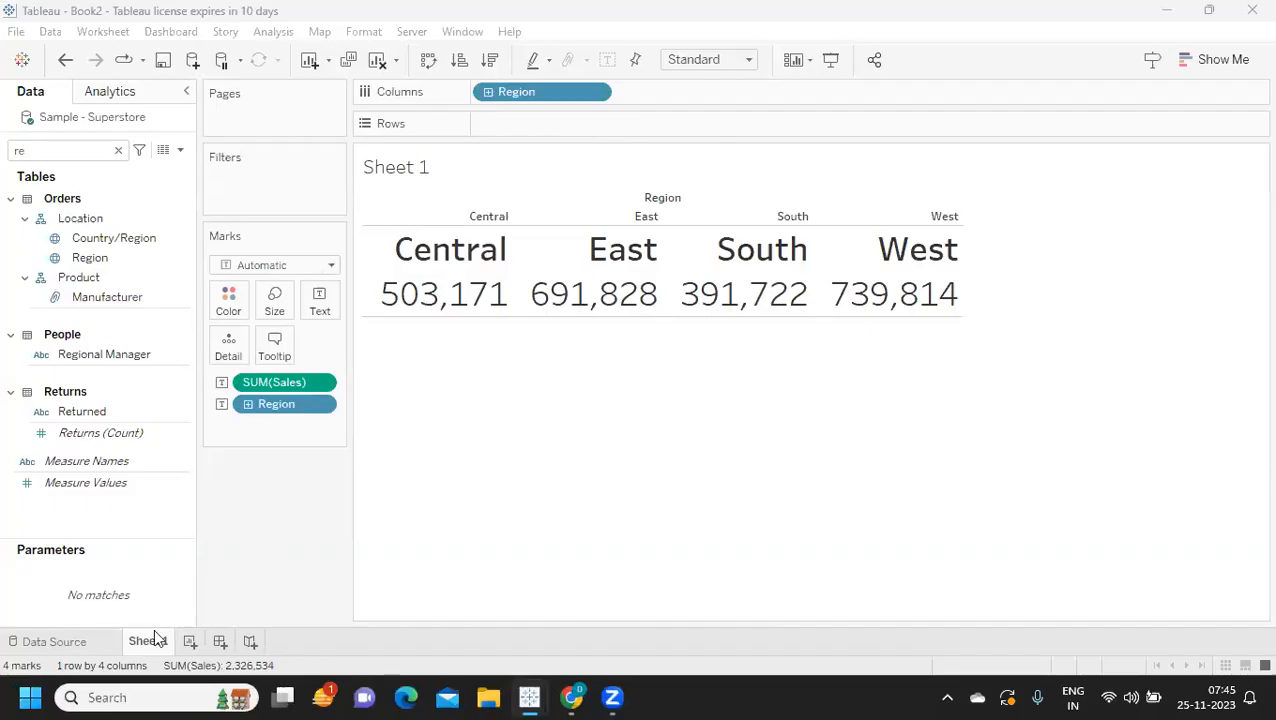
# - Rename Sheet 1 as "Region Wise Sales"
pyautogui.doubleClick(147, 642)
pyautogui.write('Region Wise Sales')
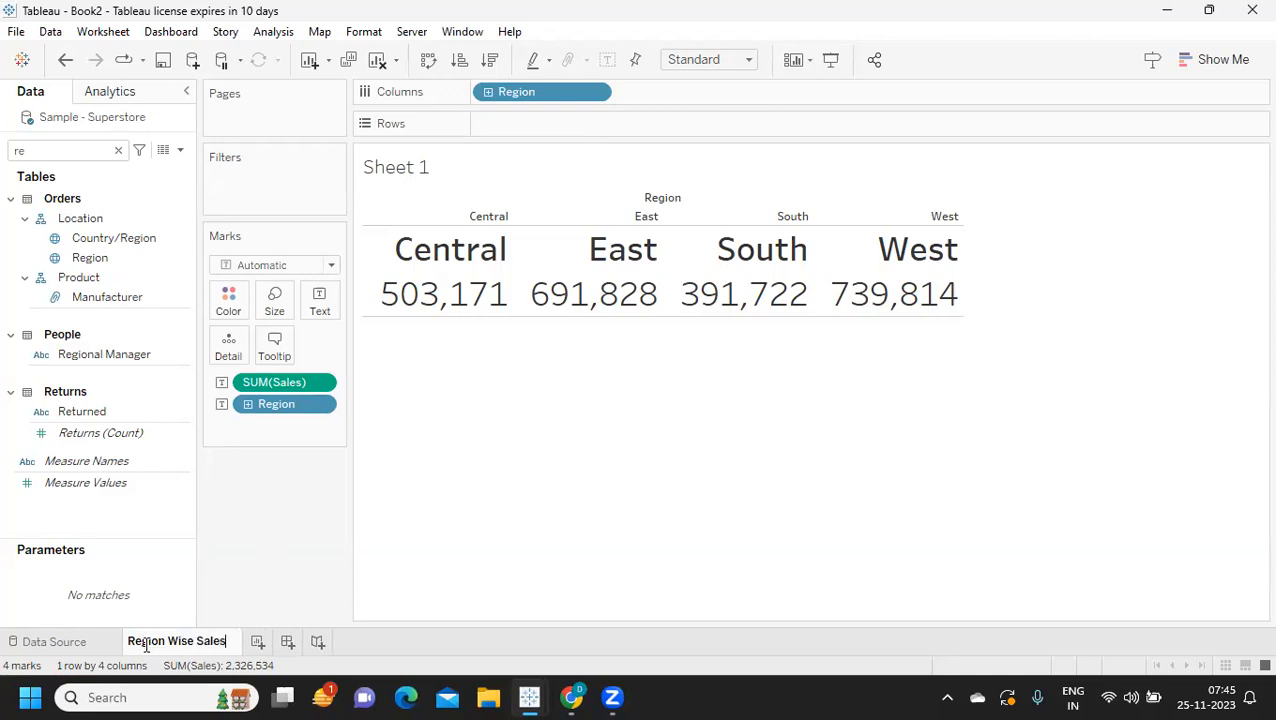
pyautogui.press('Return')
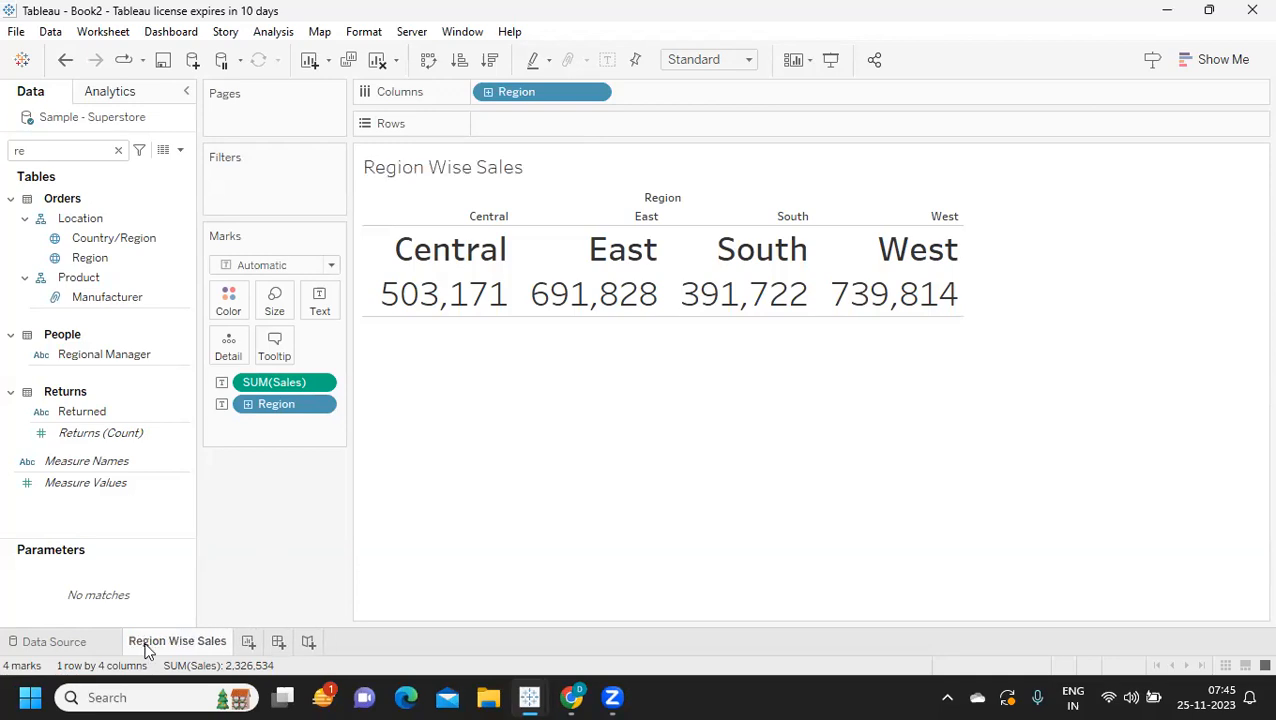
# - Create a new worksheet and place Order Date on Columns
pyautogui.click(249, 645)
pyautogui.click(41, 149)
pyautogui.write('or')
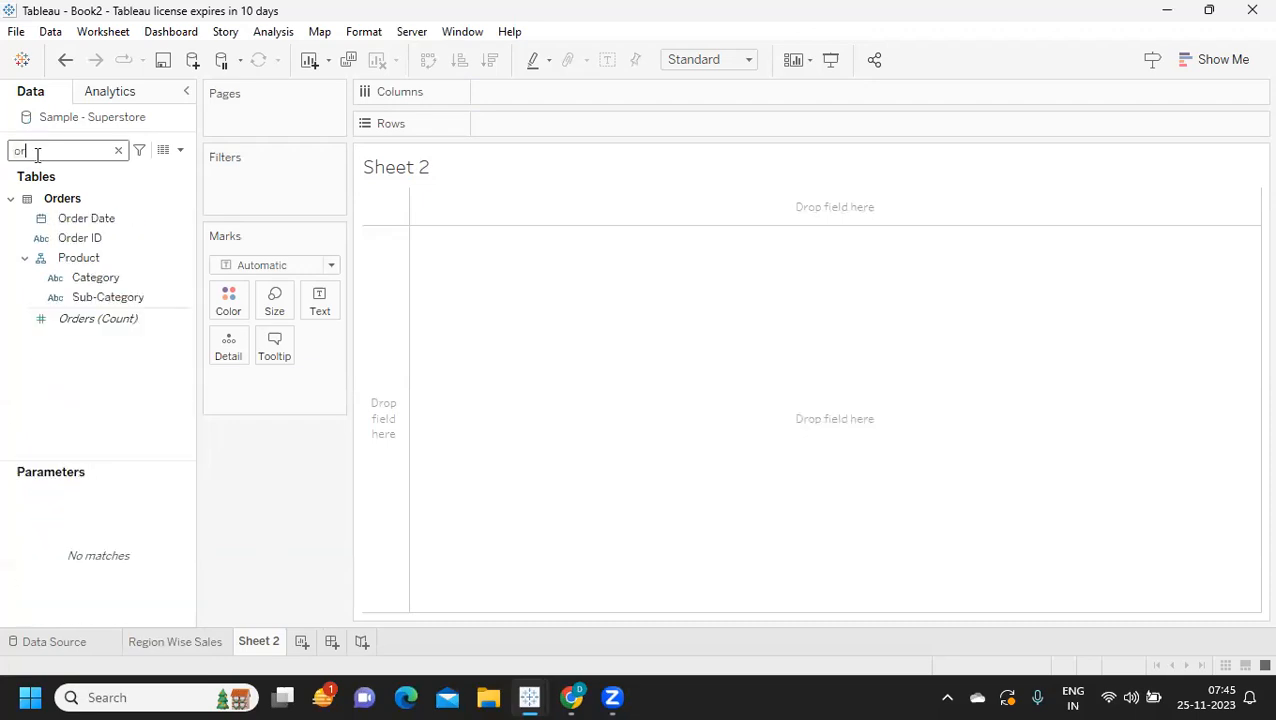
pyautogui.moveTo(71, 217); pyautogui.dragTo(379, 131)
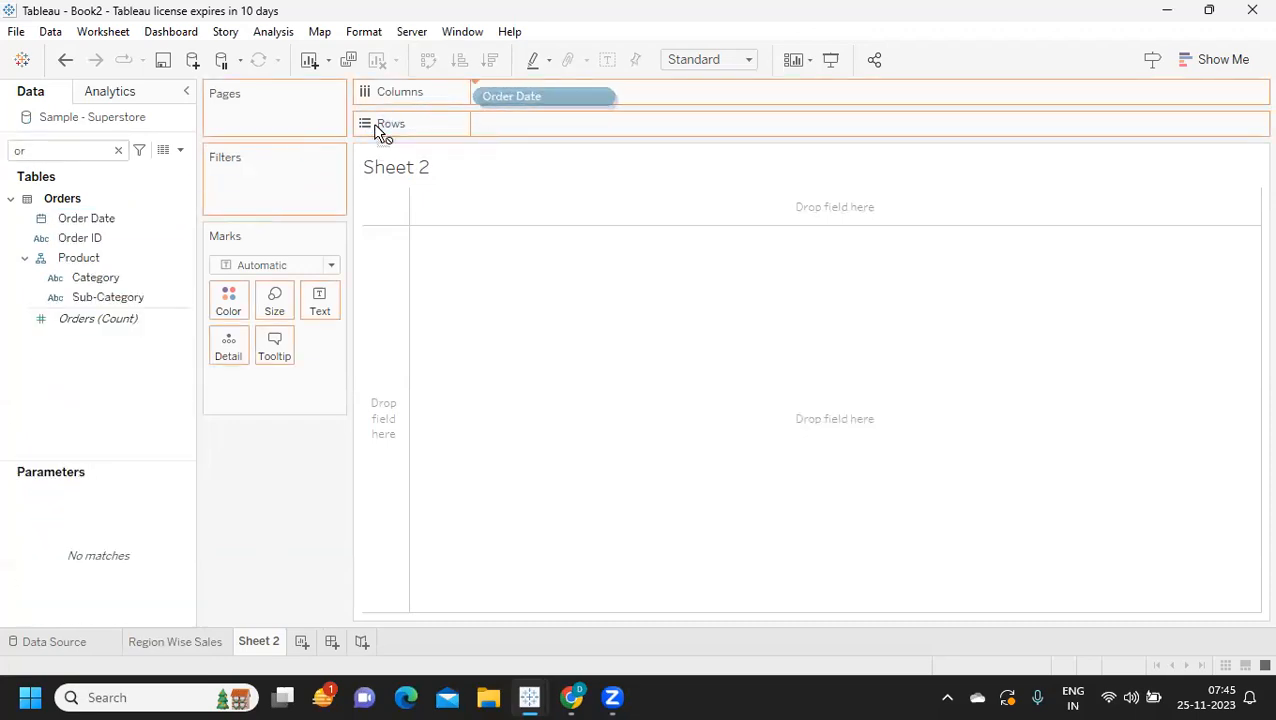
pyautogui.click(33, 150)
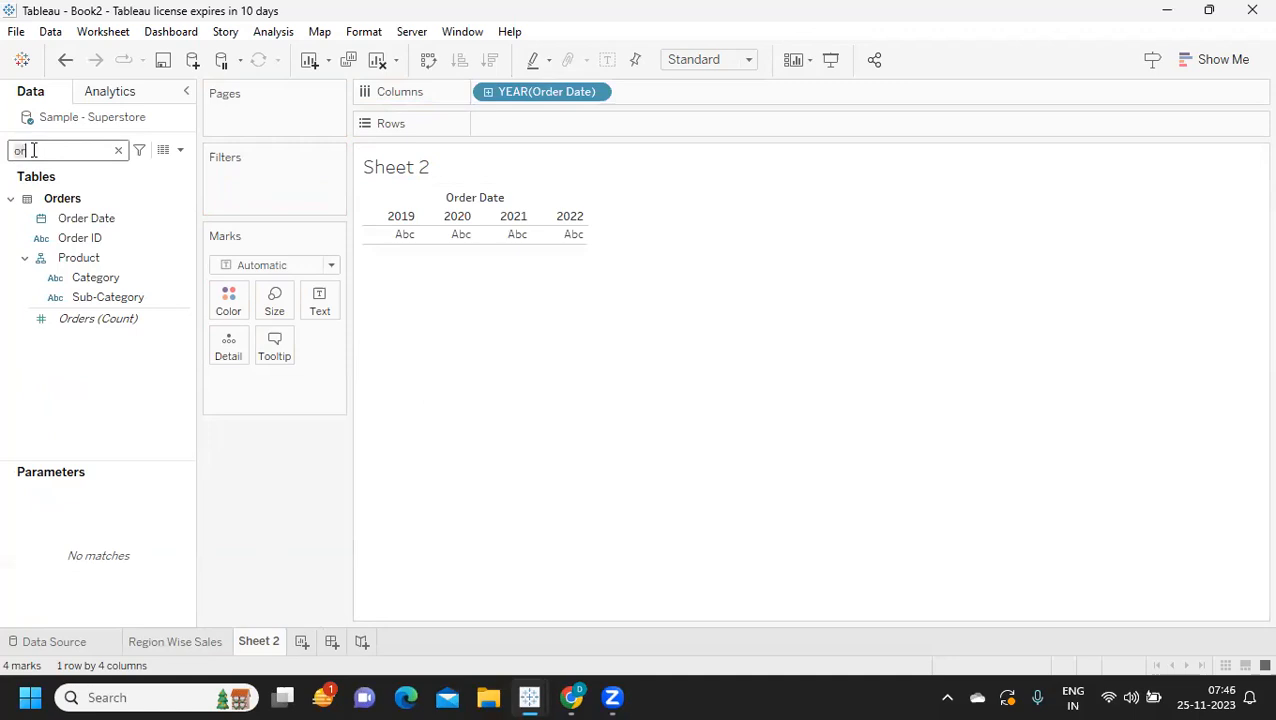
pyautogui.press('BackSpace')
pyautogui.press('BackSpace')
pyautogui.write('re')
pyautogui.click(88, 258)
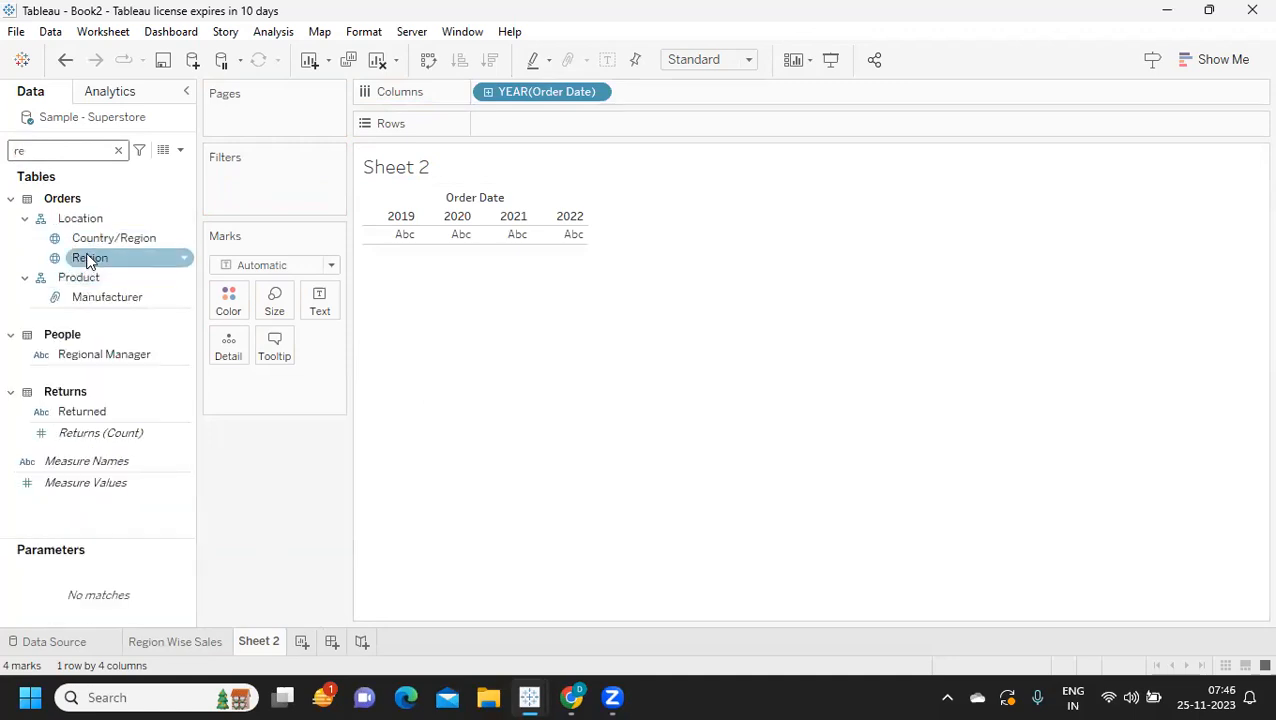
pyautogui.click(88, 258)
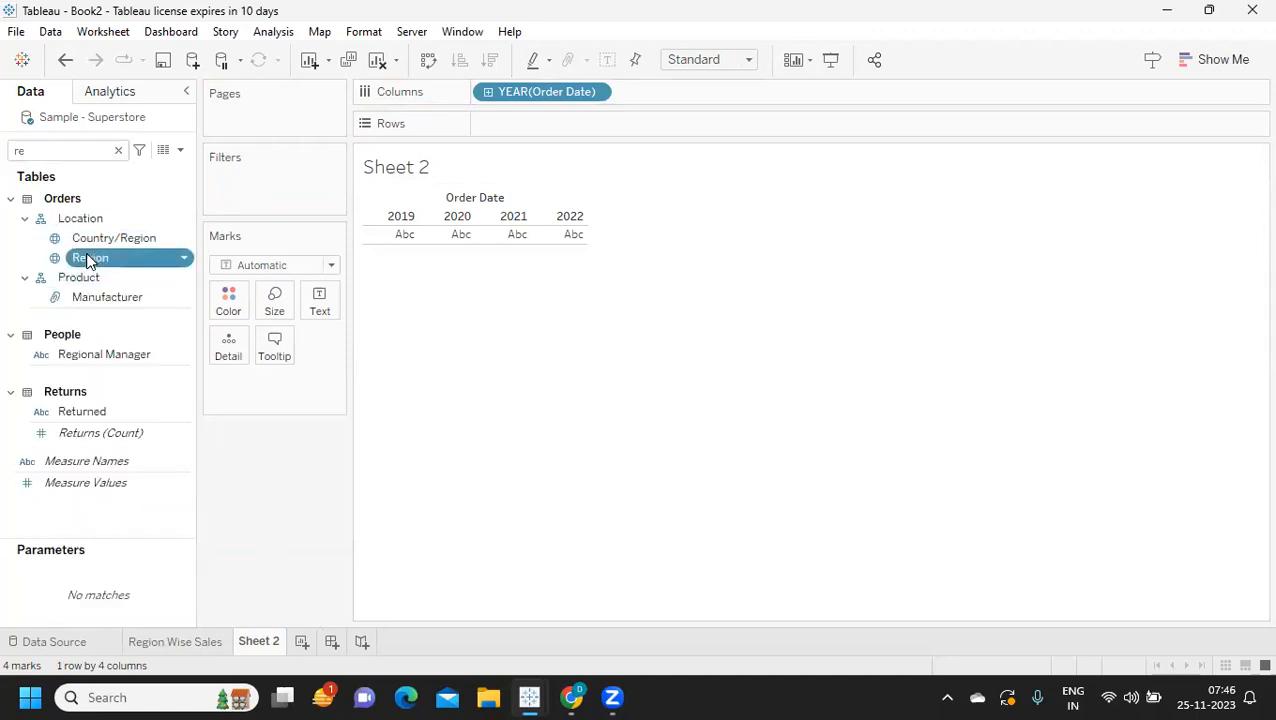
# - Place Sales on Rows and change the Order Date level on Columns to the discrete Month
pyautogui.click(73, 150)
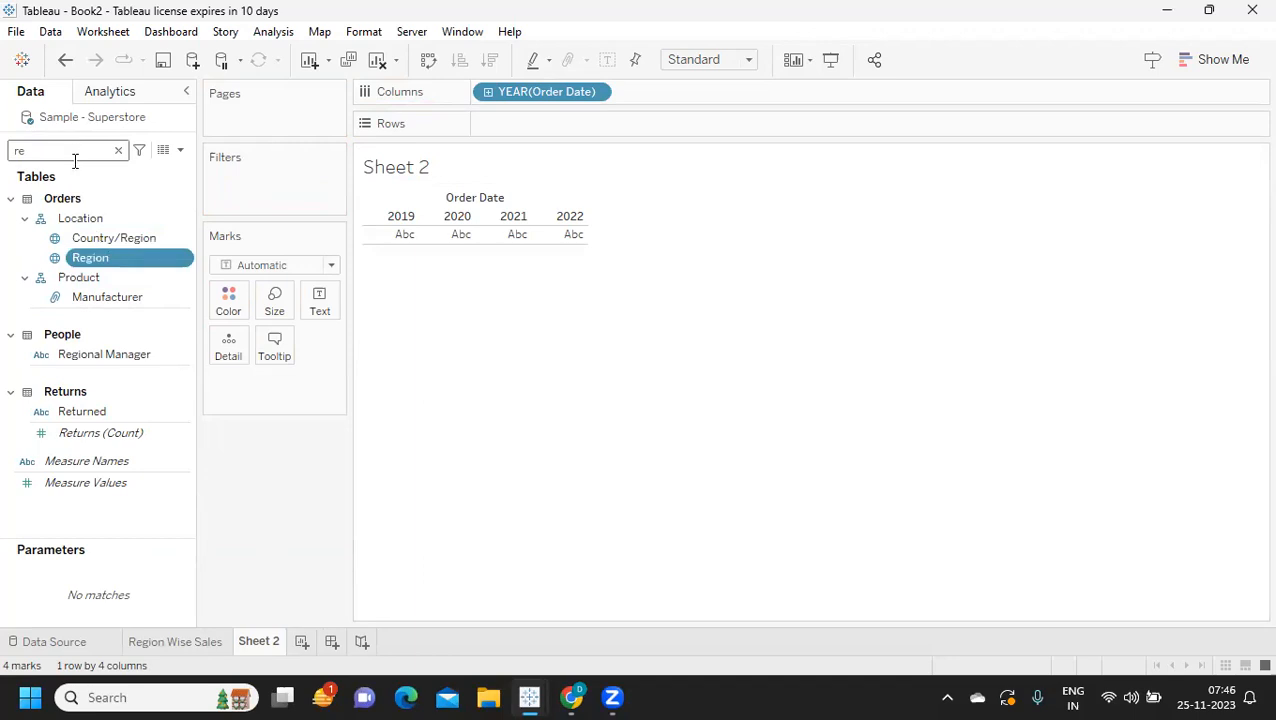
pyautogui.press('BackSpace')
pyautogui.press('BackSpace')
pyautogui.write('sa')
pyautogui.moveTo(64, 234); pyautogui.dragTo(514, 140)
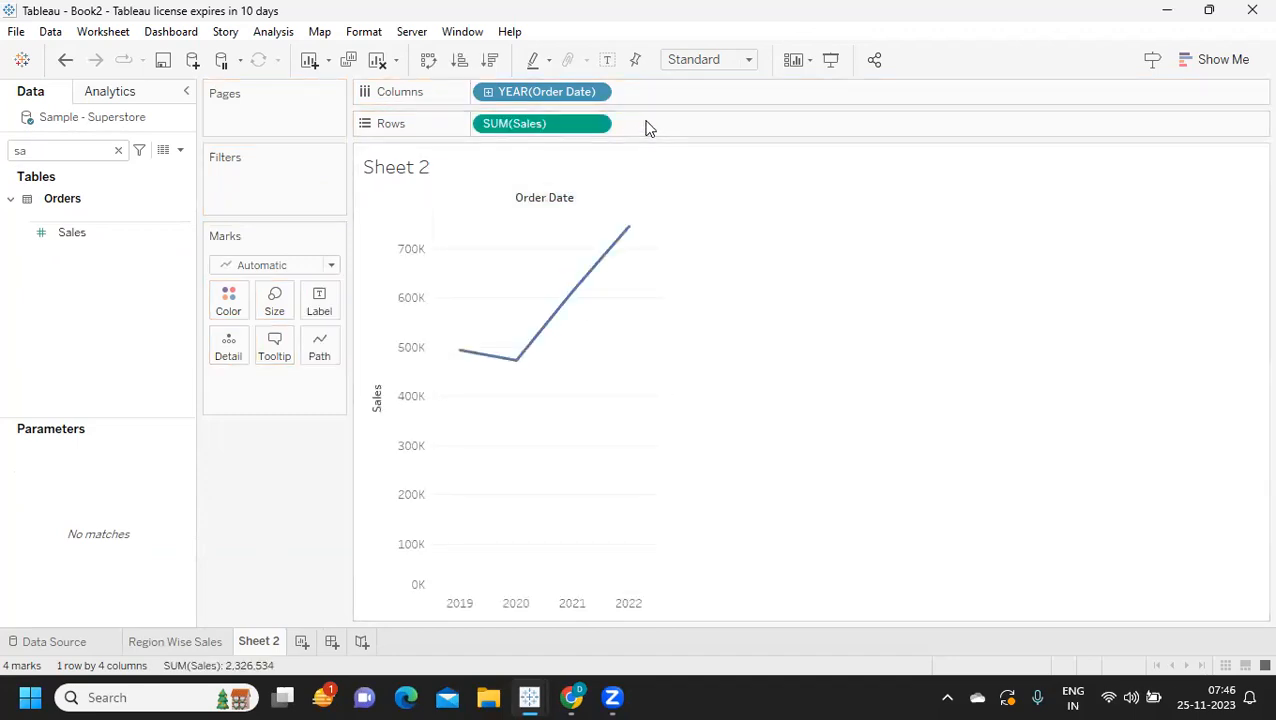
pyautogui.click(600, 91)
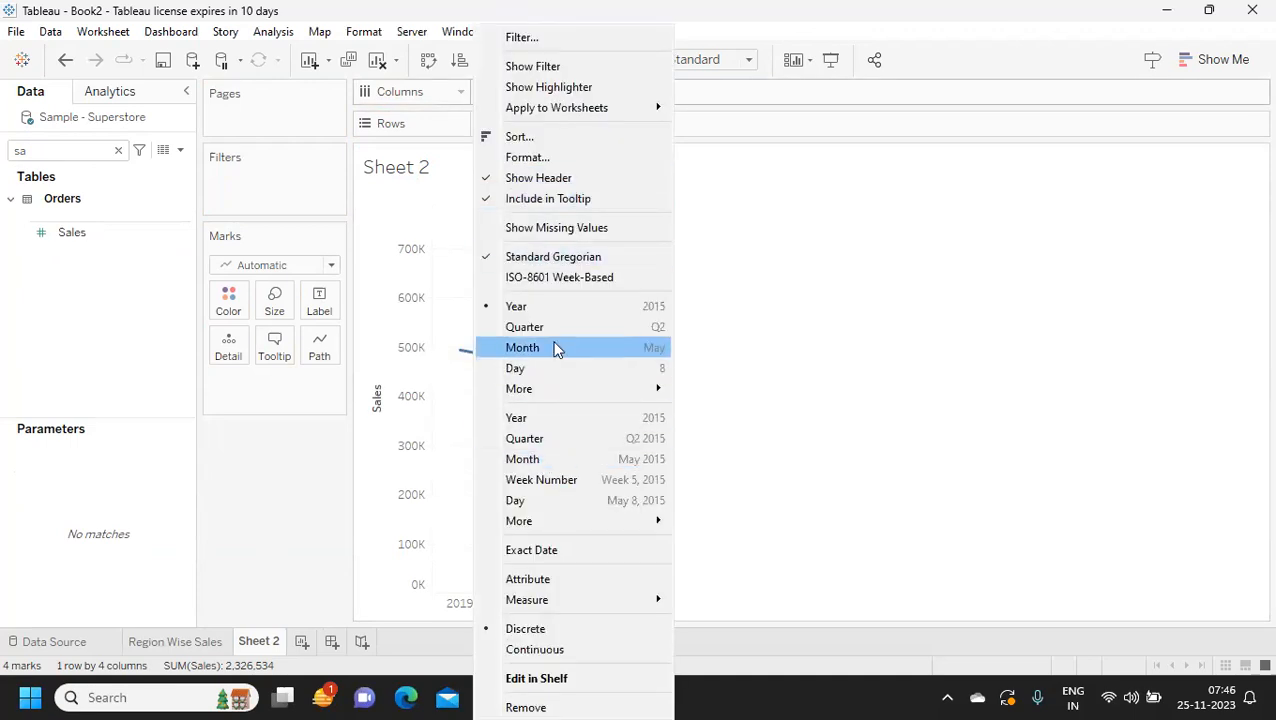
pyautogui.click(557, 349)
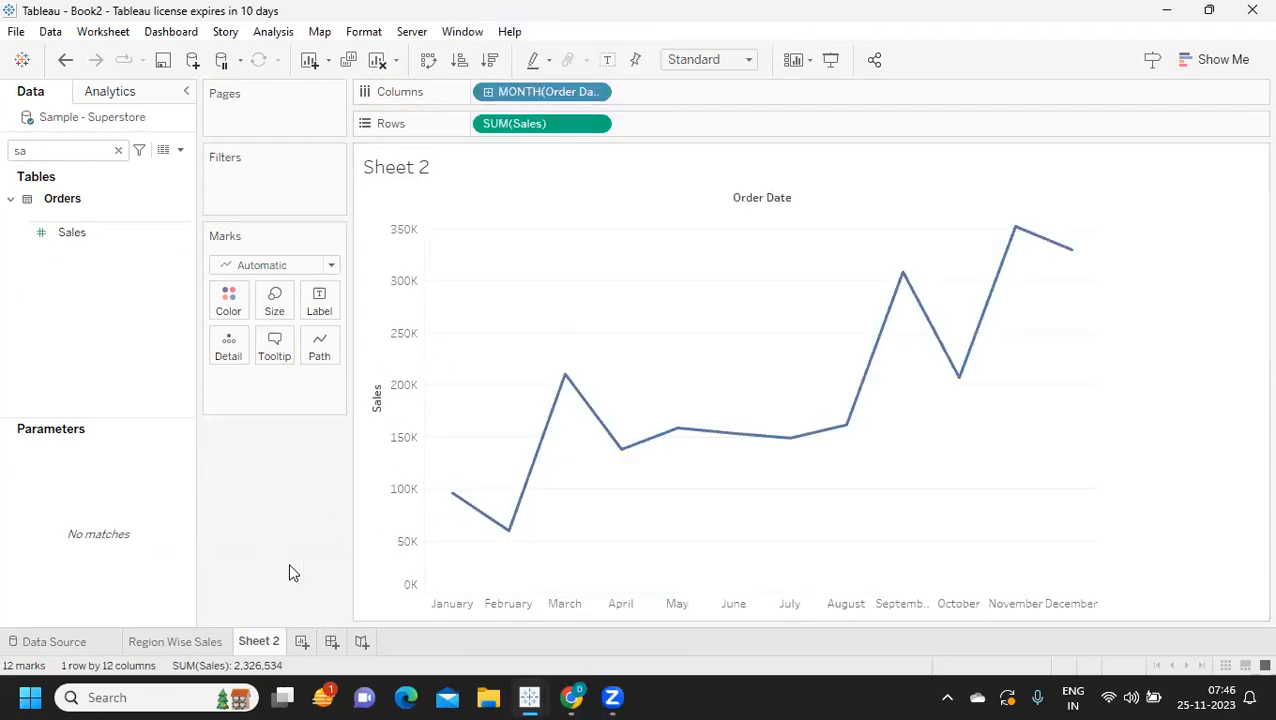
# - Rename Sheet 2 as "Yearwise Sales"
pyautogui.doubleClick(256, 643)
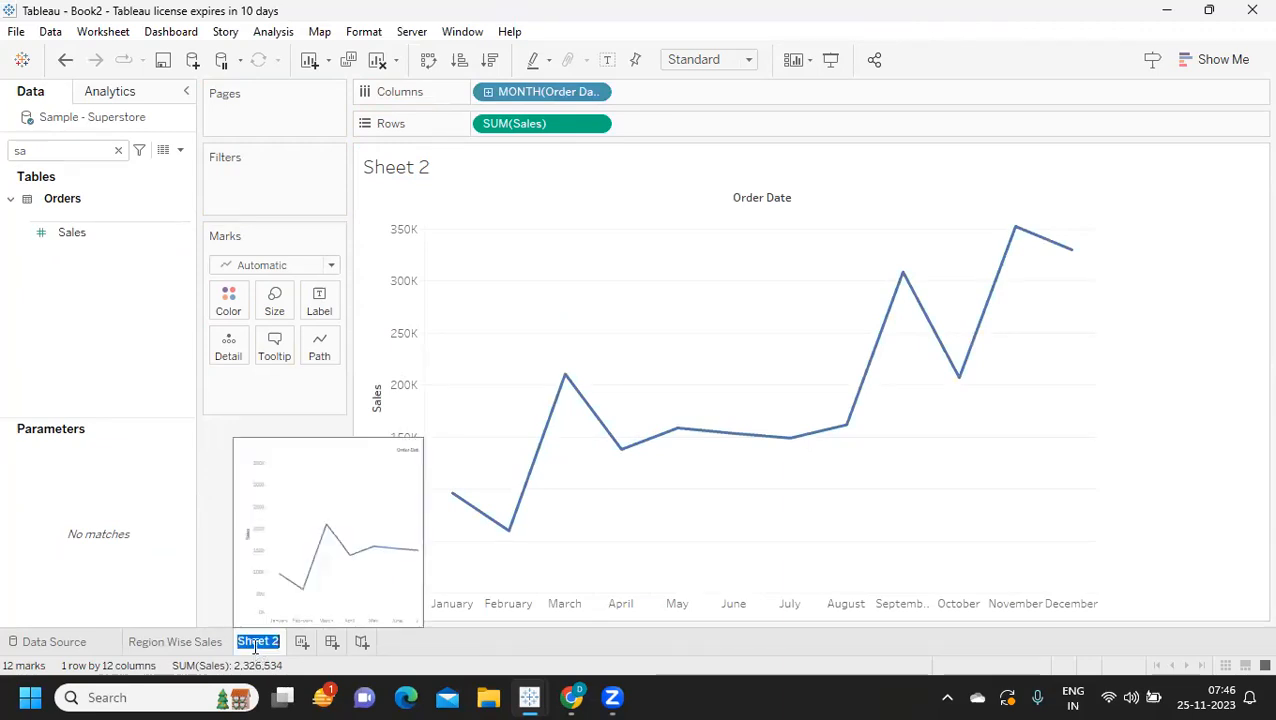
pyautogui.write('Yearwise Sales')
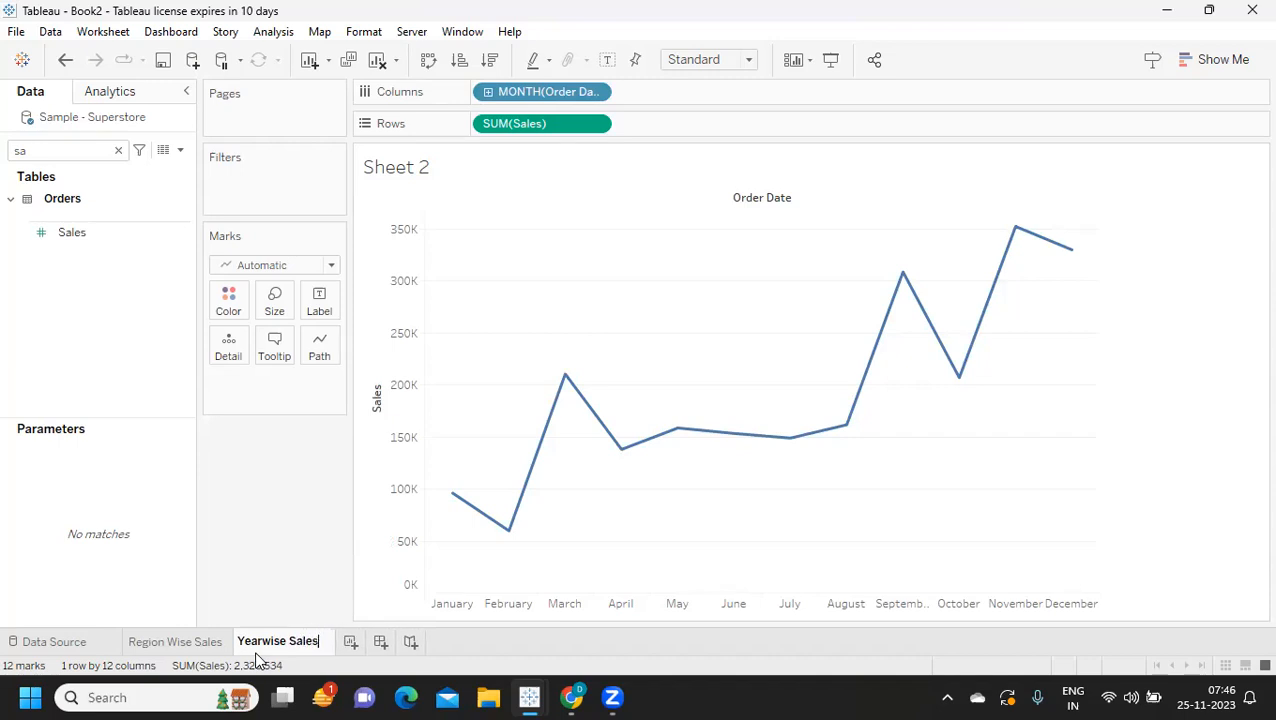
pyautogui.press('Return')
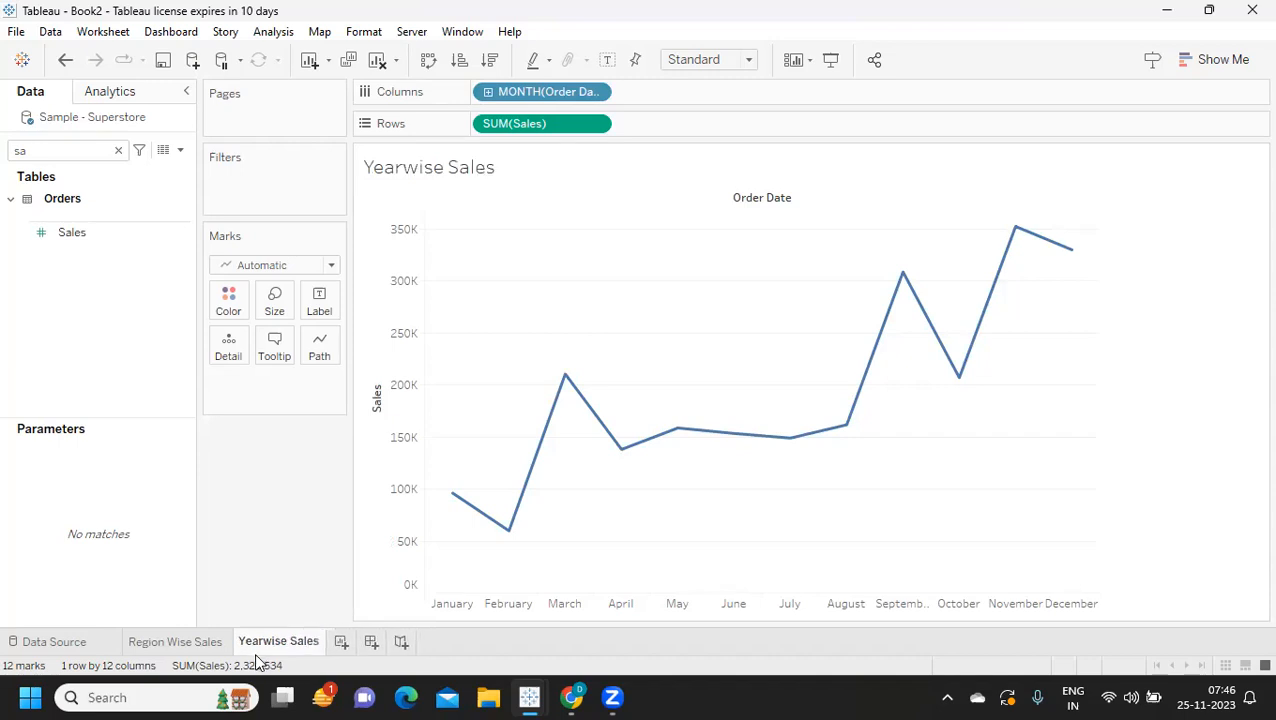
# - Create another worksheet and place the Region field on Rows
pyautogui.click(340, 642)
pyautogui.click(92, 147)
pyautogui.write('sa')
pyautogui.press('BackSpace')
pyautogui.press('BackSpace')
pyautogui.write('re')
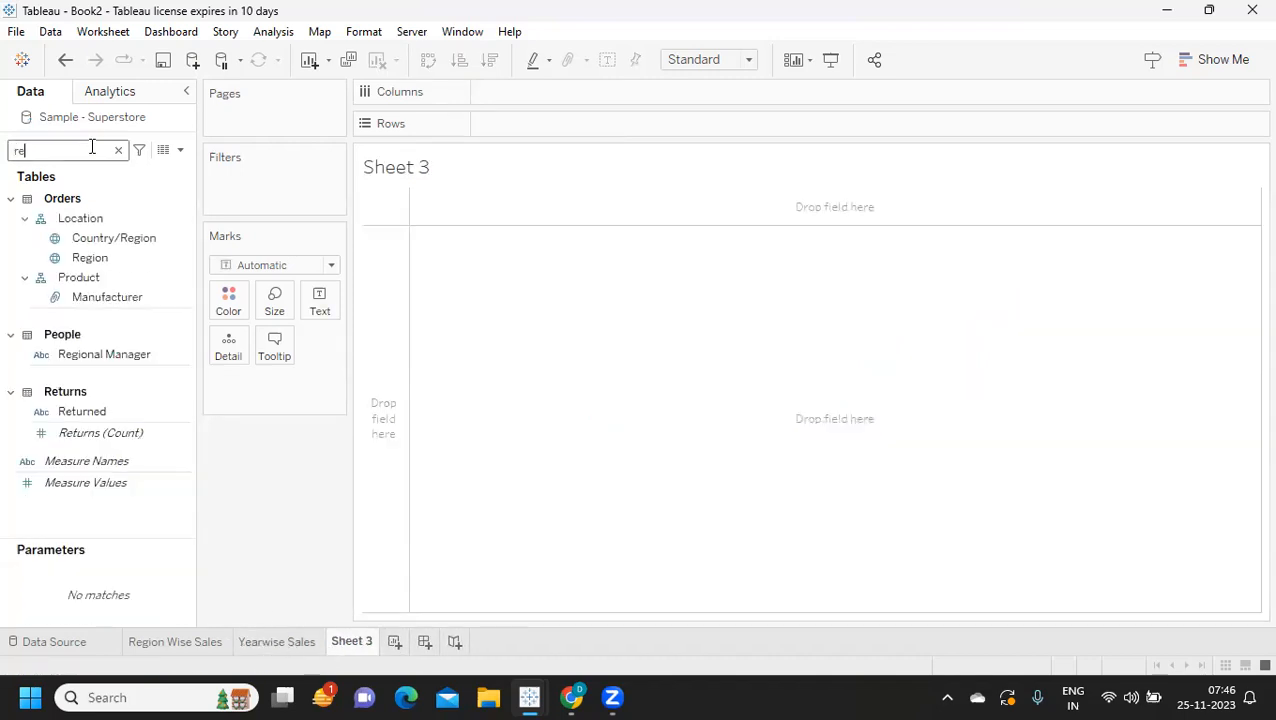
pyautogui.moveTo(90, 258); pyautogui.dragTo(558, 125)
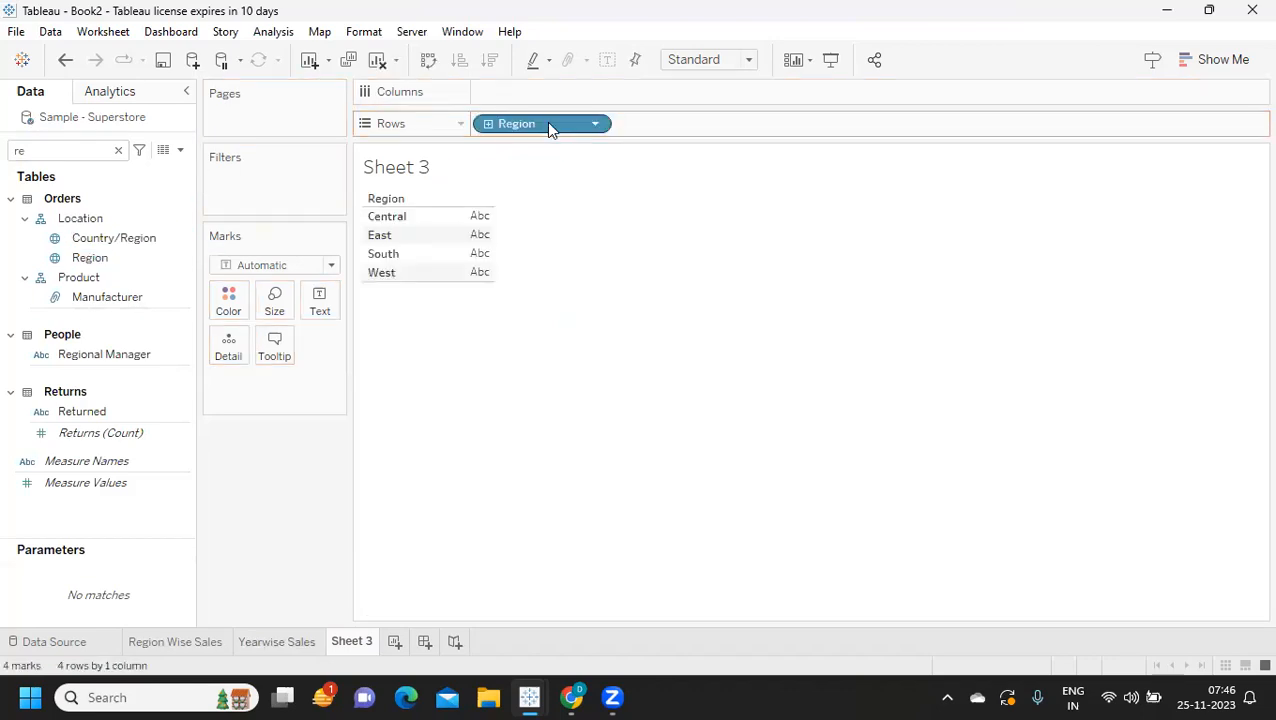
# - Find the Category field and add it to Rows after Region
pyautogui.press('BackSpace')
pyautogui.press('BackSpace')
pyautogui.write('ca')
pyautogui.moveTo(90, 259); pyautogui.dragTo(705, 132)
# - Find the Sales field and place it on Columns to chart sales by region and category
pyautogui.click(52, 152)
pyautogui.press('BackSpace')
pyautogui.press('BackSpace')
pyautogui.write('sa')
pyautogui.moveTo(62, 230); pyautogui.dragTo(560, 100)
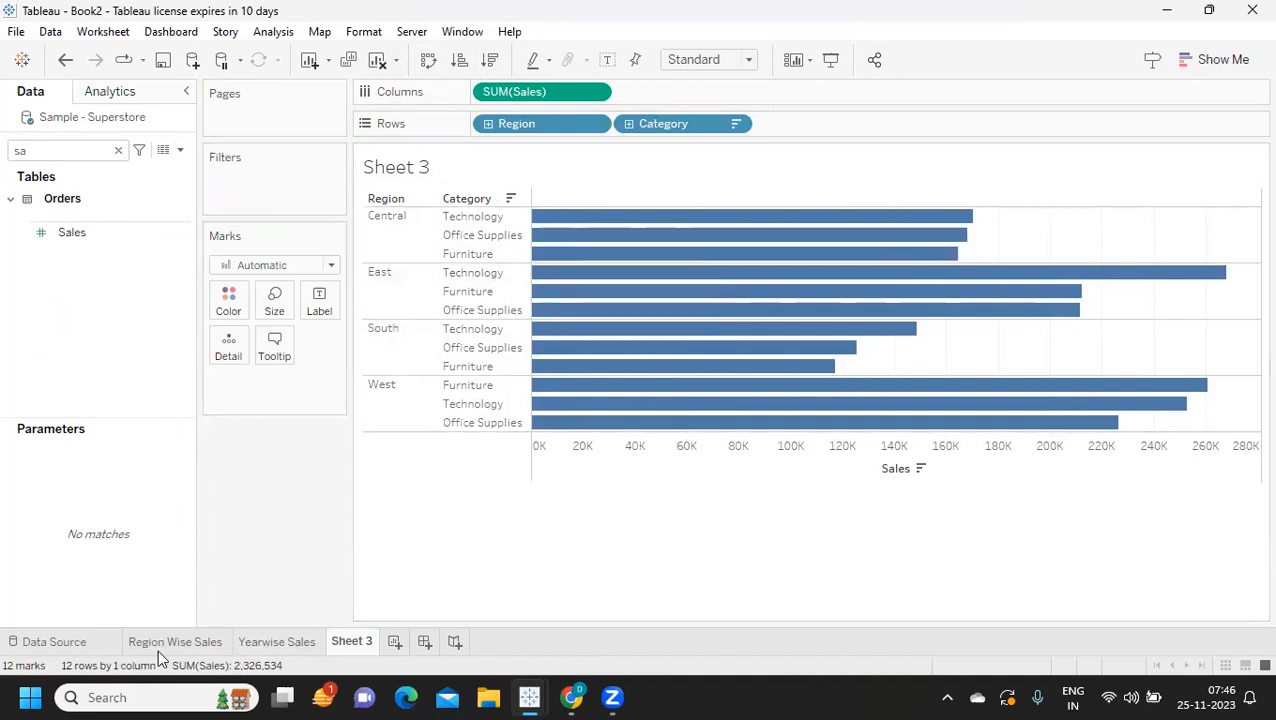
# - Rename Sheet 3 as "Cat Wise Sales" and duplicate that worksheet
pyautogui.doubleClick(360, 645)
pyautogui.write('Cat Wise Sales')
pyautogui.press('Return')
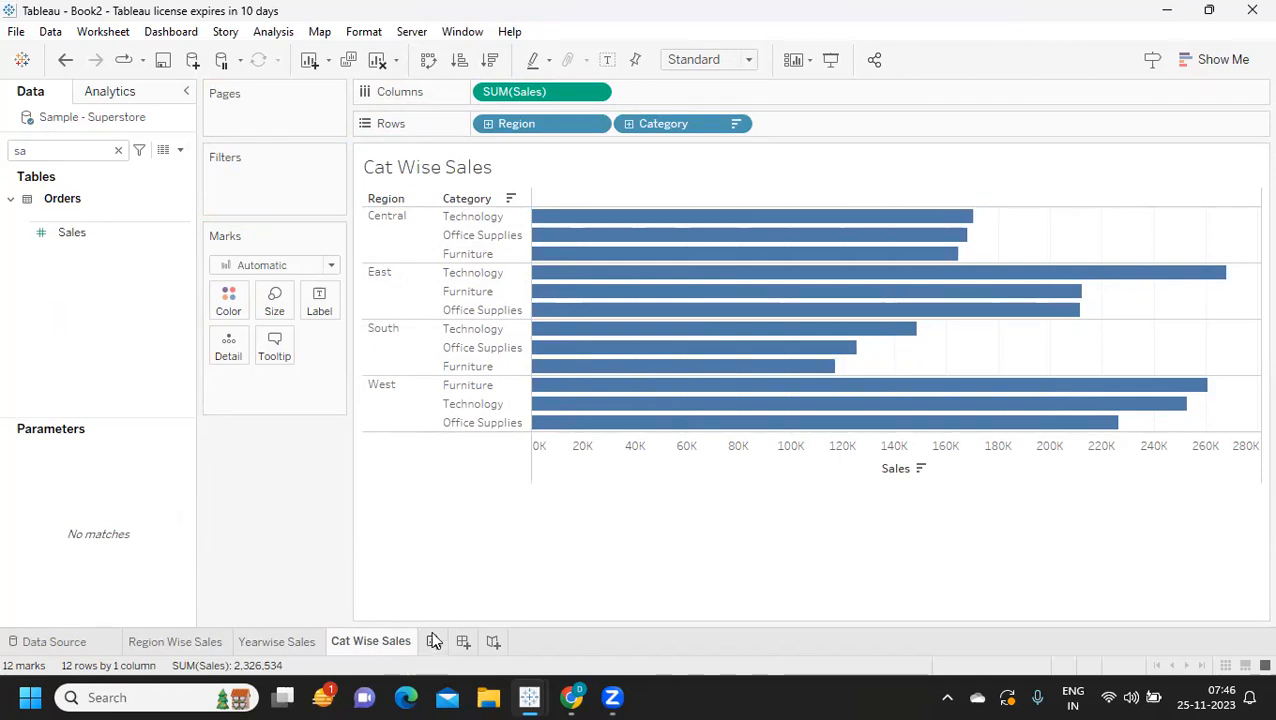
pyautogui.rightClick(380, 642)
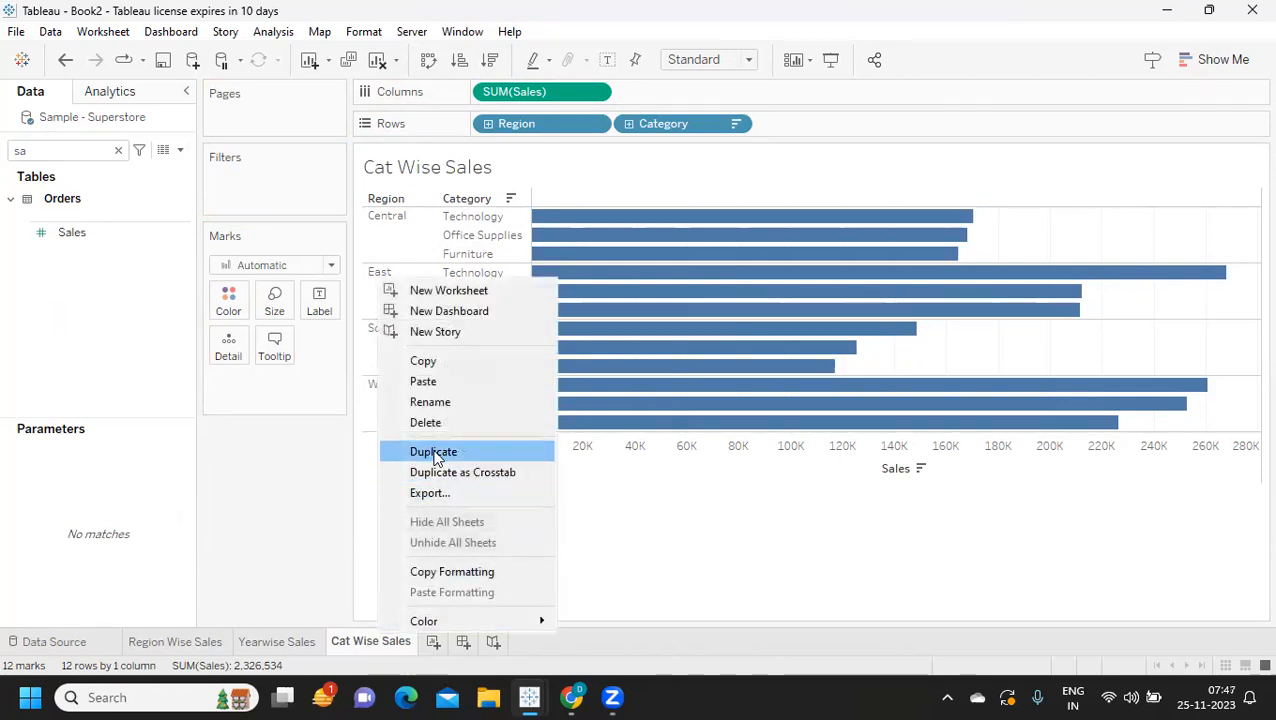
pyautogui.click(434, 453)
# - Rename the duplicated sheet as "Sub Cat Wise Sales" and drill its Category field down to Sub-Category
pyautogui.doubleClick(423, 645)
pyautogui.write('Sub Cat Wise Sales (2')
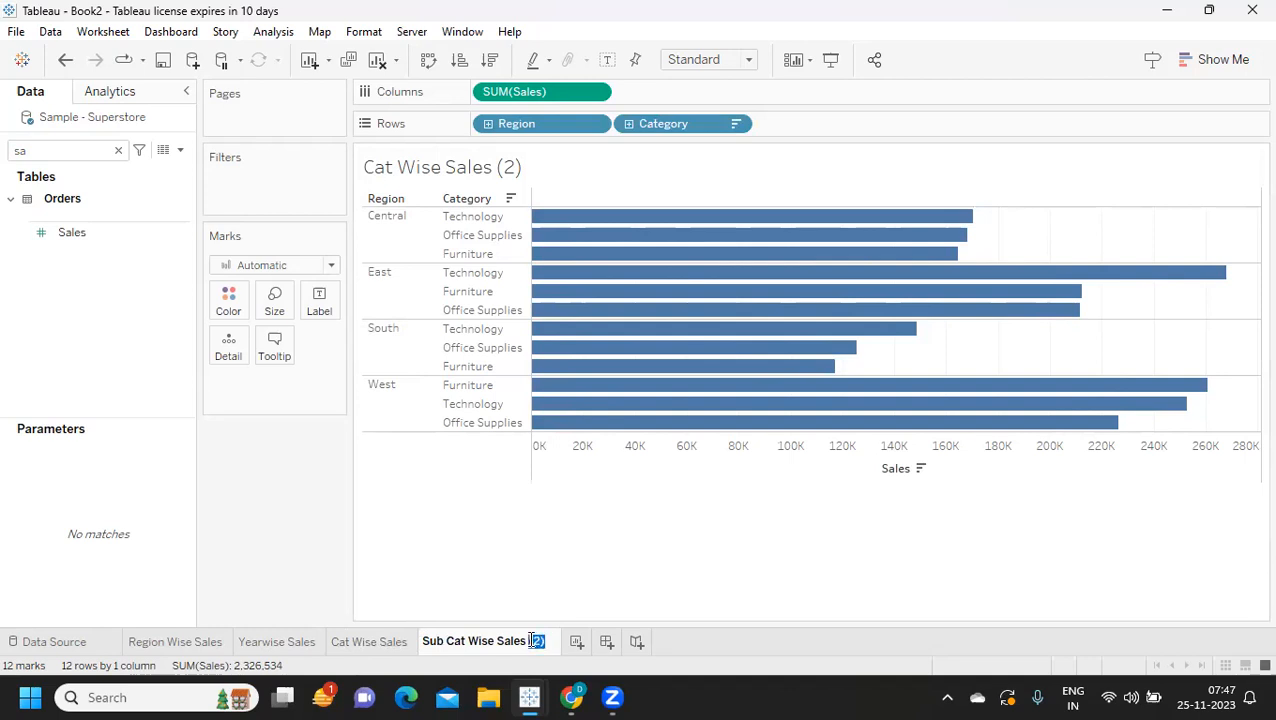
pyautogui.press('BackSpace')
pyautogui.press('Return')
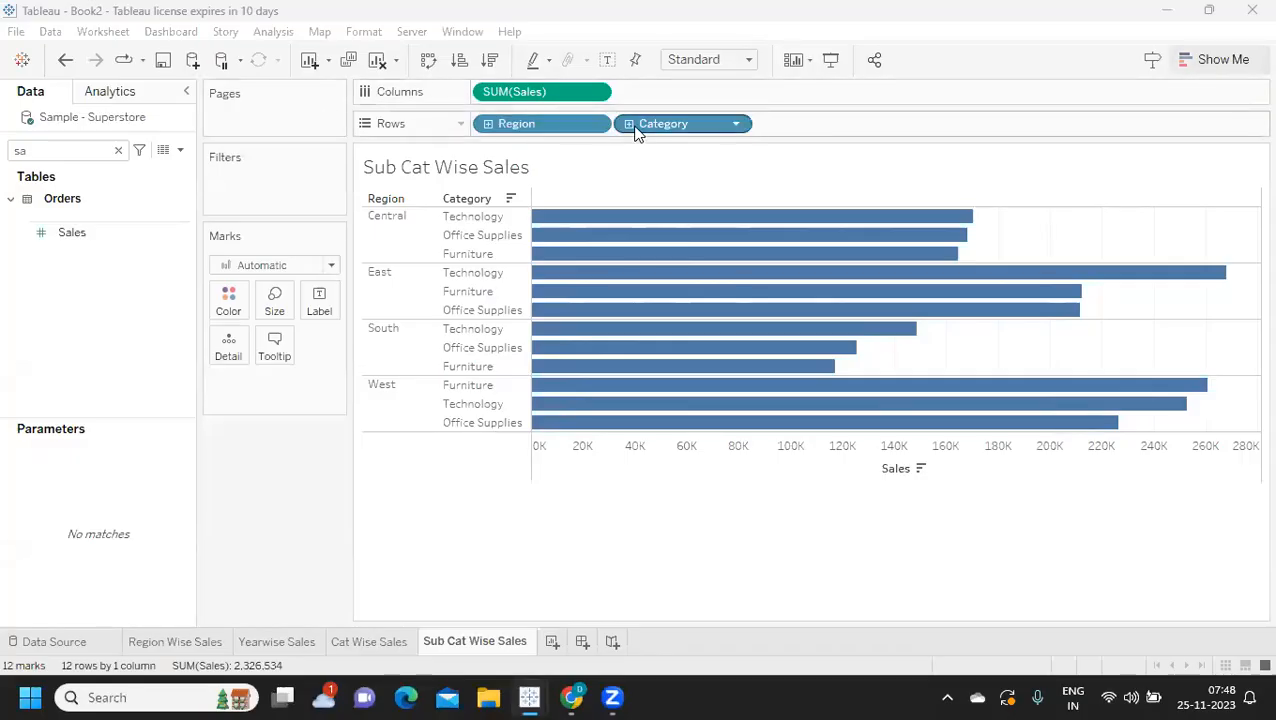
pyautogui.click(630, 124)
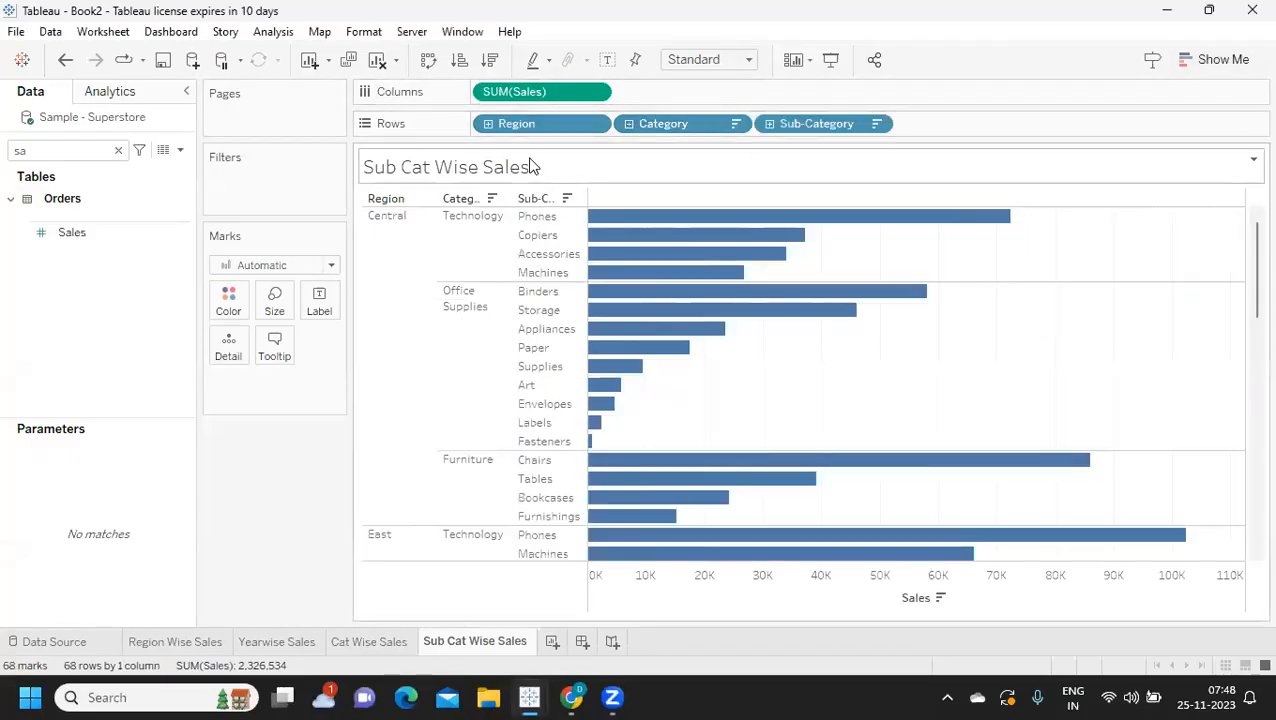
# - Remove the Category field from Rows on the Sub Cat Wise Sales sheet, keeping Region and Sub-Category
pyautogui.moveTo(641, 126); pyautogui.dragTo(258, 433)
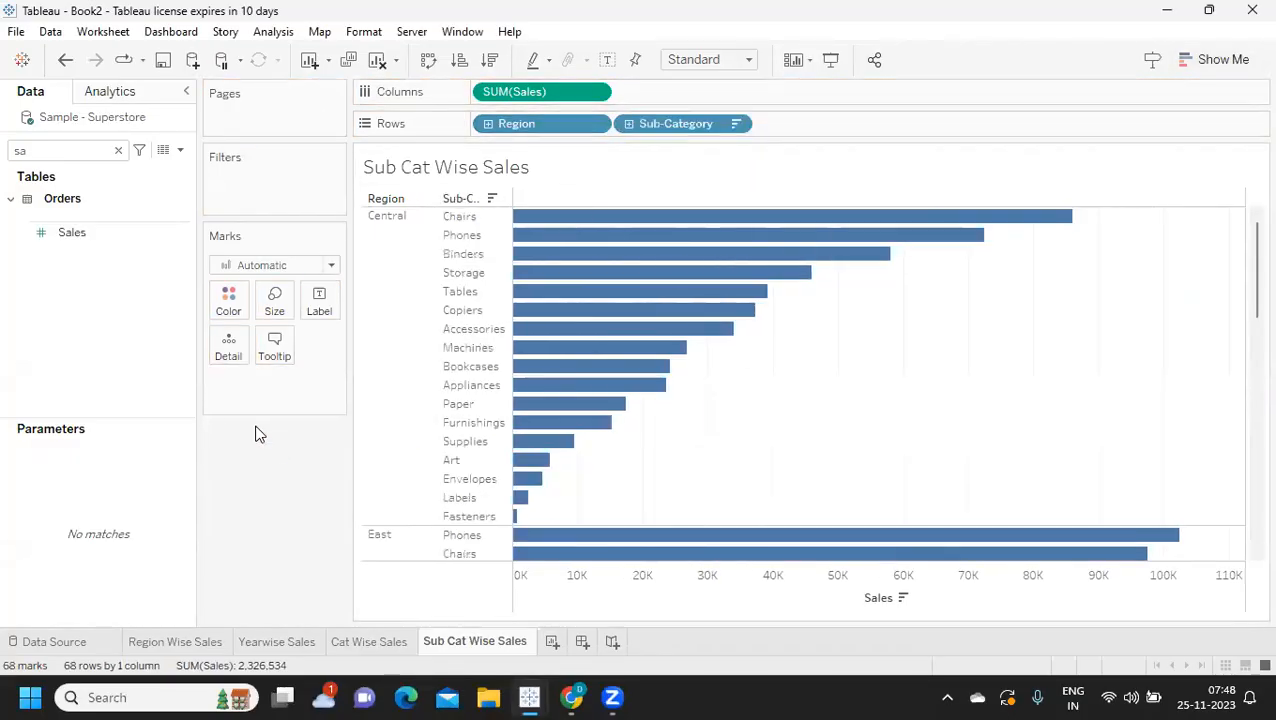
pyautogui.scroll(-3, 362, 509)
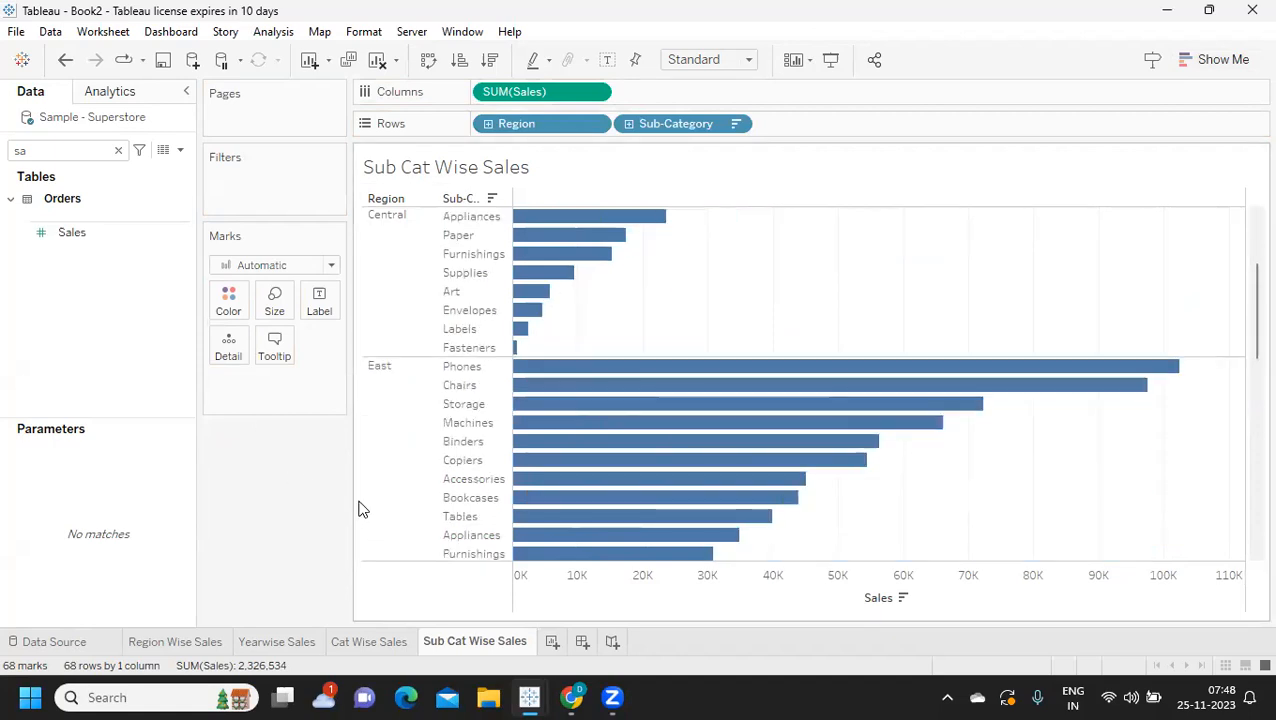
# - Create a new dashboard, add the Region Wise Sales sheet to it and fit that sheet to Entire View
pyautogui.click(582, 643)
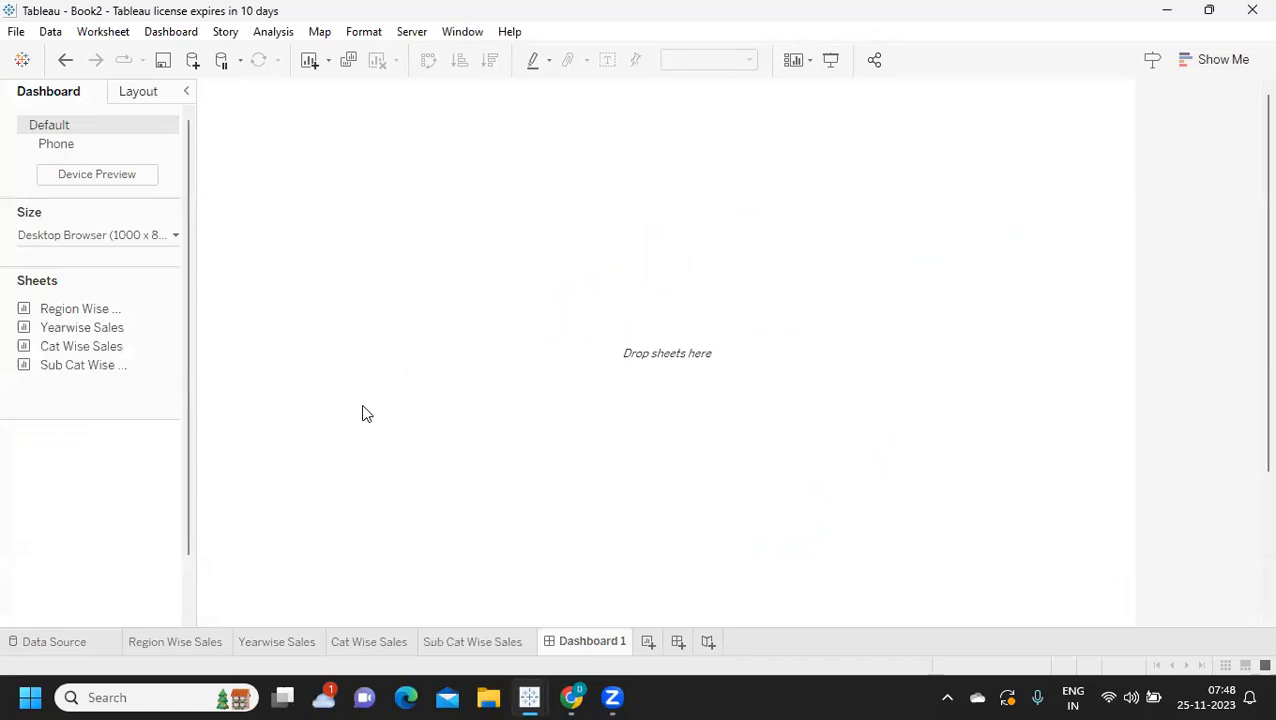
pyautogui.moveTo(62, 316)
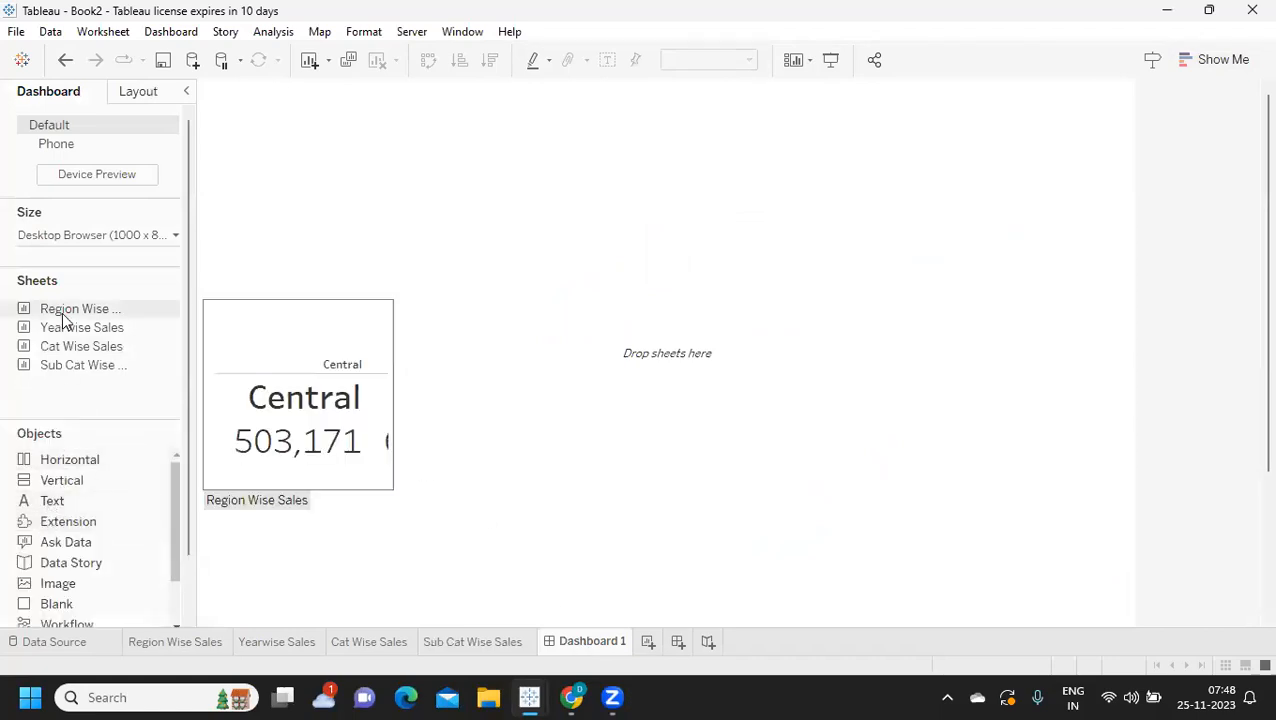
pyautogui.moveTo(62, 316); pyautogui.dragTo(252, 140)
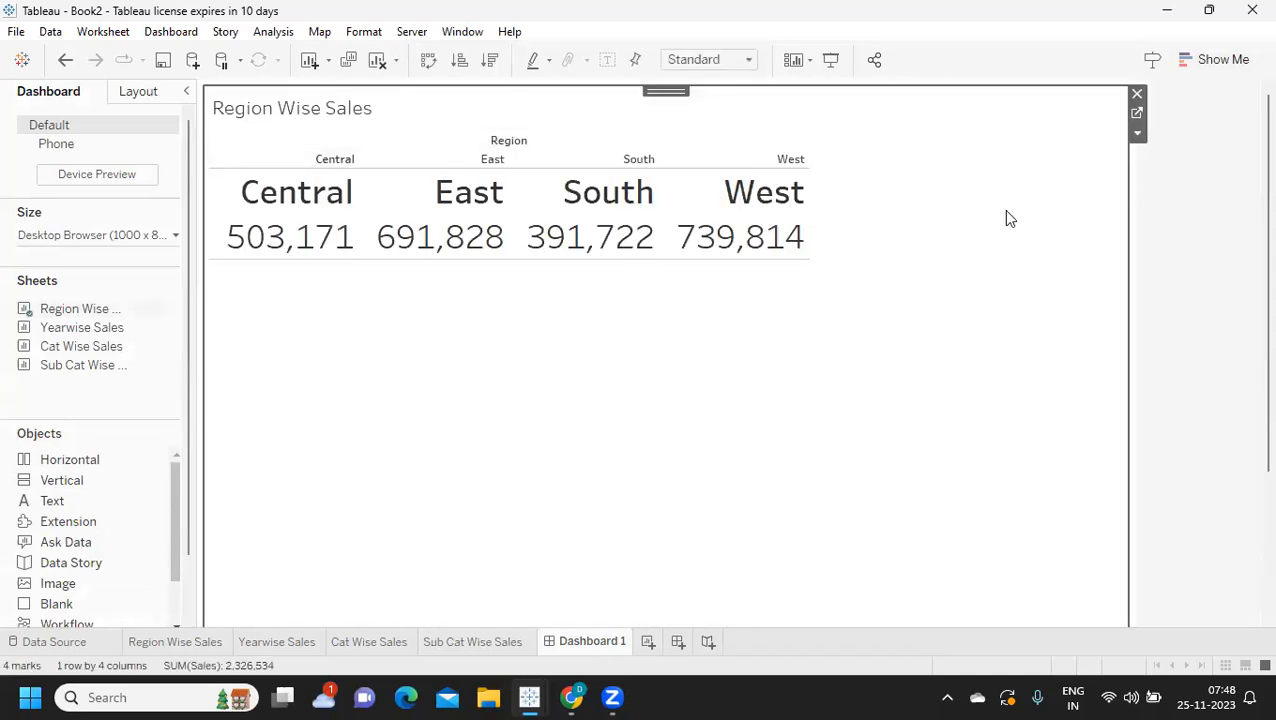
pyautogui.click(1137, 133)
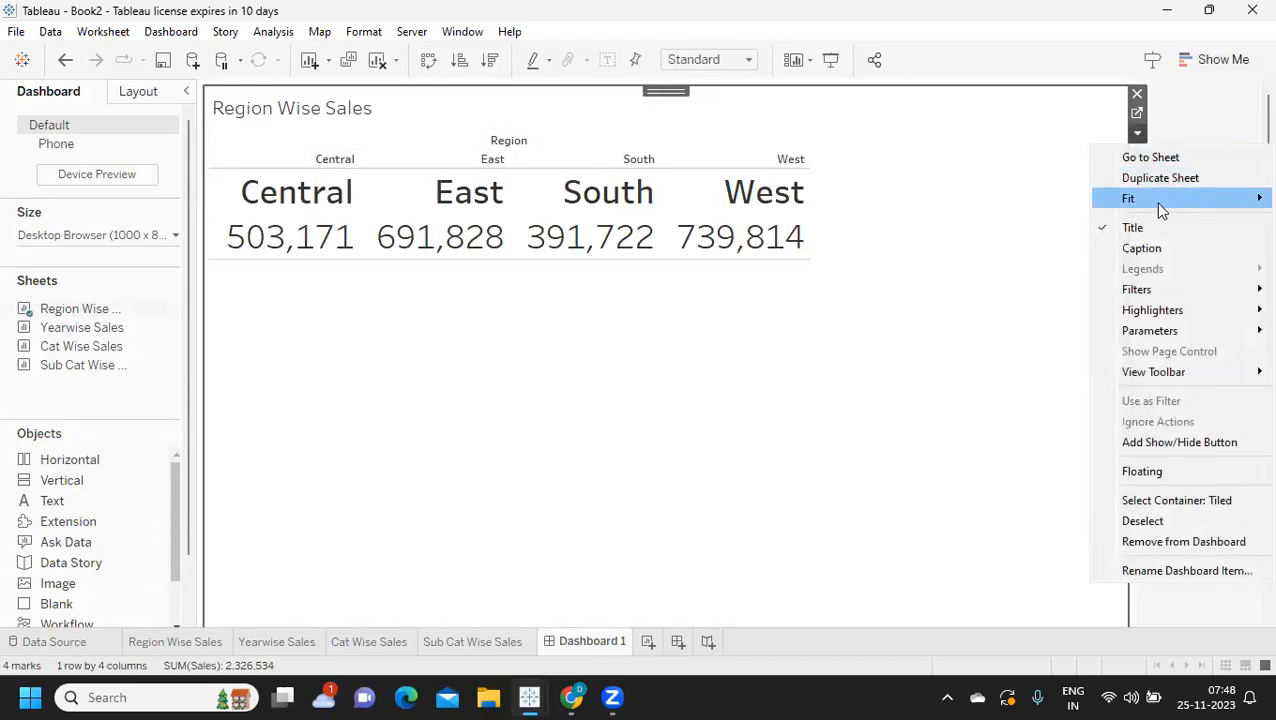
pyautogui.moveTo(1158, 204)
pyautogui.click(1035, 262)
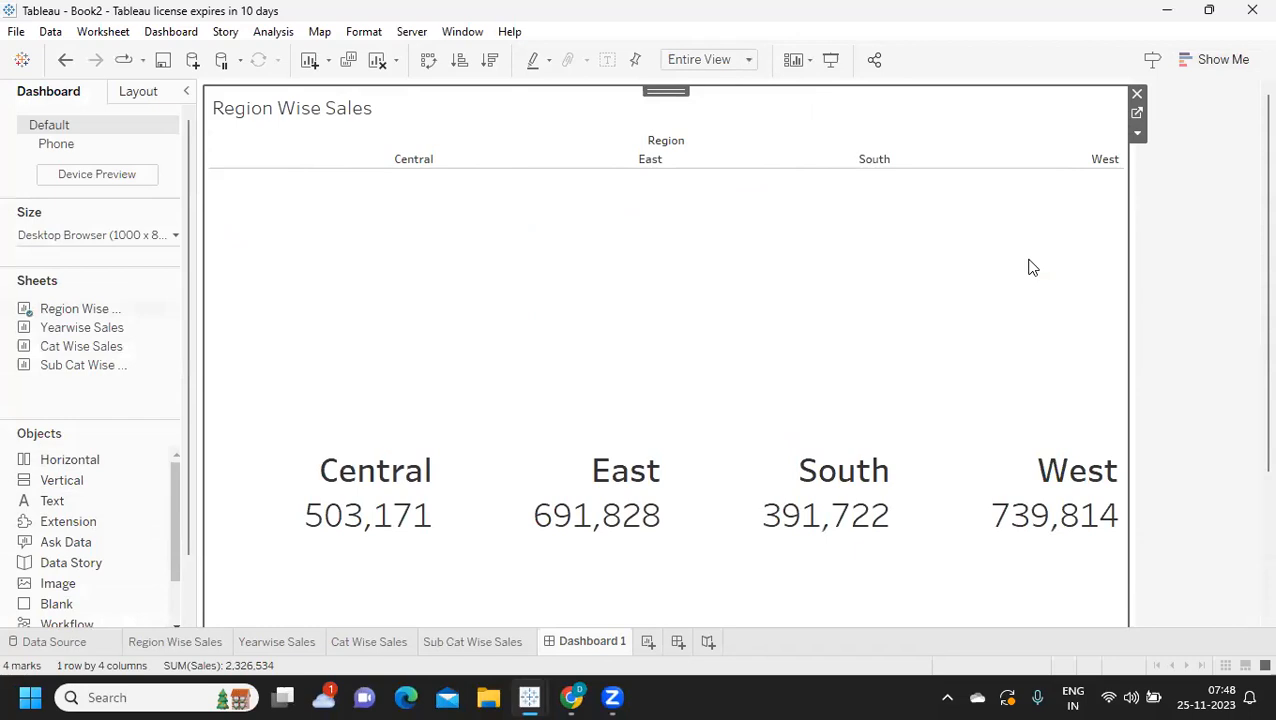
# - Hide the Region Wise Sales title and its region column headers on the dashboard
pyautogui.rightClick(296, 112)
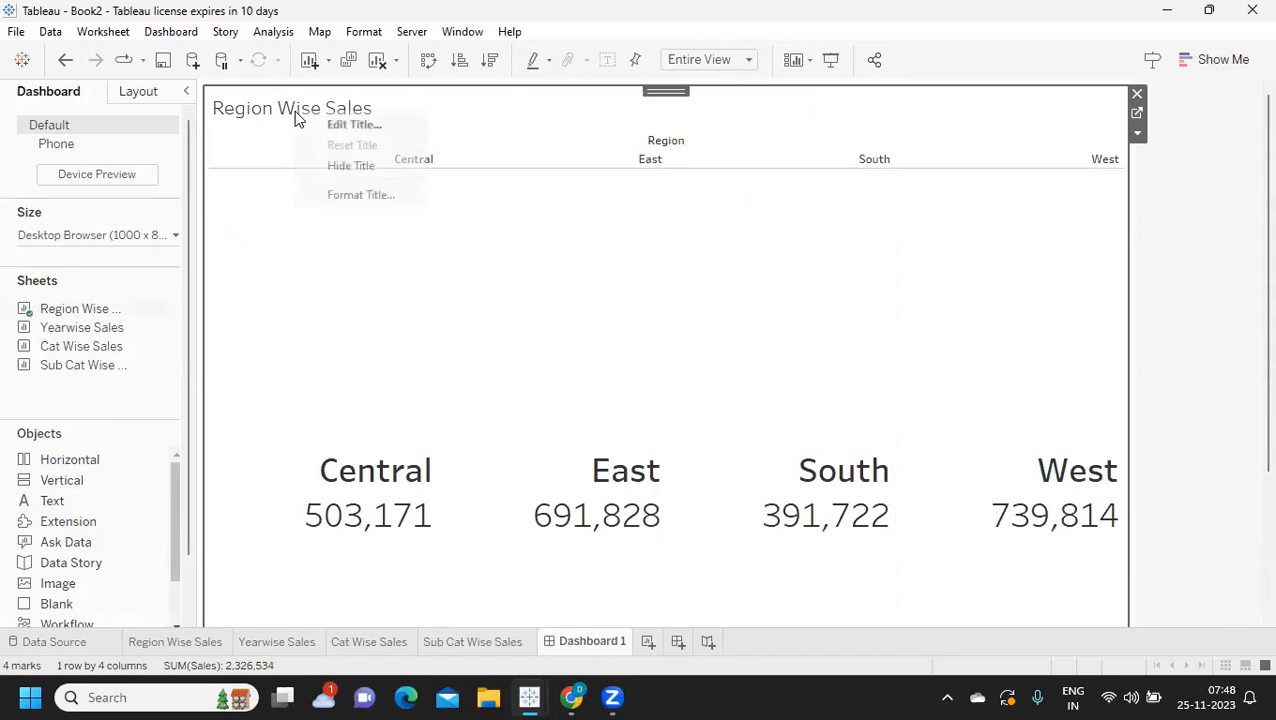
pyautogui.click(336, 174)
pyautogui.rightClick(408, 118)
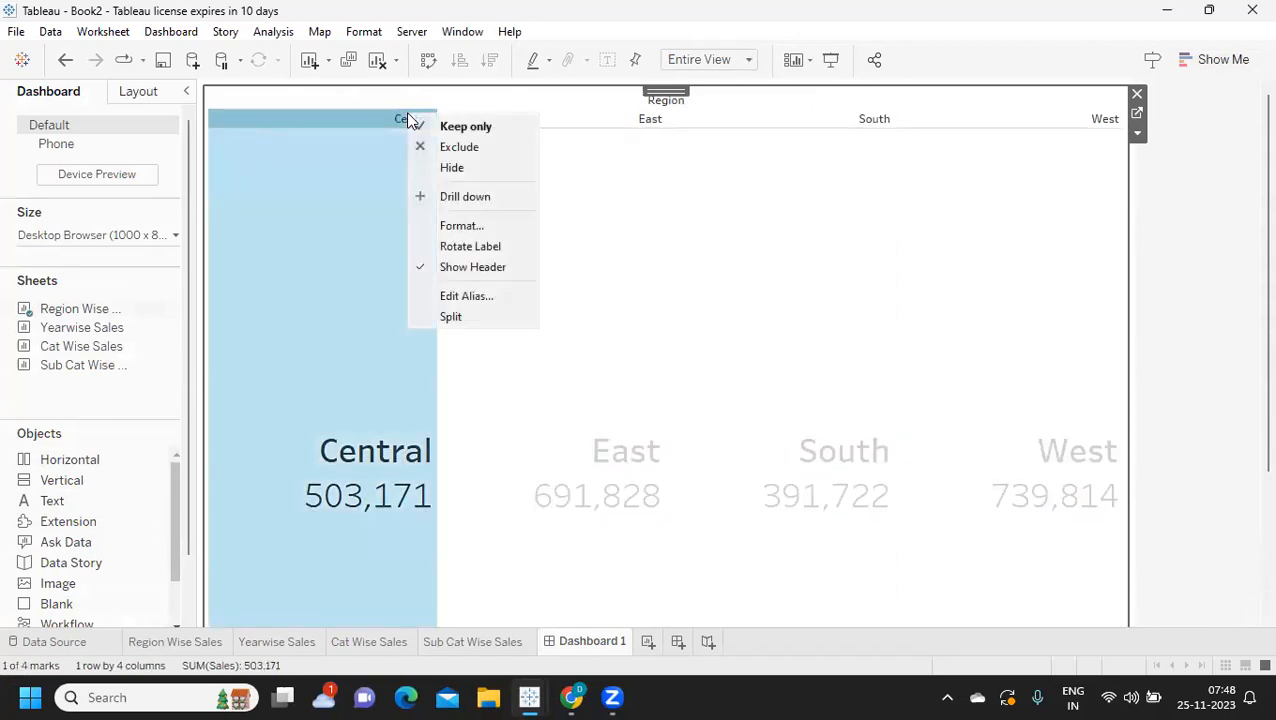
pyautogui.click(488, 266)
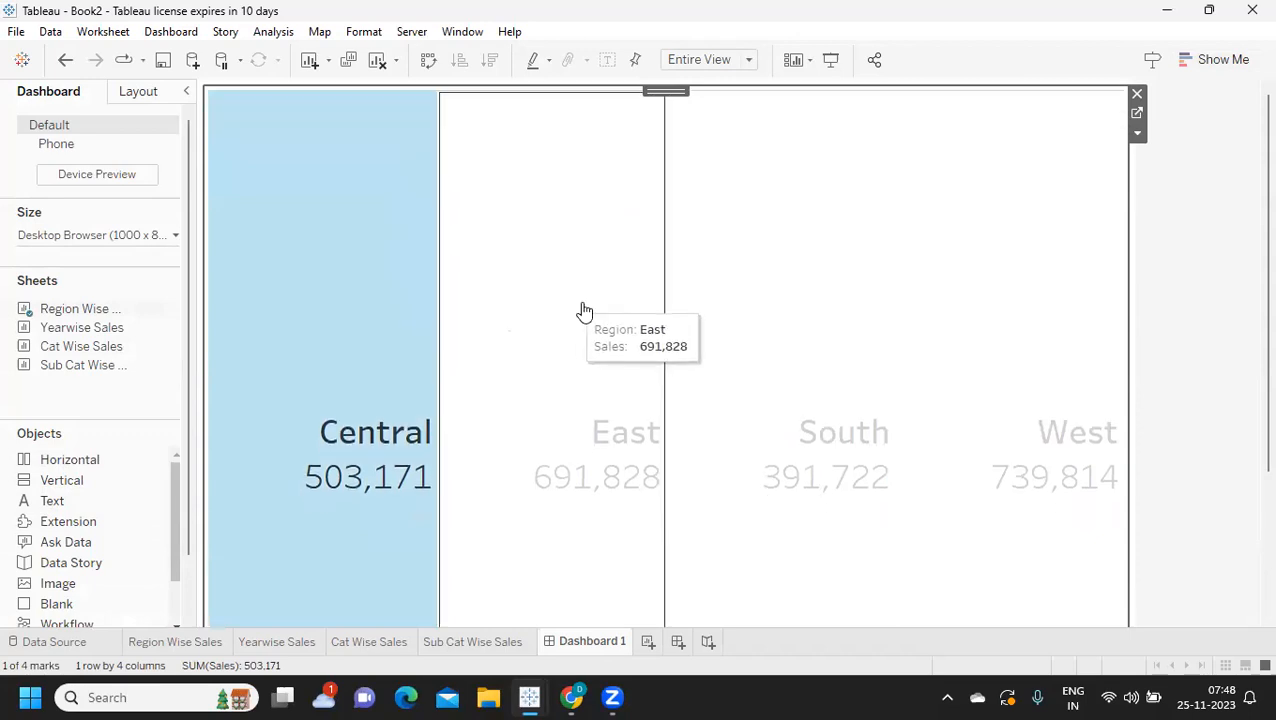
pyautogui.click(1212, 254)
# - Add the Yearwise Sales sheet to the dashboard below the region sales figures
pyautogui.moveTo(52, 336)
pyautogui.moveTo(52, 336); pyautogui.dragTo(690, 548)
pyautogui.moveTo(110, 362); pyautogui.dragTo(37, 447)
# - Add Cat Wise Sales below the Yearwise Sales chart and place Sub Cat Wise Sales beside it on the right
pyautogui.scroll(-2, 1173, 360)
pyautogui.scroll(-2, 1173, 360)
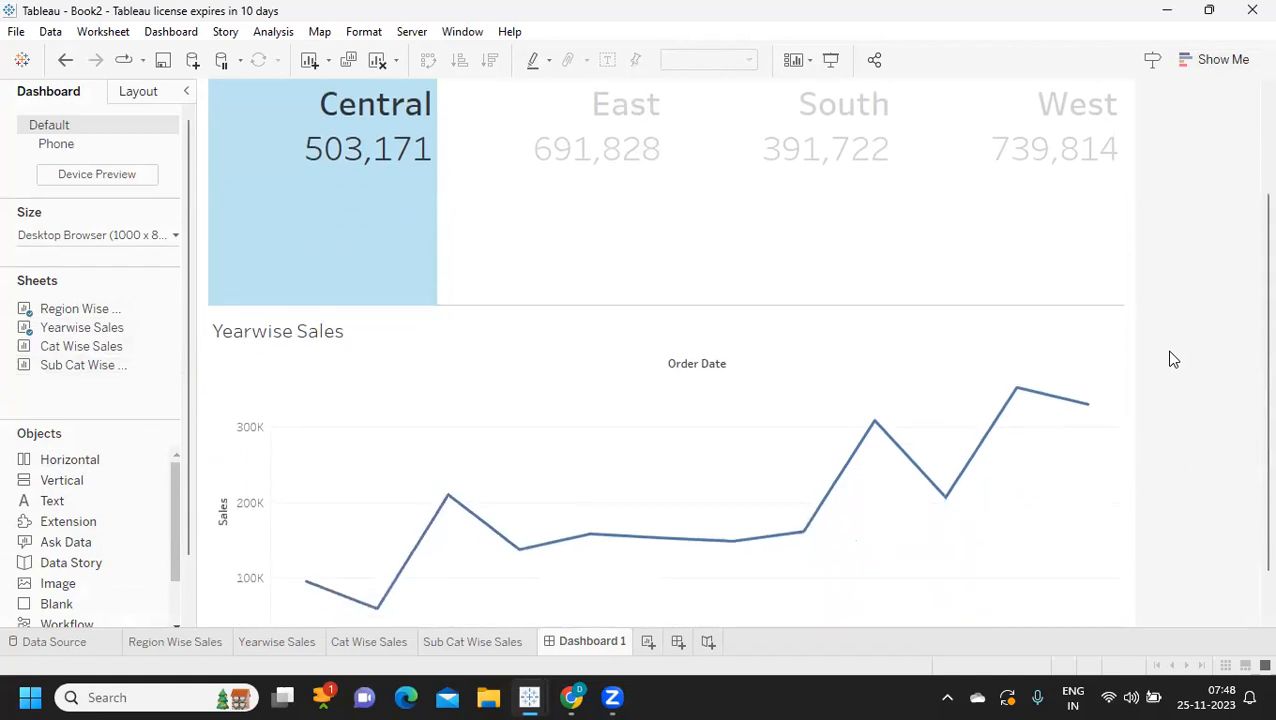
pyautogui.moveTo(45, 348); pyautogui.dragTo(351, 455)
pyautogui.moveTo(390, 533); pyautogui.dragTo(433, 578)
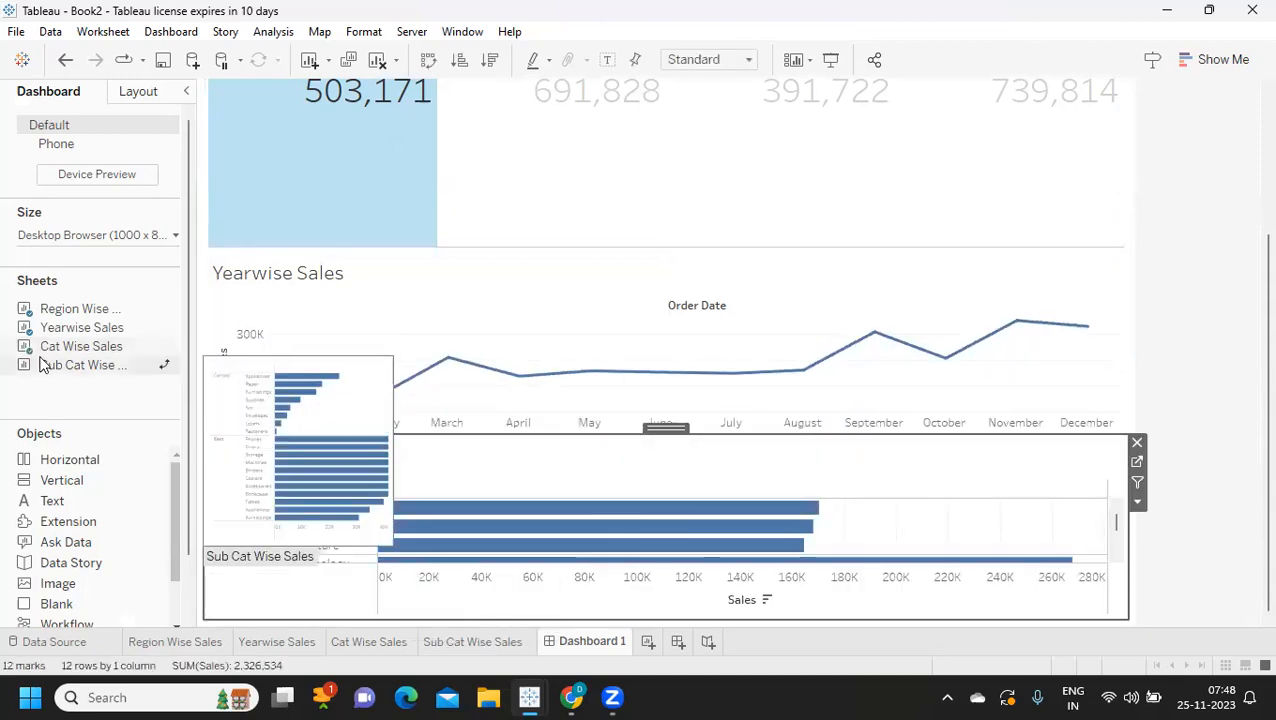
pyautogui.moveTo(55, 370); pyautogui.dragTo(846, 541)
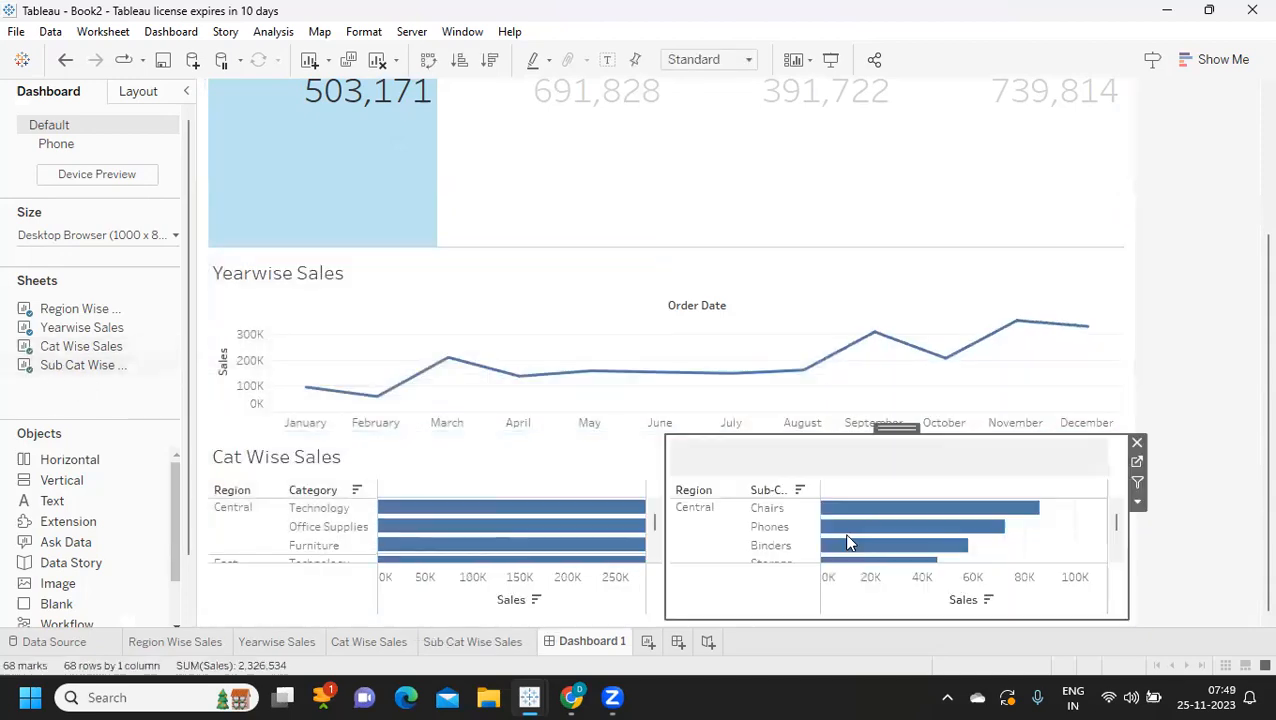
# - Shrink the region sales item's height on the dashboard to a narrow strip around its labels
pyautogui.scroll(5, 683, 325)
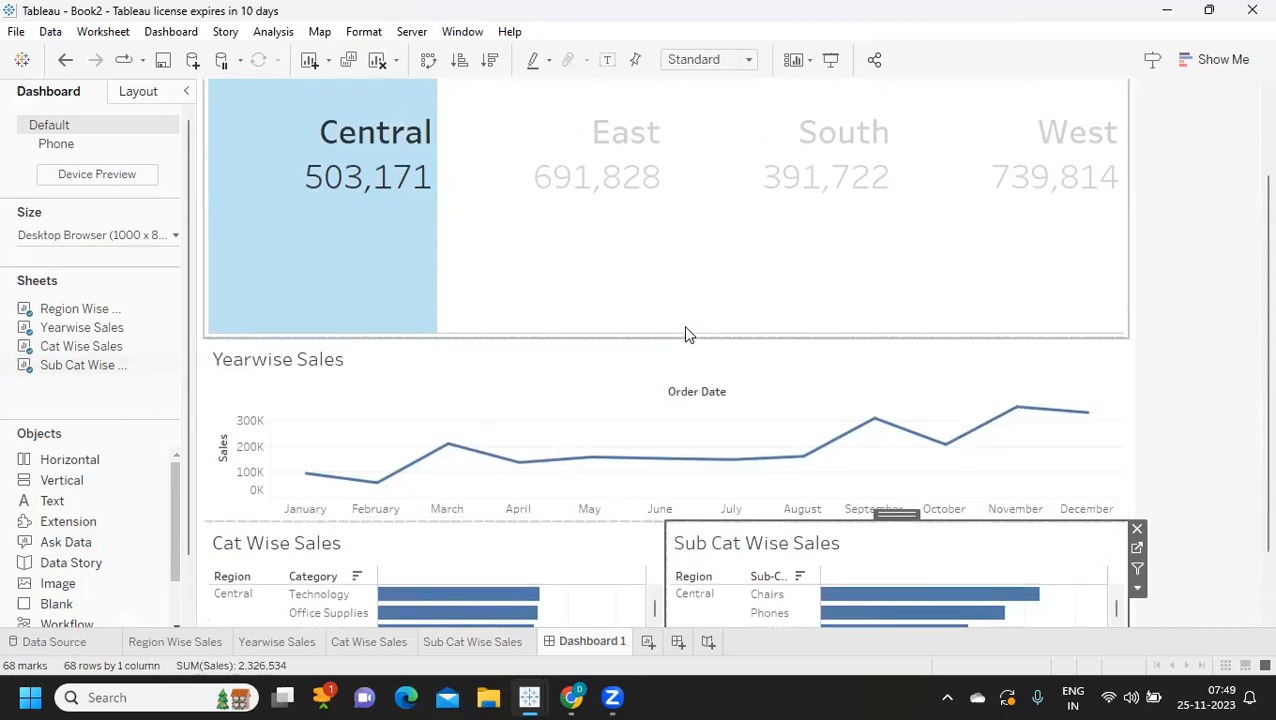
pyautogui.scroll(1, 687, 333)
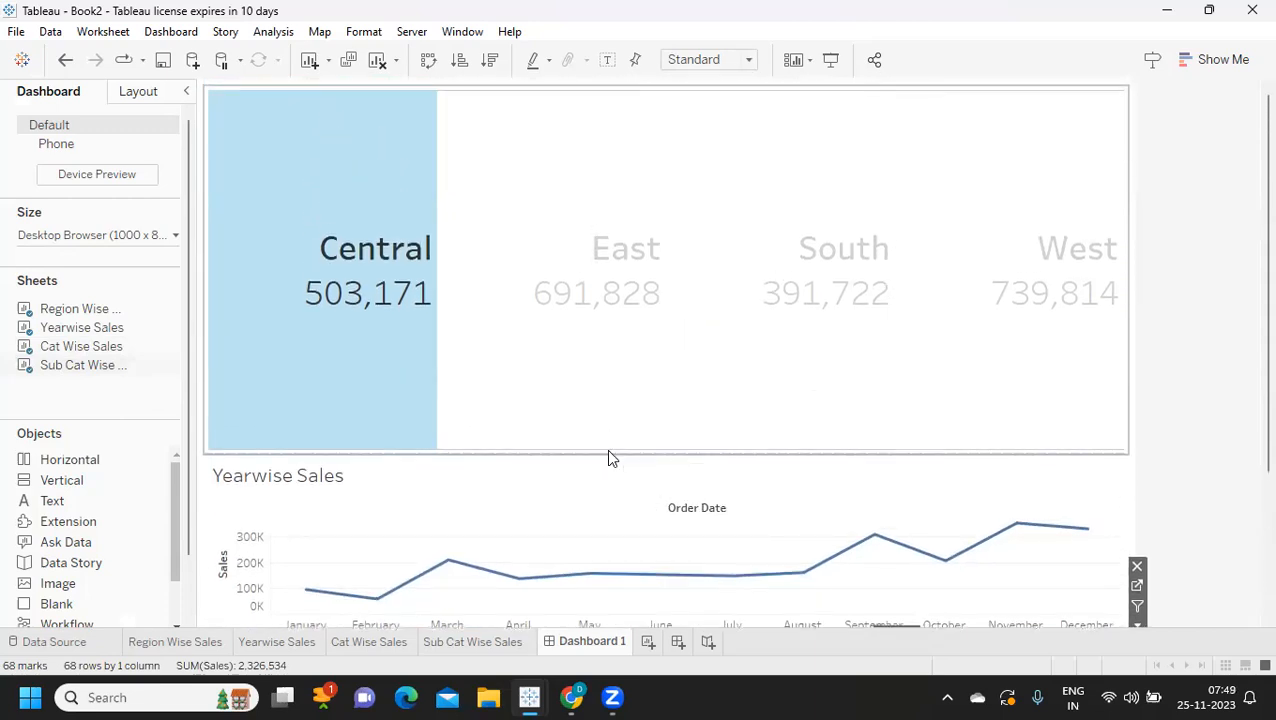
pyautogui.moveTo(610, 455); pyautogui.dragTo(644, 188)
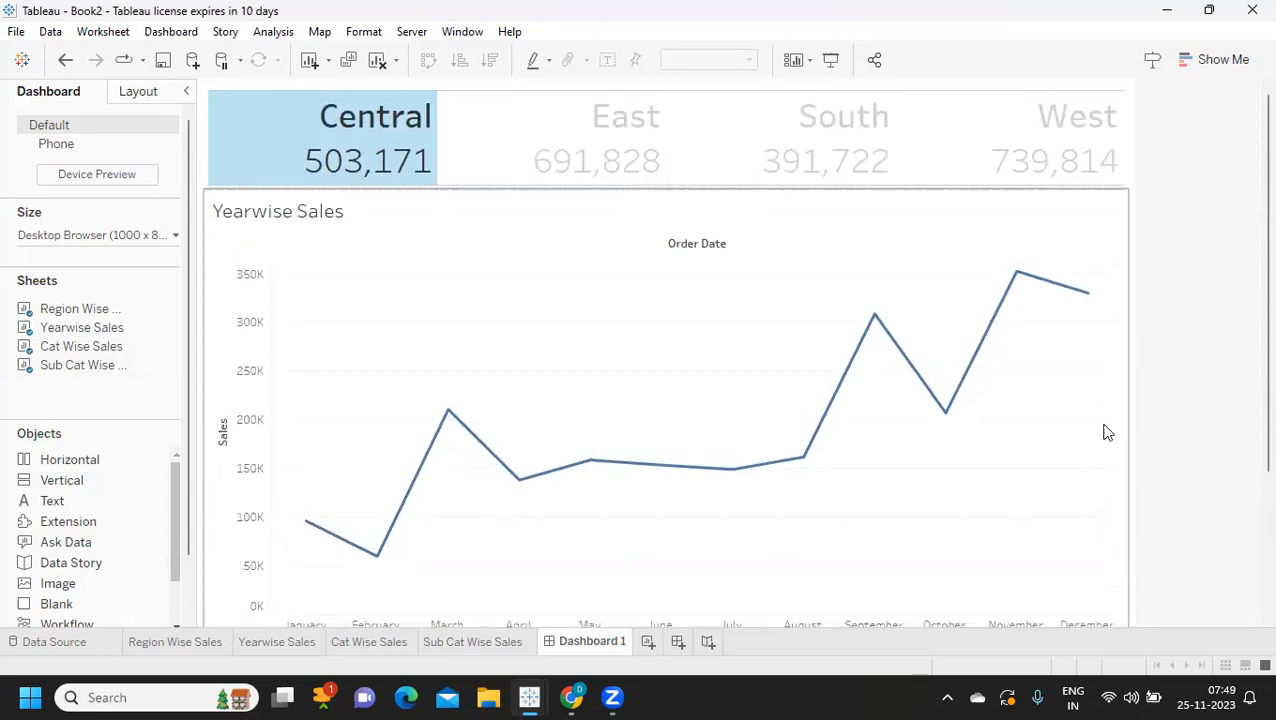
# - Reduce the Yearwise Sales chart to about 292 px high, giving the category and sub-category charts more room
pyautogui.scroll(-2, 1193, 344)
pyautogui.click(600, 535)
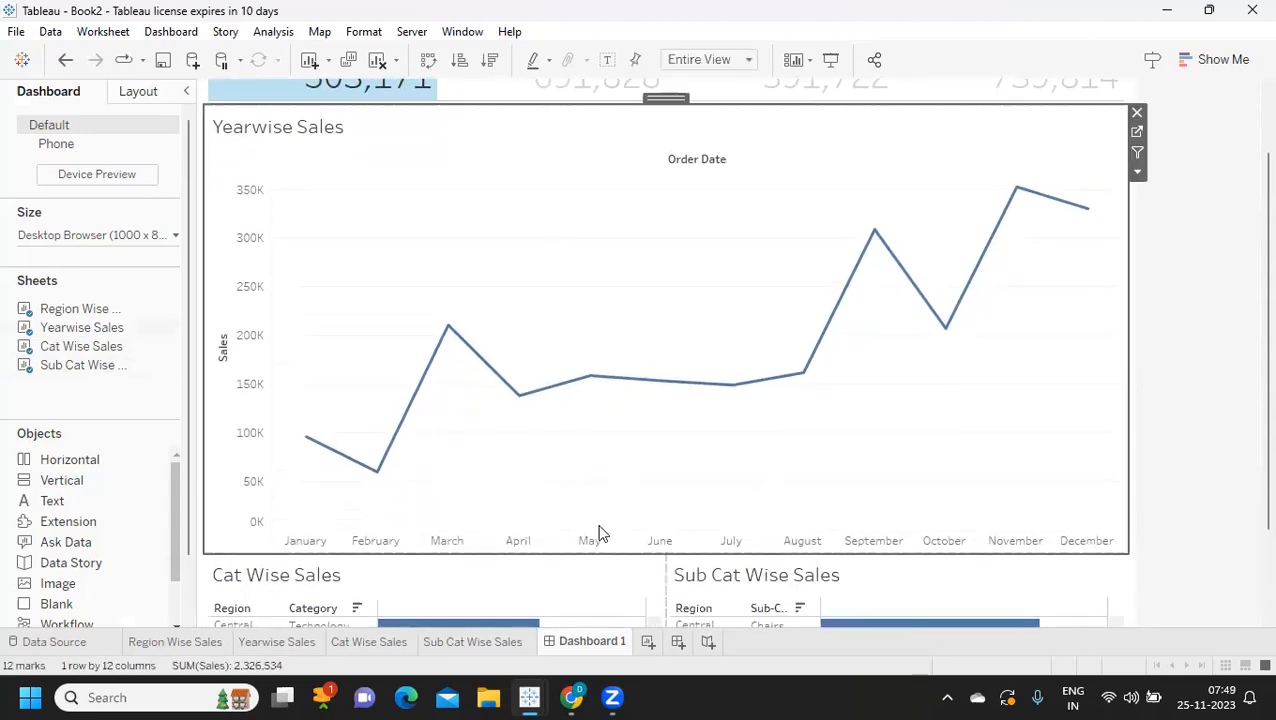
pyautogui.moveTo(661, 556); pyautogui.dragTo(694, 395)
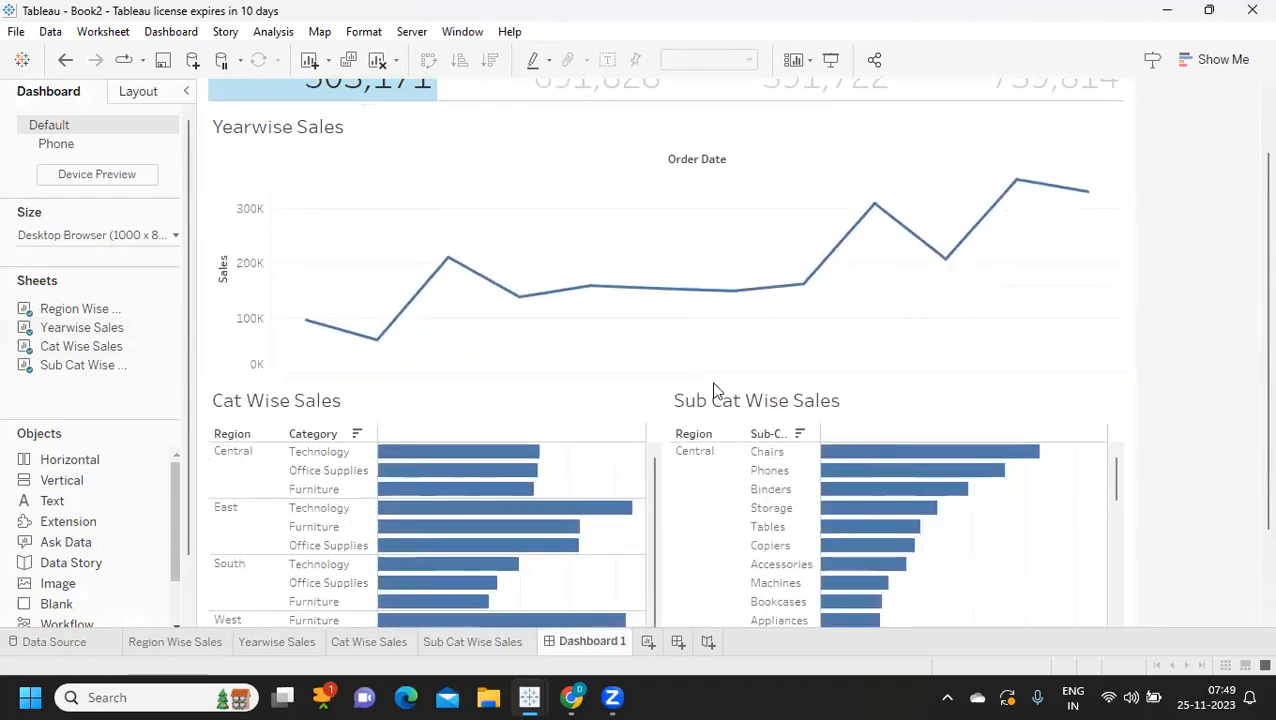
pyautogui.scroll(-2, 1100, 455)
pyautogui.scroll(-1, 1204, 470)
pyautogui.scroll(-3, 1203, 463)
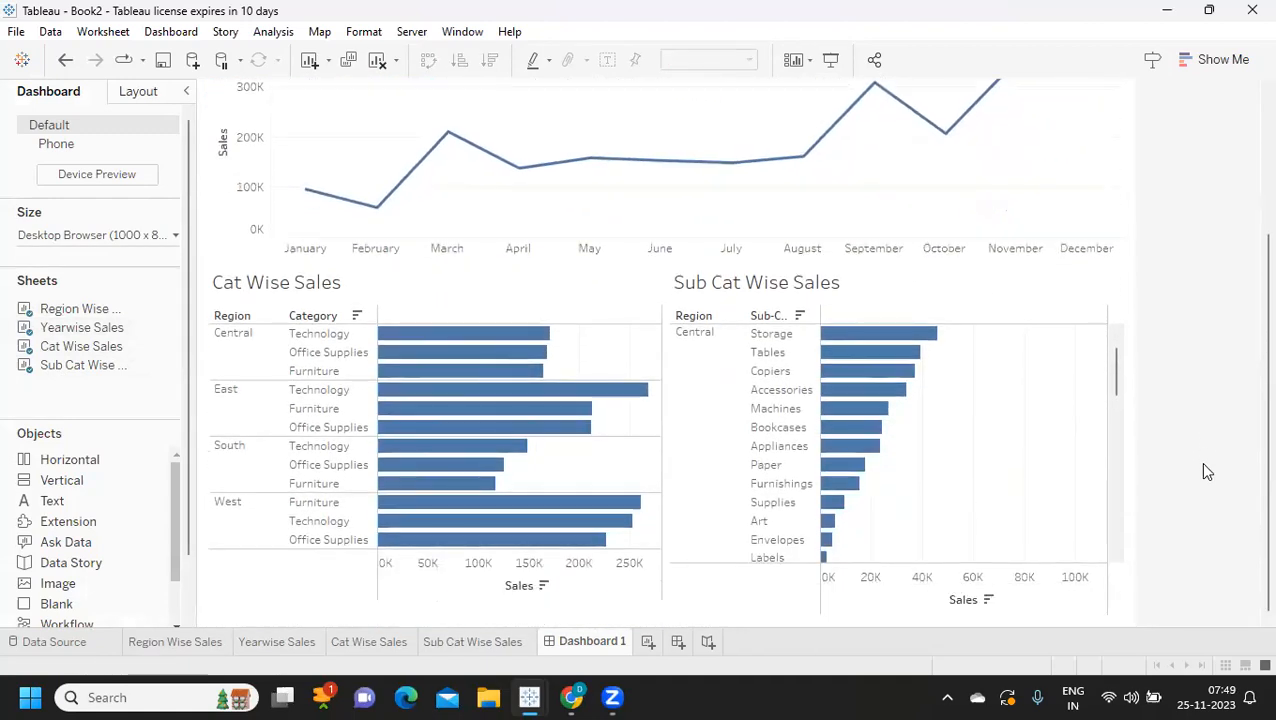
pyautogui.scroll(8, 1205, 470)
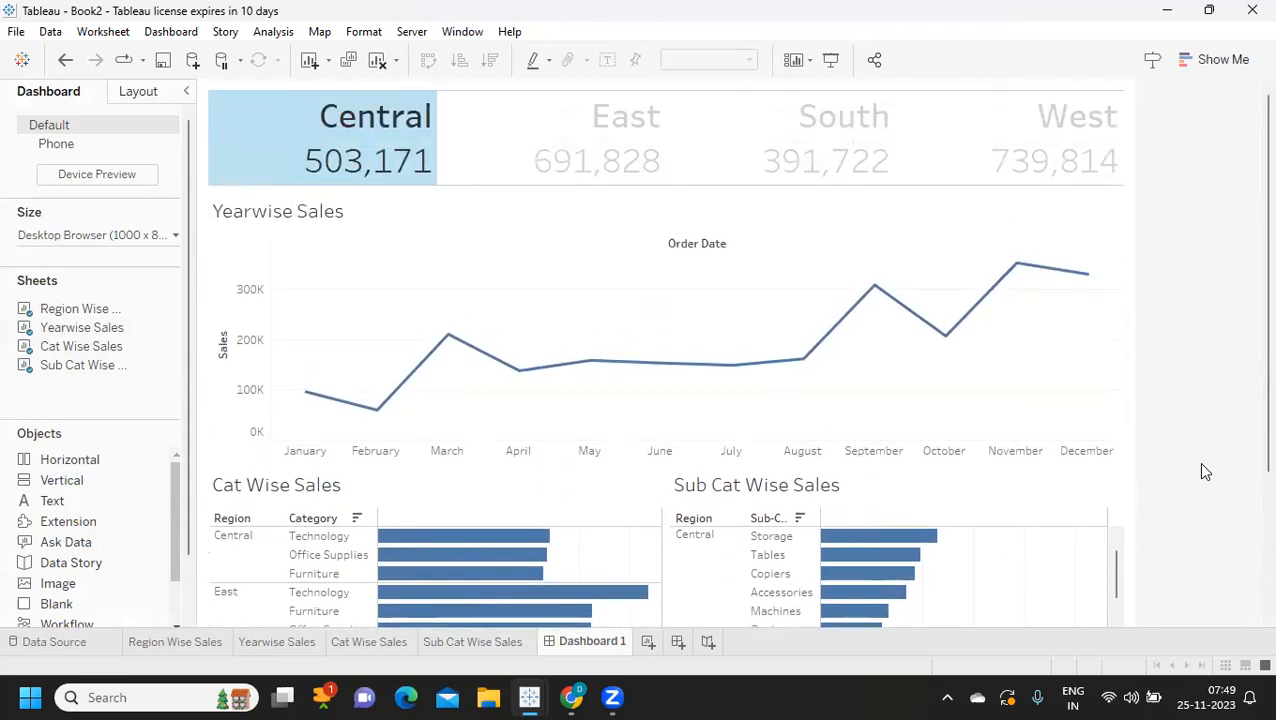
# - Open the Region Wise Sales worksheet from the dashboard and set its mark text alignment to Center
pyautogui.click(271, 126)
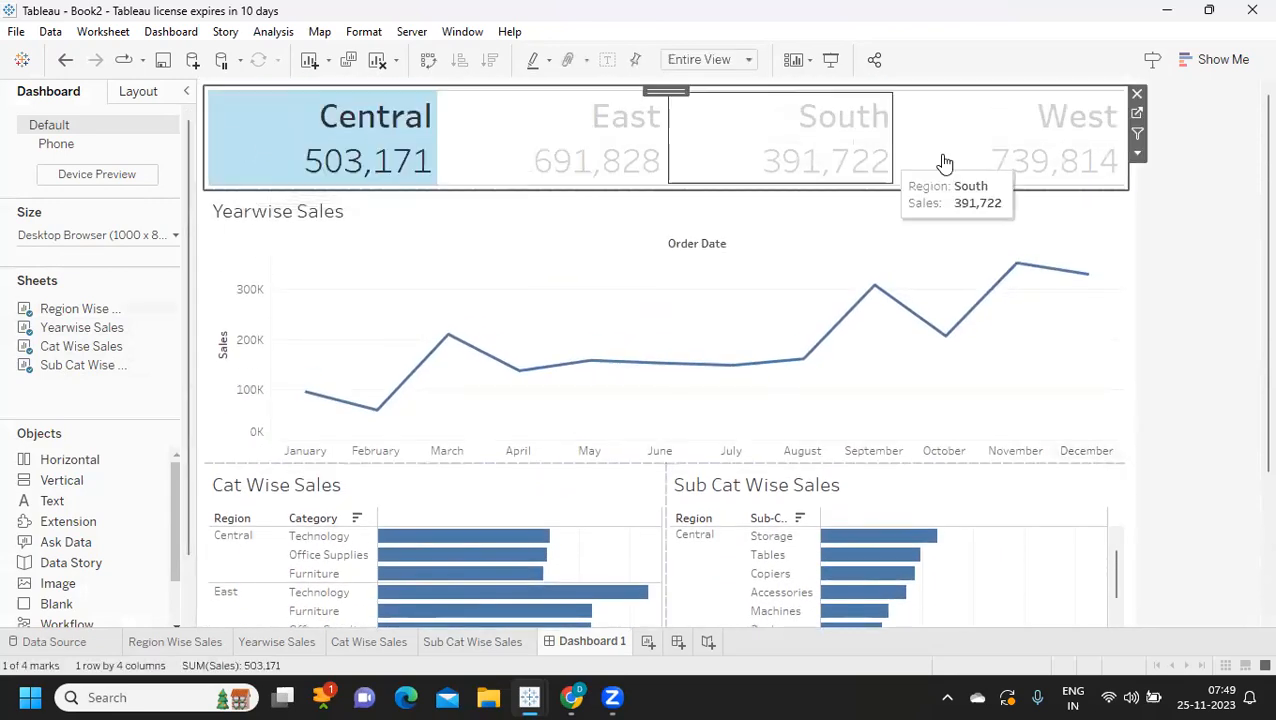
pyautogui.click(1137, 113)
pyautogui.click(320, 305)
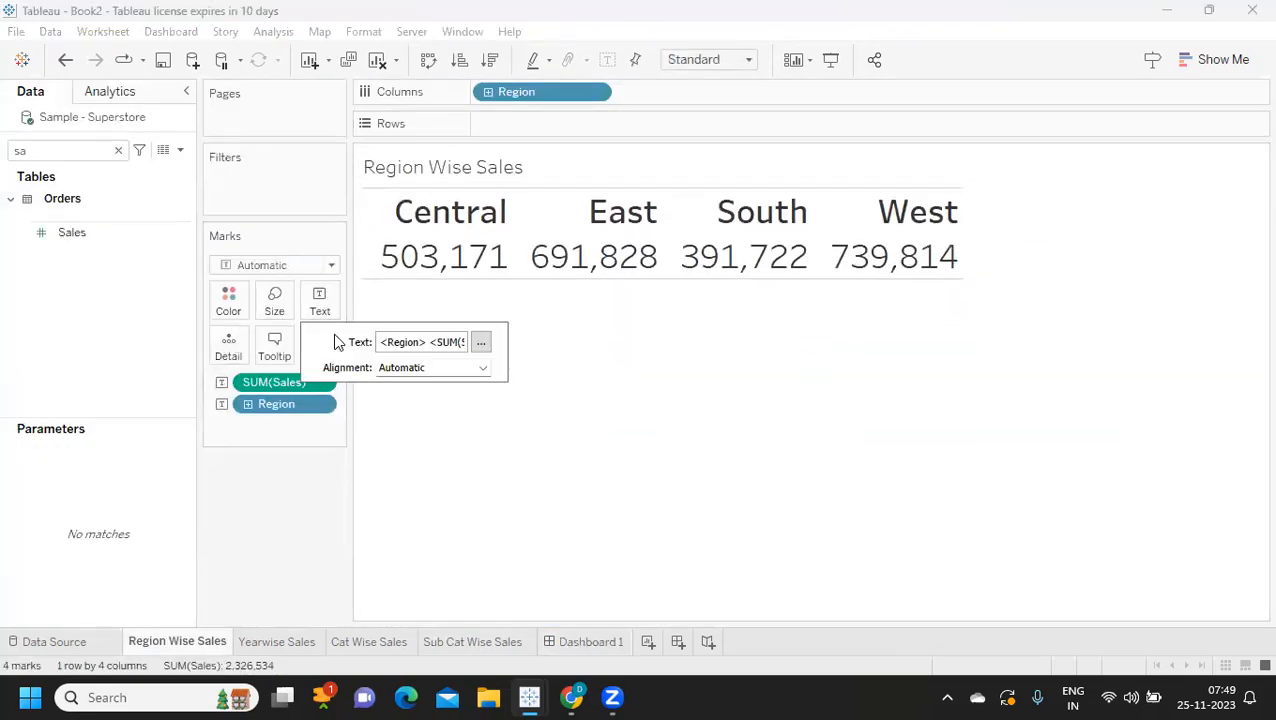
pyautogui.click(482, 368)
pyautogui.click(420, 450)
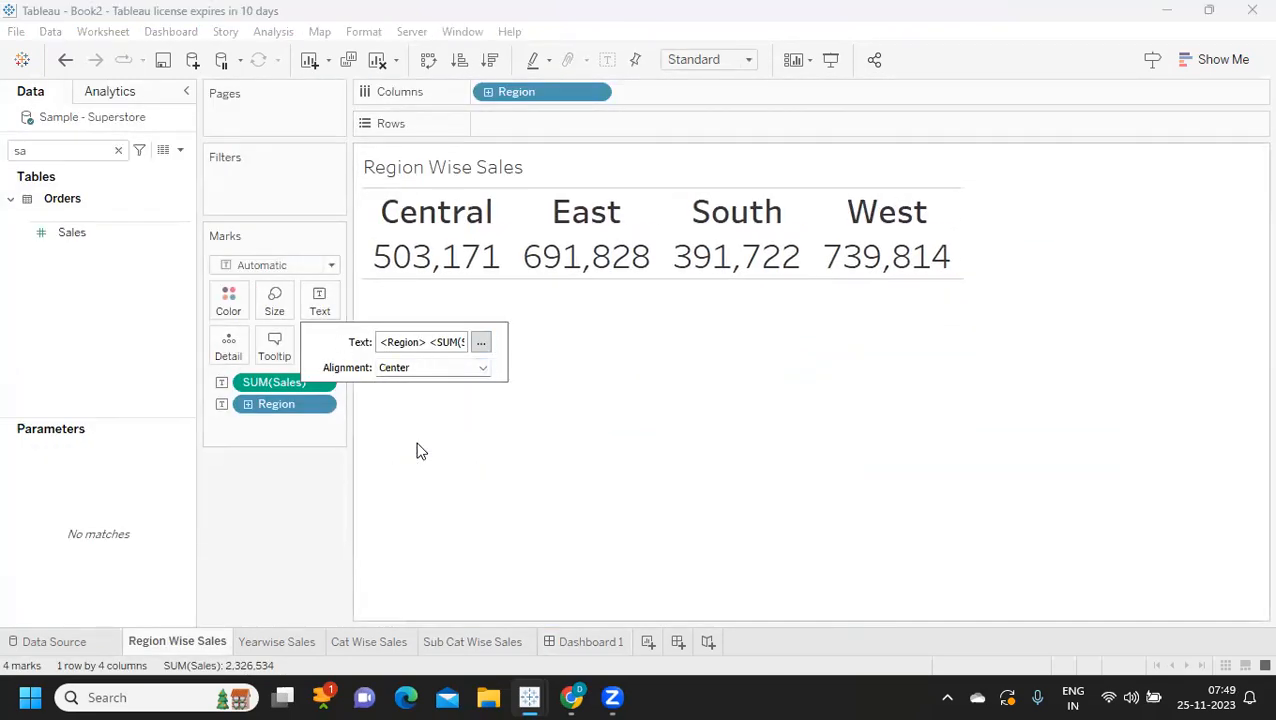
# - Set the font size of the Region and SUM(Sales) label text to 20 and apply it
pyautogui.click(322, 304)
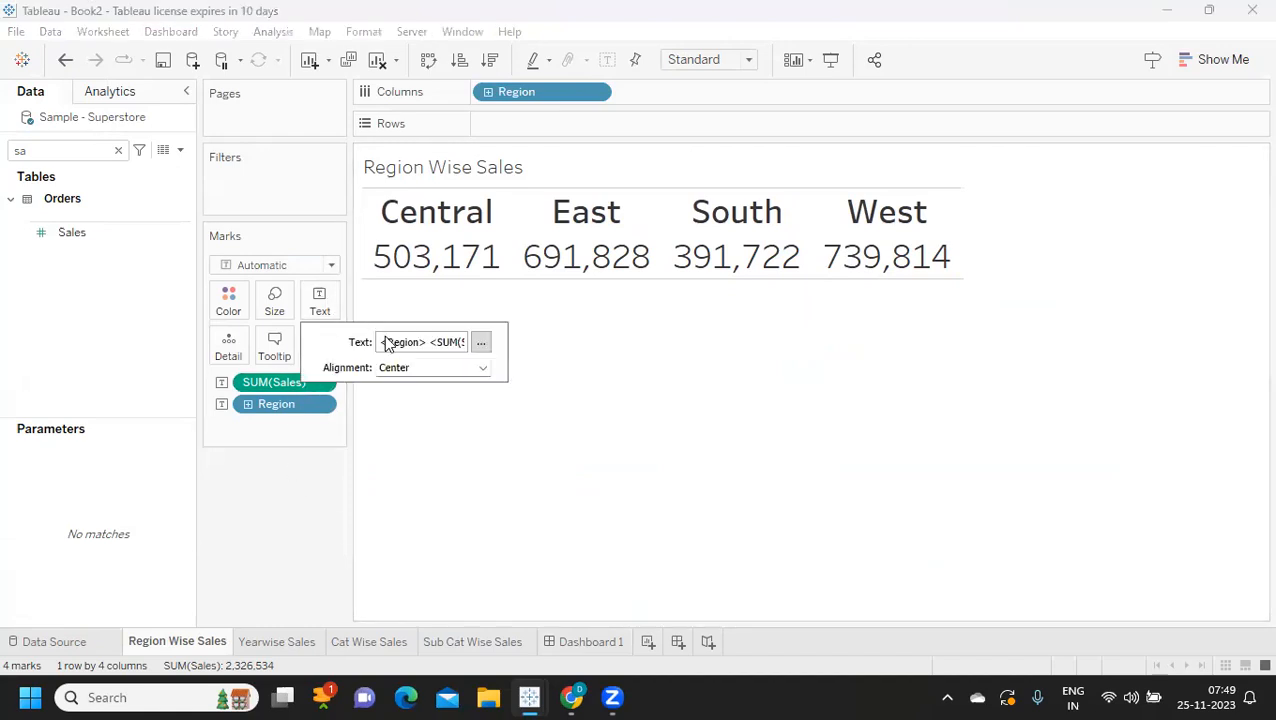
pyautogui.click(481, 342)
pyautogui.moveTo(1048, 475); pyautogui.dragTo(843, 367)
pyautogui.click(840, 367)
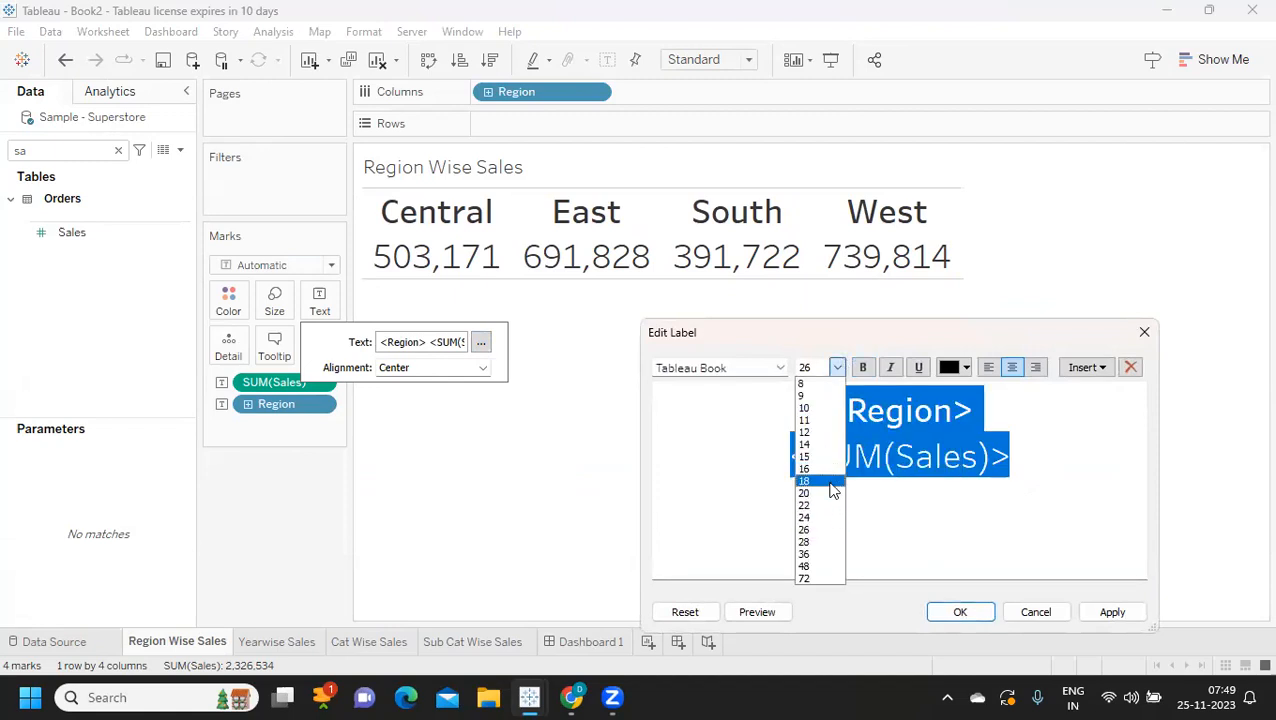
pyautogui.click(832, 494)
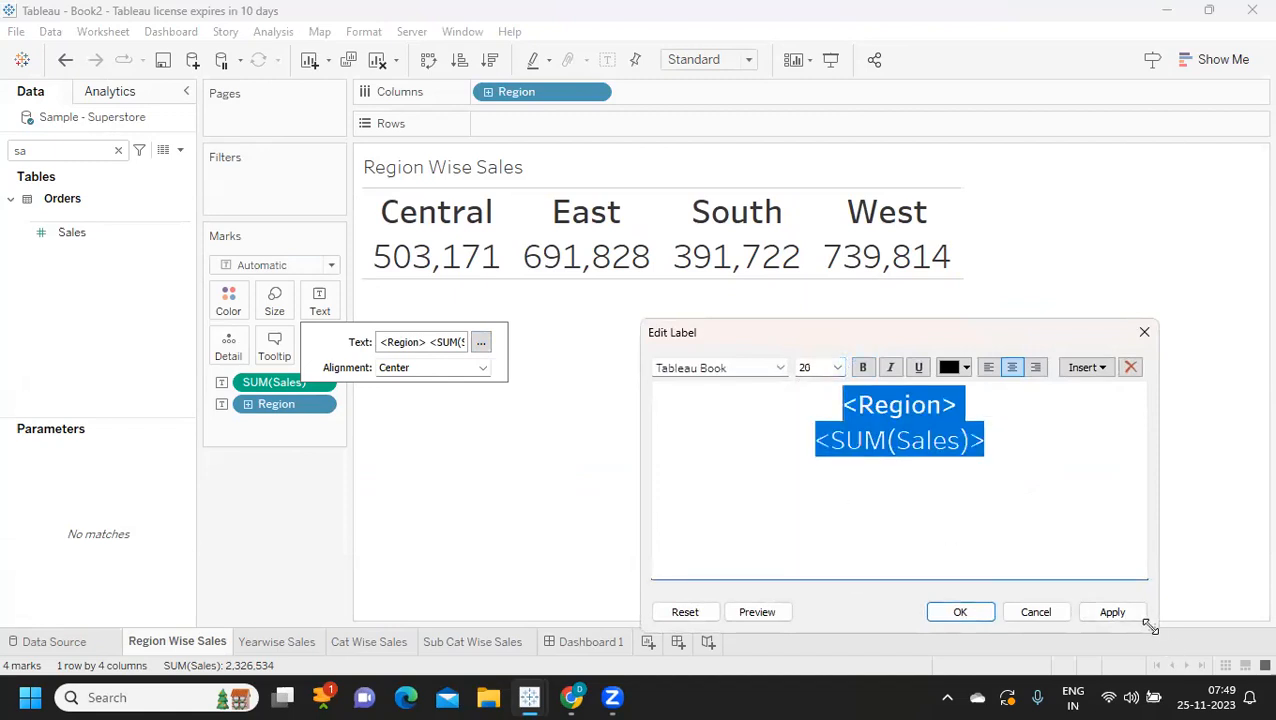
pyautogui.click(1112, 612)
pyautogui.click(960, 612)
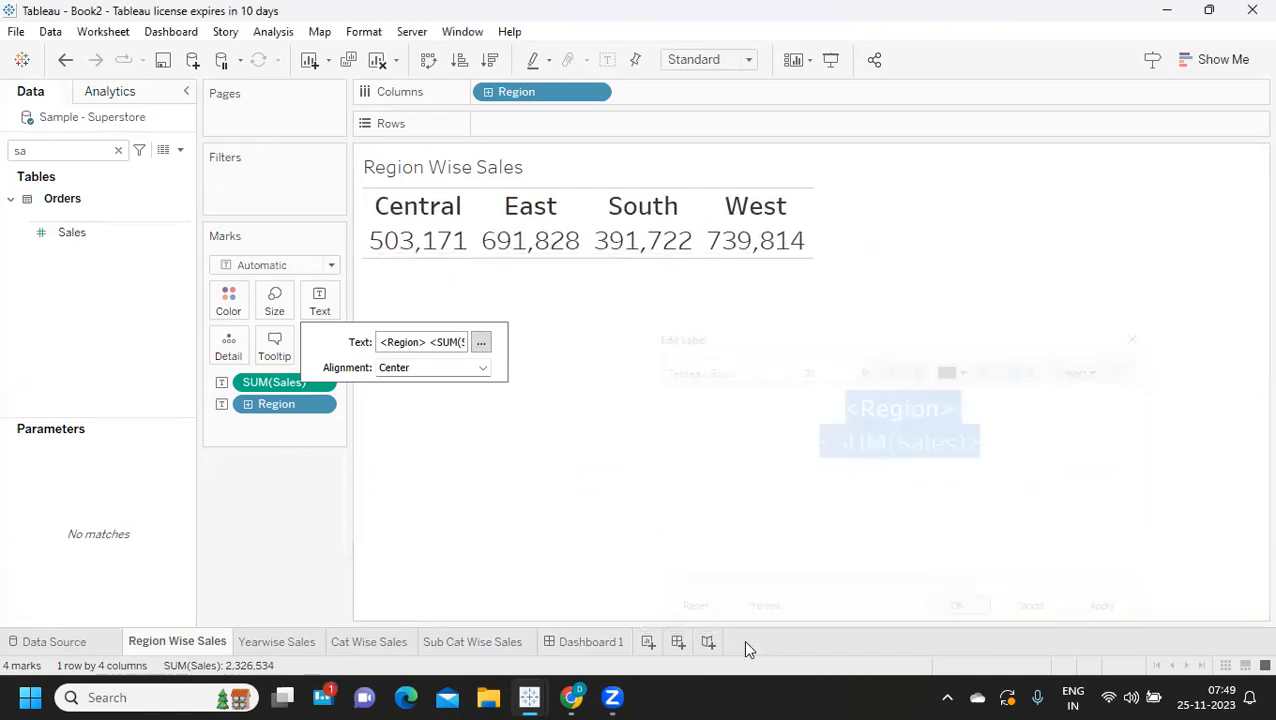
# - On Dashboard 1, clear the Central highlight and give the region sales strip a thin solid black border
pyautogui.click(590, 642)
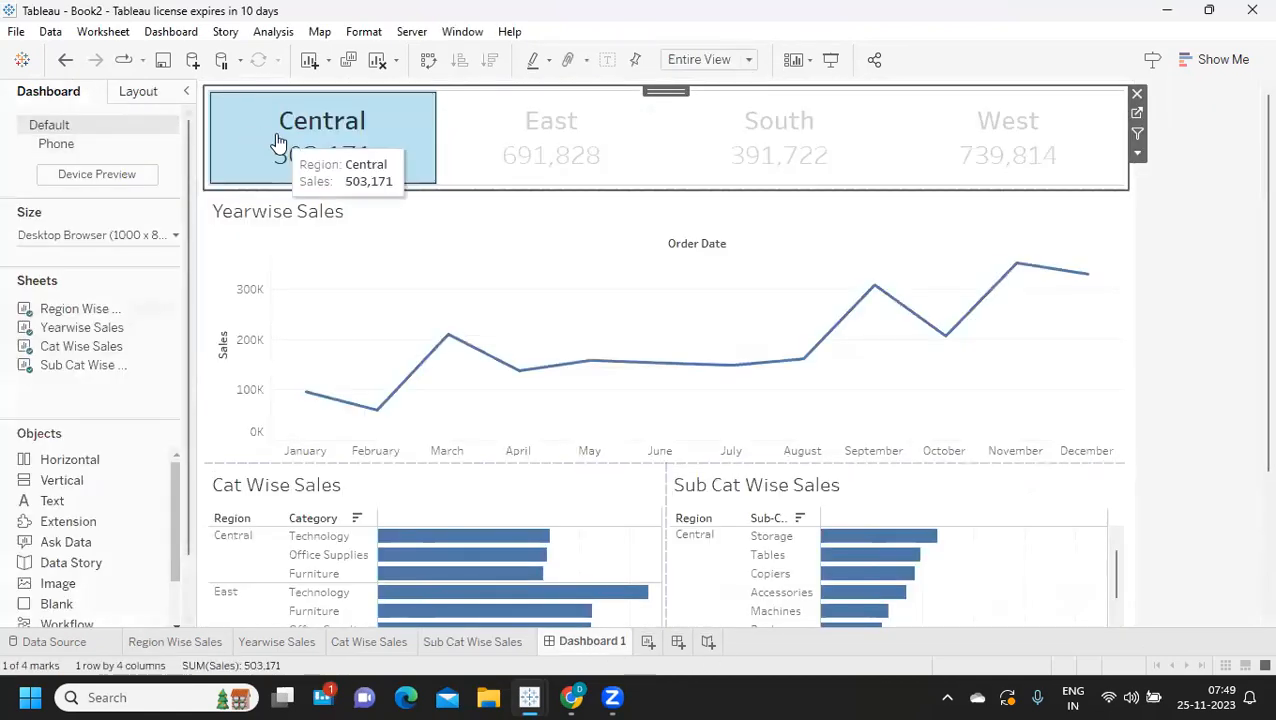
pyautogui.click(1225, 220)
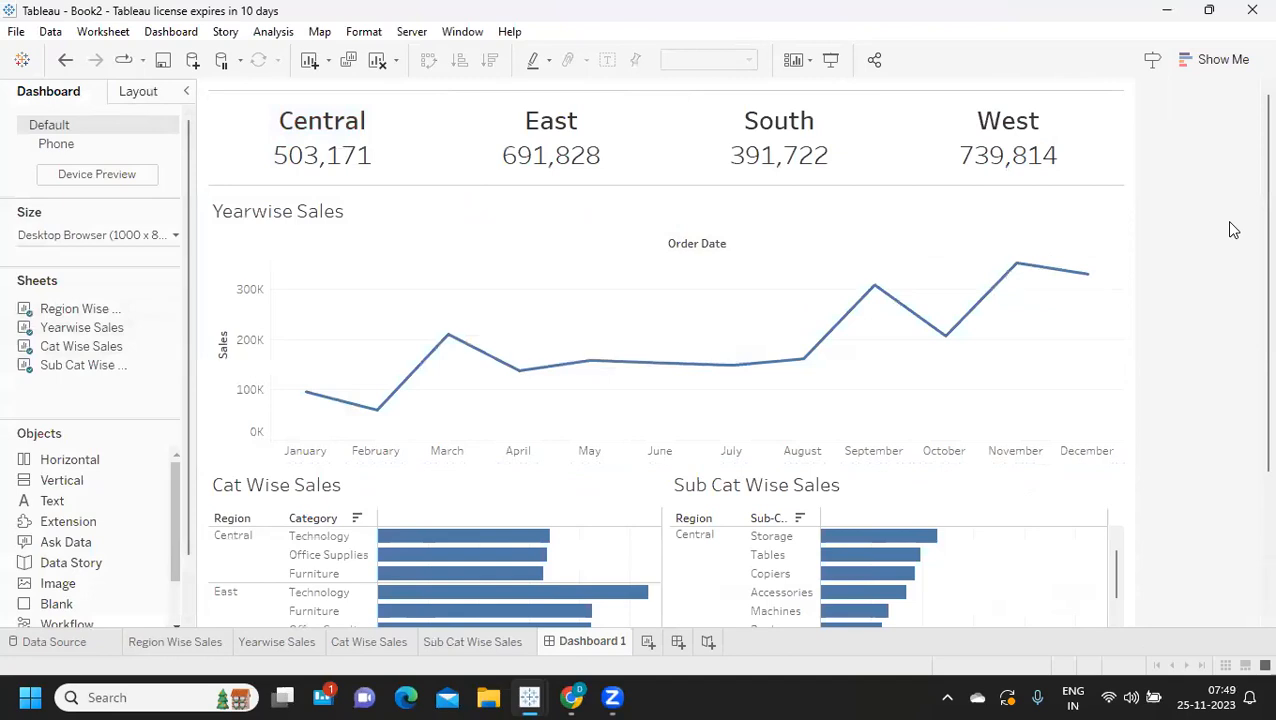
pyautogui.click(1121, 135)
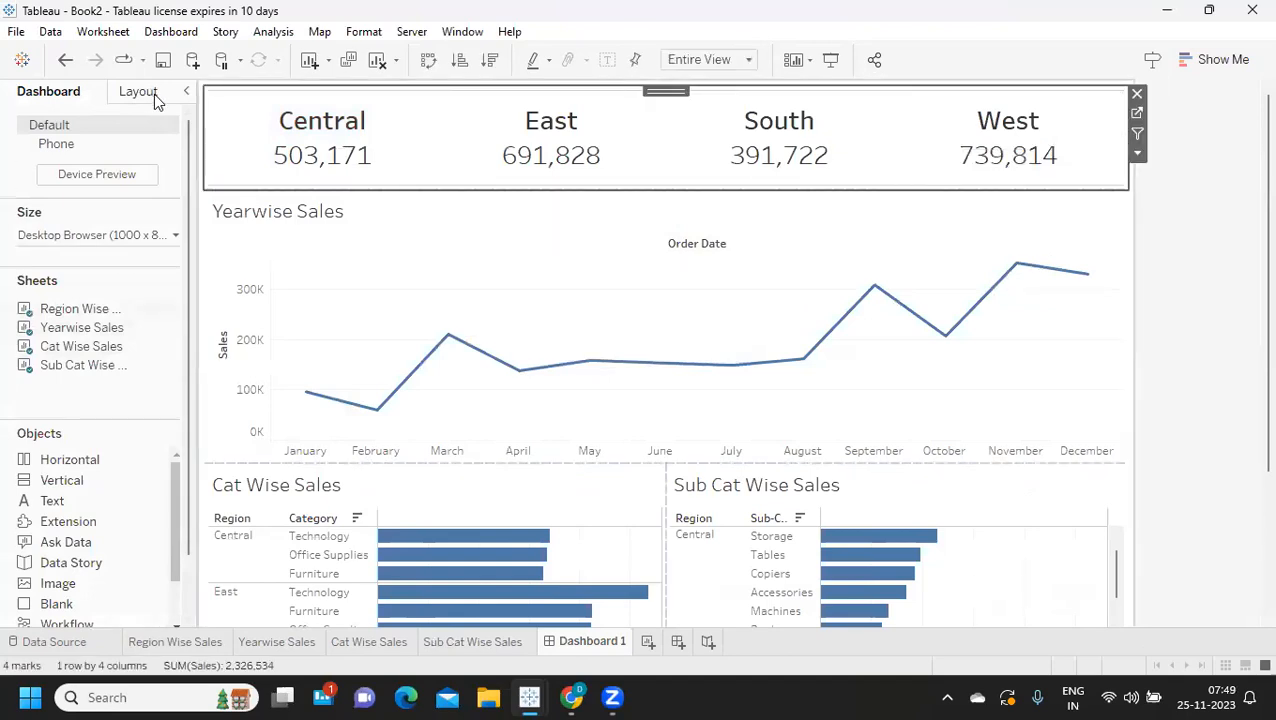
pyautogui.click(152, 93)
pyautogui.click(68, 400)
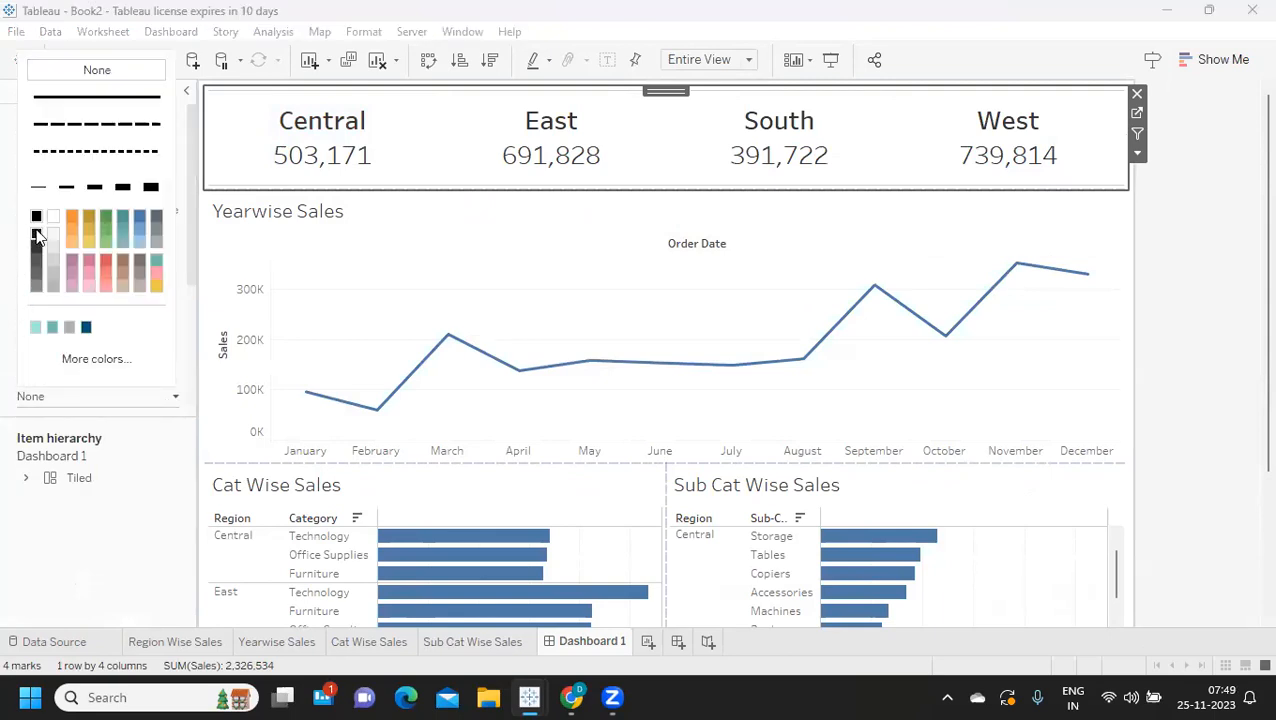
pyautogui.click(37, 186)
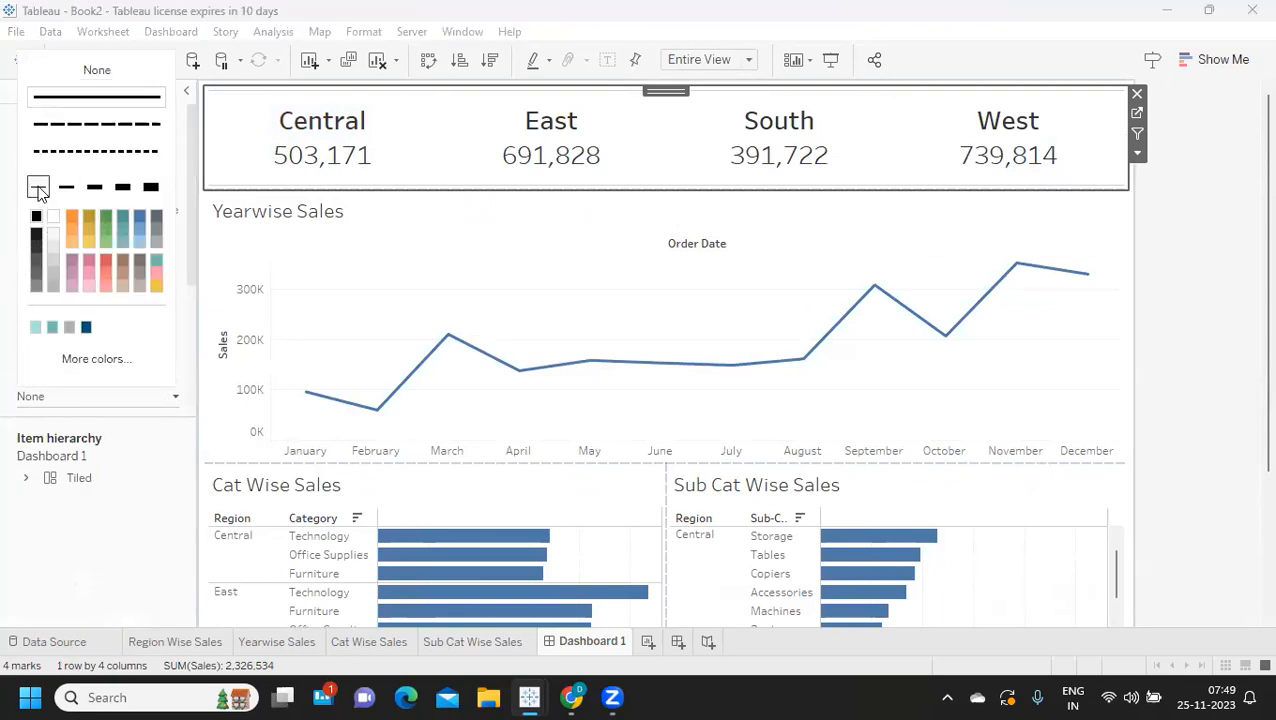
# - Give the Yearwise Sales chart a thin solid black border in its layout settings
pyautogui.click(255, 228)
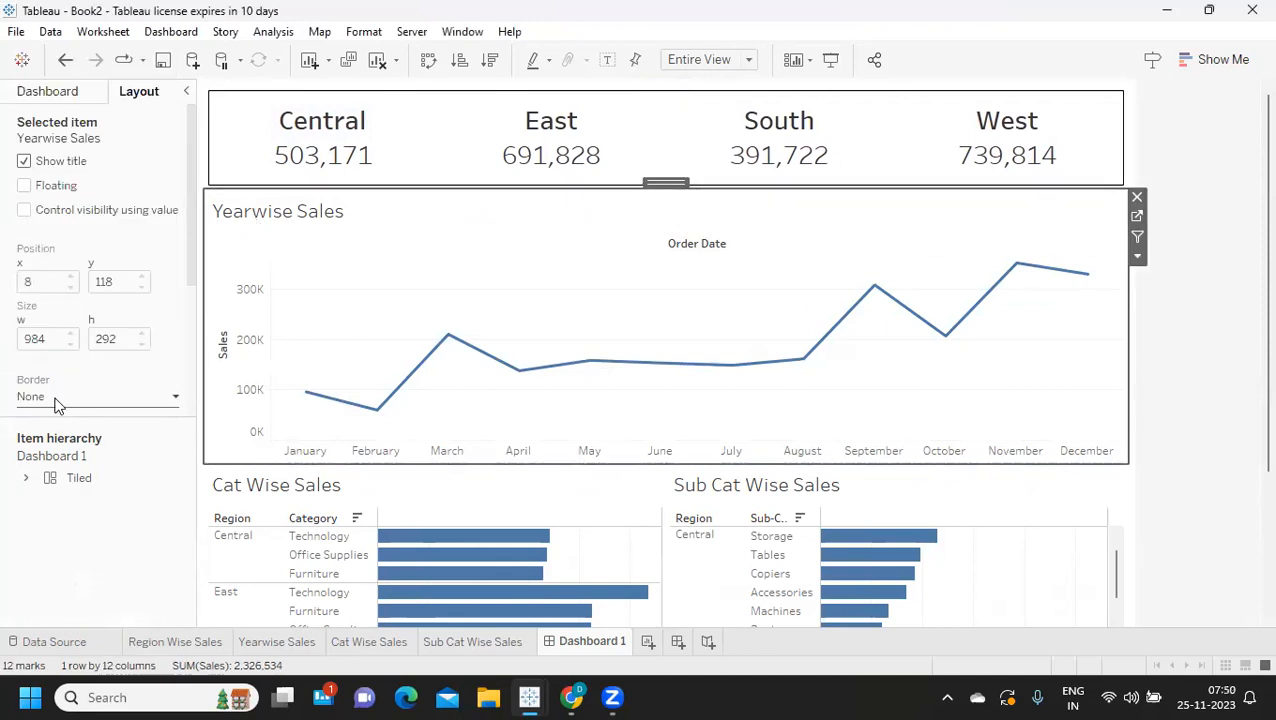
pyautogui.click(57, 397)
pyautogui.click(36, 249)
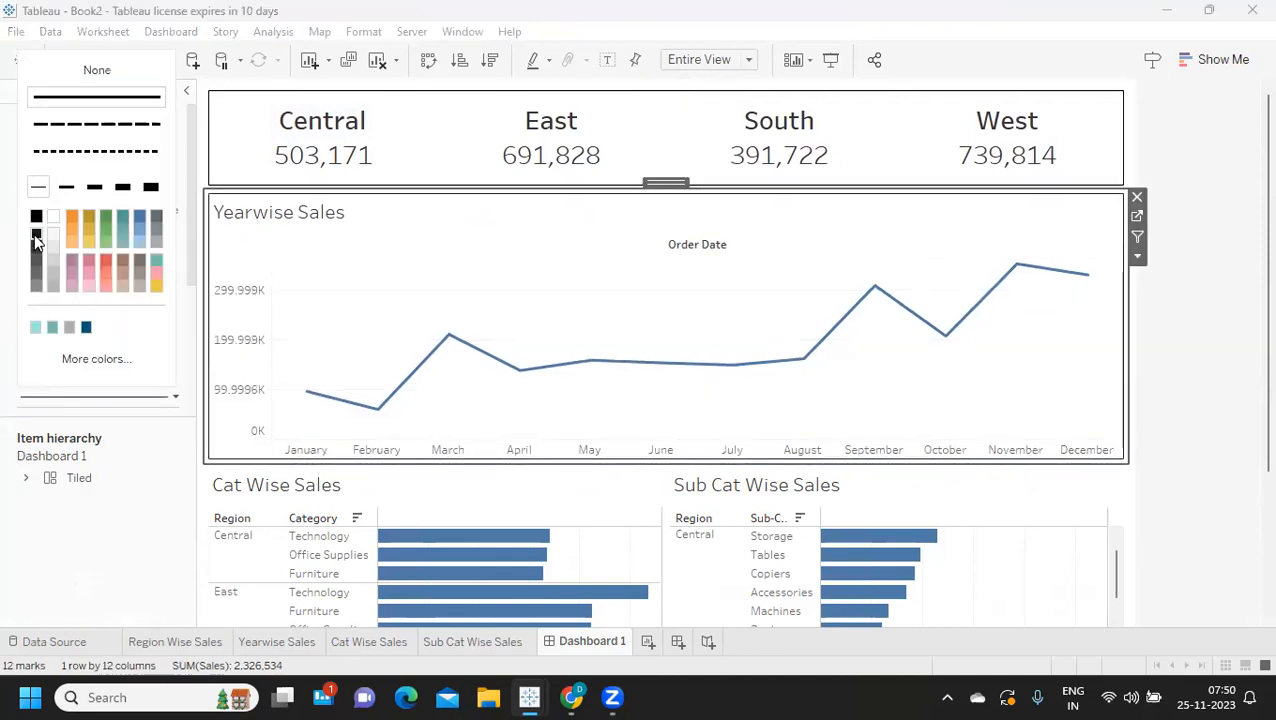
# - Give the Cat Wise Sales chart a thin solid black border
pyautogui.click(260, 481)
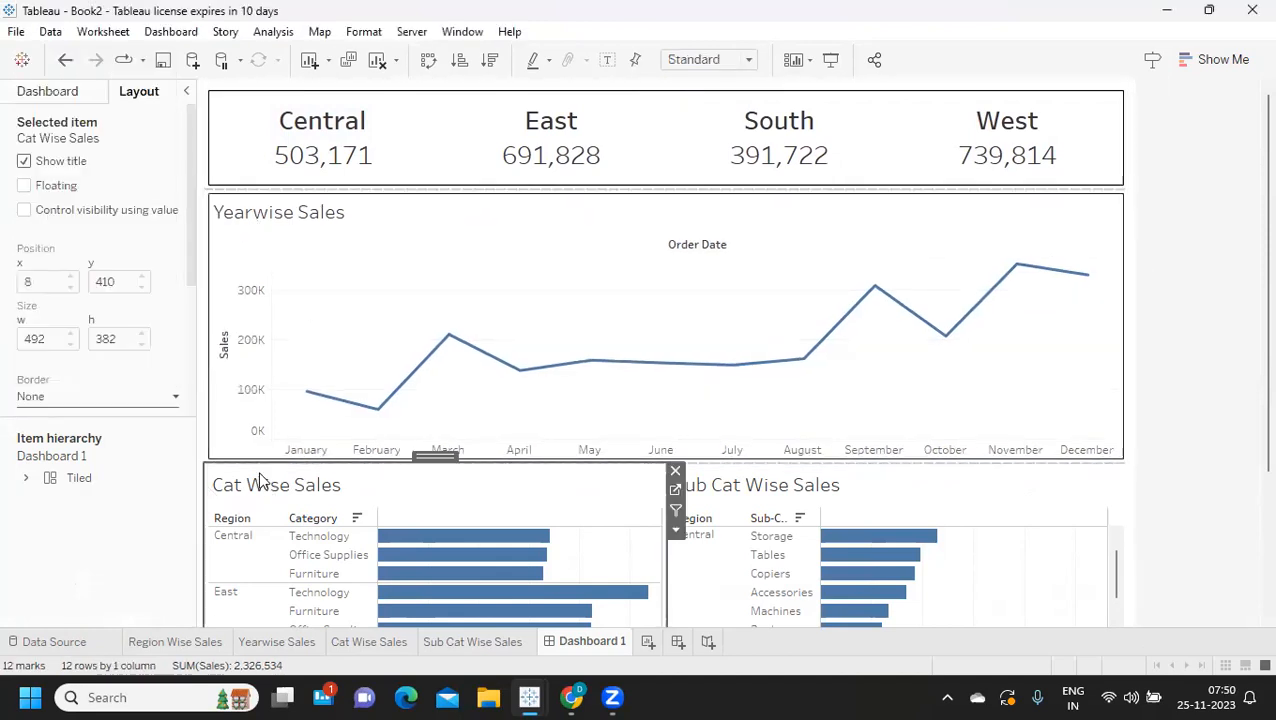
pyautogui.click(50, 397)
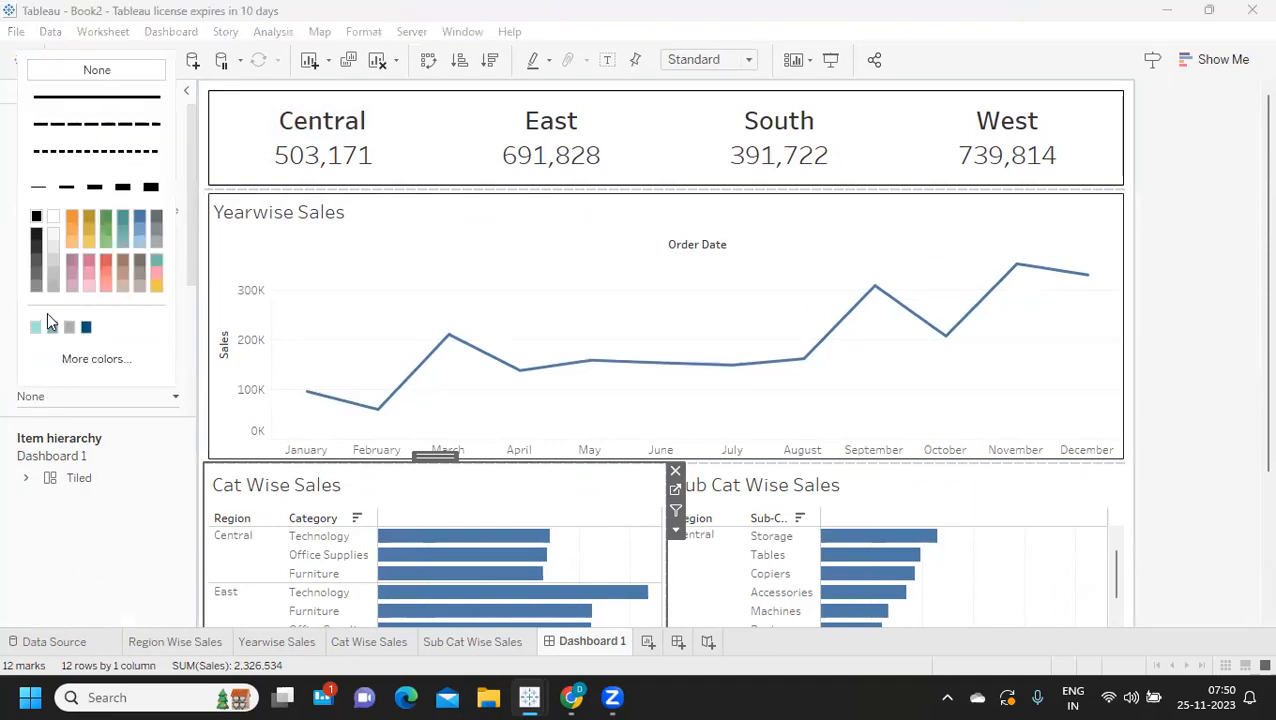
pyautogui.click(36, 234)
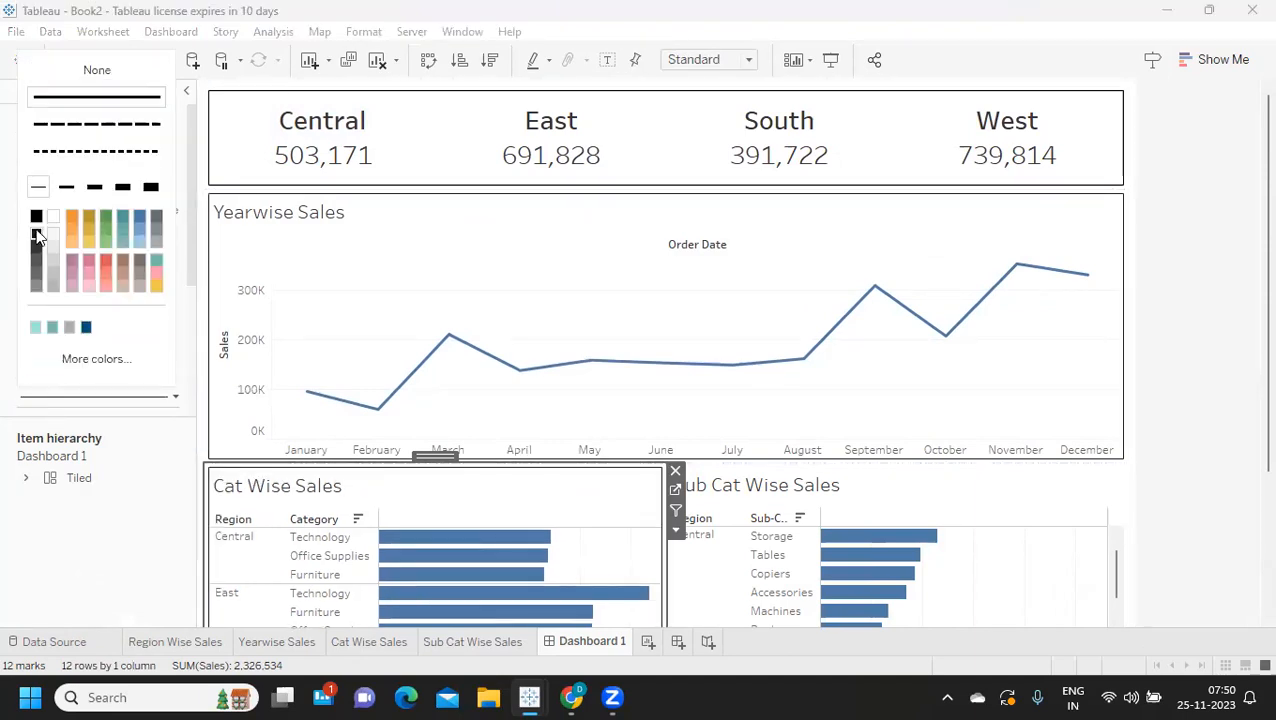
# - Give the Sub Cat Wise Sales chart a thin solid black border and deselect it
pyautogui.click(783, 484)
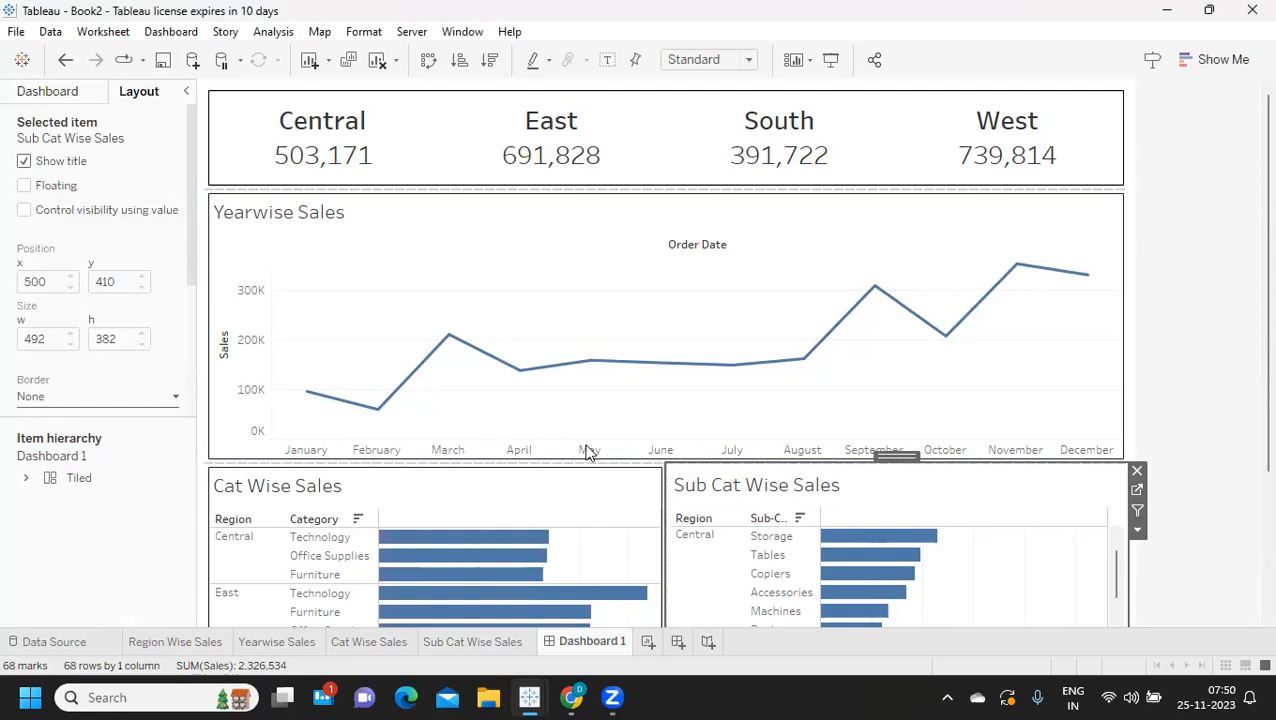
pyautogui.click(55, 399)
pyautogui.click(36, 234)
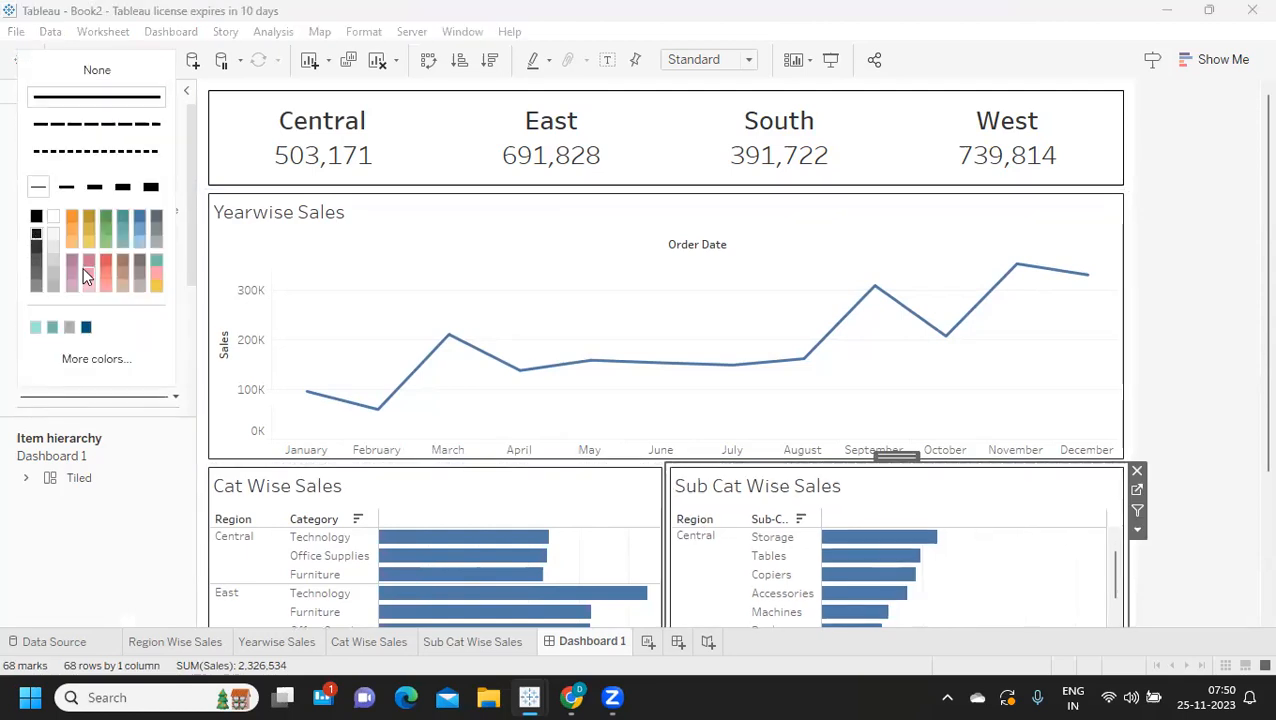
pyautogui.click(1201, 308)
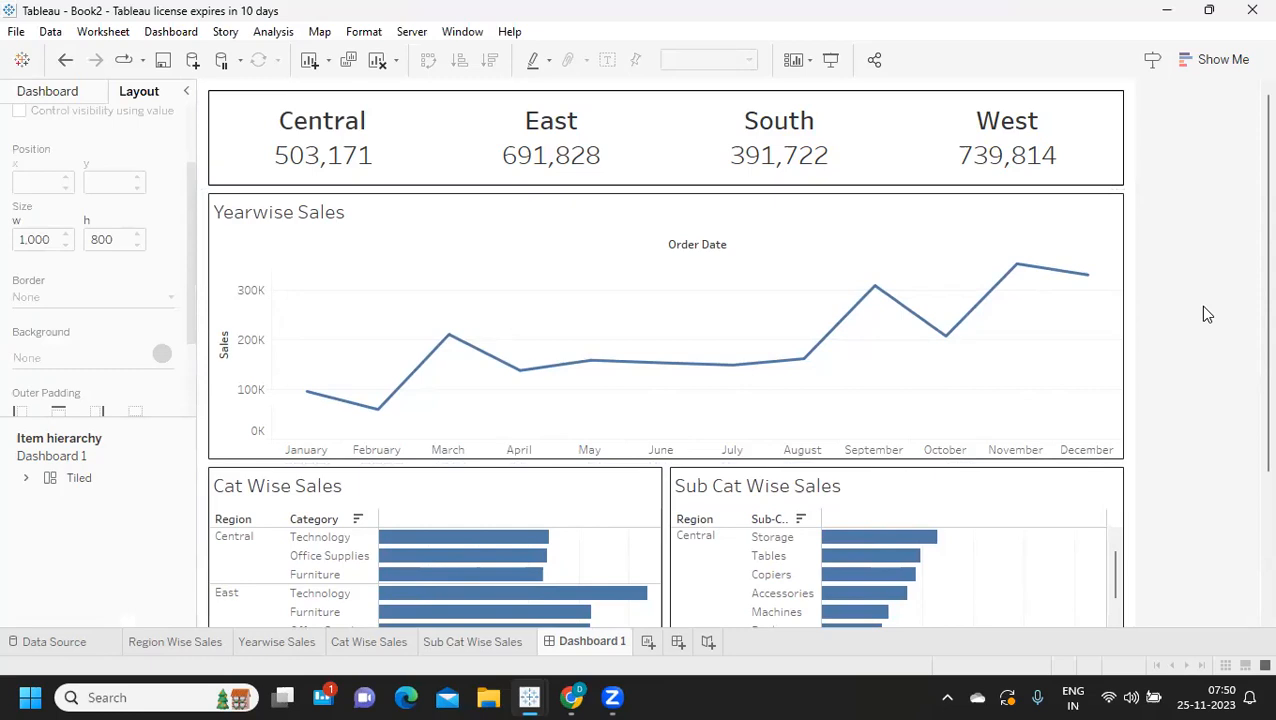
pyautogui.scroll(-1, 1204, 309)
pyautogui.scroll(1, 1204, 309)
# - Open the Region Wise Sales worksheet from the dashboard, set its text mark color to blue, and return to Dashboard 1
pyautogui.click(1088, 137)
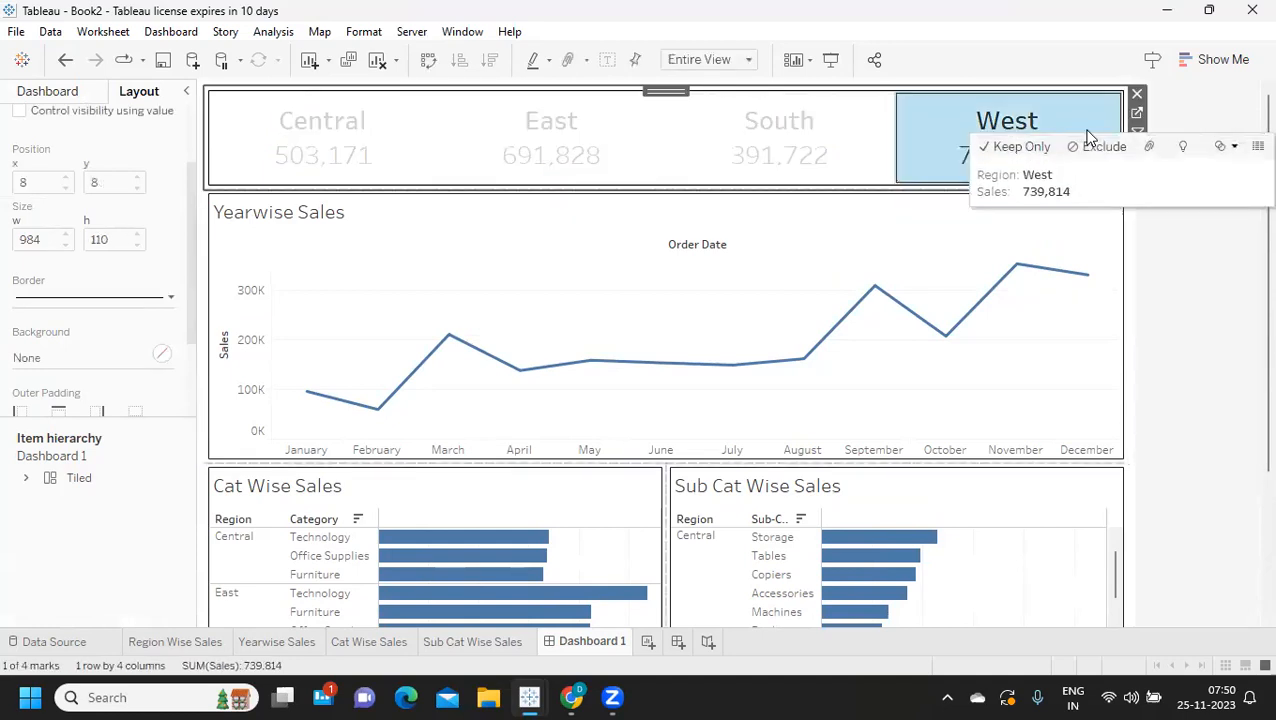
pyautogui.click(1137, 113)
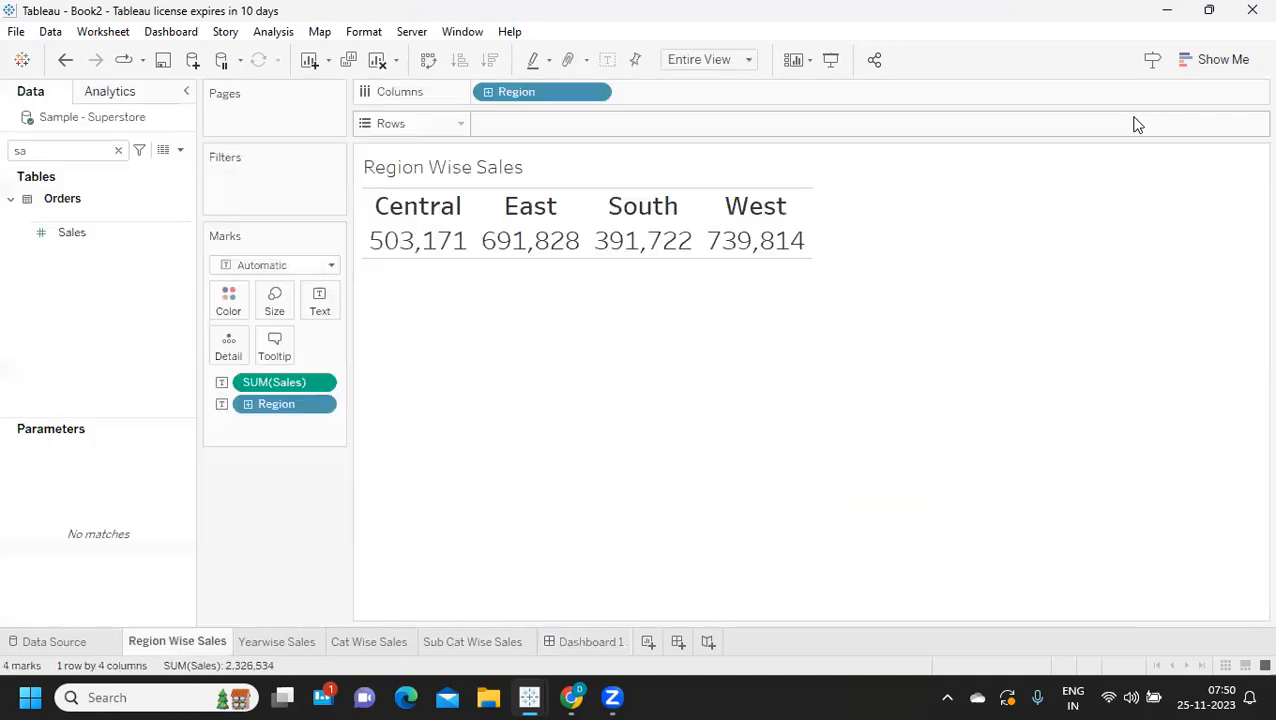
pyautogui.click(224, 302)
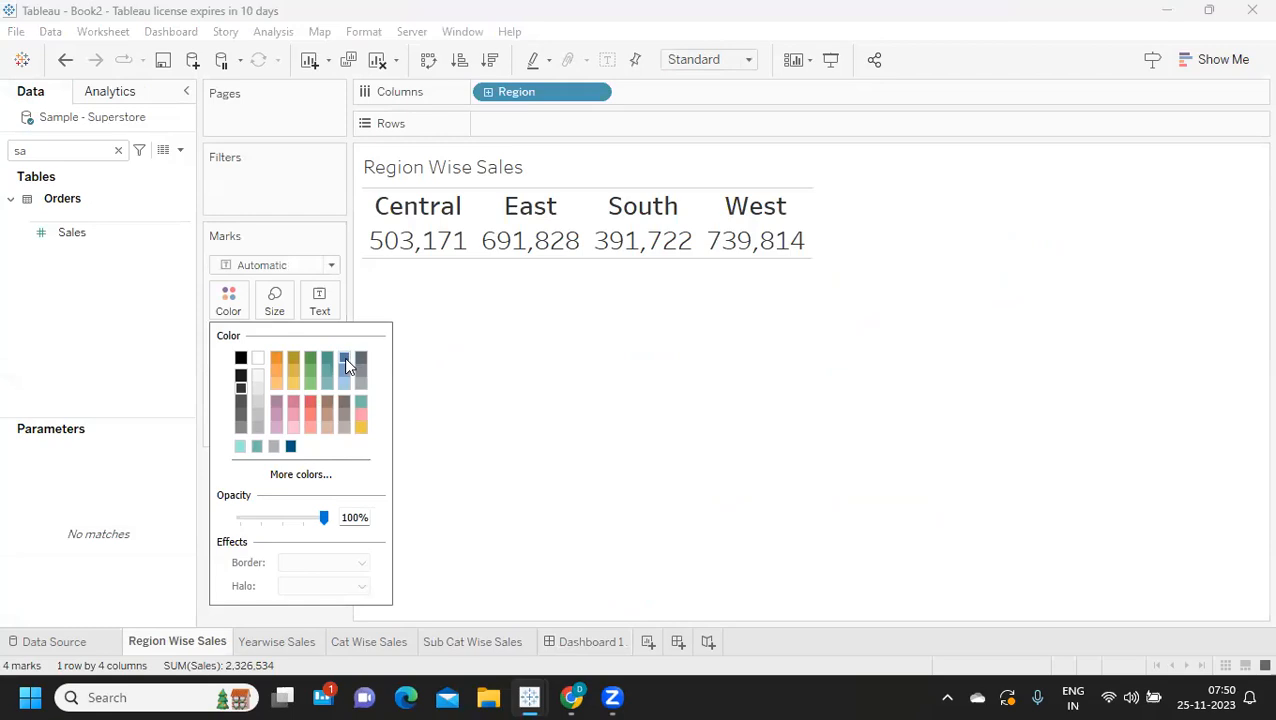
pyautogui.click(344, 357)
pyautogui.click(578, 641)
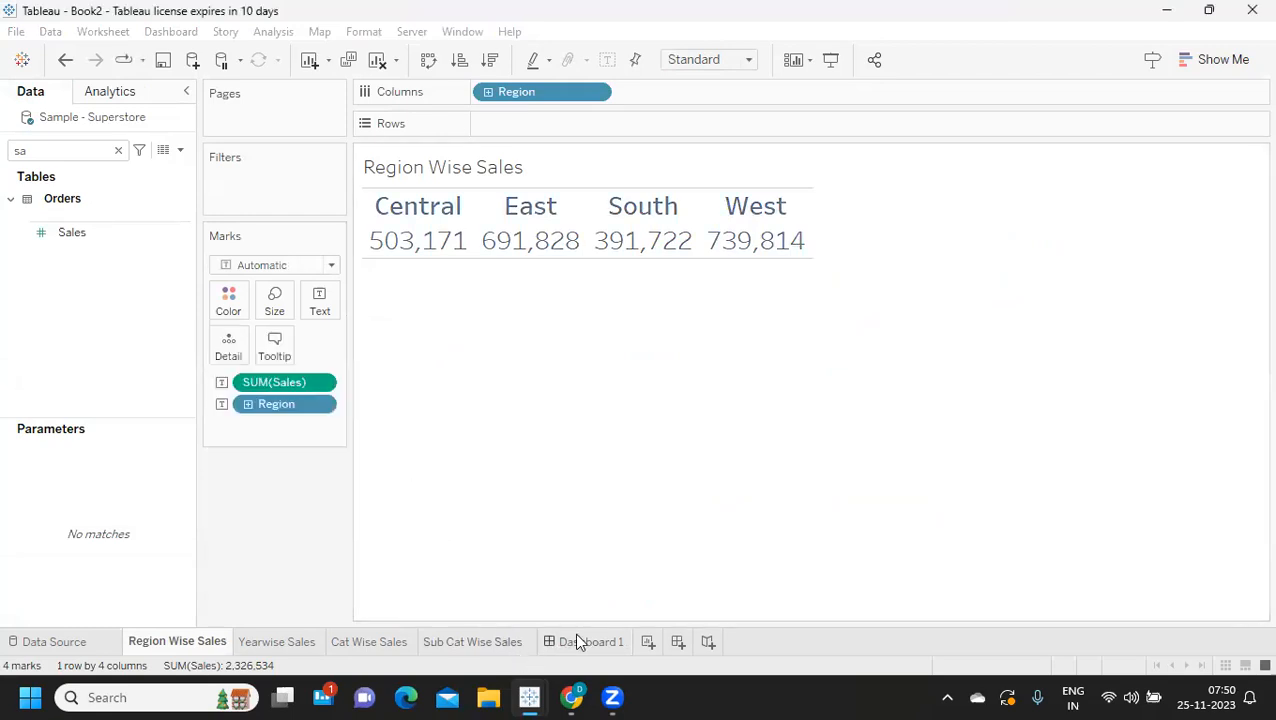
pyautogui.click(960, 150)
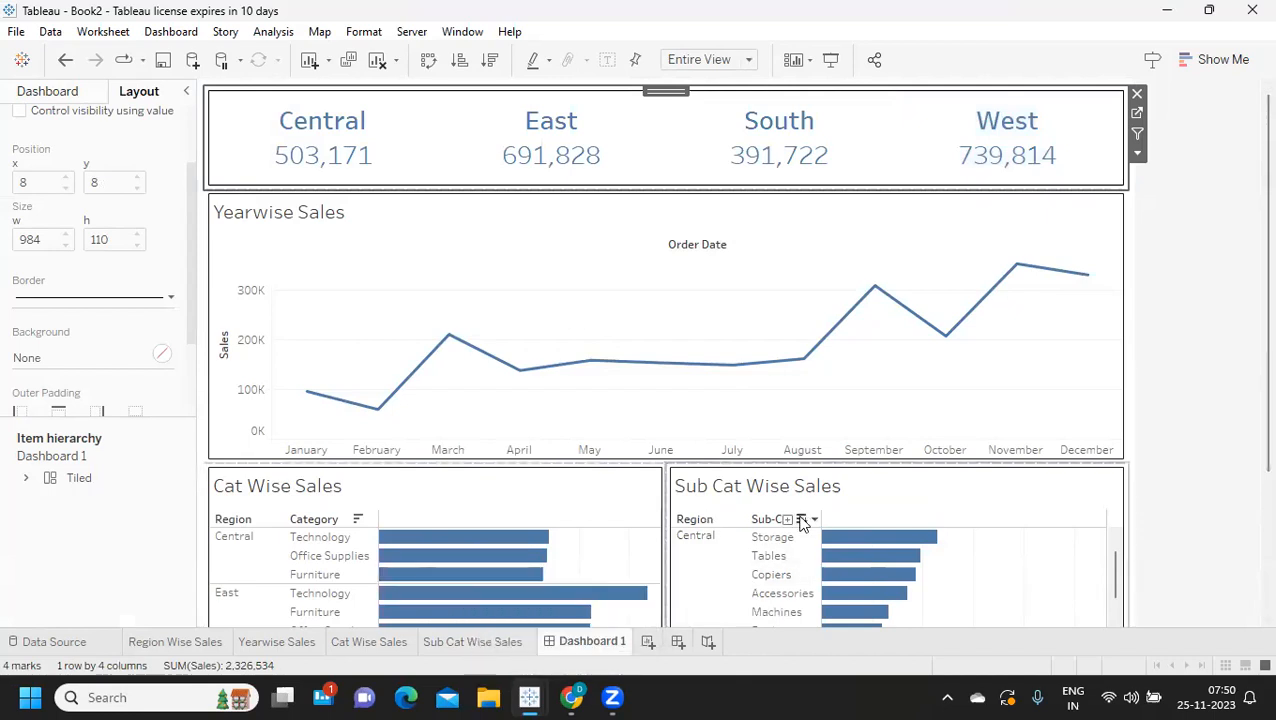
# - Hide the Order Date field label above the Yearwise Sales chart and deselect the chart
pyautogui.rightClick(709, 249)
pyautogui.click(743, 331)
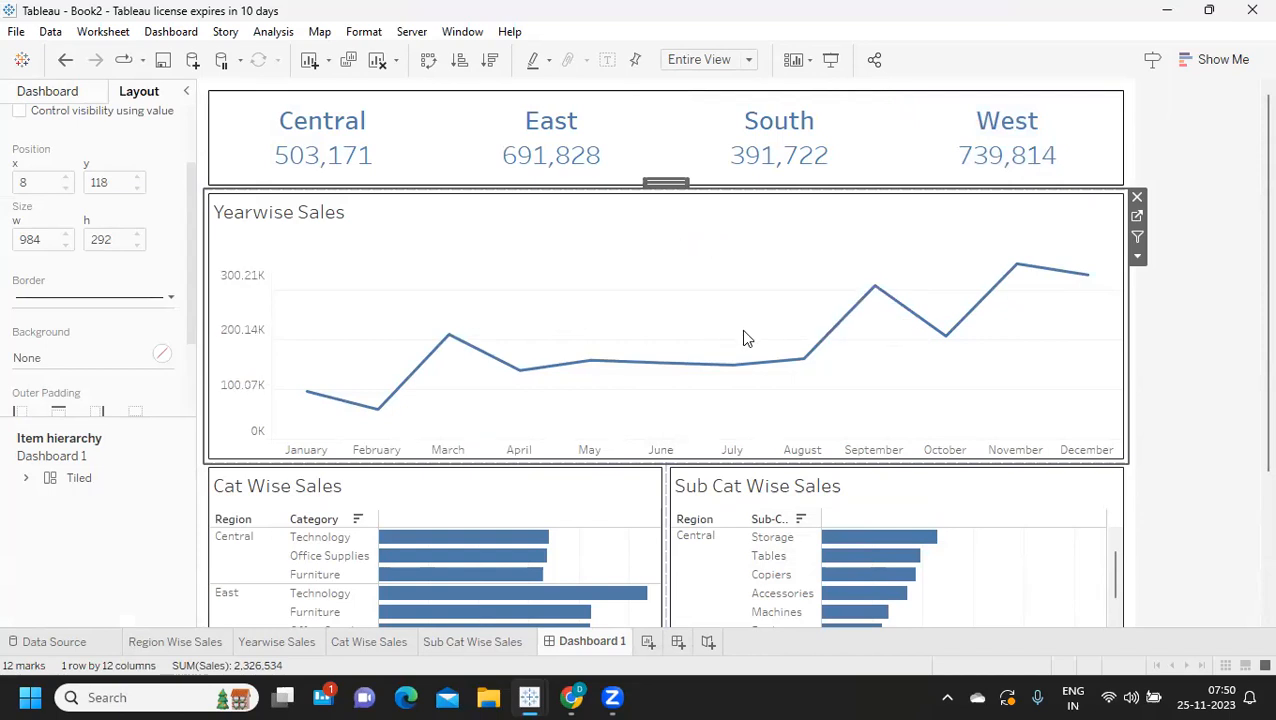
pyautogui.click(1230, 265)
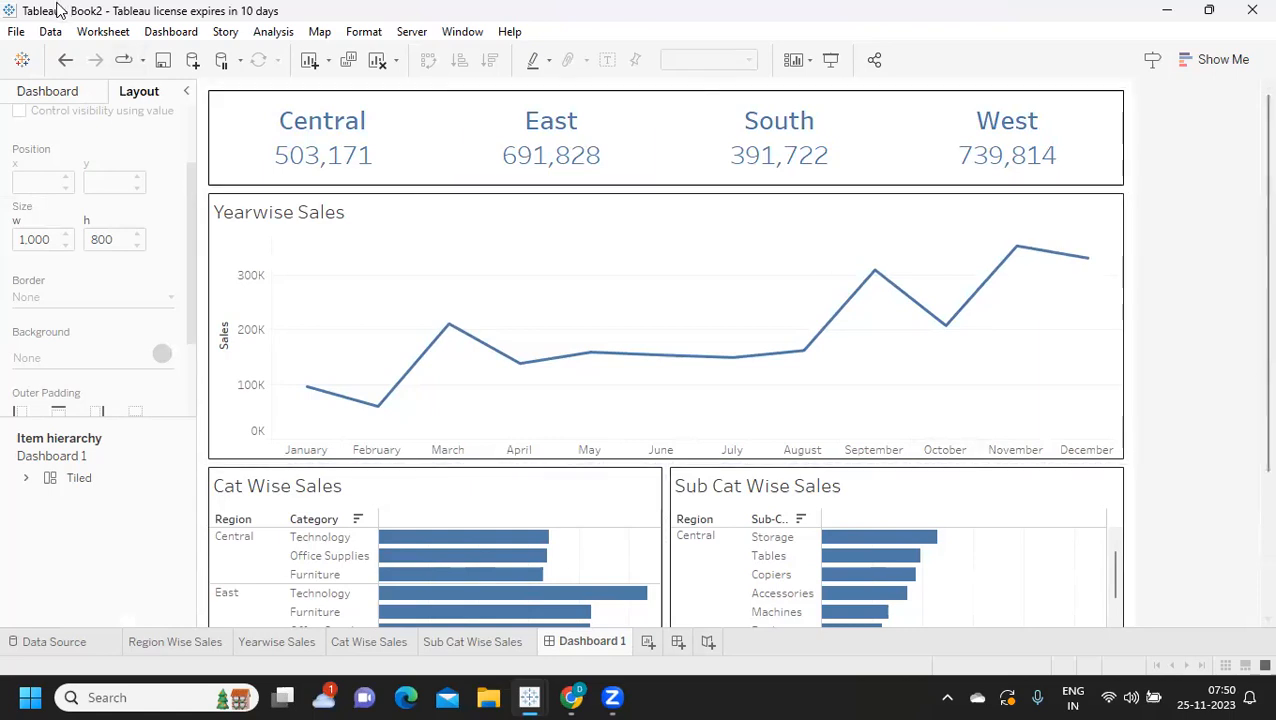
# - Add a dashboard filter action with only Region Wise Sales as source and Cat Wise, Sub Cat Wise and Yearwise Sales as targets
pyautogui.click(171, 33)
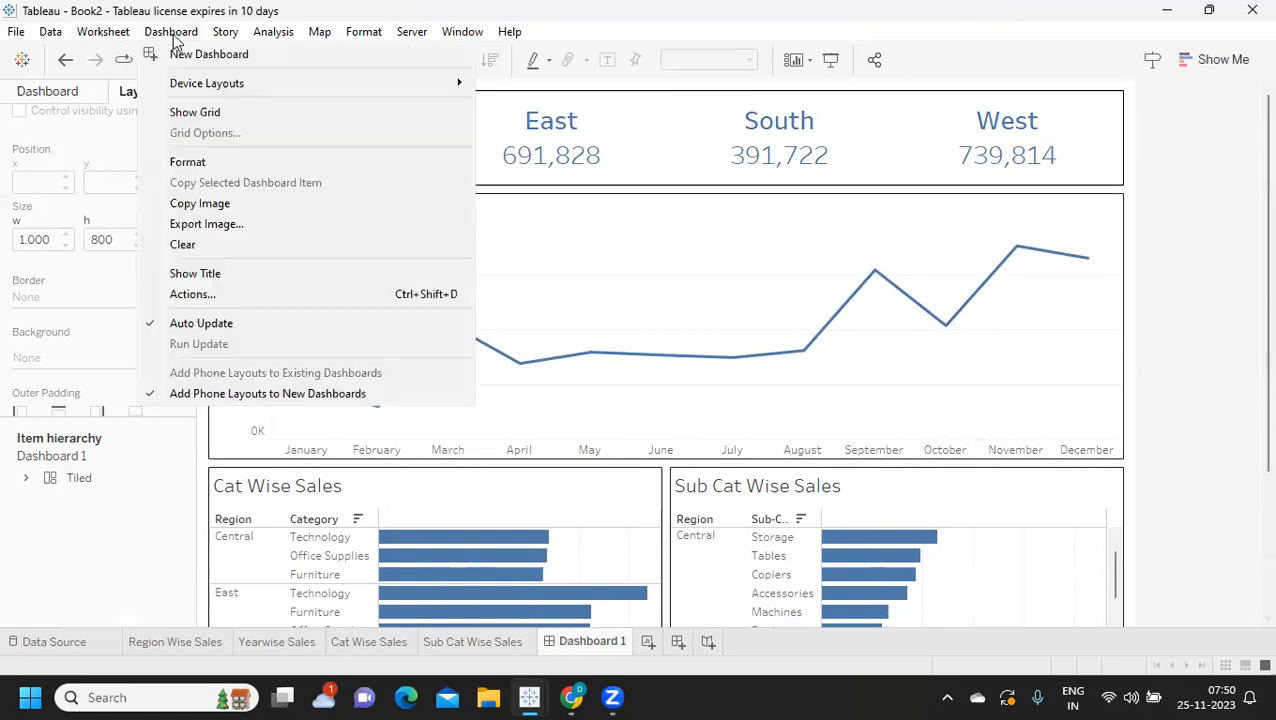
pyautogui.click(208, 300)
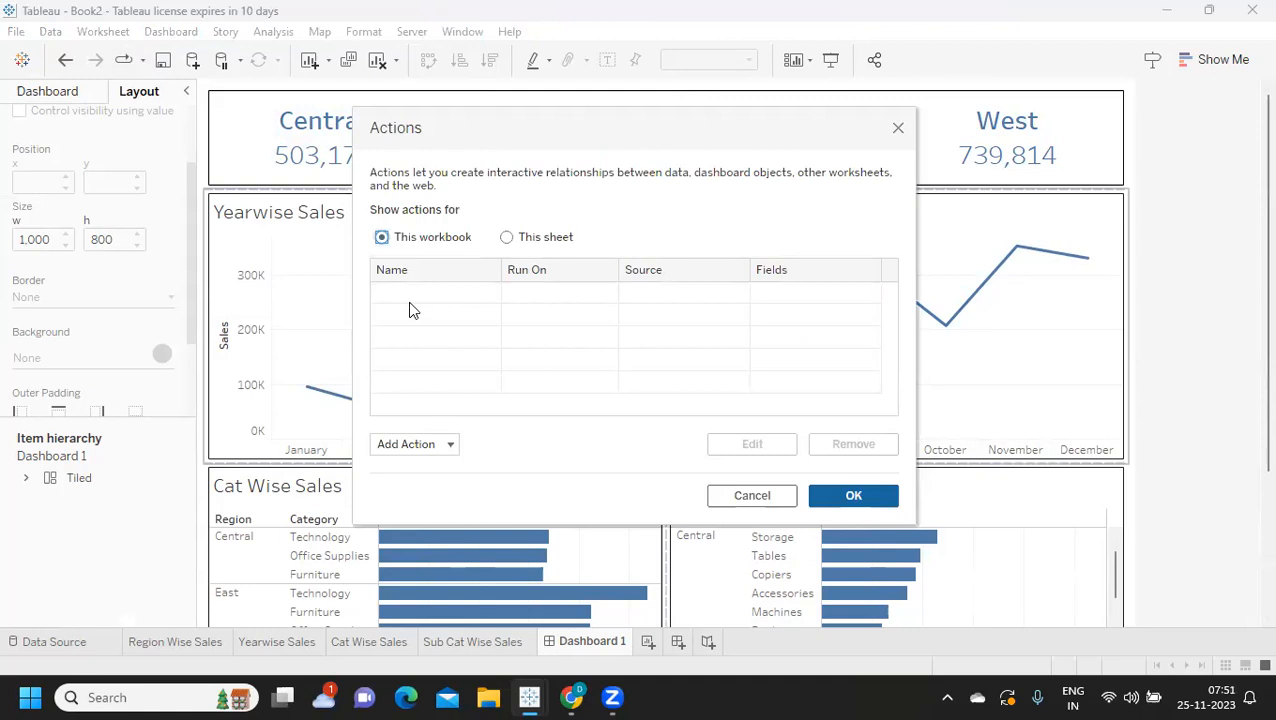
pyautogui.click(430, 451)
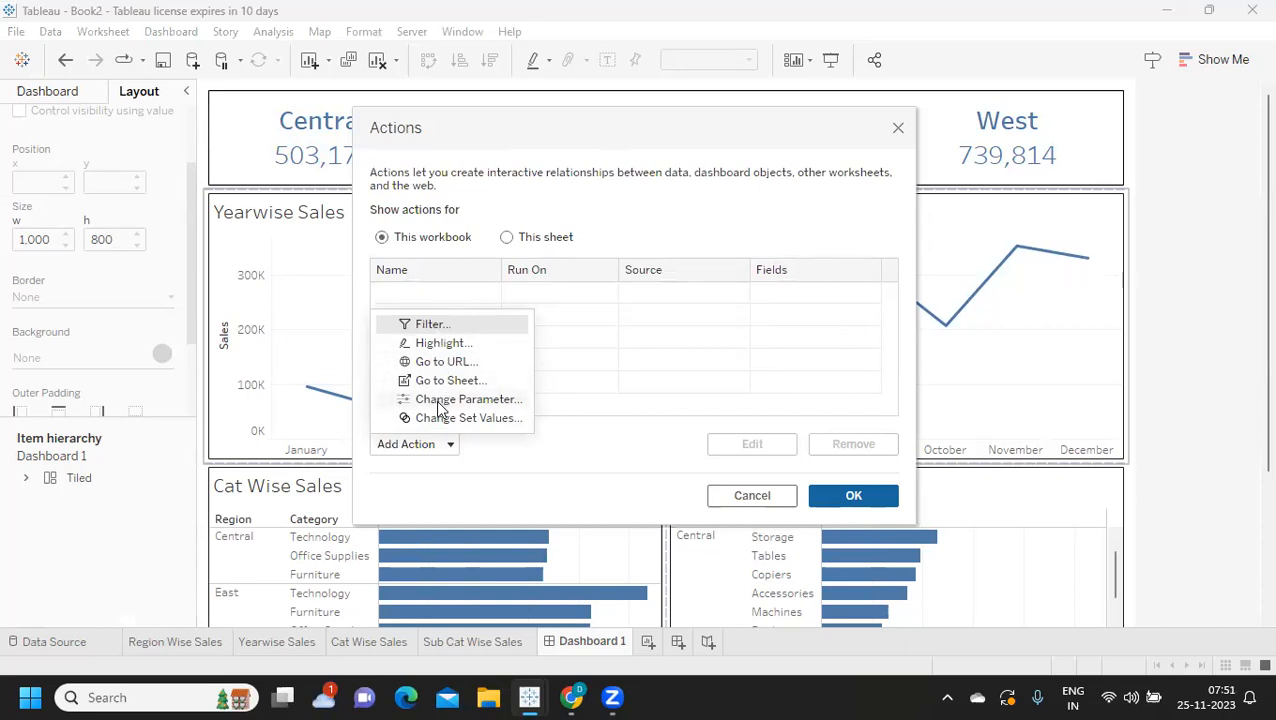
pyautogui.click(429, 325)
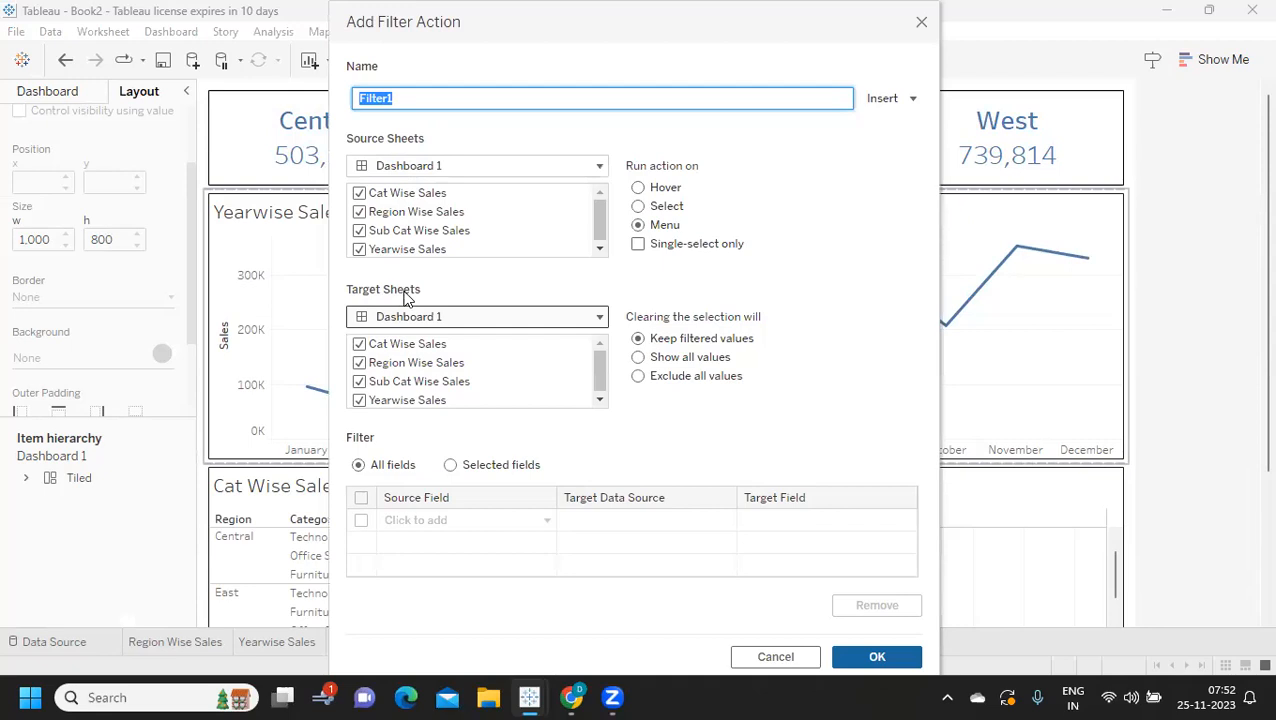
pyautogui.click(358, 197)
pyautogui.click(360, 231)
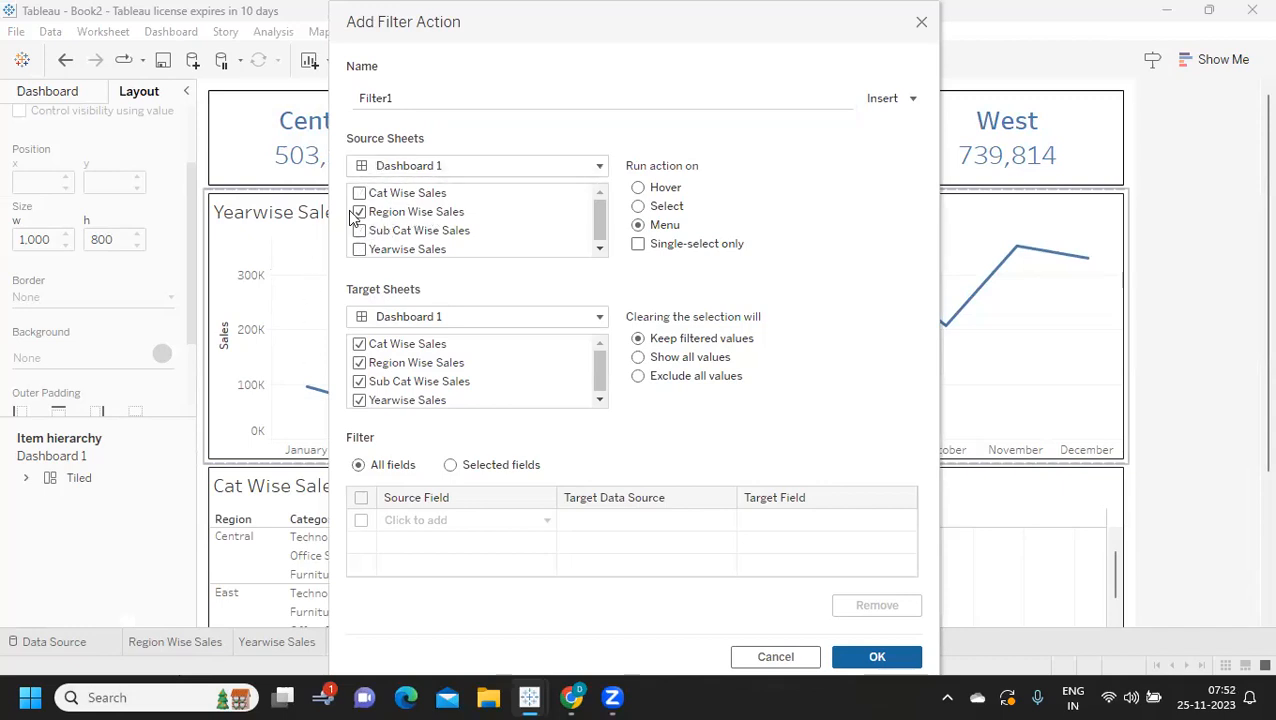
pyautogui.click(360, 363)
pyautogui.moveTo(446, 8); pyautogui.dragTo(837, 9)
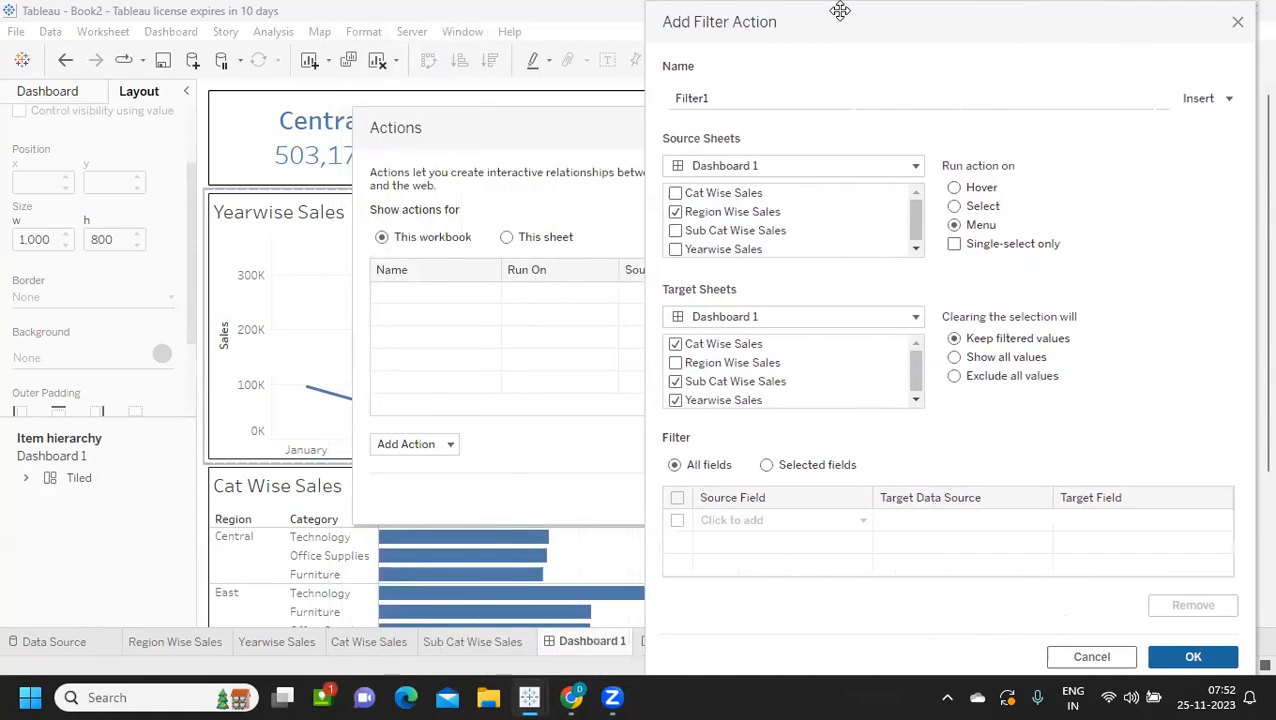
pyautogui.click(1205, 658)
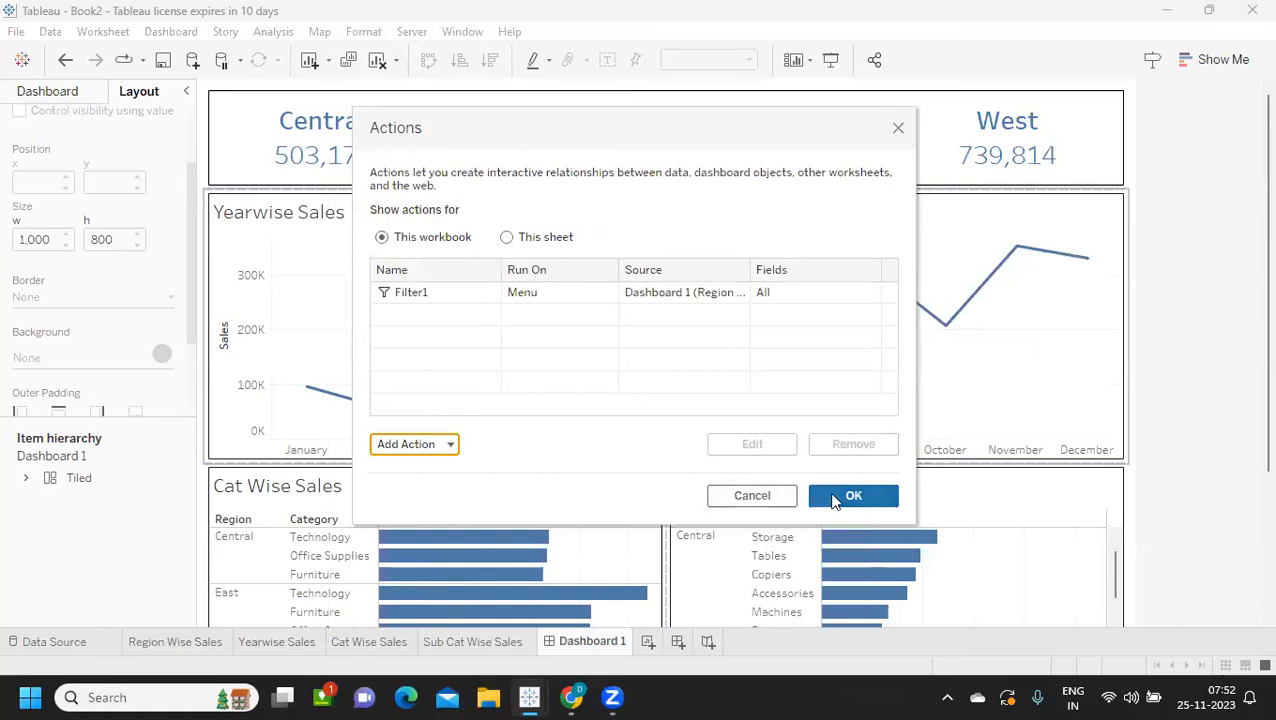
pyautogui.click(833, 497)
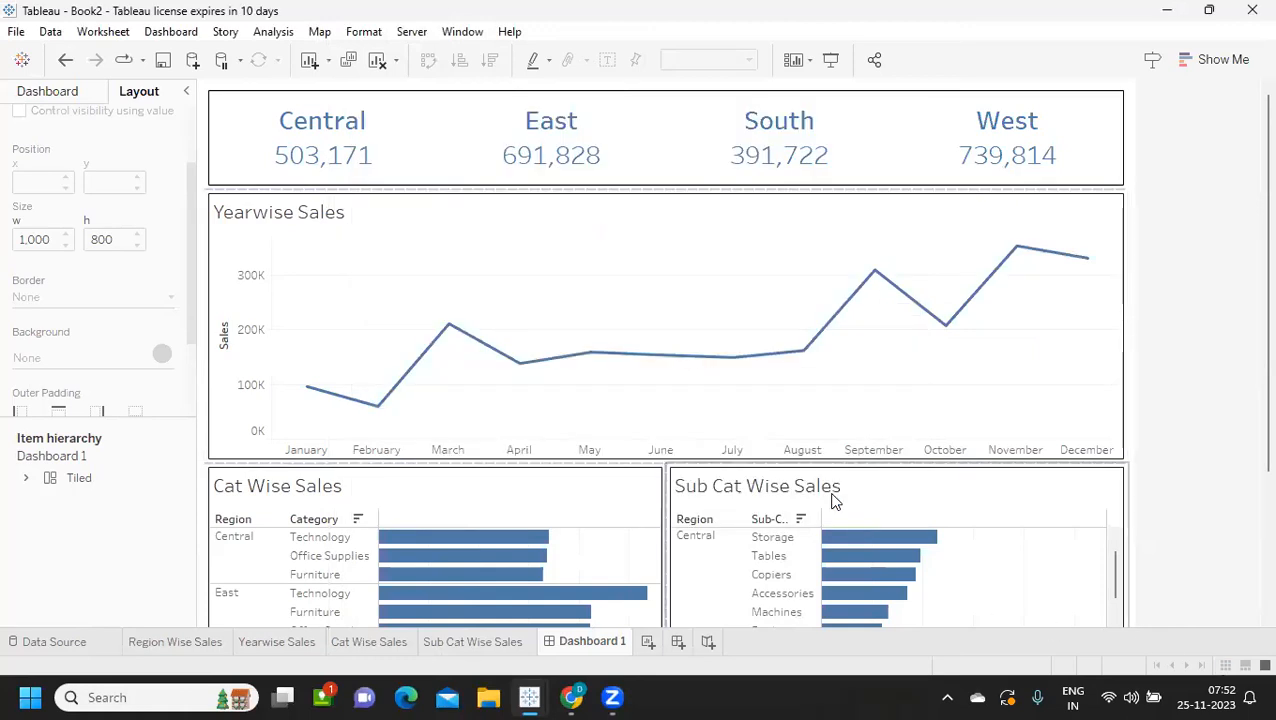
# - Test the Filter1 action by running it on the Central region and check the charts below
pyautogui.click(305, 157)
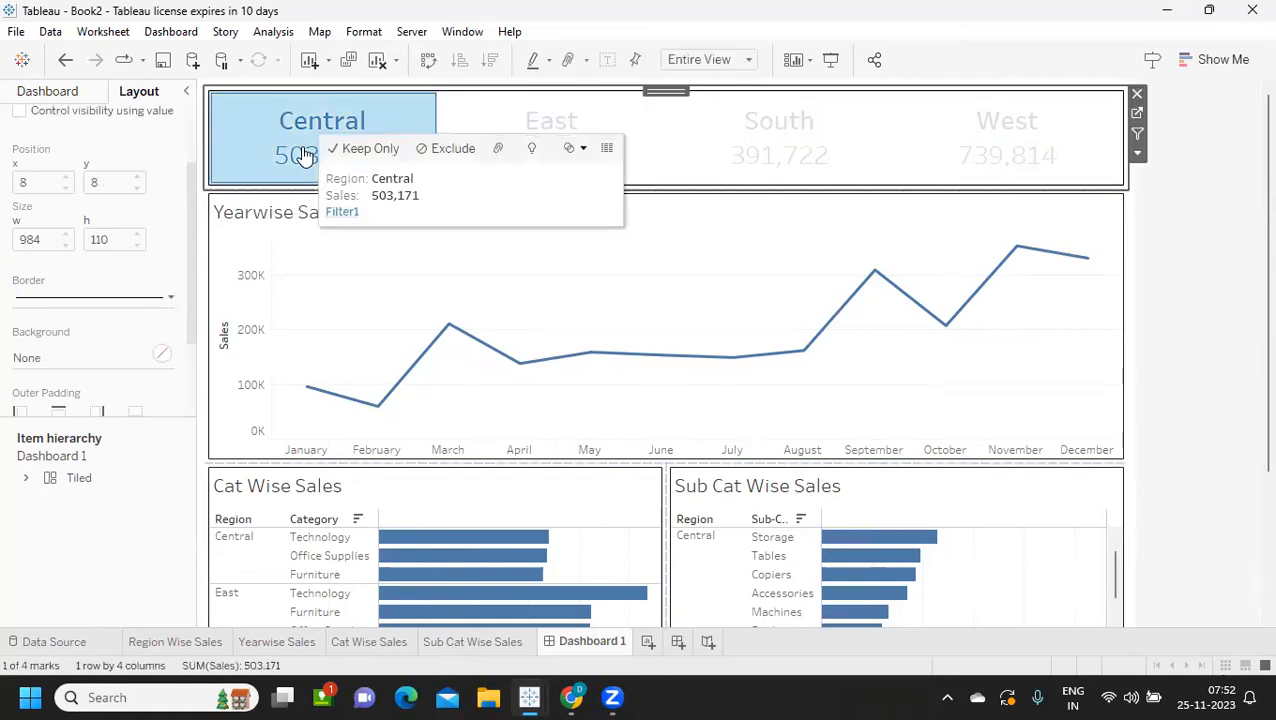
pyautogui.click(345, 213)
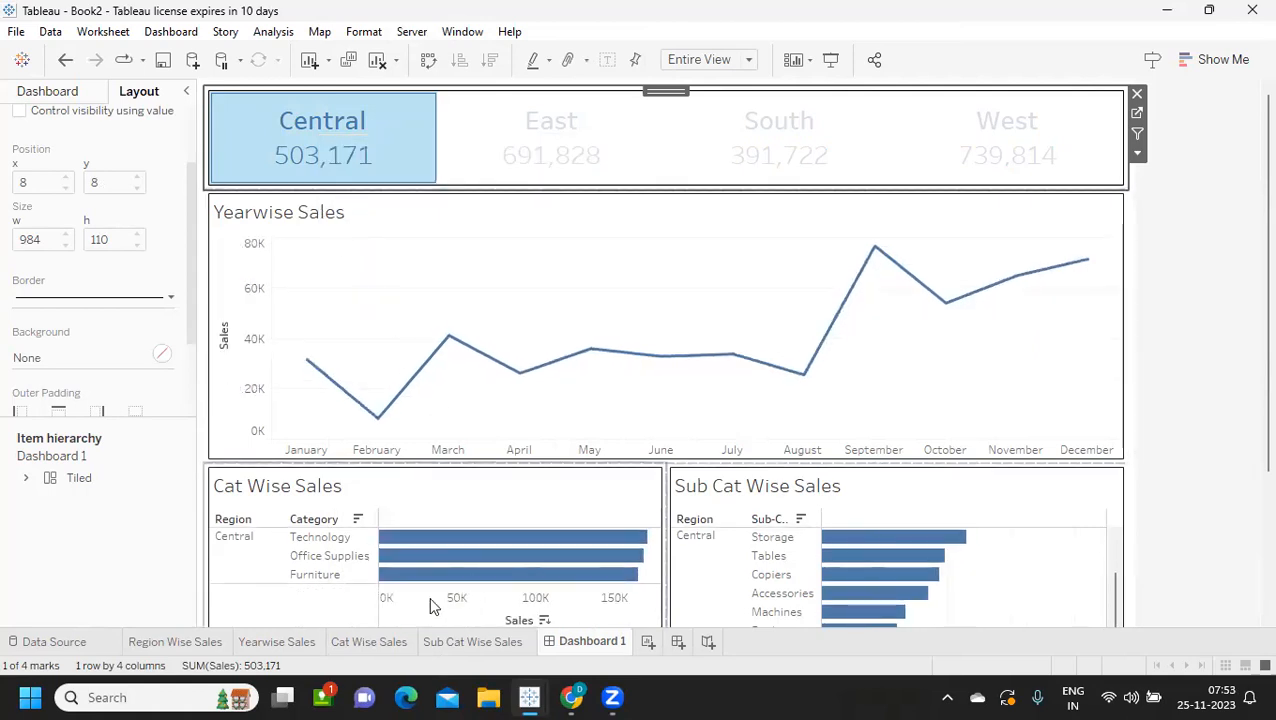
pyautogui.scroll(-4, 1249, 354)
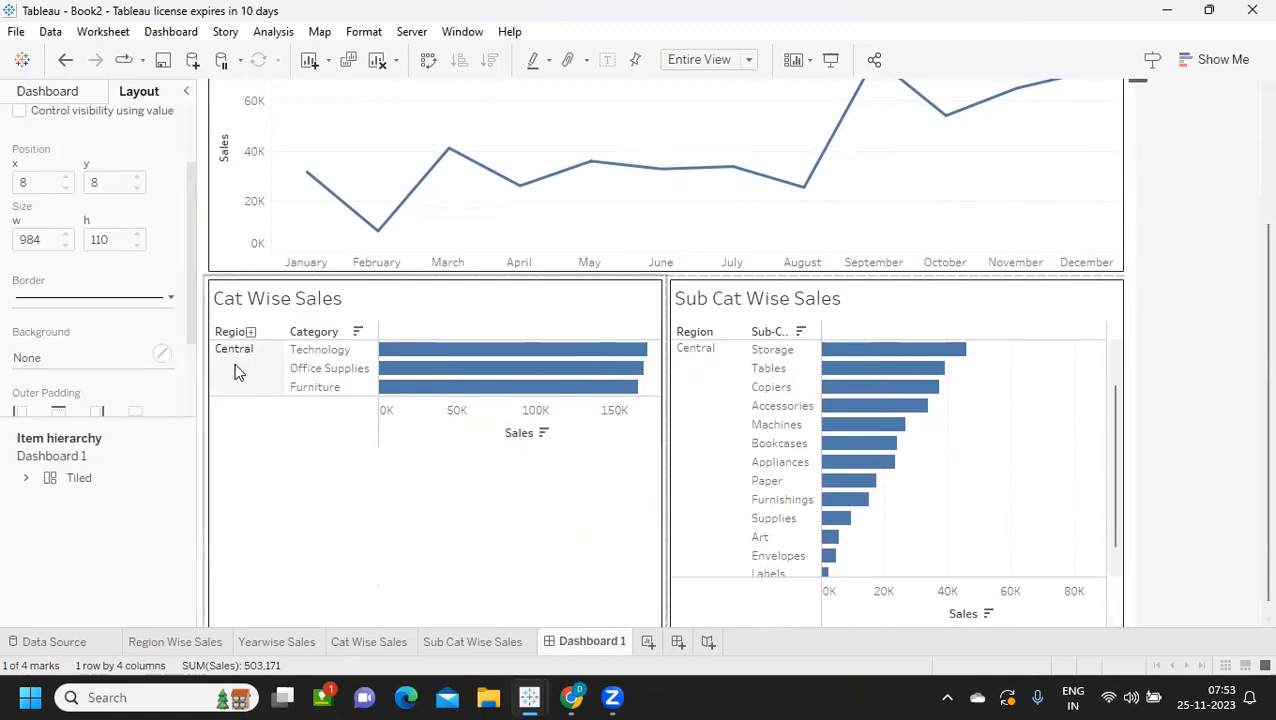
# - Set the Cat Wise Sales chart's fit to Entire View
pyautogui.click(493, 512)
pyautogui.click(676, 344)
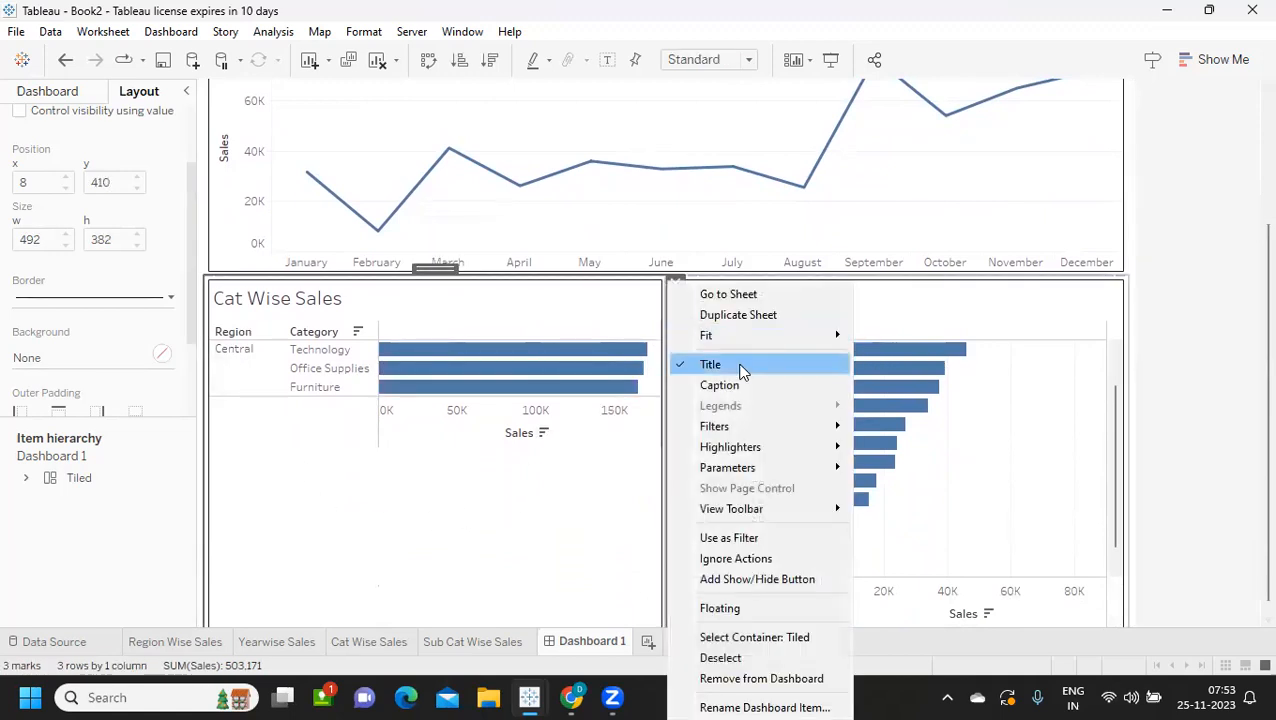
pyautogui.moveTo(814, 336)
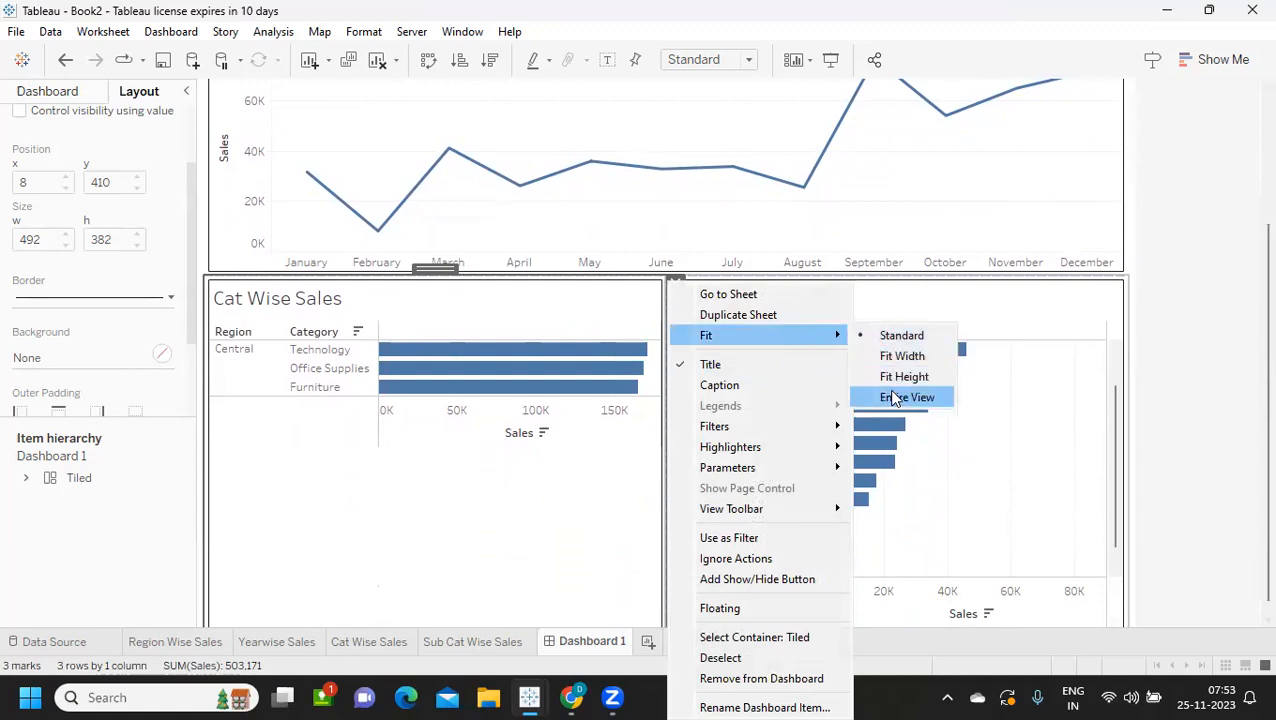
pyautogui.click(906, 396)
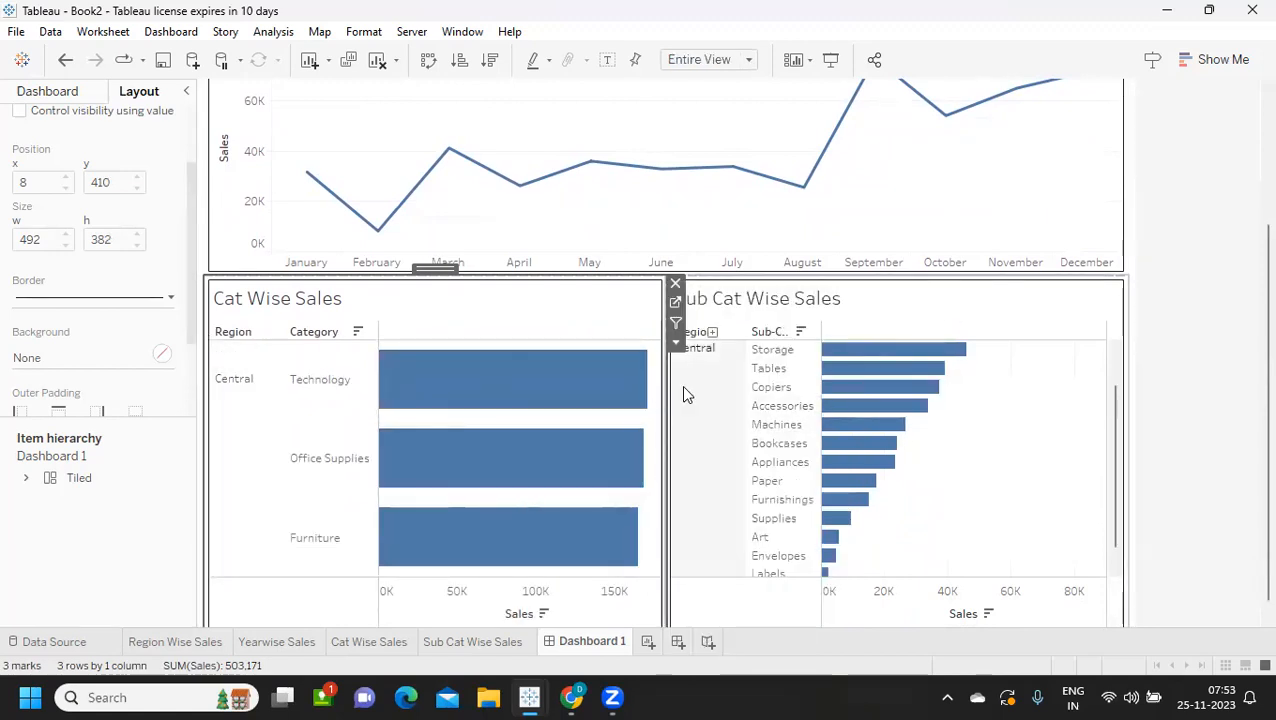
# - Test the Filter1 action on the East region
pyautogui.scroll(1, 1248, 330)
pyautogui.scroll(3, 1248, 330)
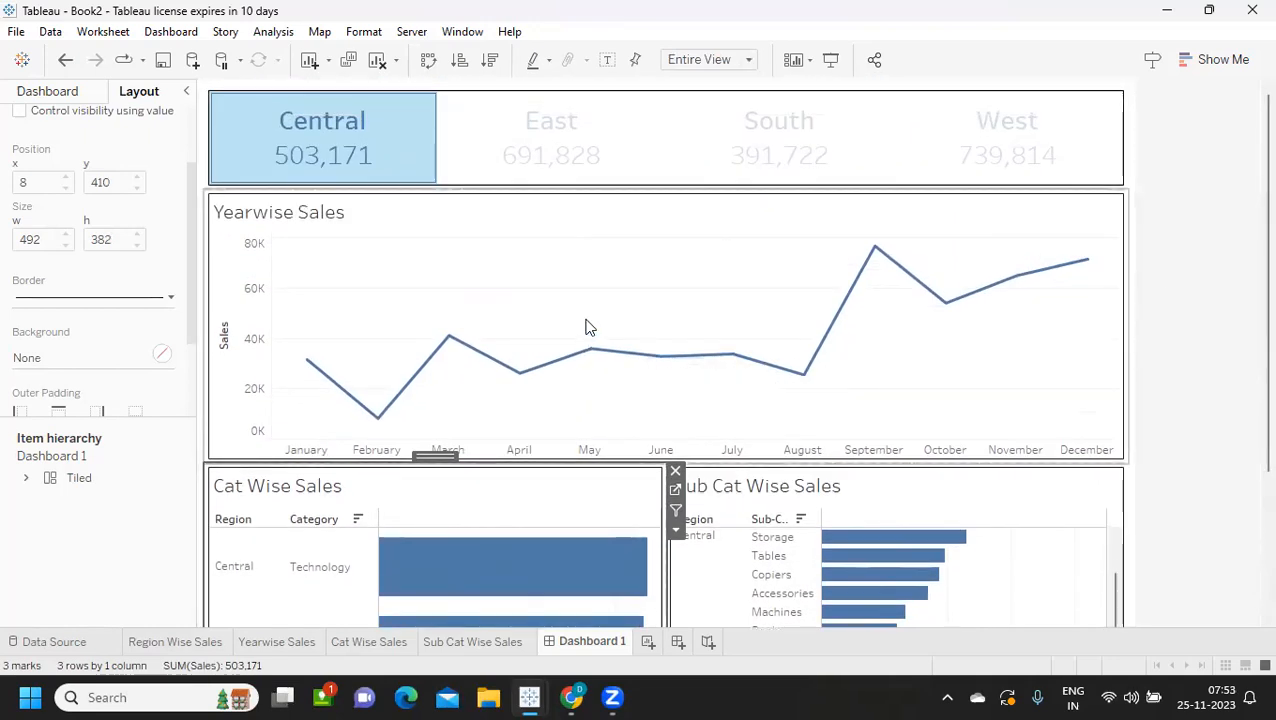
pyautogui.click(549, 164)
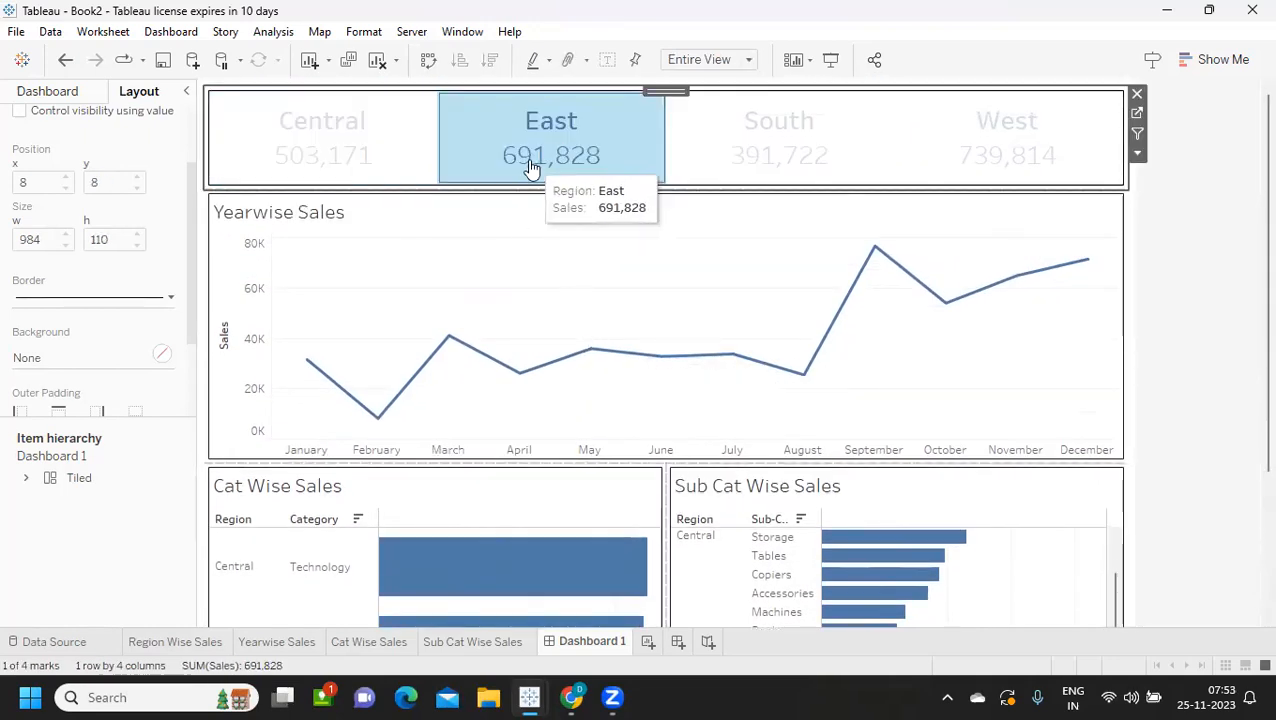
pyautogui.click(555, 140)
pyautogui.click(556, 144)
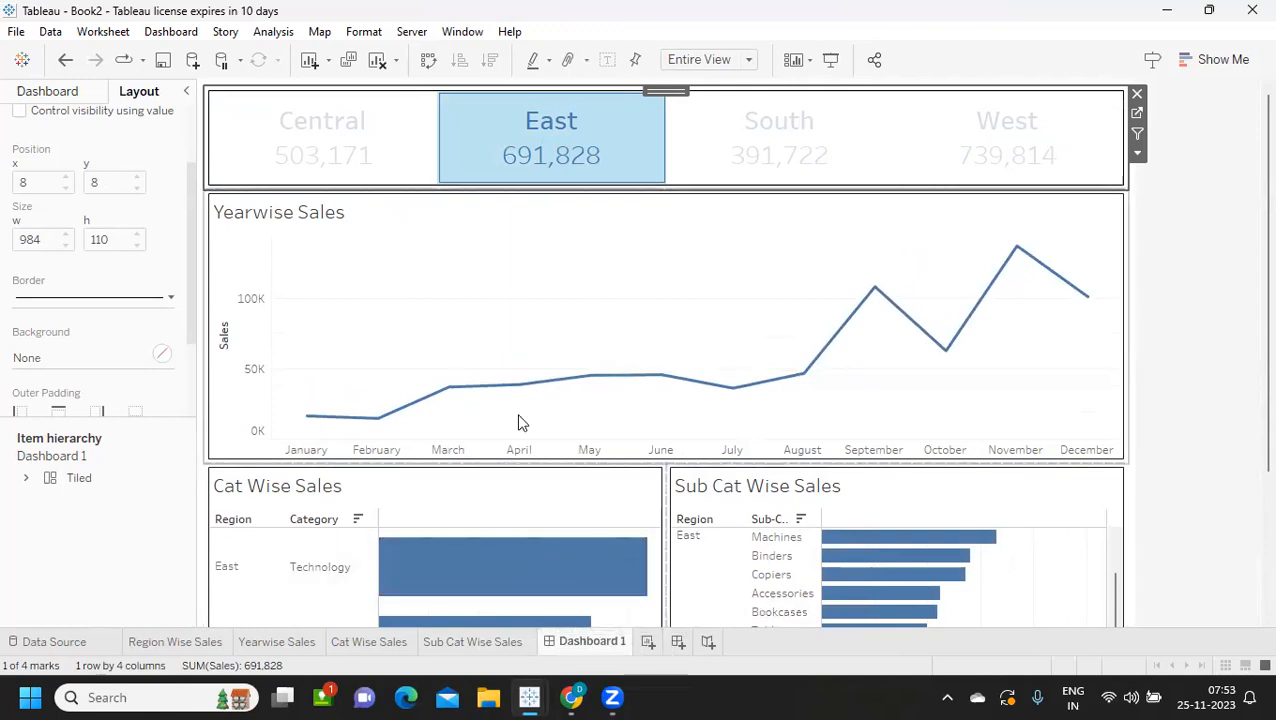
# - Change the Filter1 dashboard action so that it runs on Select
pyautogui.click(166, 31)
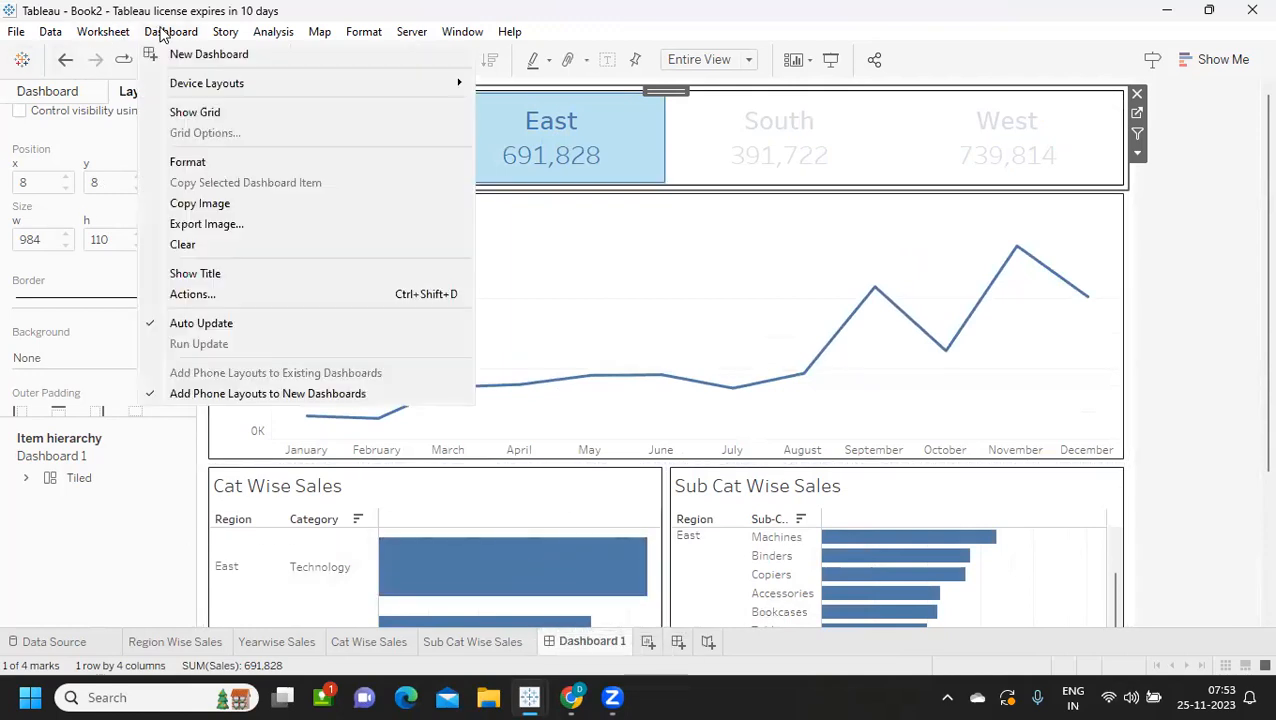
pyautogui.click(210, 294)
pyautogui.click(399, 292)
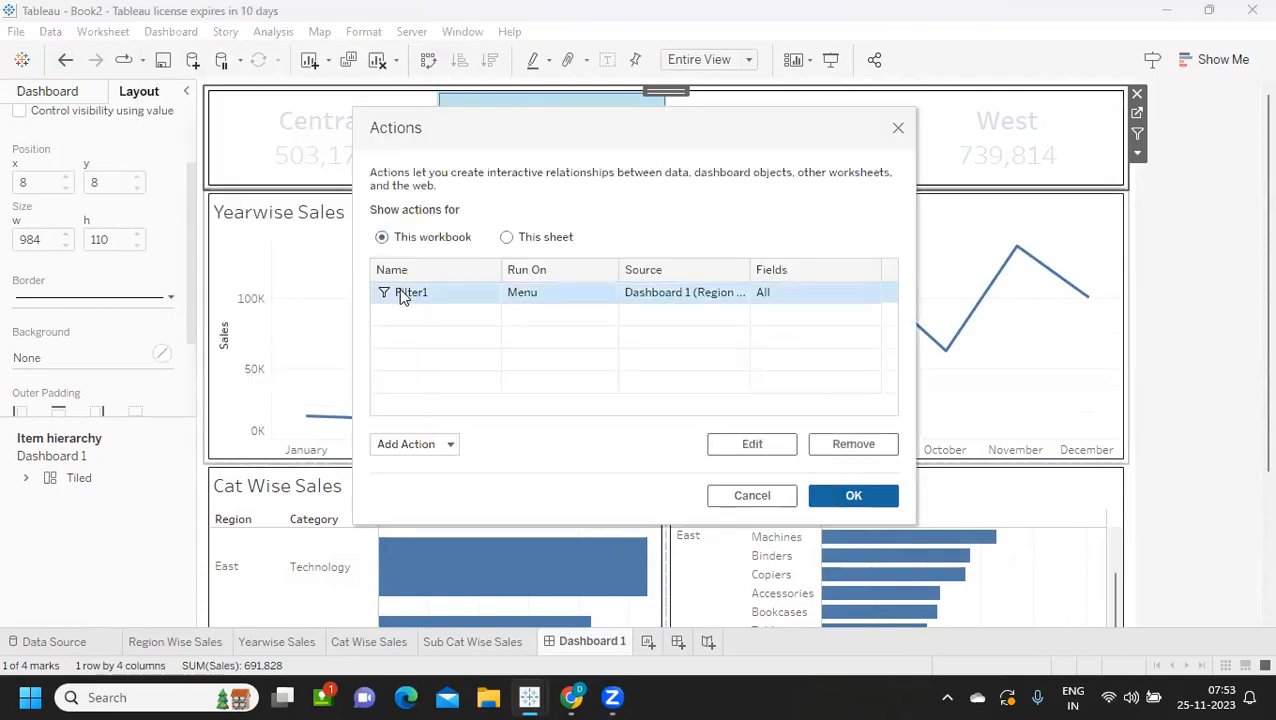
pyautogui.click(756, 444)
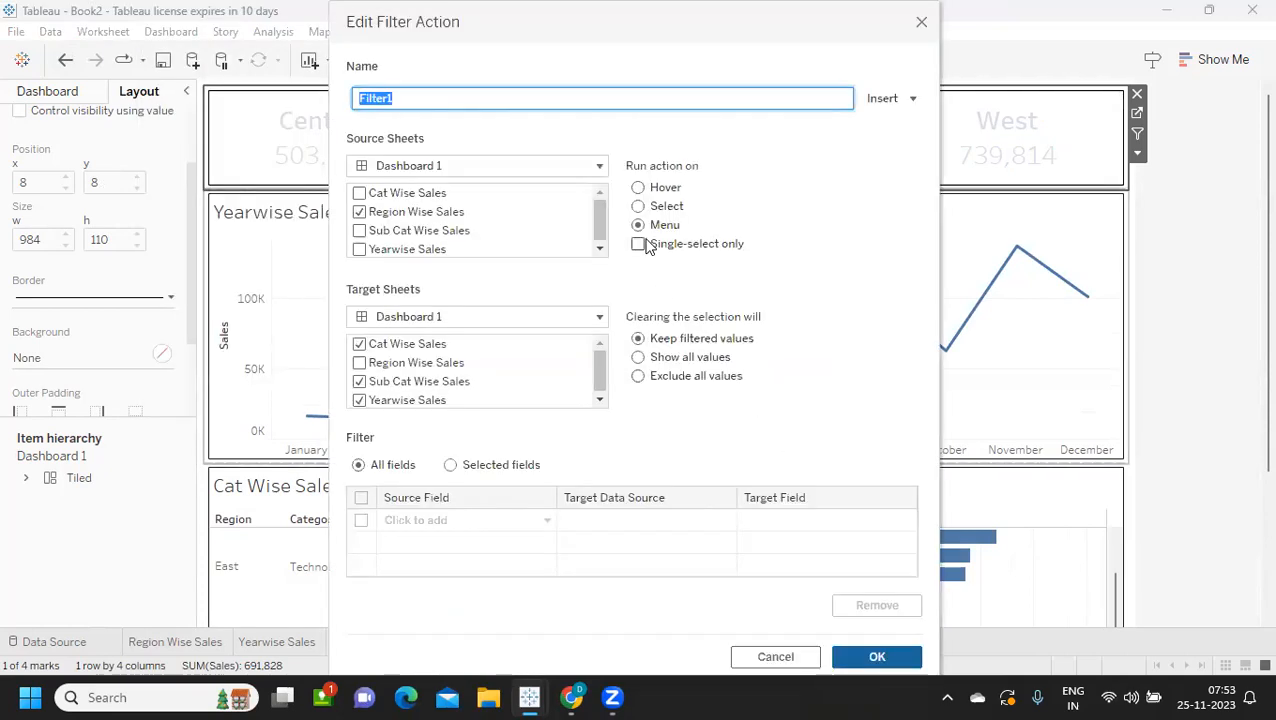
pyautogui.click(660, 207)
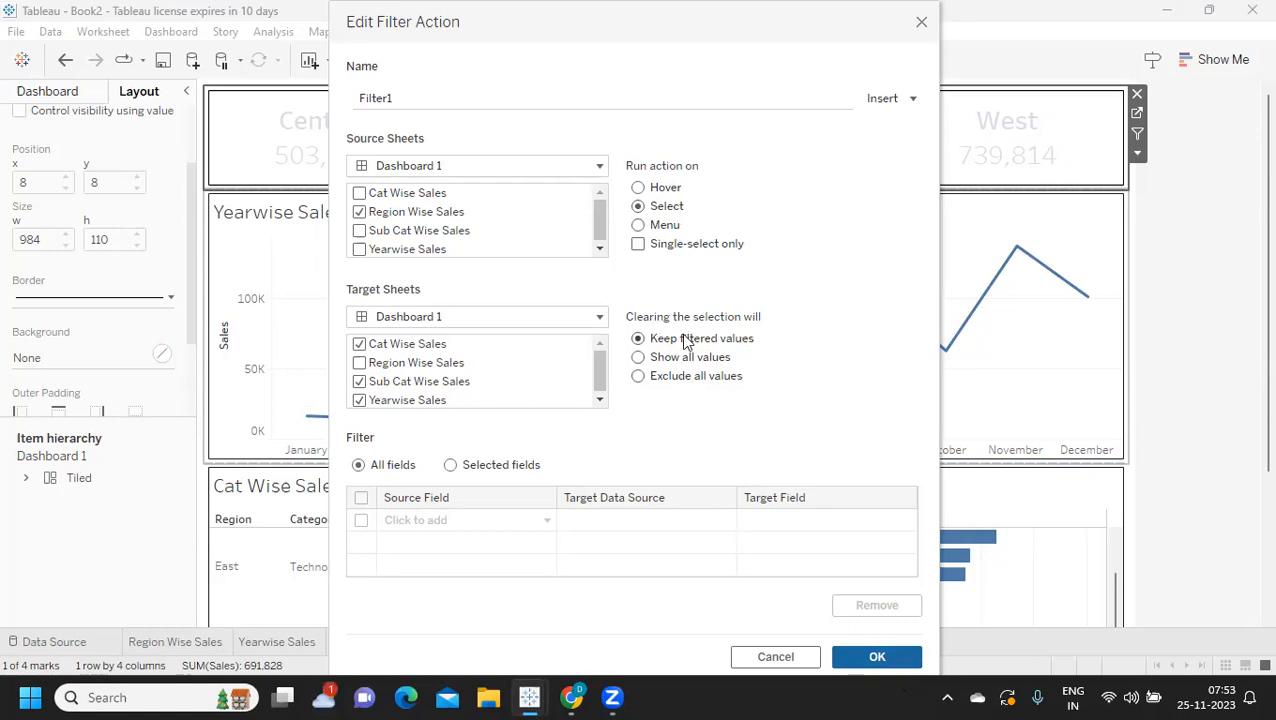
pyautogui.click(877, 658)
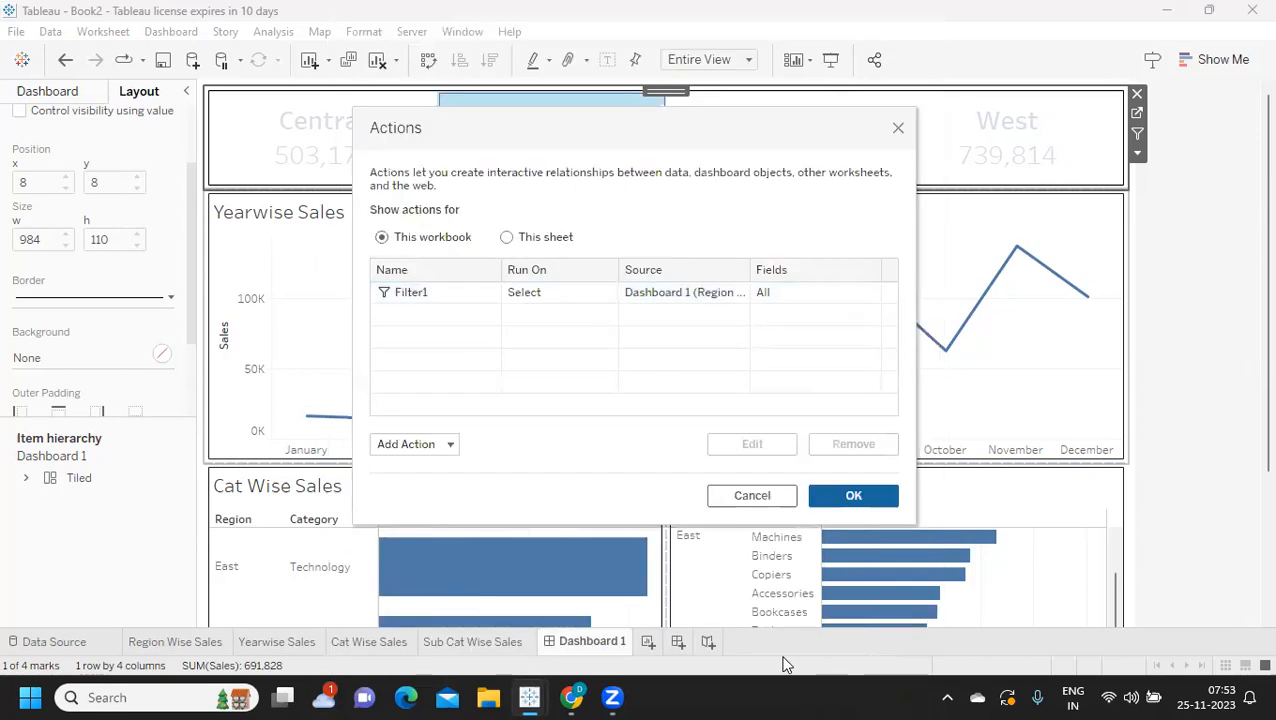
pyautogui.click(853, 497)
# - Test the Filter1 action by selecting the Central, East, South and West regions in turn, ending on East
pyautogui.moveTo(242, 145)
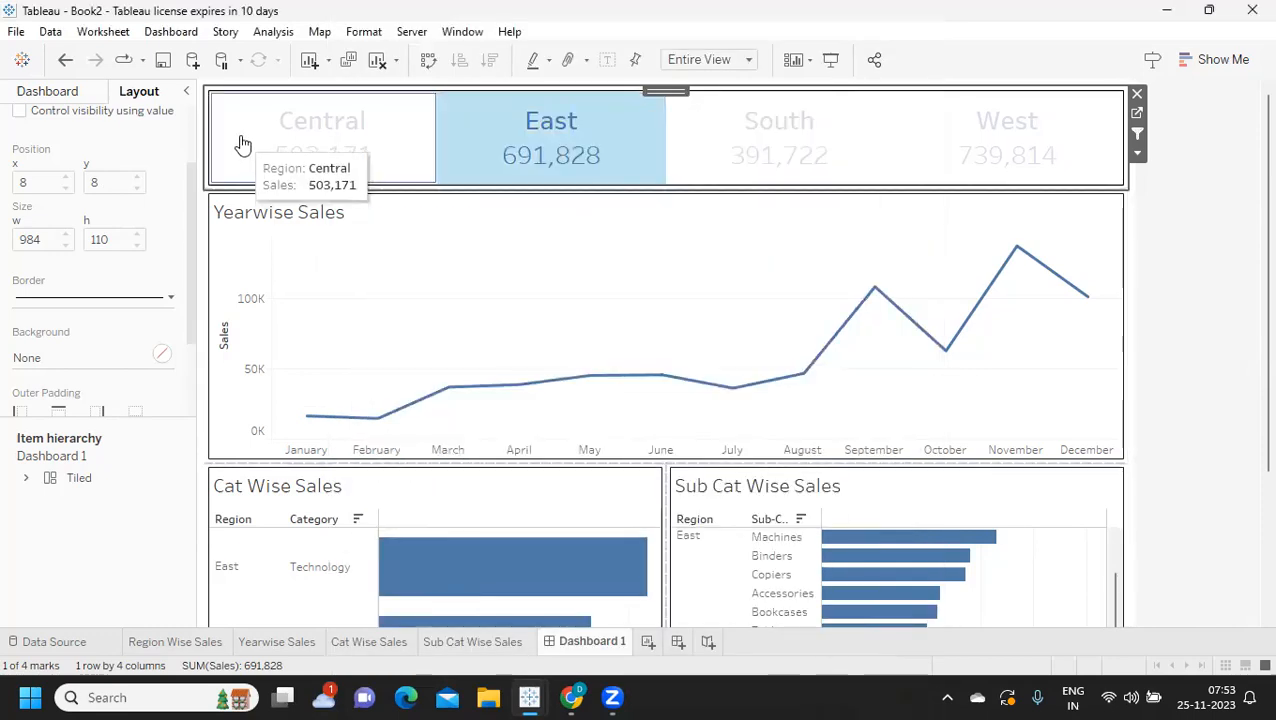
pyautogui.click(314, 148)
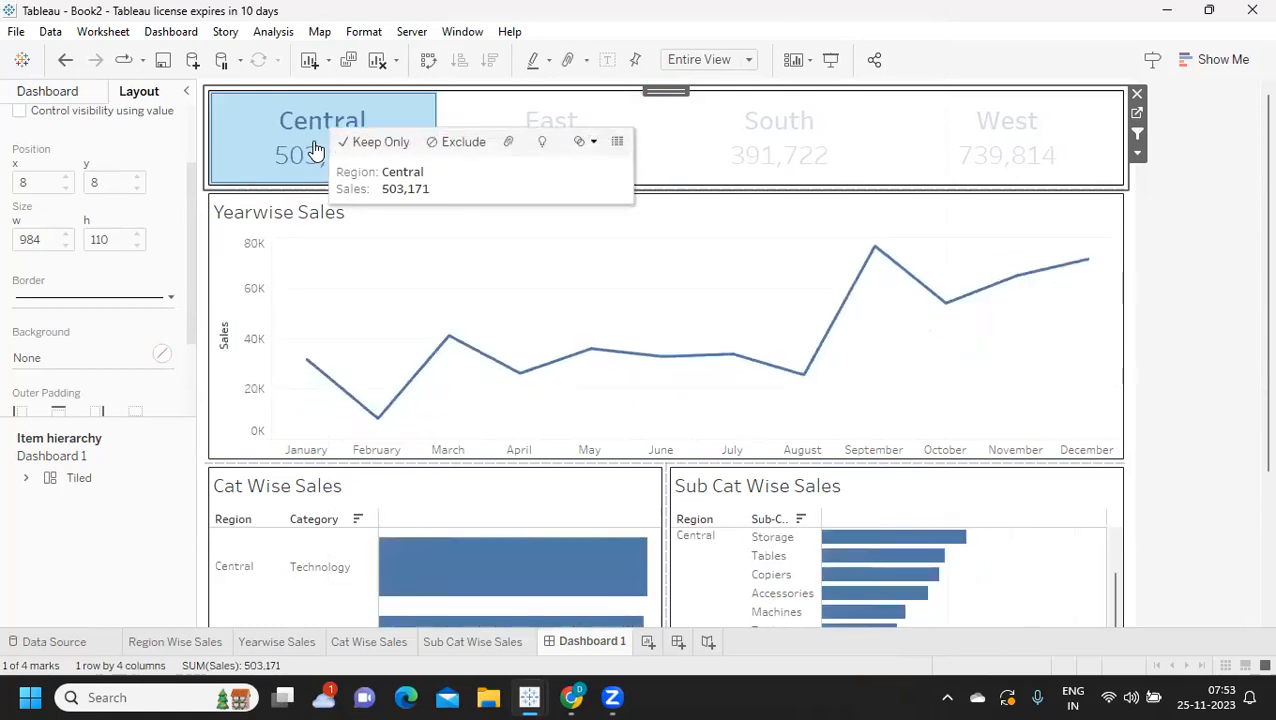
pyautogui.click(483, 112)
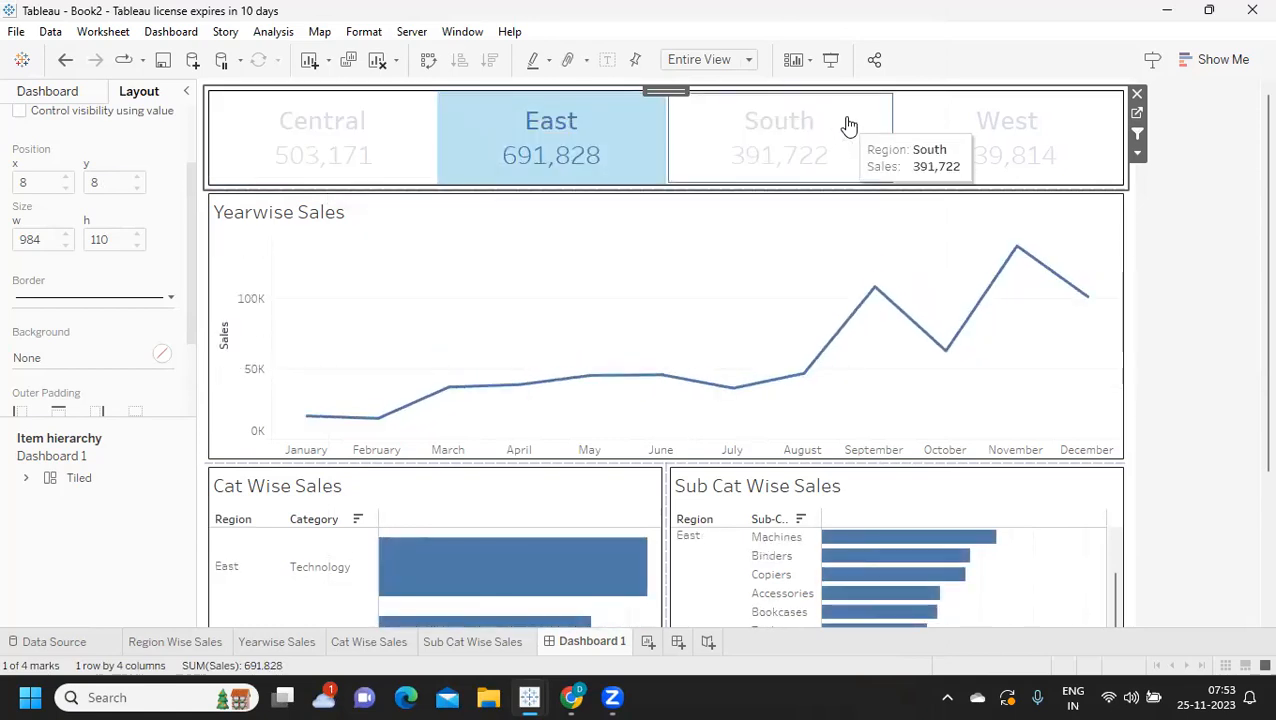
pyautogui.click(765, 130)
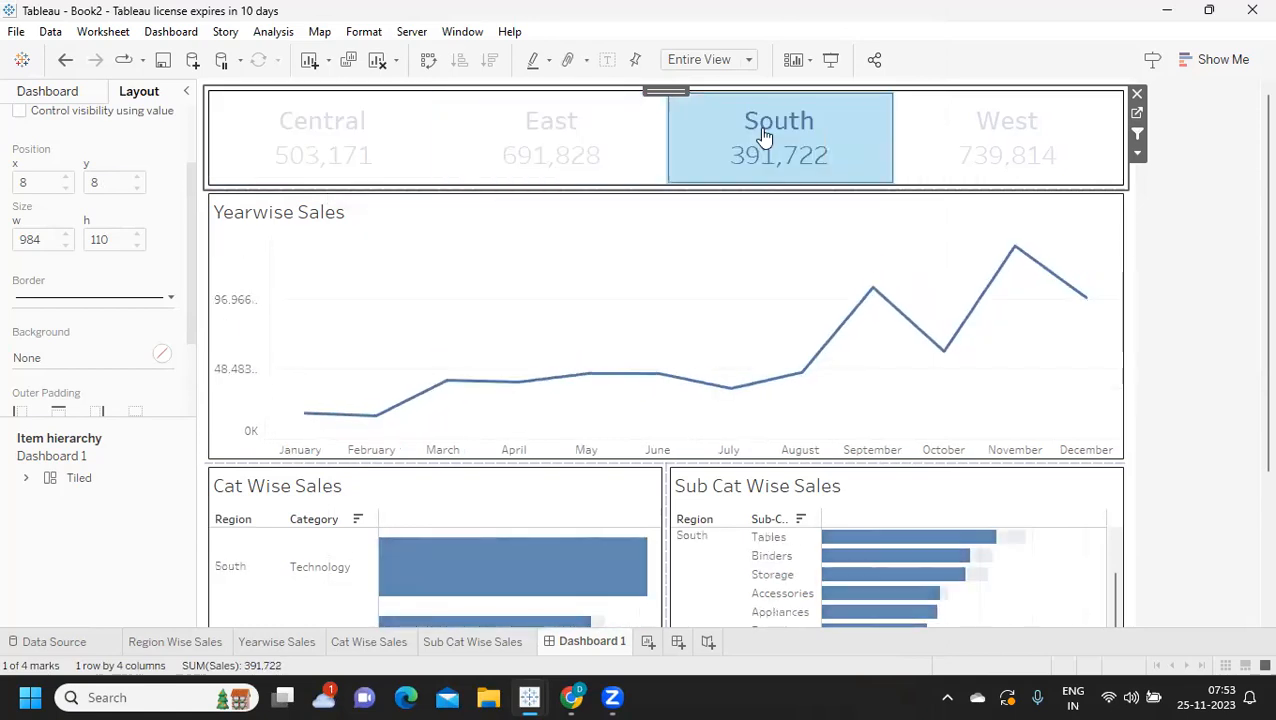
pyautogui.click(980, 127)
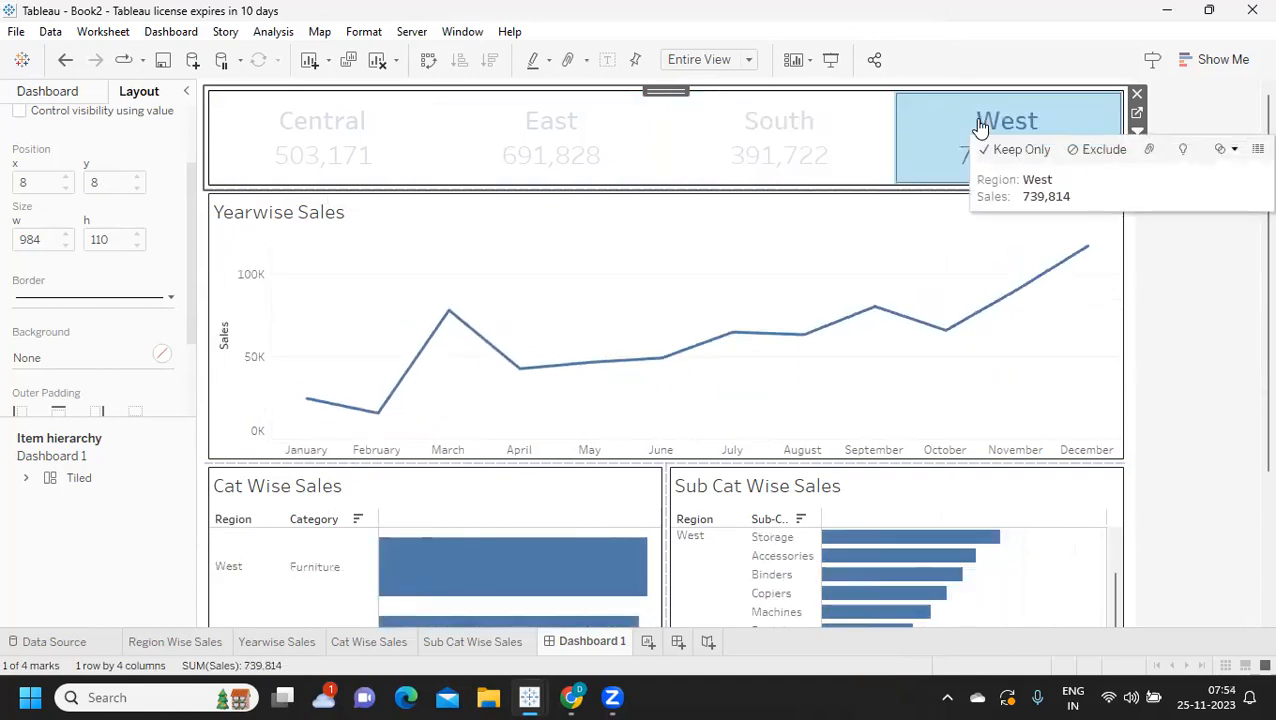
pyautogui.click(331, 150)
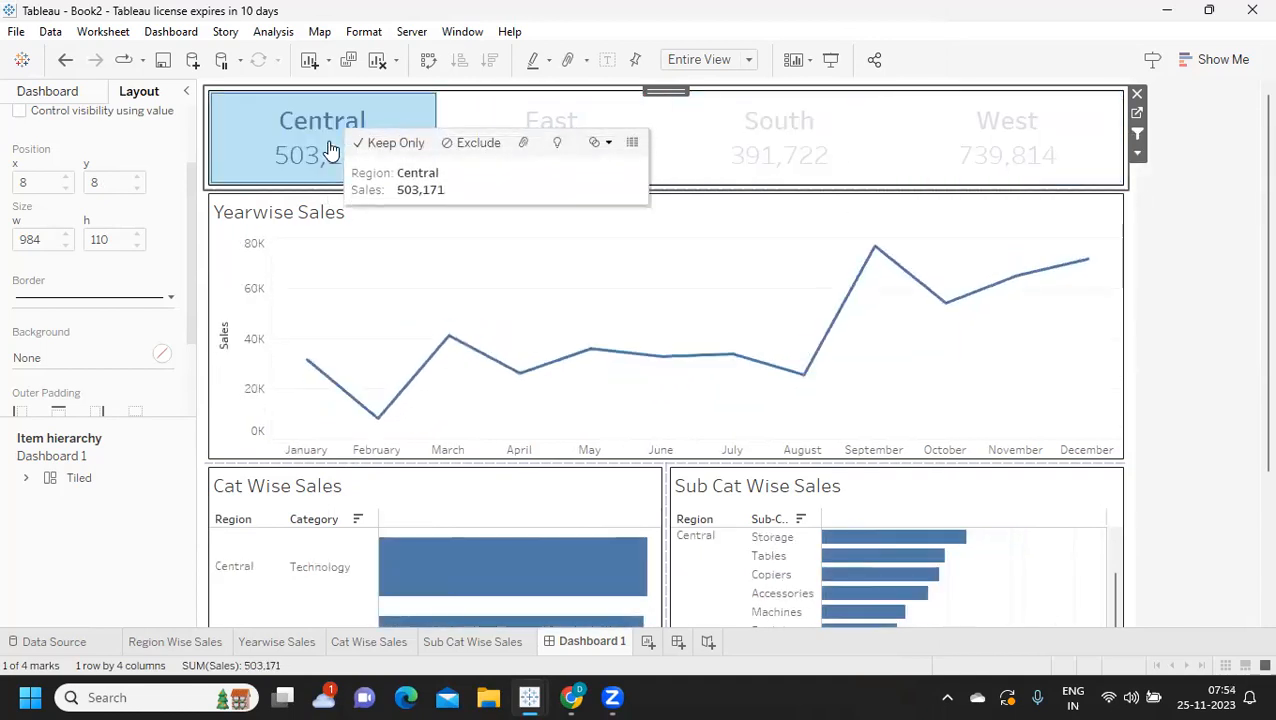
pyautogui.click(580, 121)
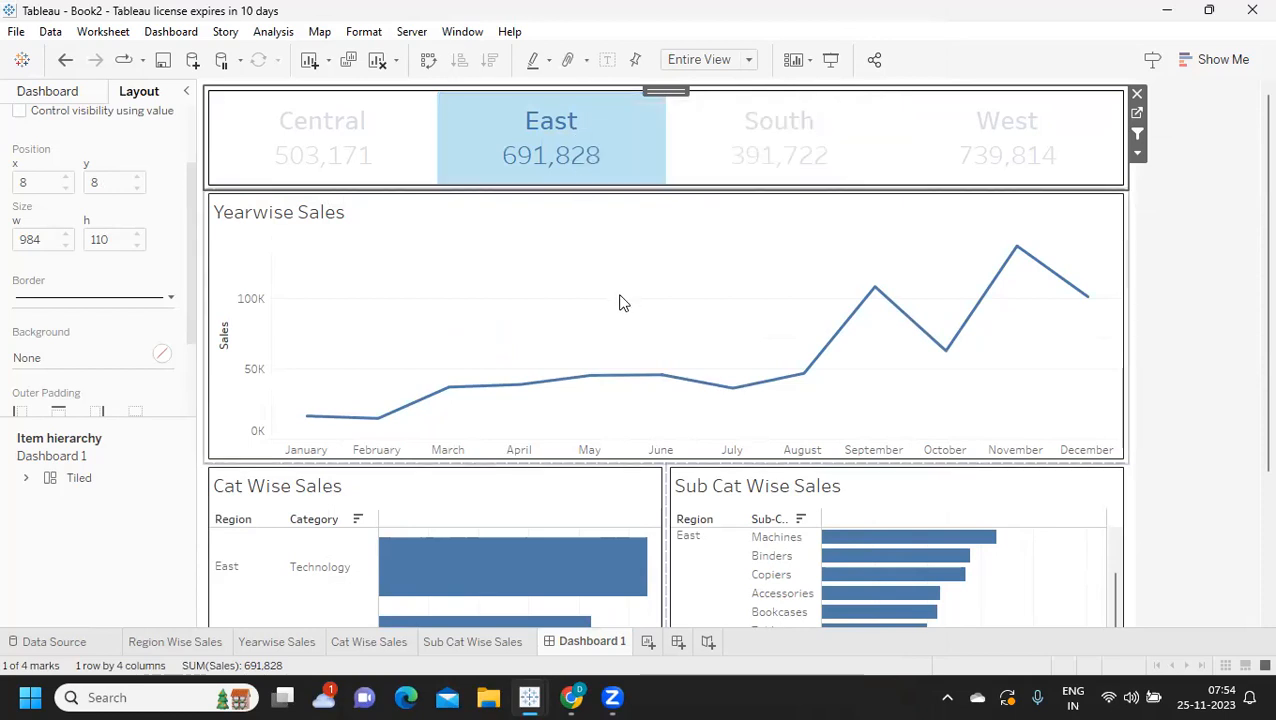
# - Clear the region selection and check the charts below
pyautogui.press('Escape')
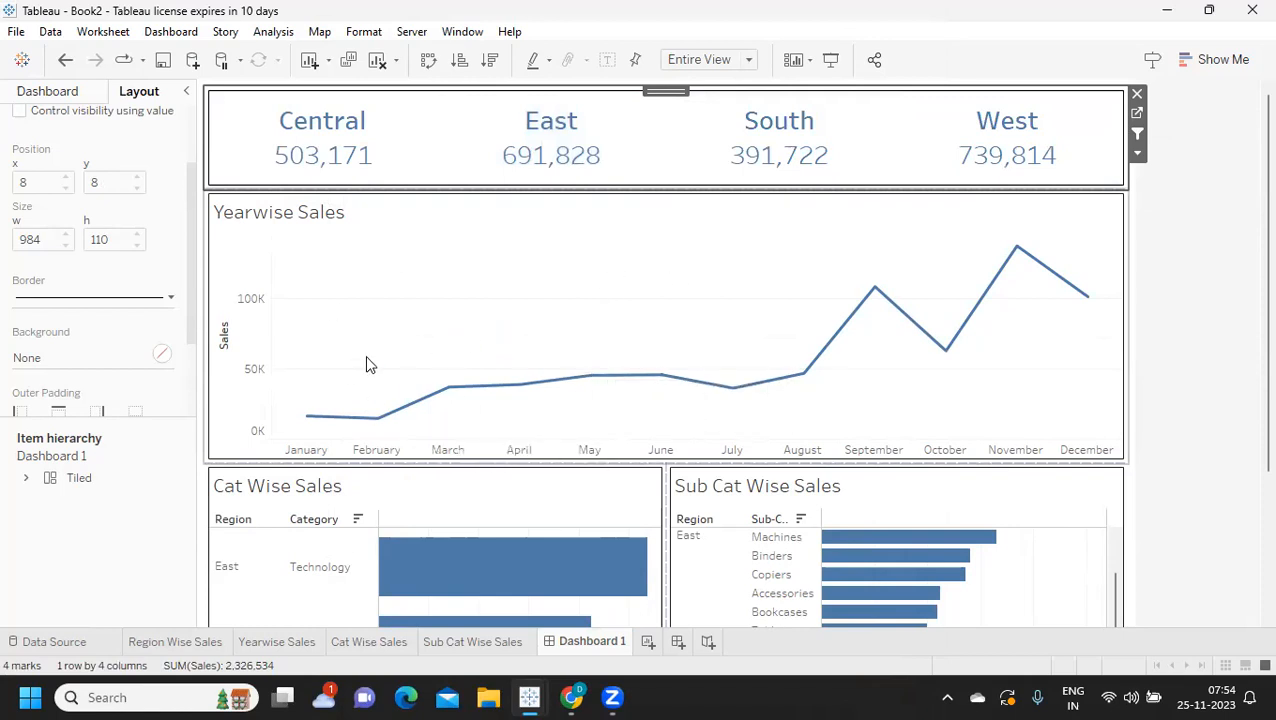
pyautogui.scroll(-2, 790, 467)
pyautogui.scroll(2, 790, 467)
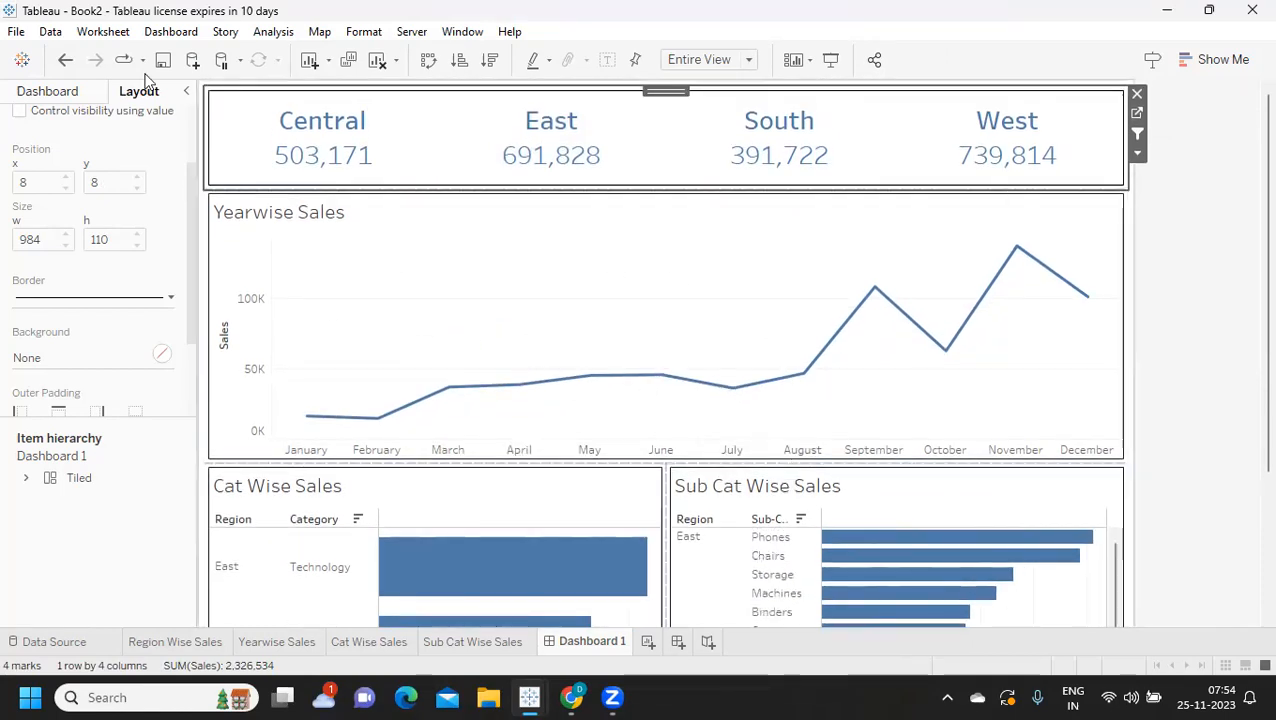
# - Set the Filter1 action to exclude all values when the selection is cleared
pyautogui.click(188, 31)
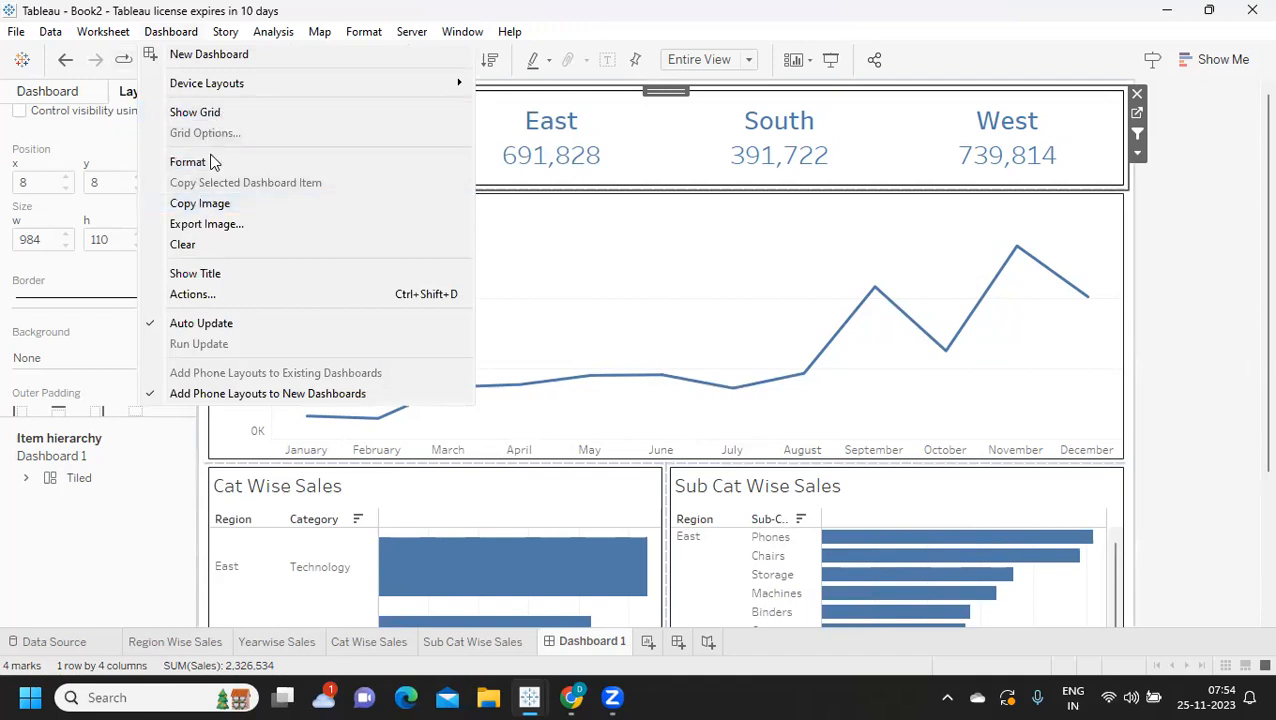
pyautogui.click(548, 325)
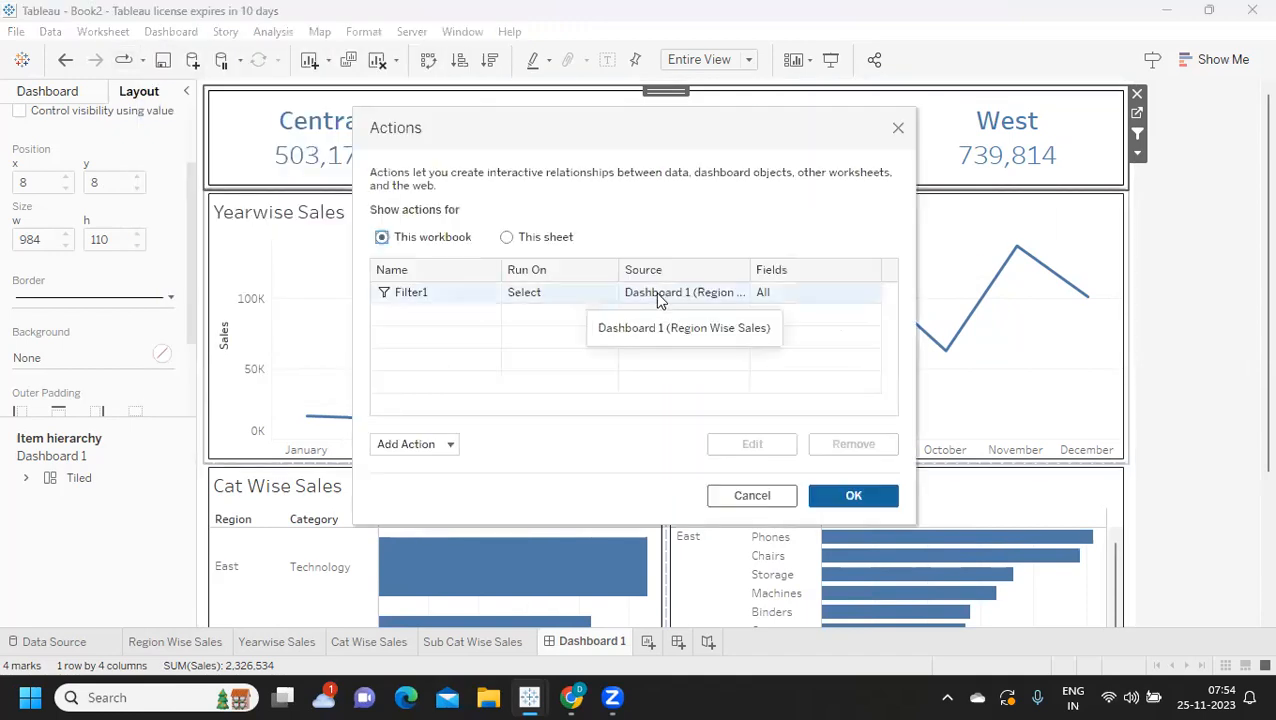
pyautogui.click(427, 291)
pyautogui.click(757, 446)
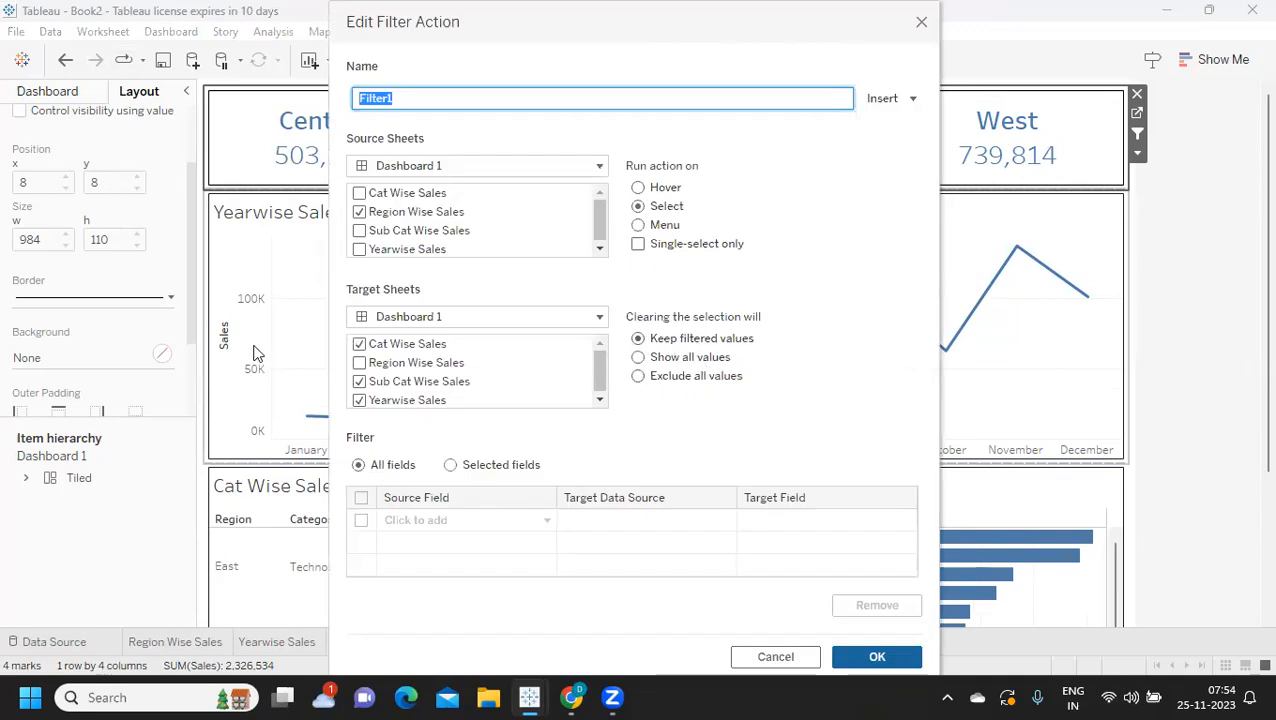
pyautogui.click(639, 377)
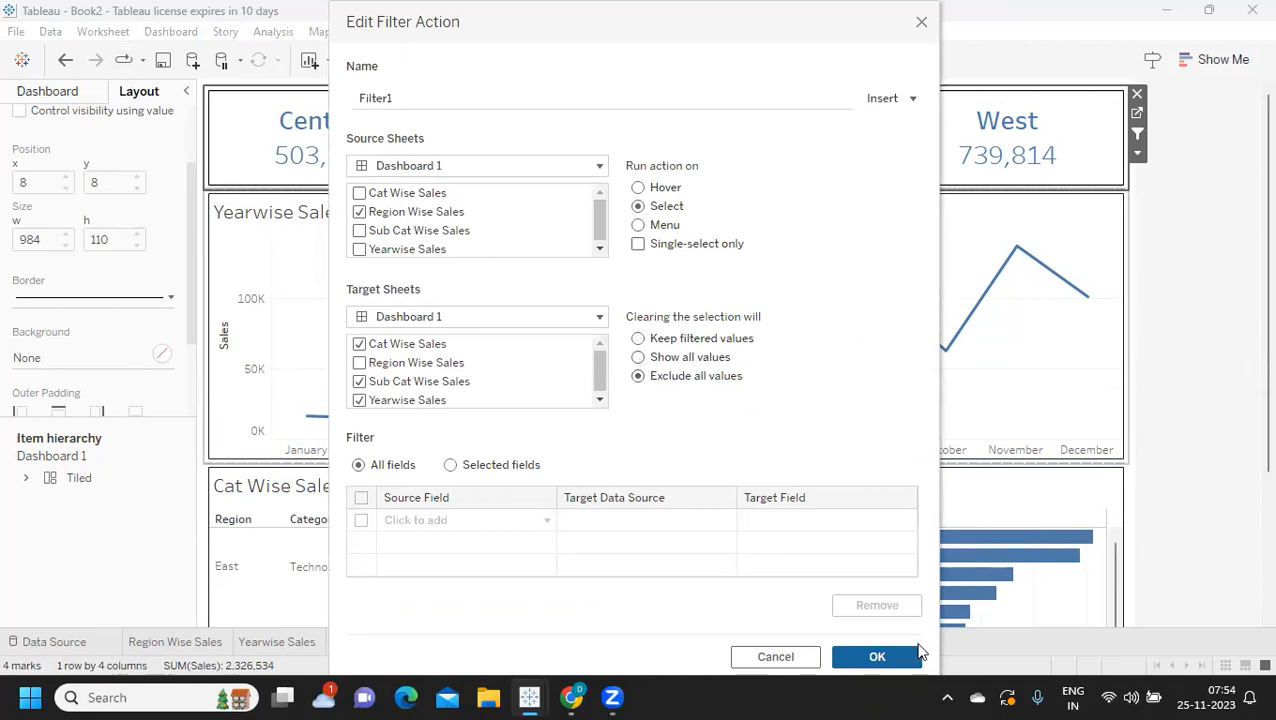
pyautogui.click(892, 655)
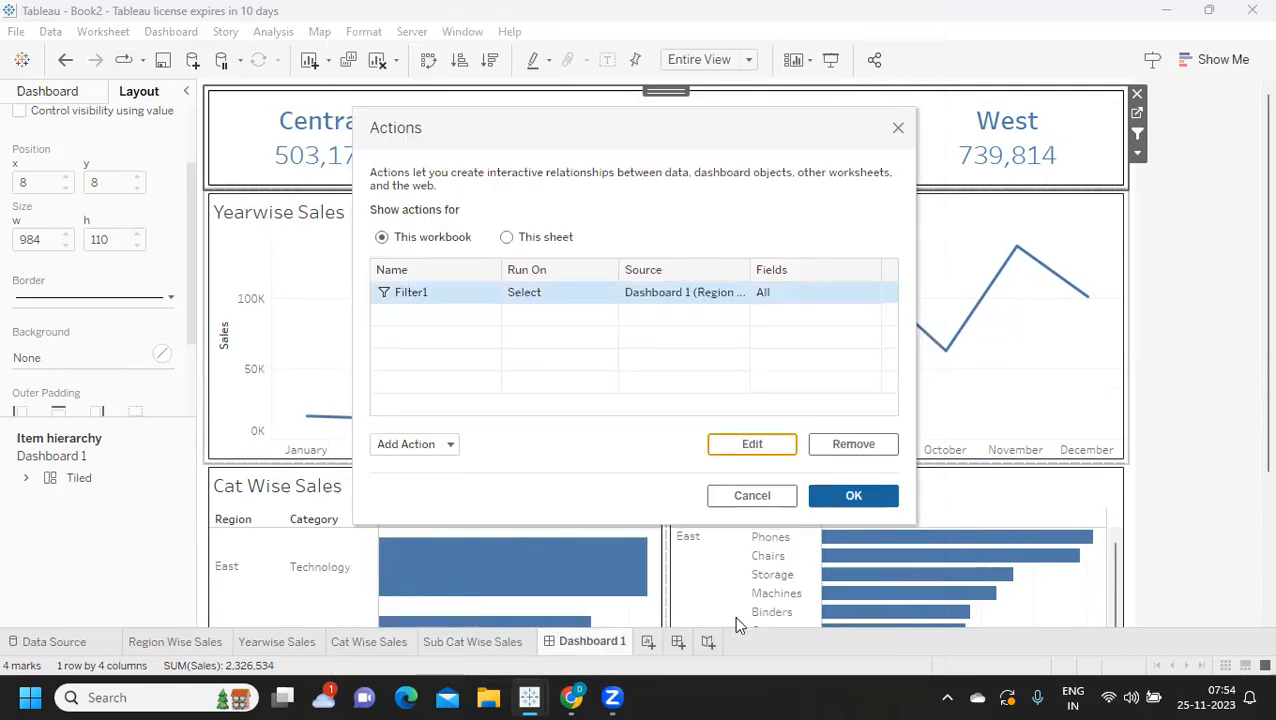
pyautogui.click(852, 496)
# - Select the Central region, clear the selection and check how the charts below respond
pyautogui.moveTo(288, 162)
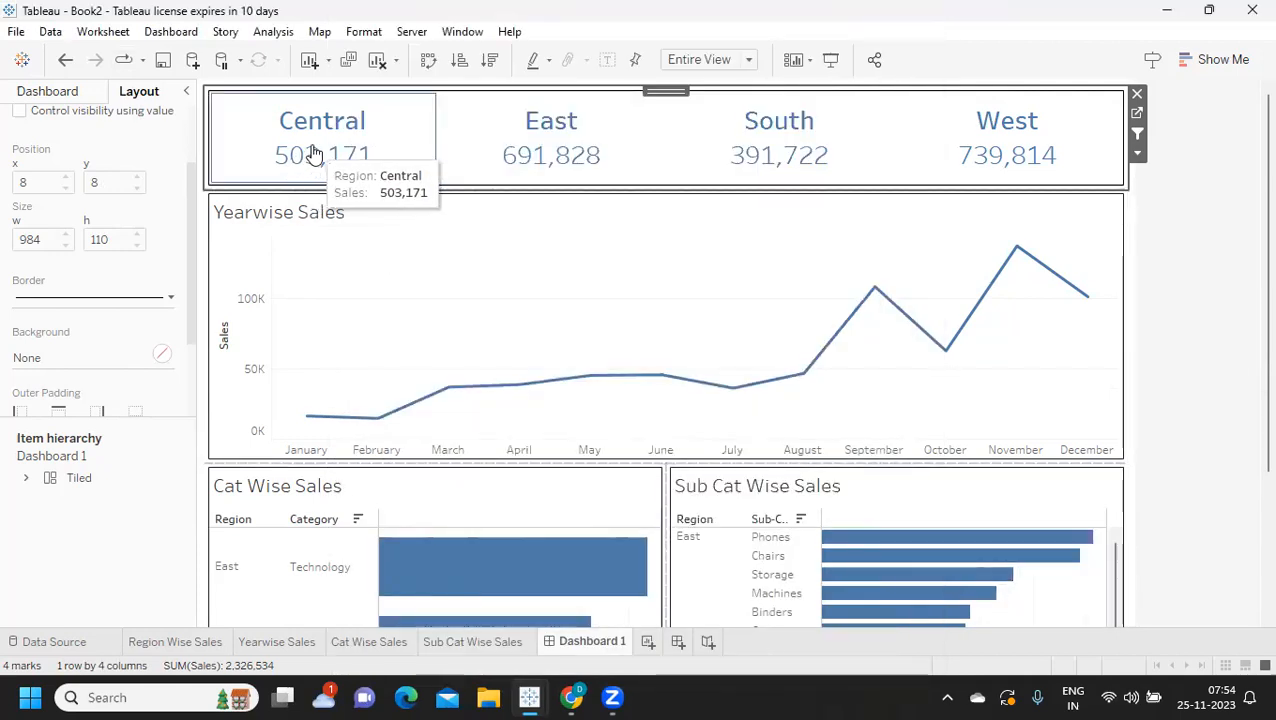
pyautogui.click(314, 152)
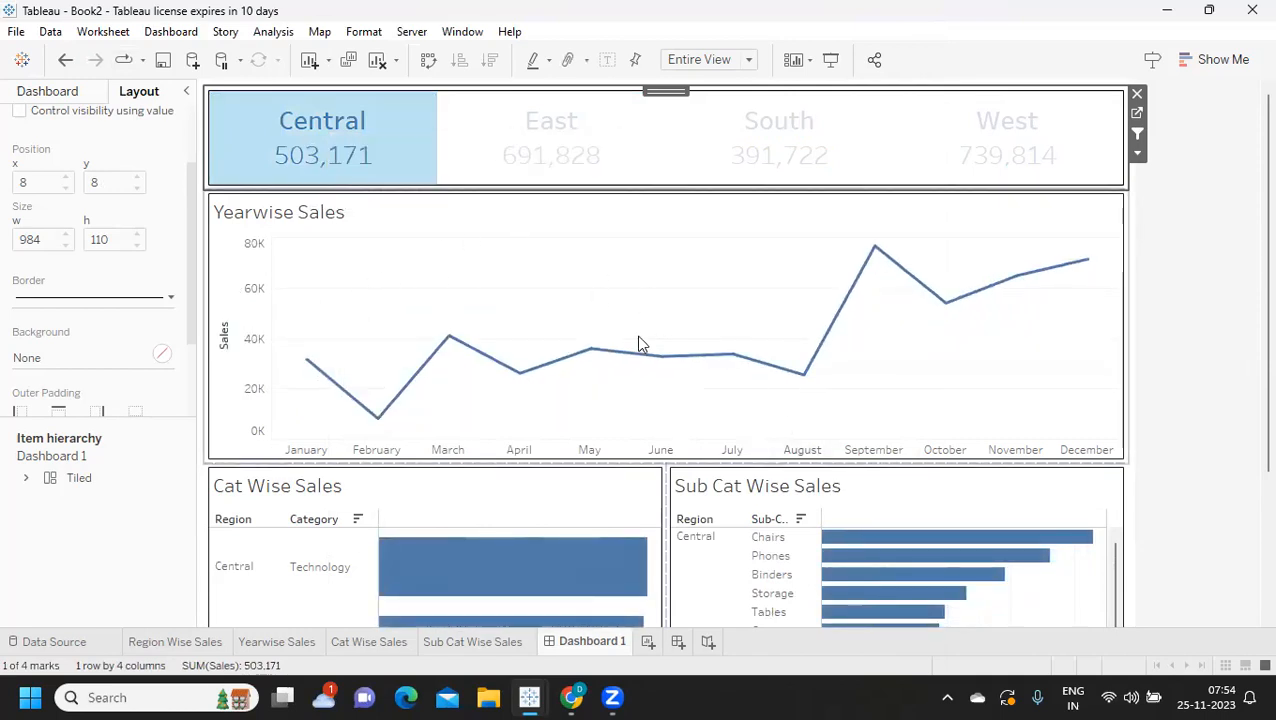
pyautogui.press('Escape')
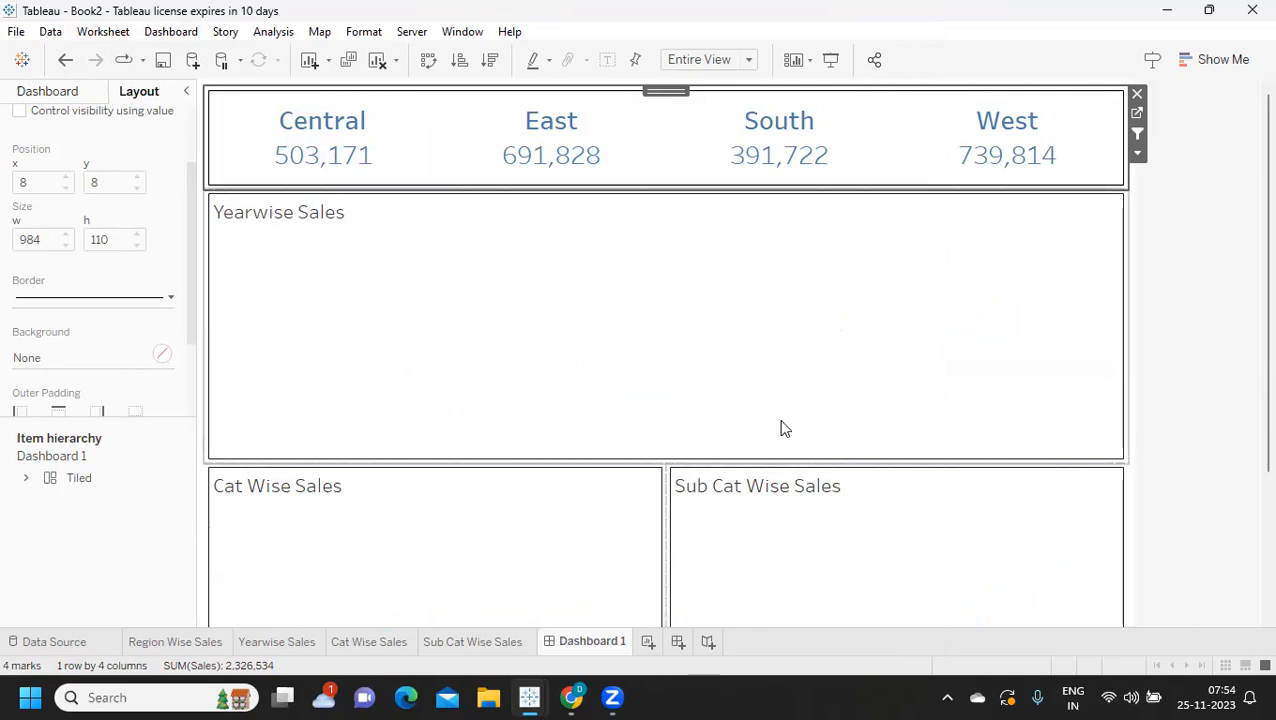
pyautogui.scroll(-1, 1249, 387)
pyautogui.scroll(-1, 1249, 387)
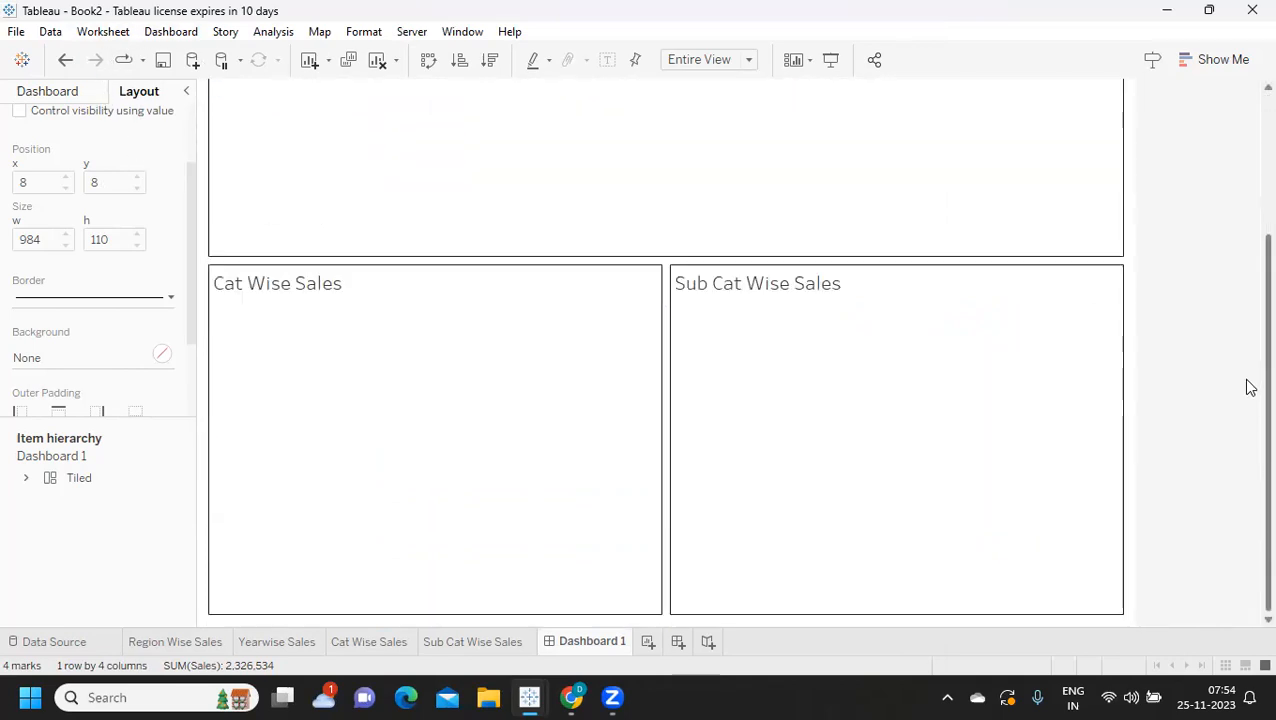
pyautogui.scroll(2, 1249, 387)
# - Filter the charts by the East, South and West regions one after another
pyautogui.click(547, 137)
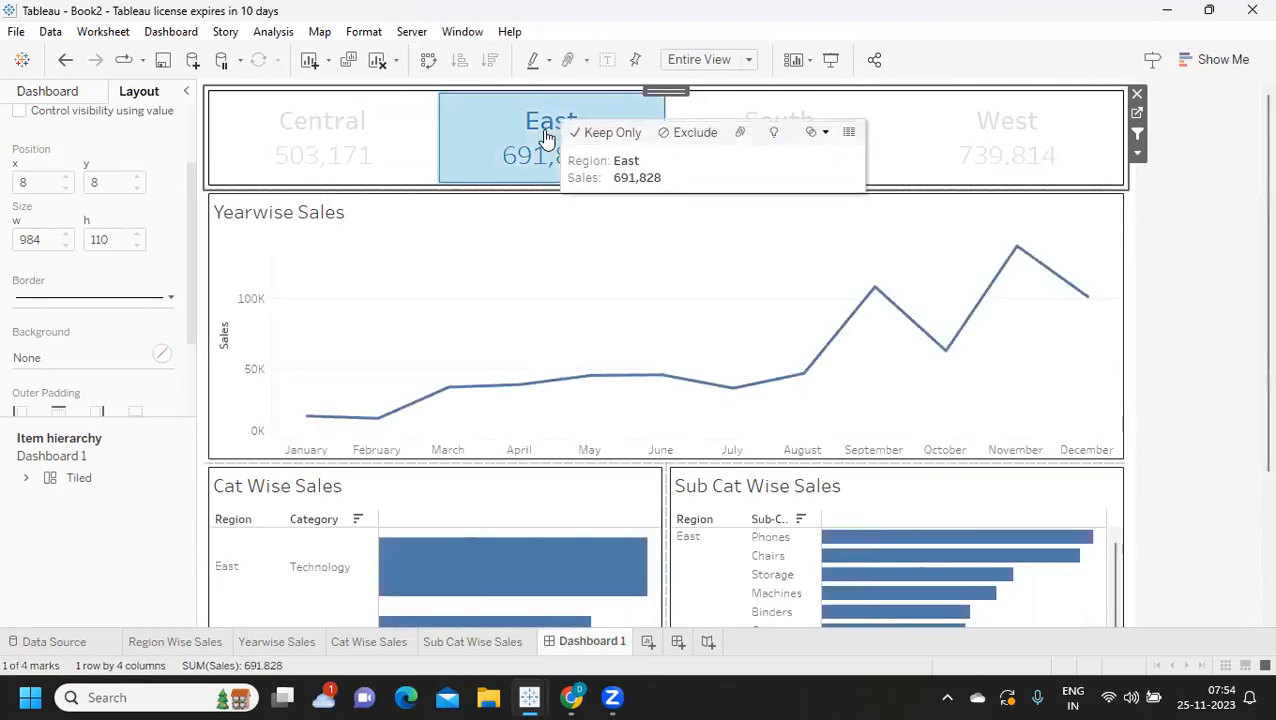
pyautogui.click(755, 160)
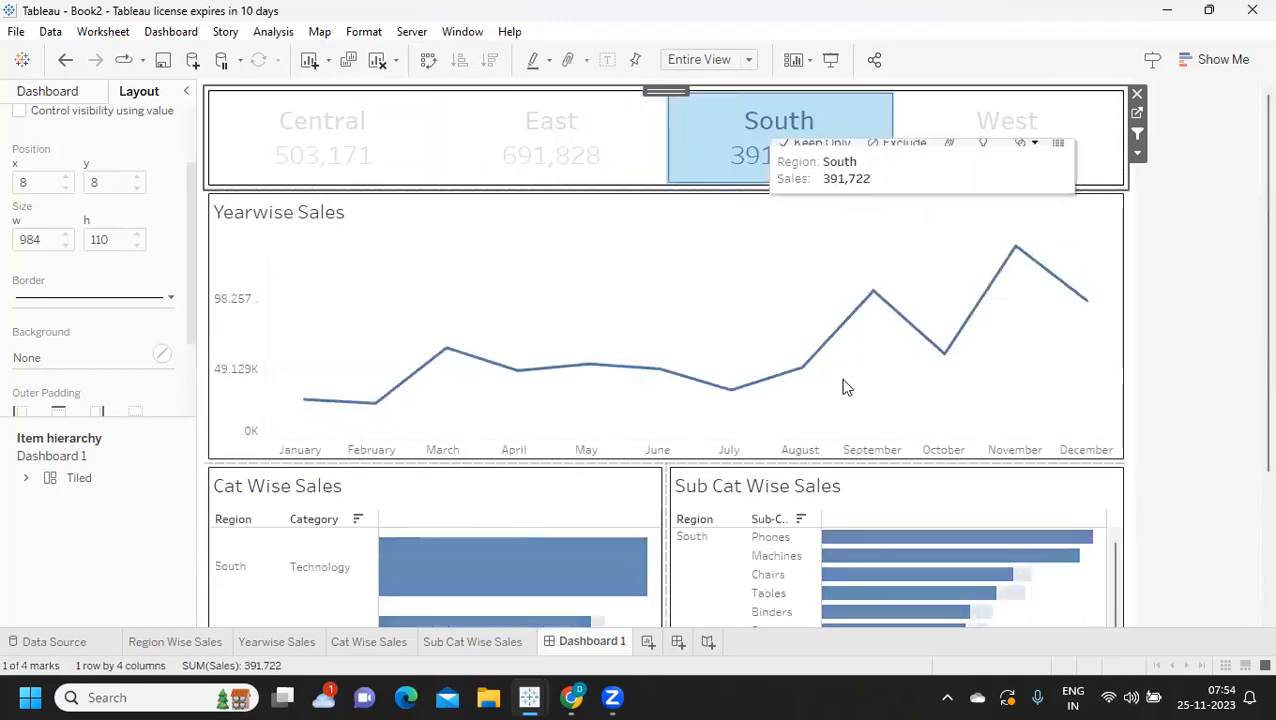
pyautogui.click(1010, 160)
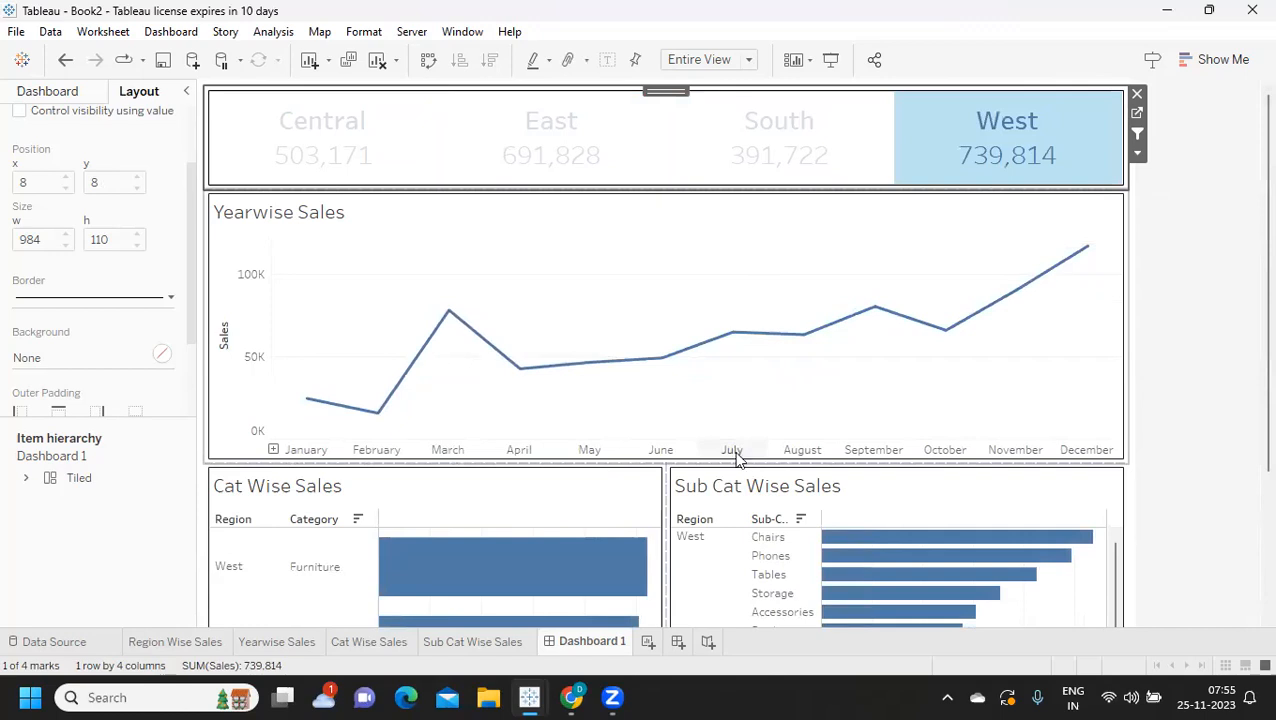
# - Set the Filter1 action to show all values when the selection is cleared
pyautogui.click(181, 36)
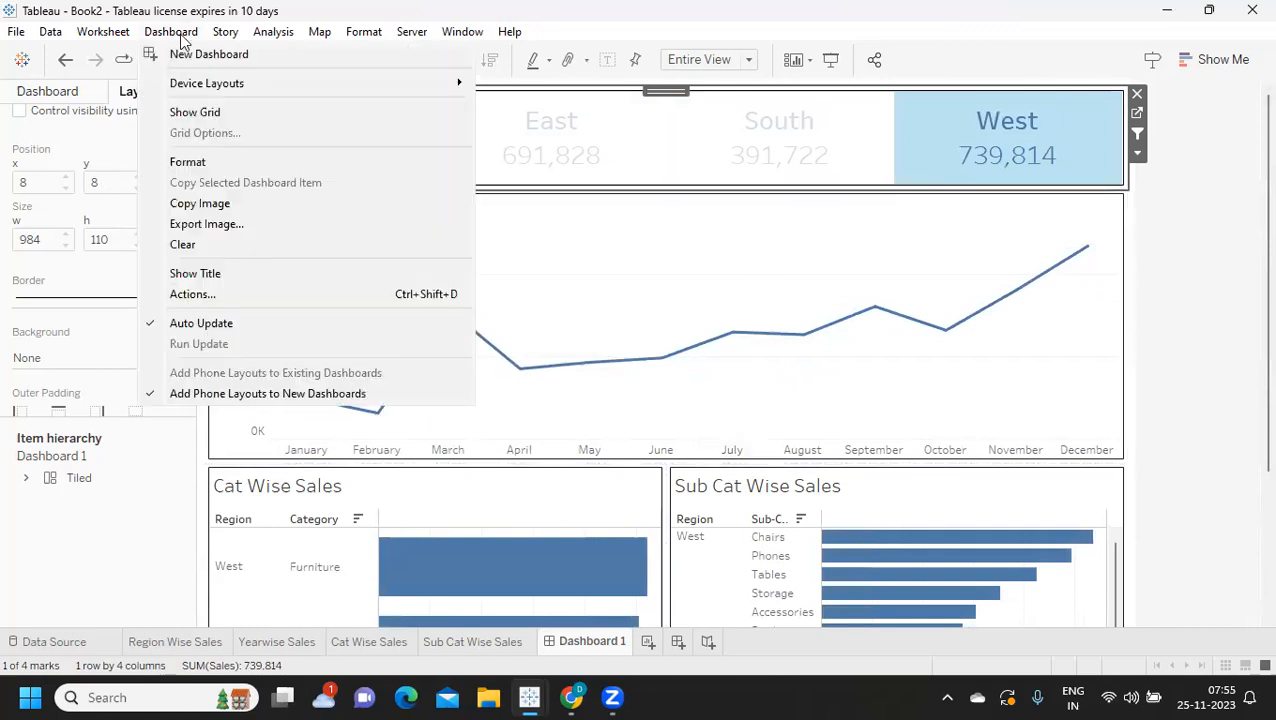
pyautogui.click(220, 297)
pyautogui.click(421, 293)
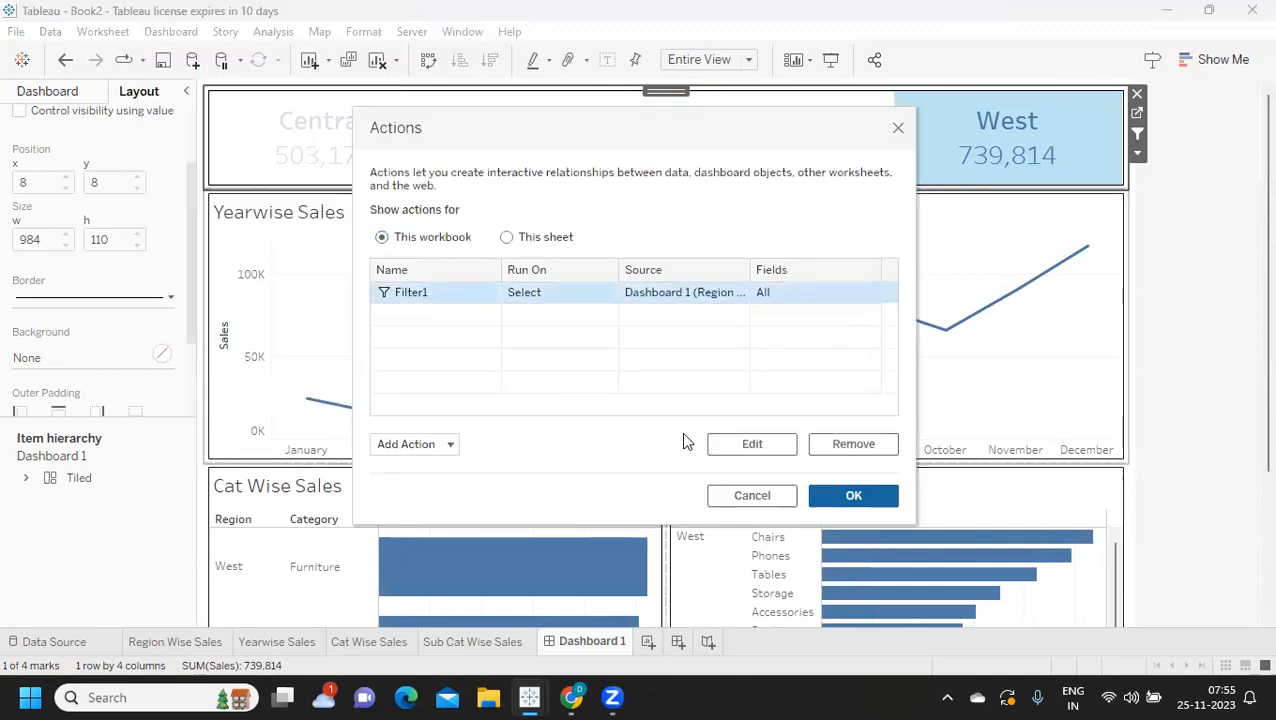
pyautogui.click(754, 445)
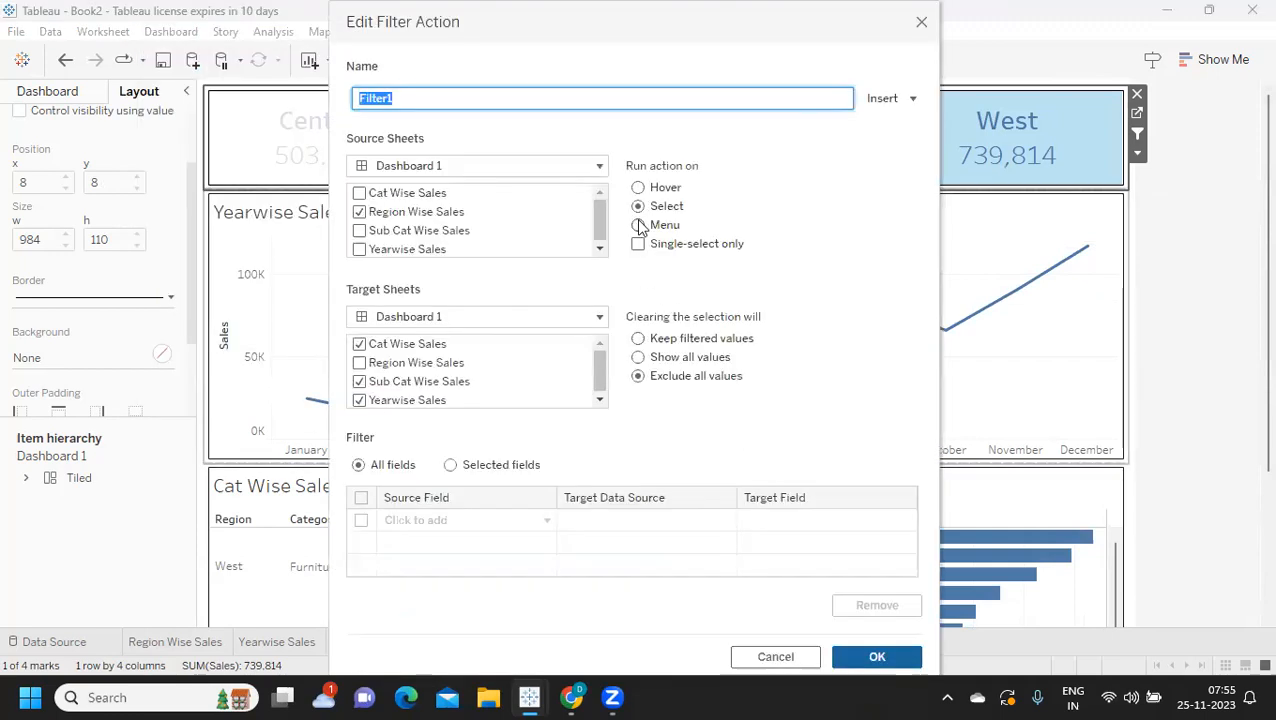
pyautogui.click(672, 358)
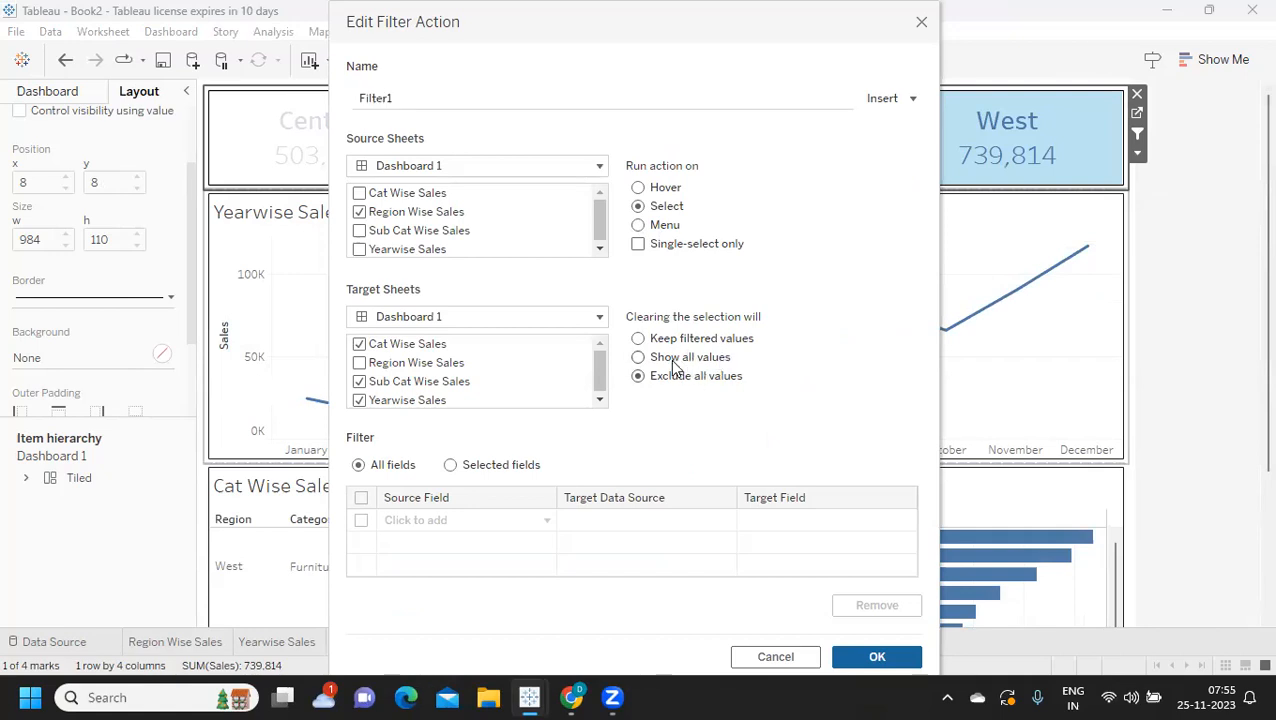
pyautogui.click(840, 656)
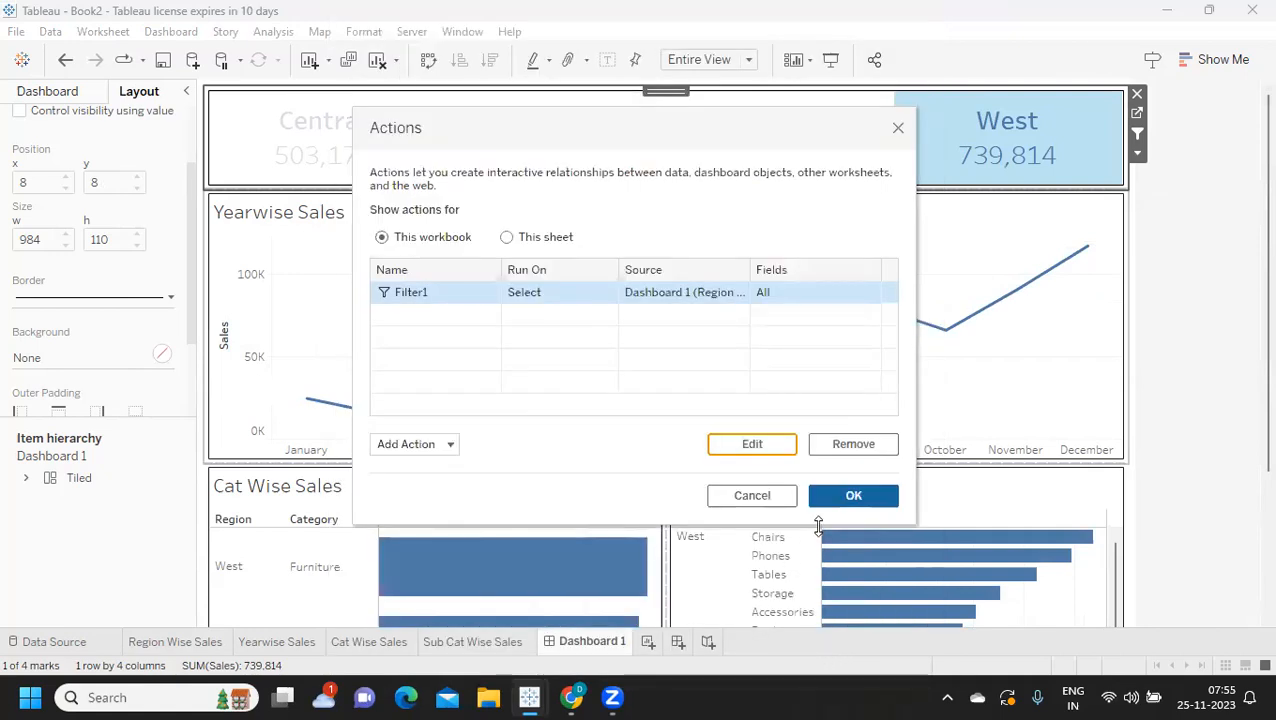
pyautogui.click(851, 487)
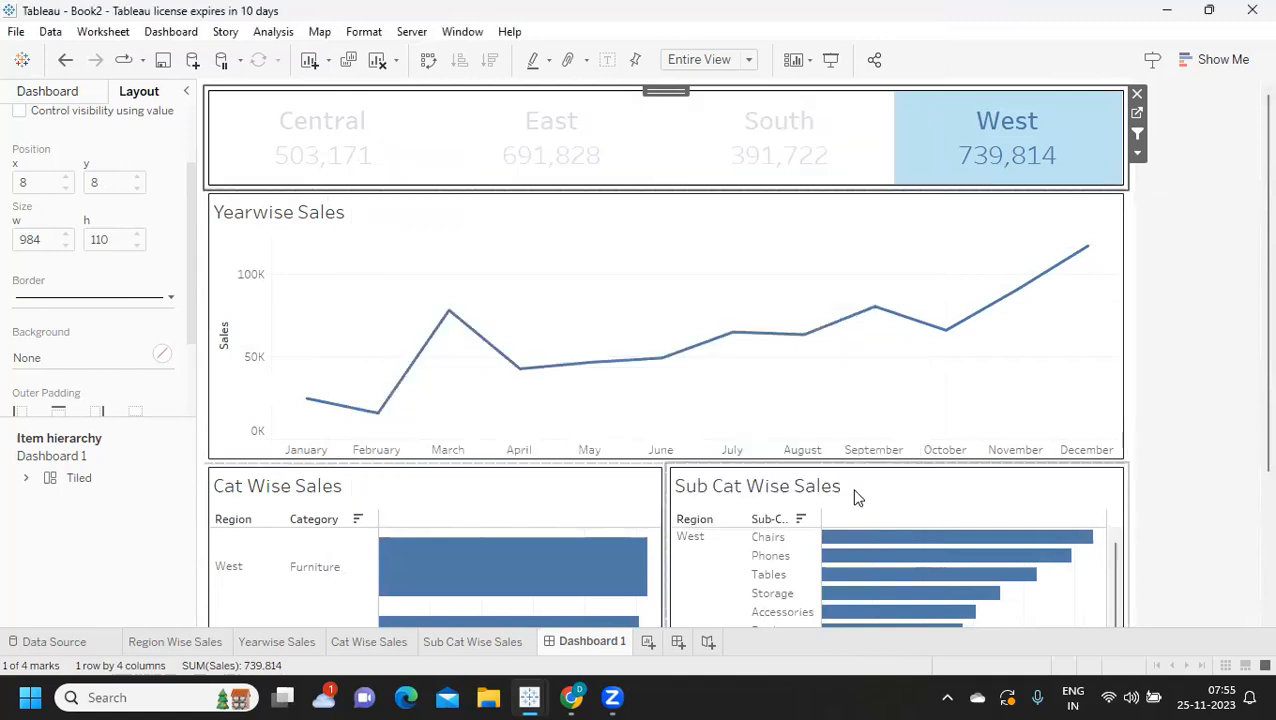
# - Test the clearing behaviour by selecting Central, deselecting it and examining the Cat Wise and Sub Cat Wise Sales charts
pyautogui.click(314, 150)
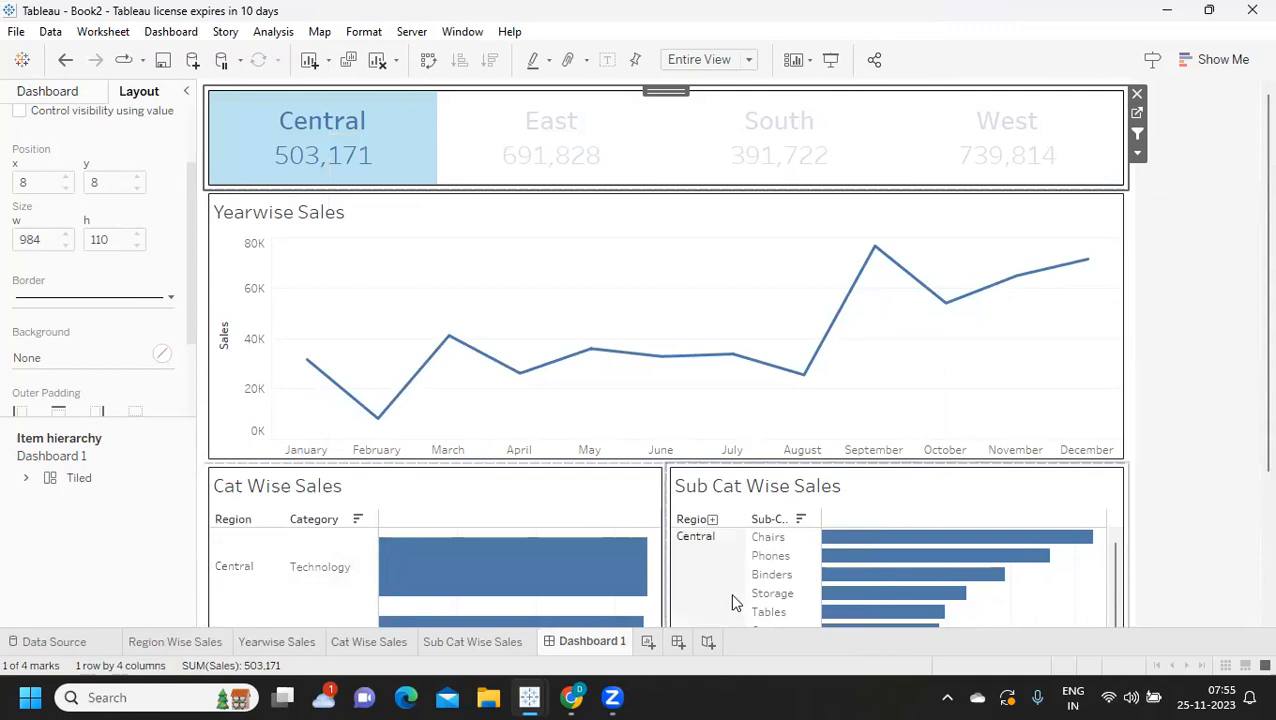
pyautogui.press('Escape')
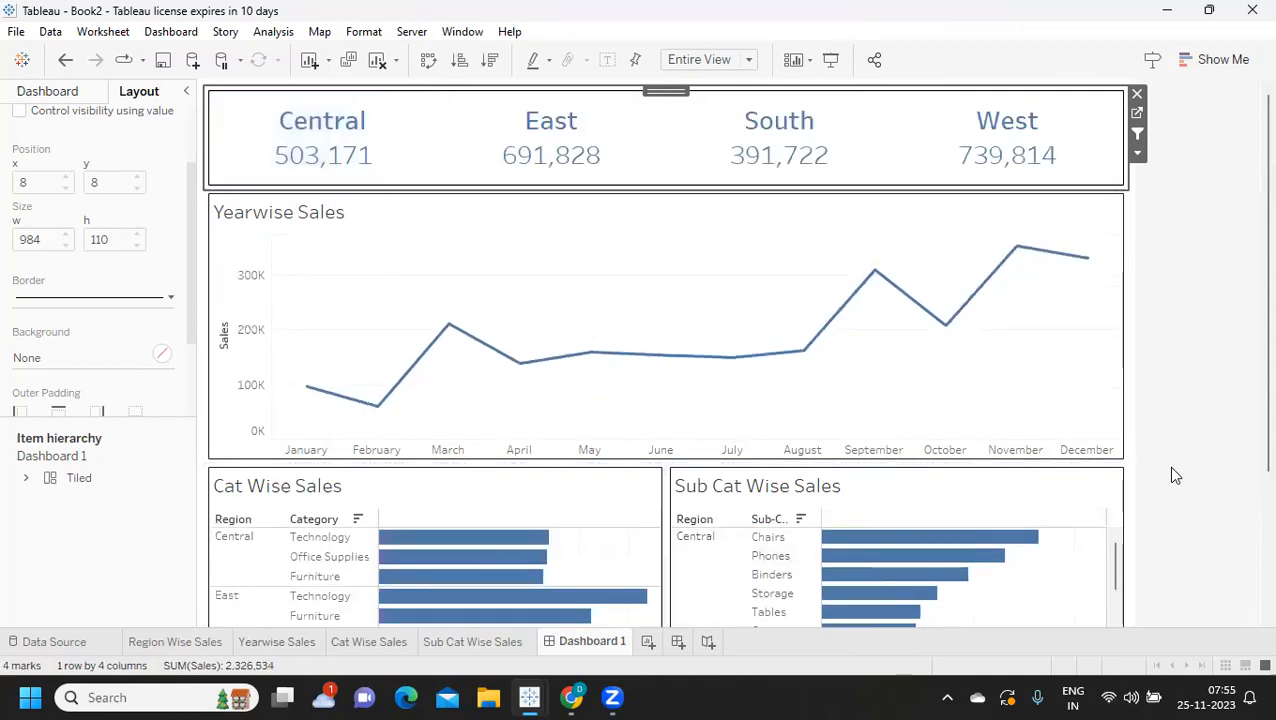
pyautogui.scroll(-1, 1175, 475)
pyautogui.scroll(-2, 1170, 470)
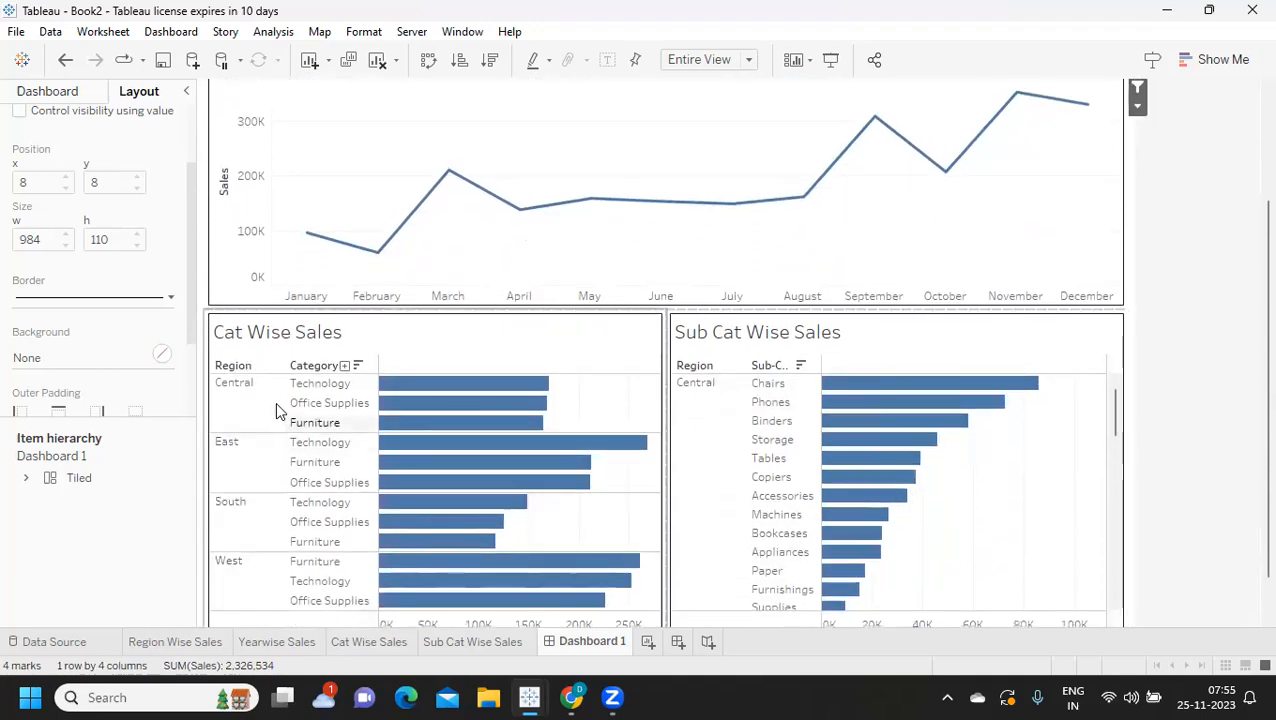
# - Set the Filter1 action to run on hover and apply it
pyautogui.scroll(-10, 900, 470)
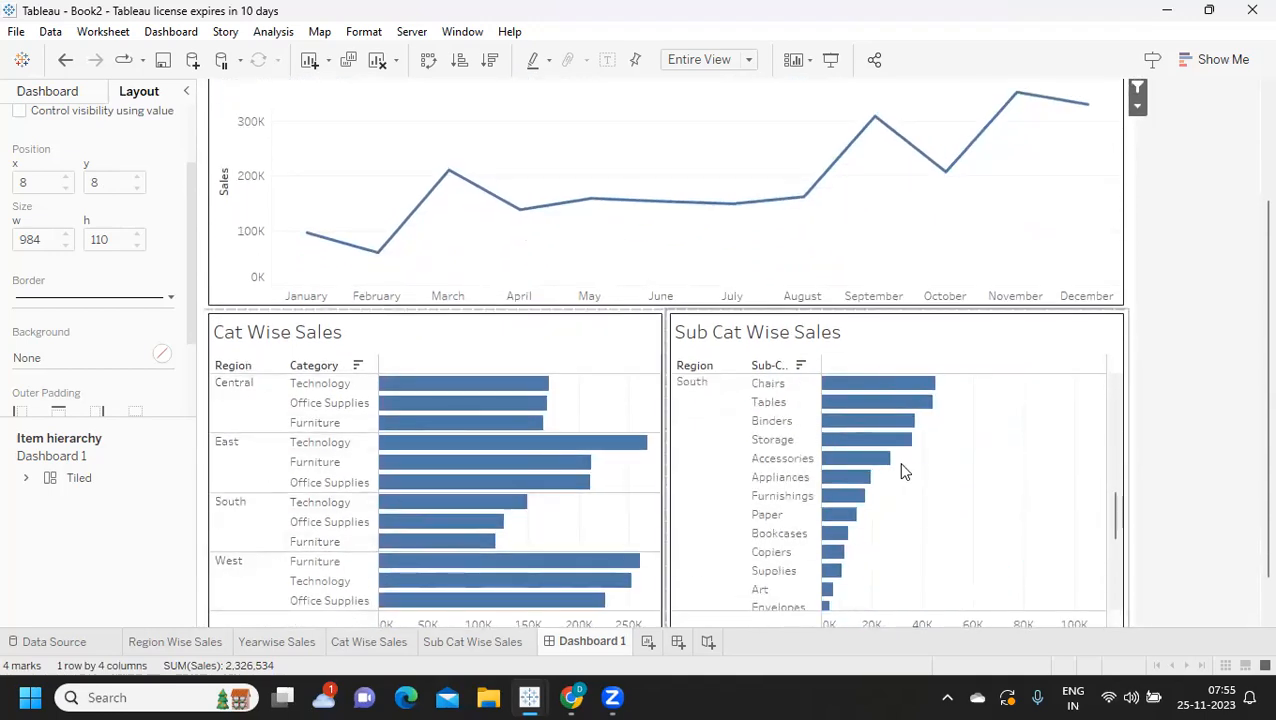
pyautogui.scroll(10, 900, 470)
pyautogui.scroll(3, 898, 462)
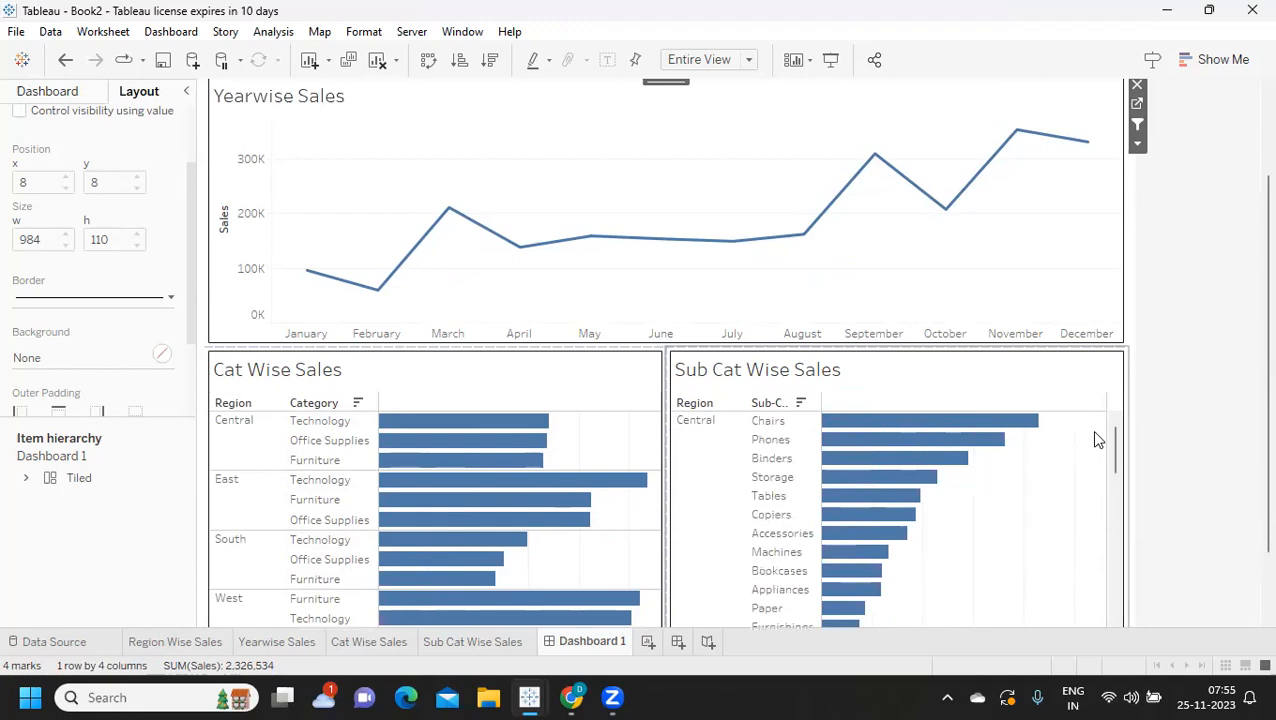
pyautogui.scroll(1, 1045, 518)
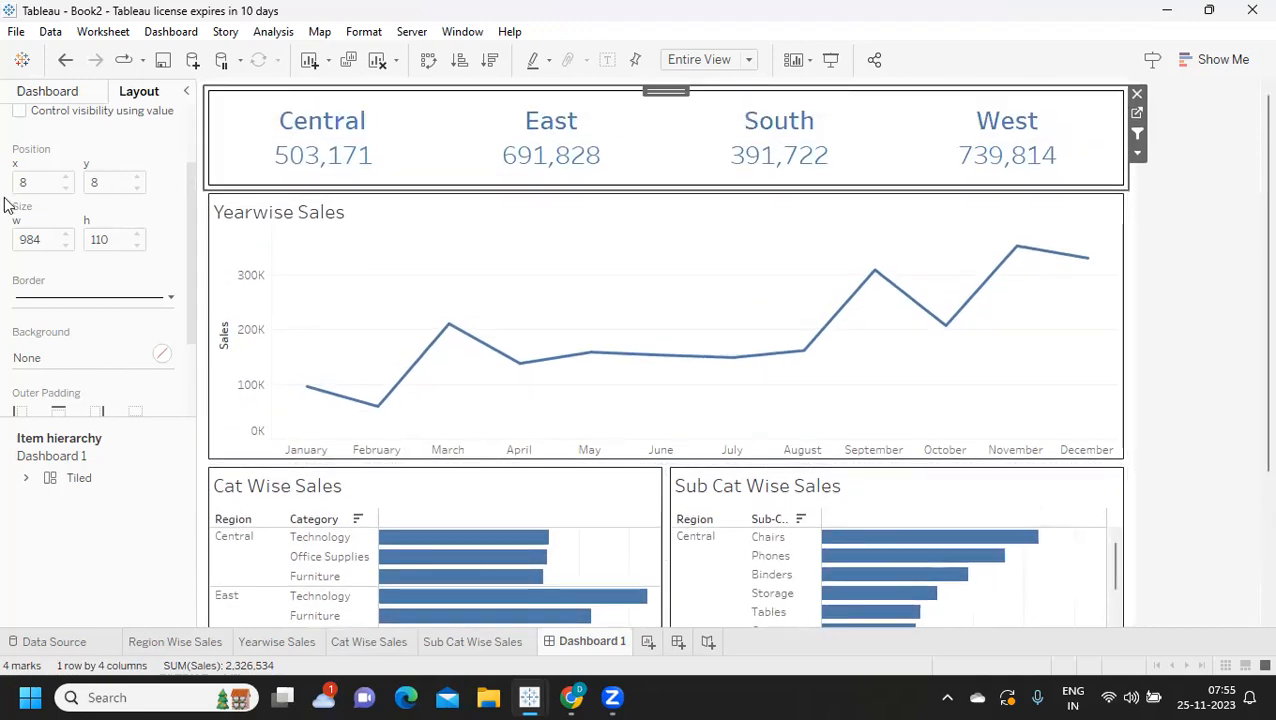
pyautogui.click(168, 31)
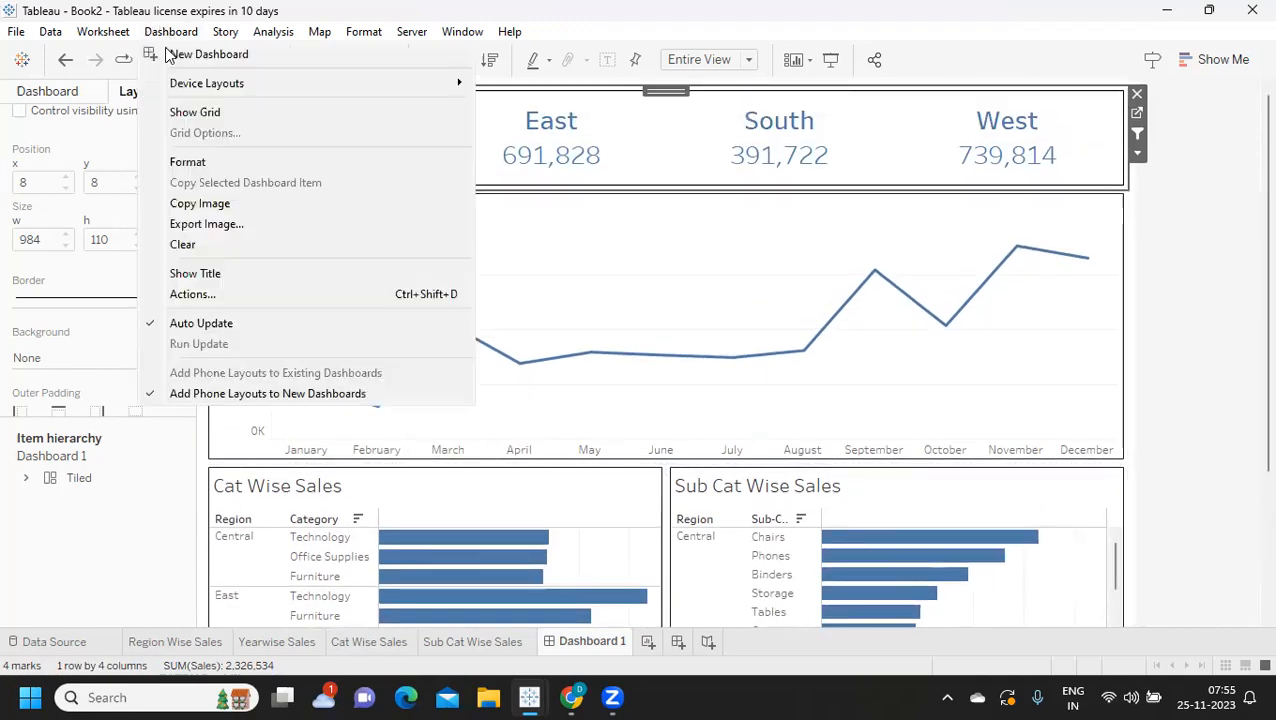
pyautogui.click(197, 294)
pyautogui.click(428, 292)
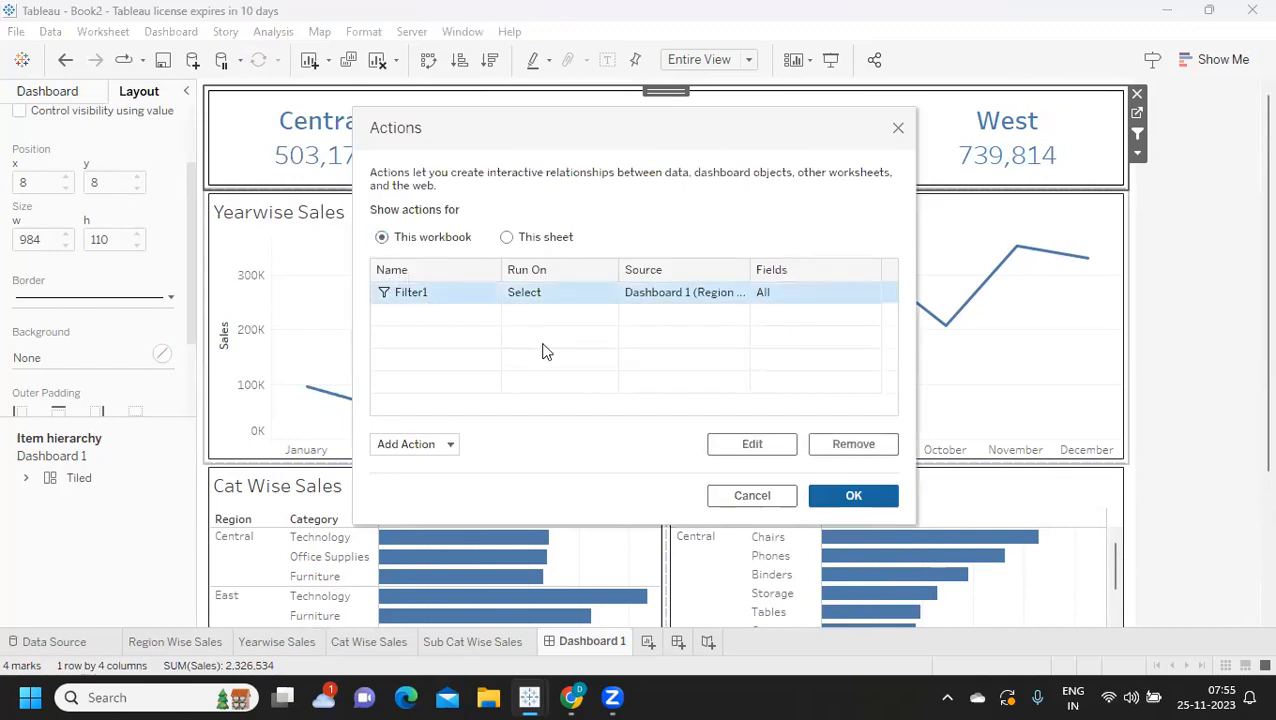
pyautogui.click(752, 447)
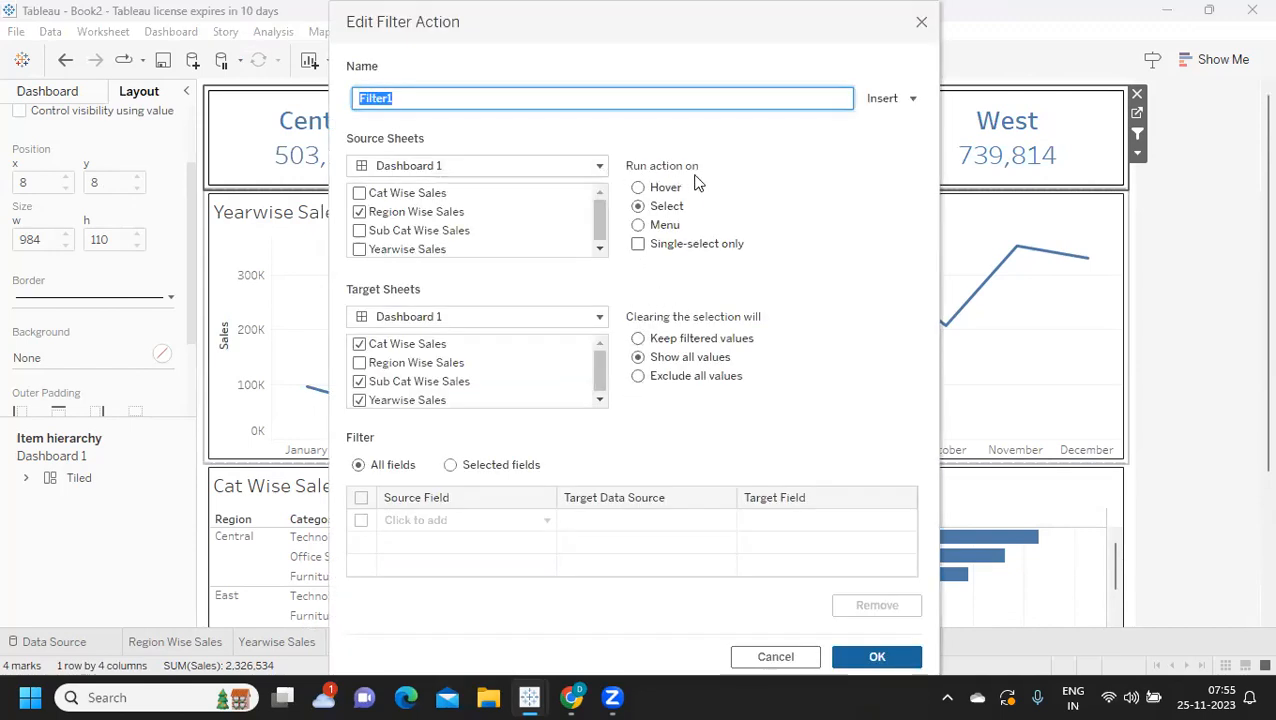
pyautogui.click(639, 190)
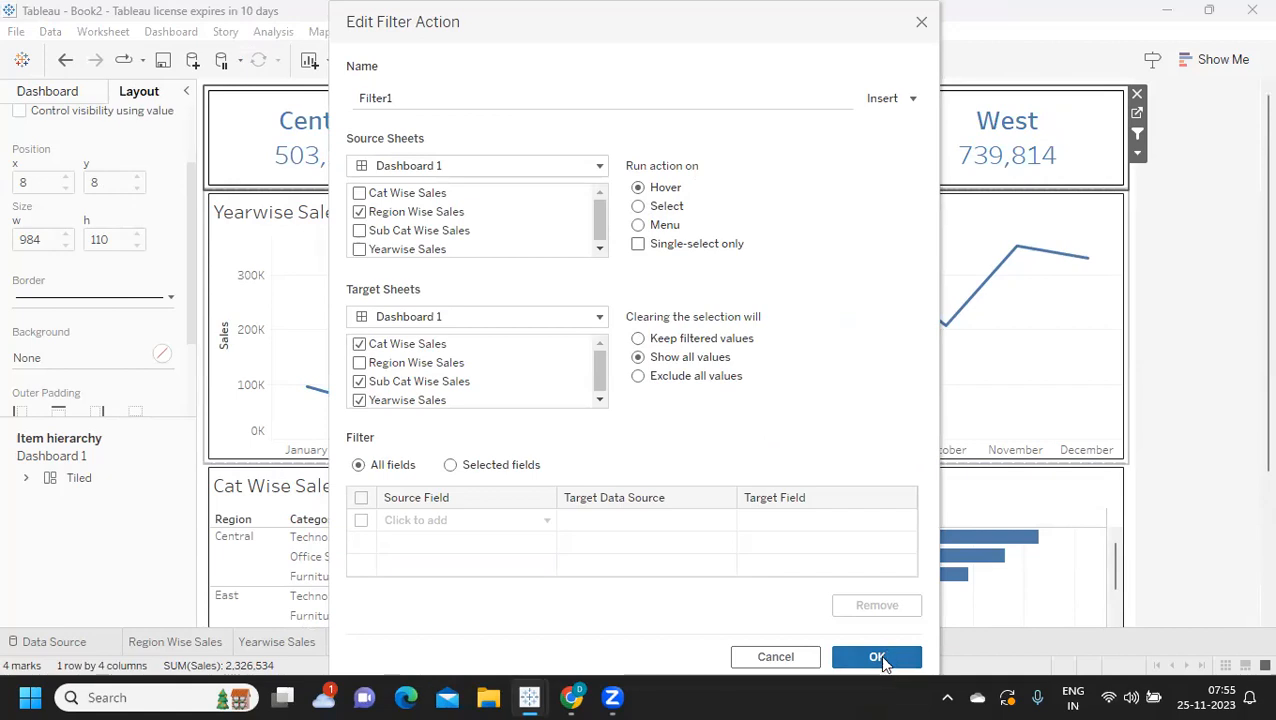
pyautogui.click(877, 656)
pyautogui.click(848, 496)
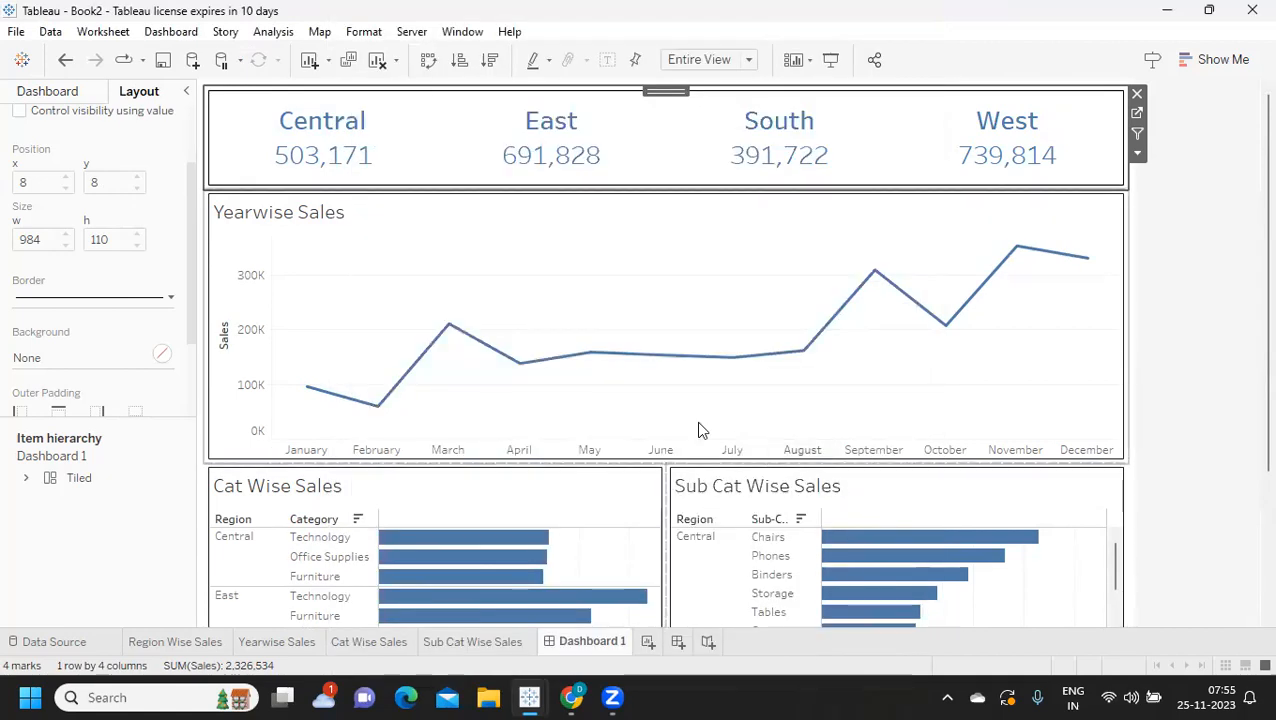
# - Test the hover filter by pointing at the Central, East, South and West regions and checking how the charts respond
pyautogui.click(300, 148)
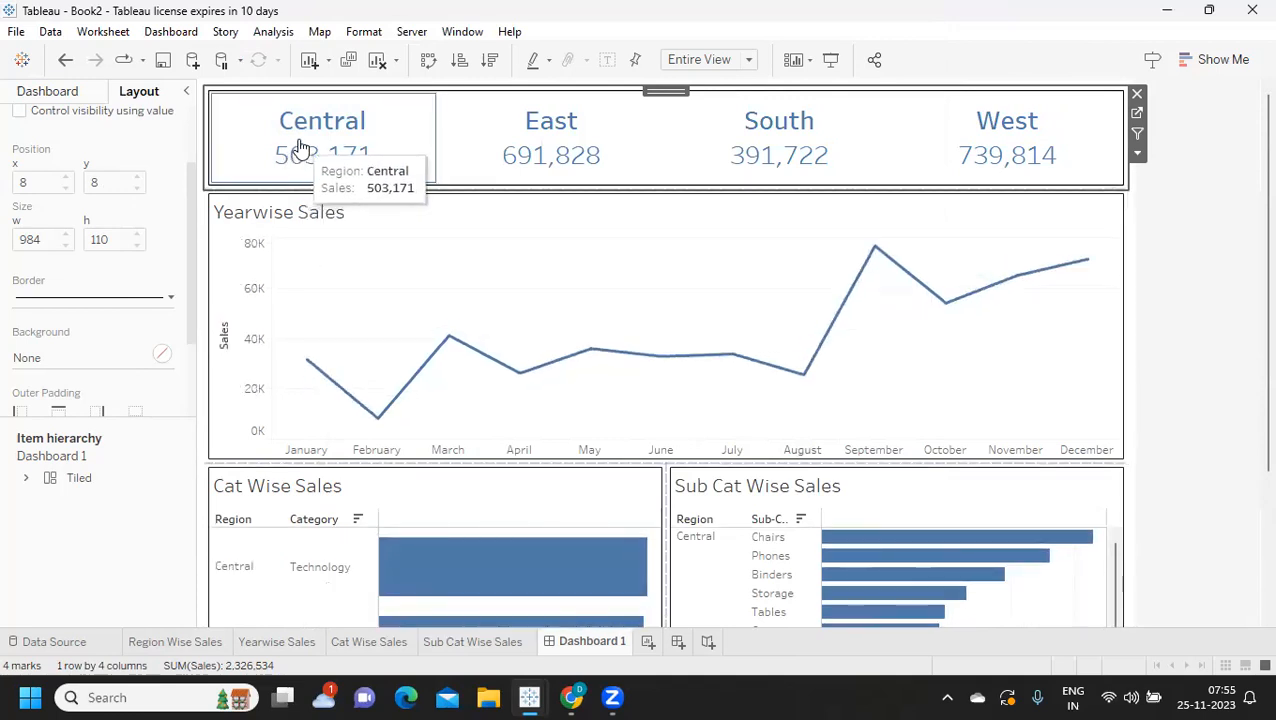
pyautogui.click(490, 138)
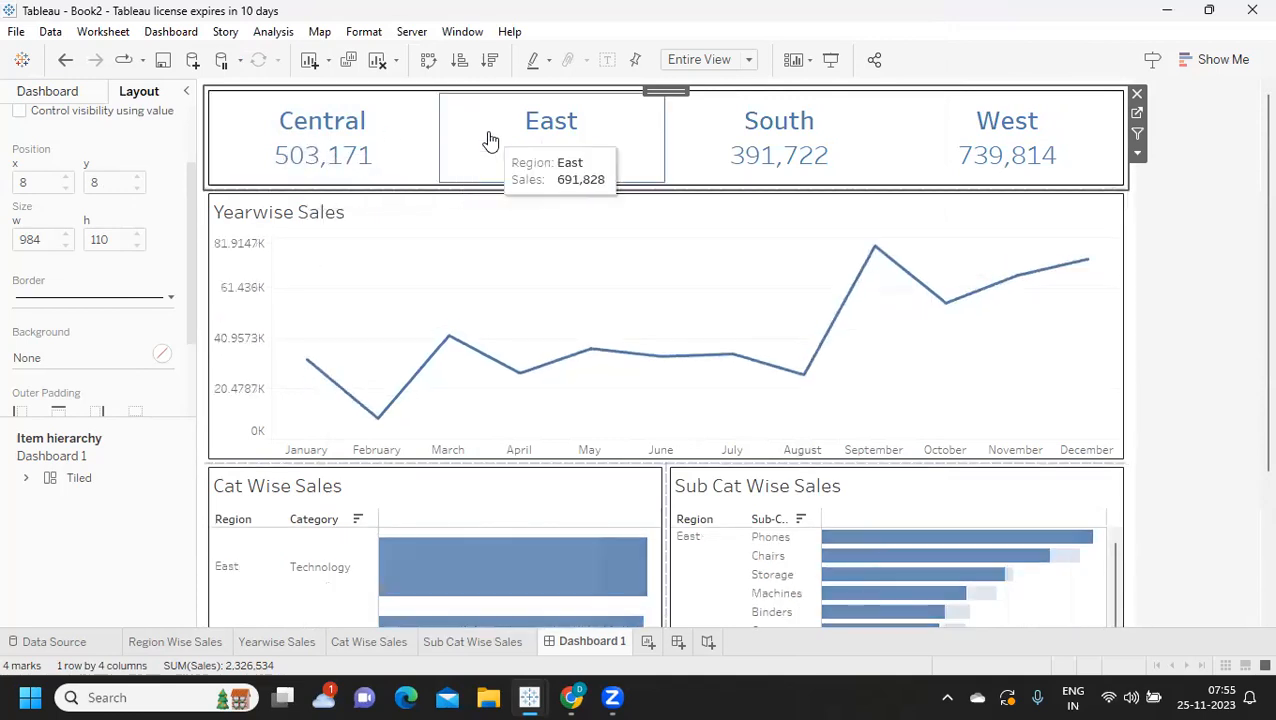
pyautogui.click(728, 140)
pyautogui.click(990, 145)
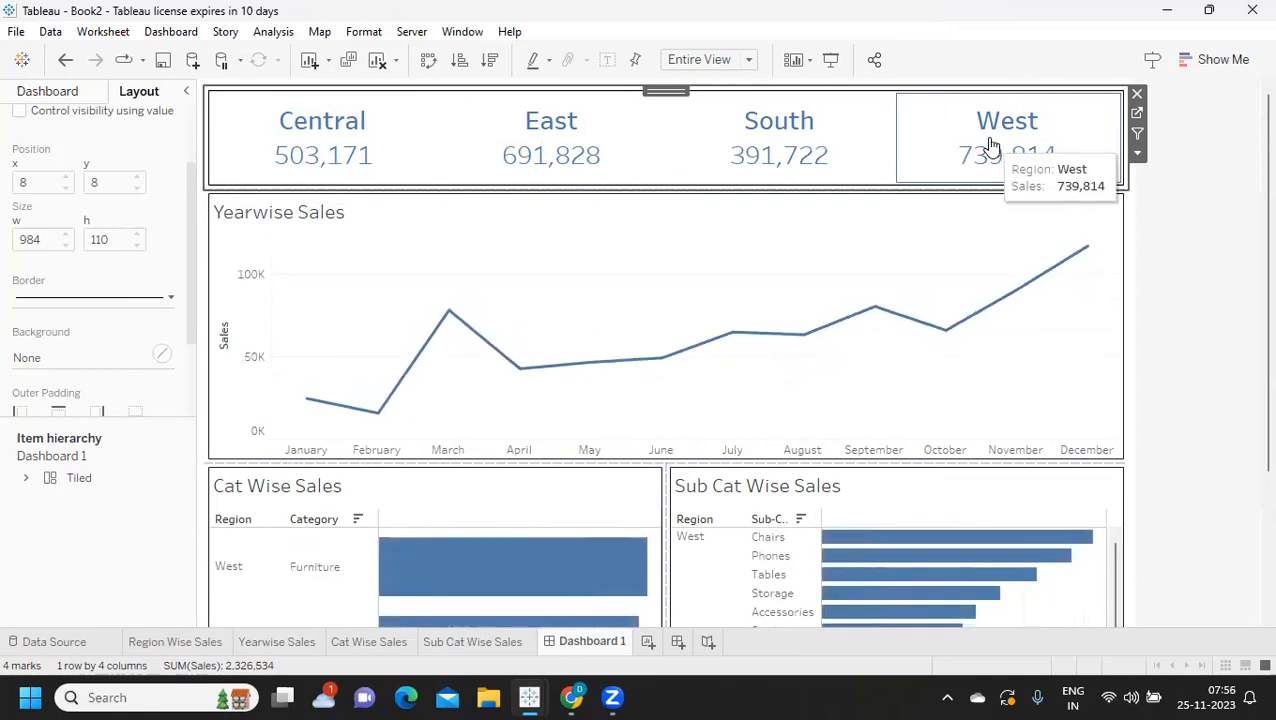
pyautogui.click(808, 138)
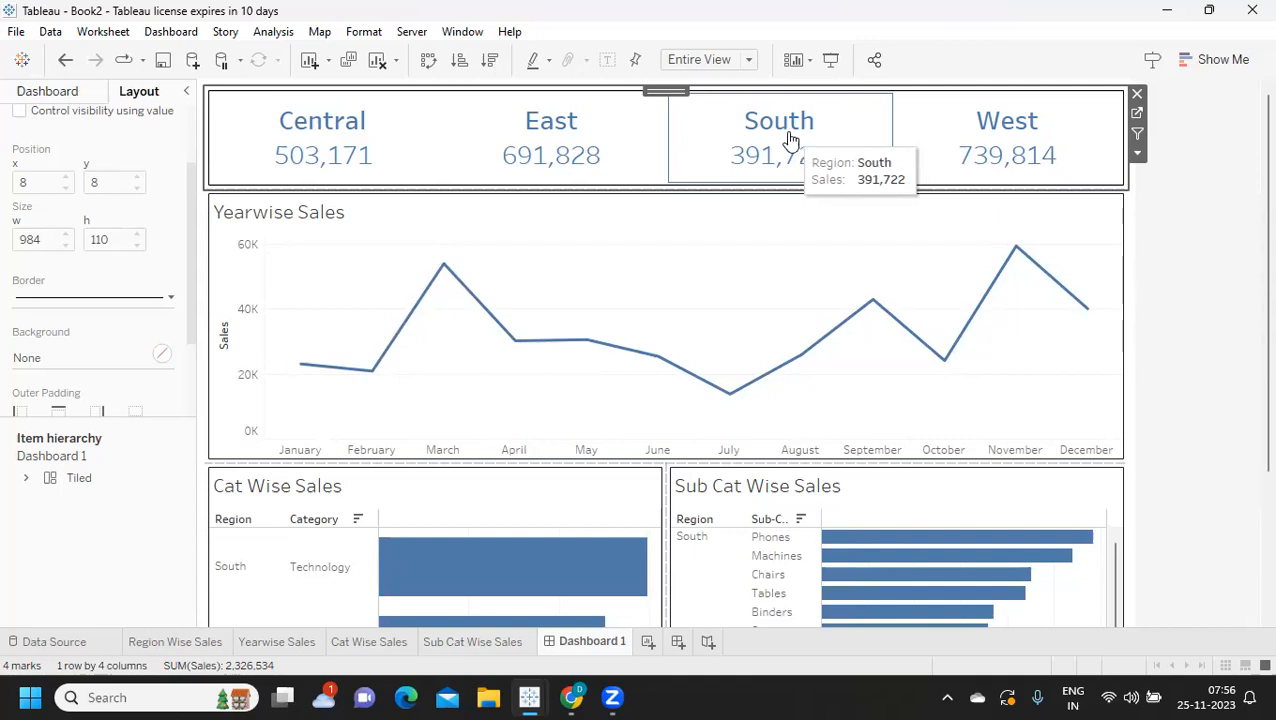
# - Enable the single-select only option for the Filter1 action
pyautogui.click(176, 33)
pyautogui.click(205, 293)
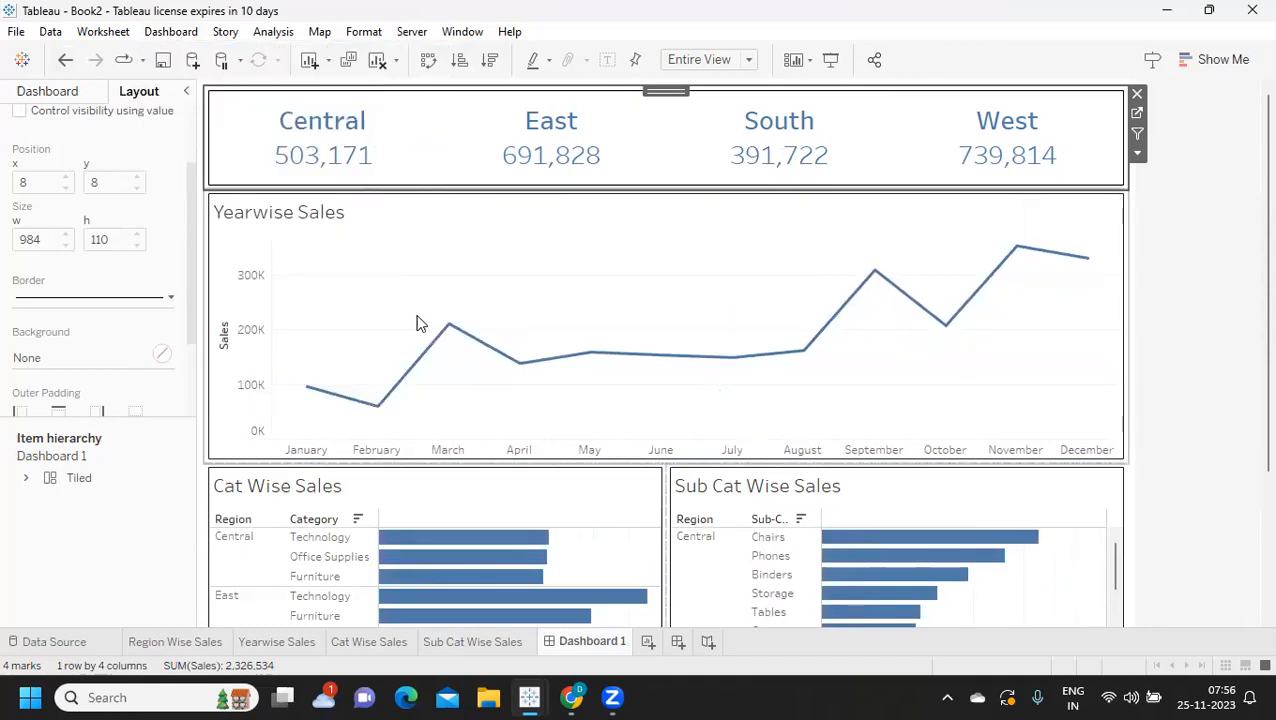
pyautogui.click(417, 300)
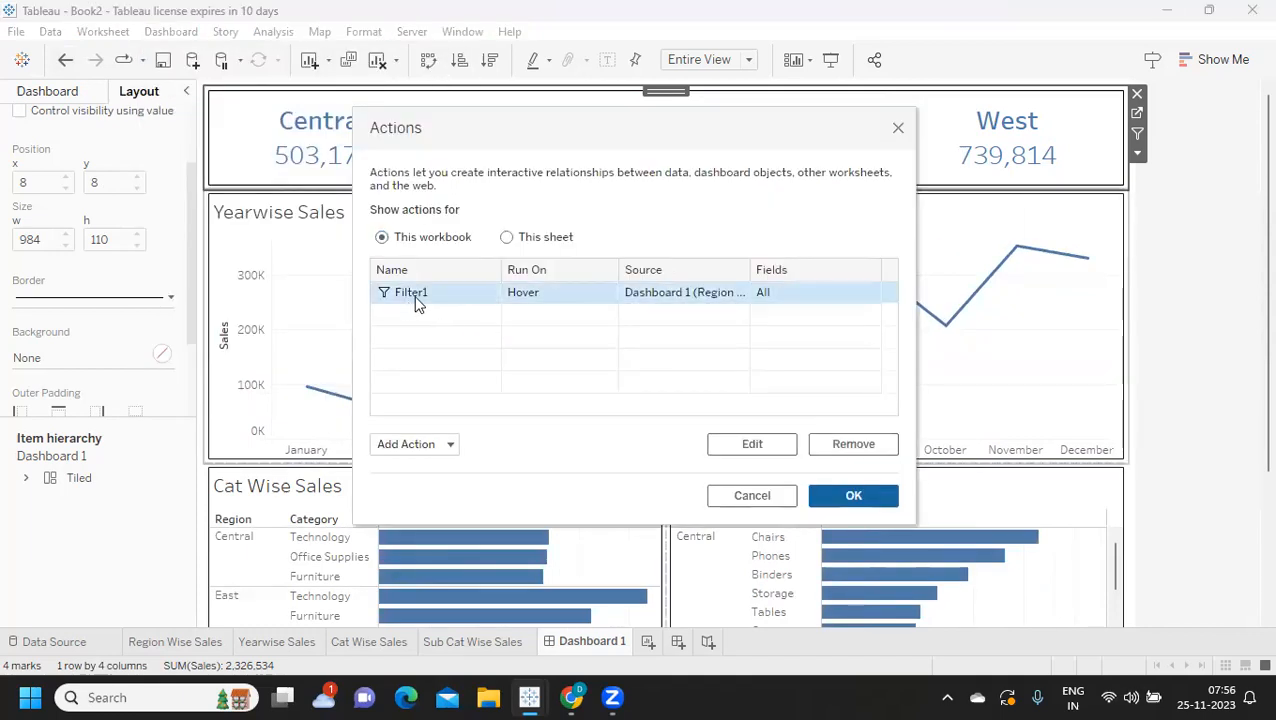
pyautogui.click(772, 449)
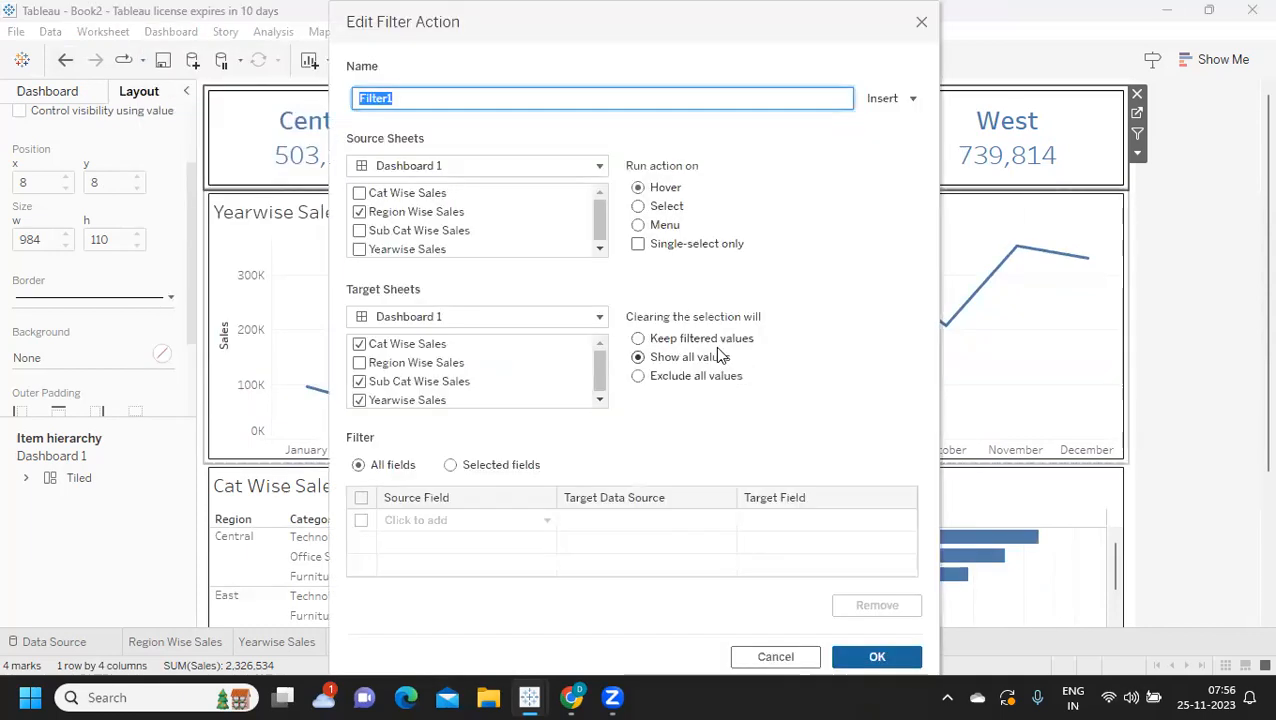
pyautogui.click(637, 247)
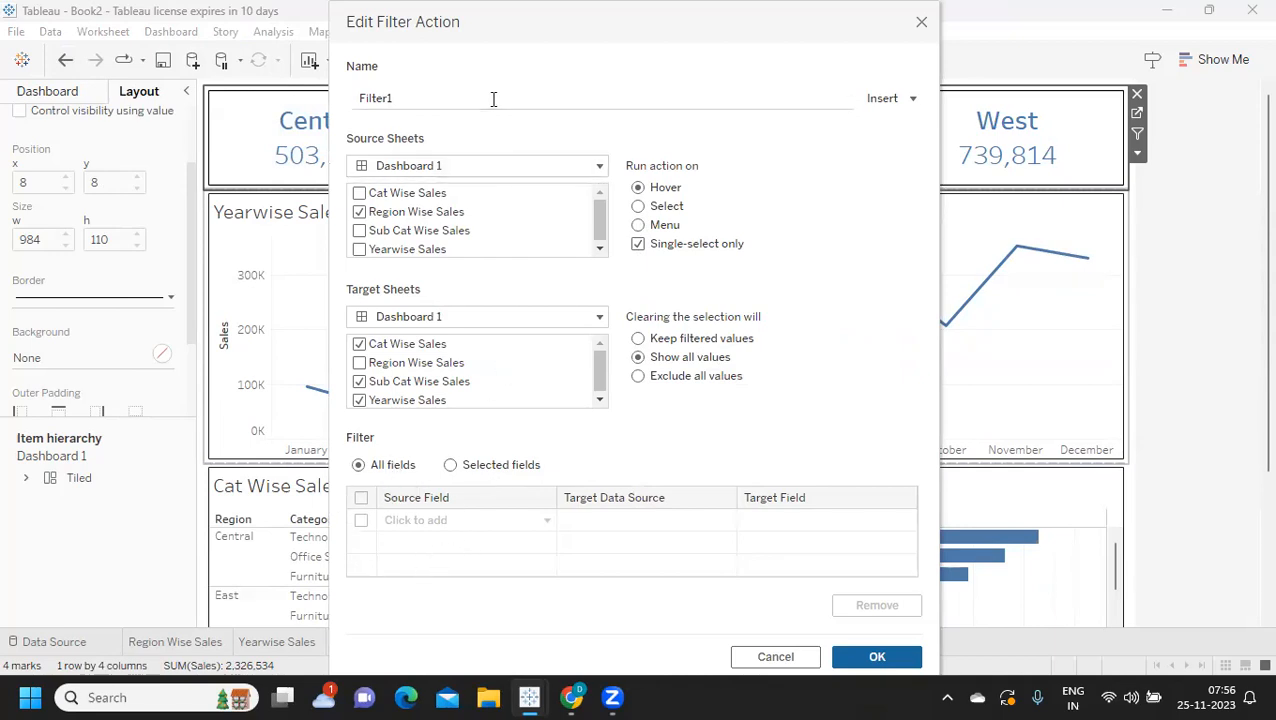
pyautogui.moveTo(496, 10); pyautogui.dragTo(590, 10)
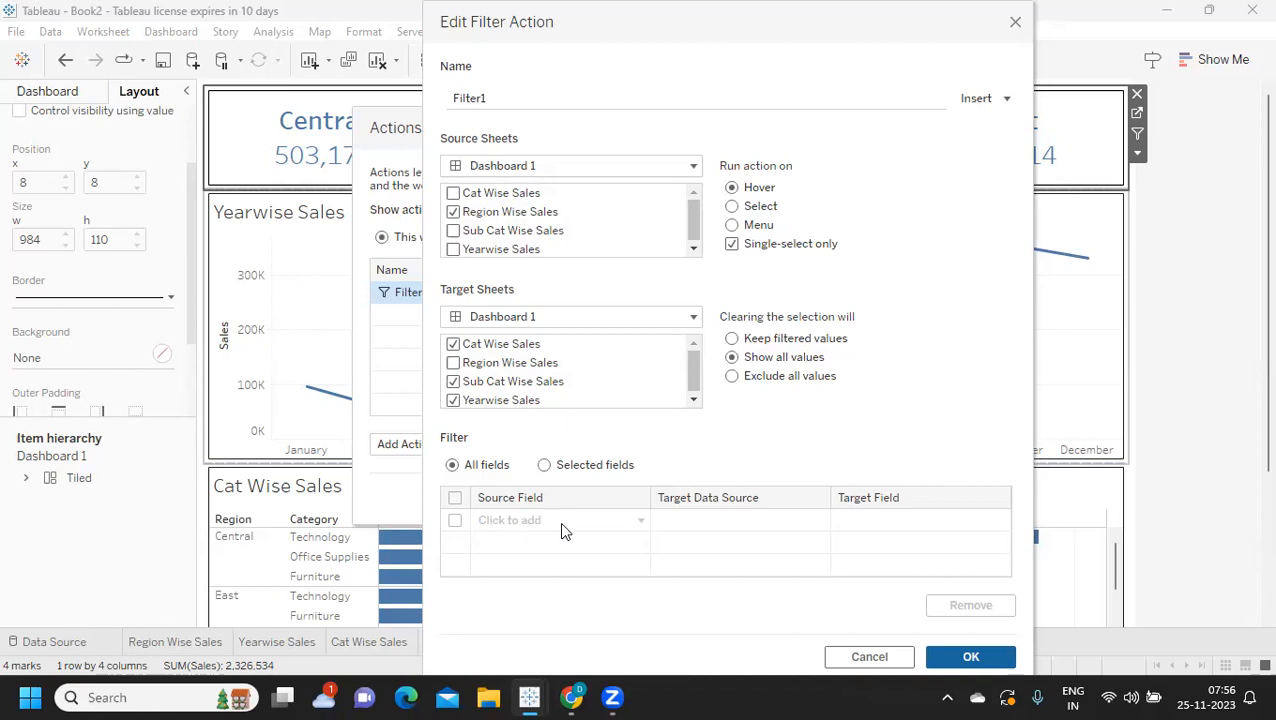
# - Switch the Filter1 action to selected fields, look at the available source fields and accept without adding one
pyautogui.click(544, 465)
pyautogui.click(532, 521)
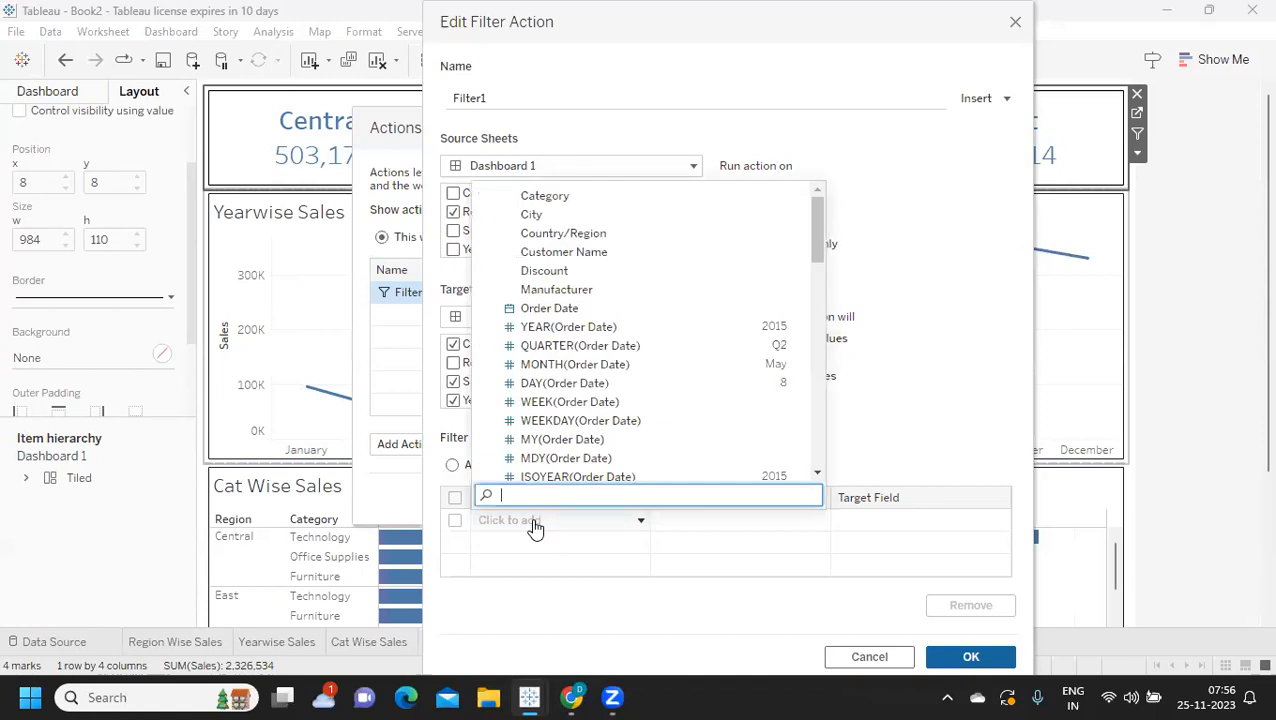
pyautogui.click(992, 300)
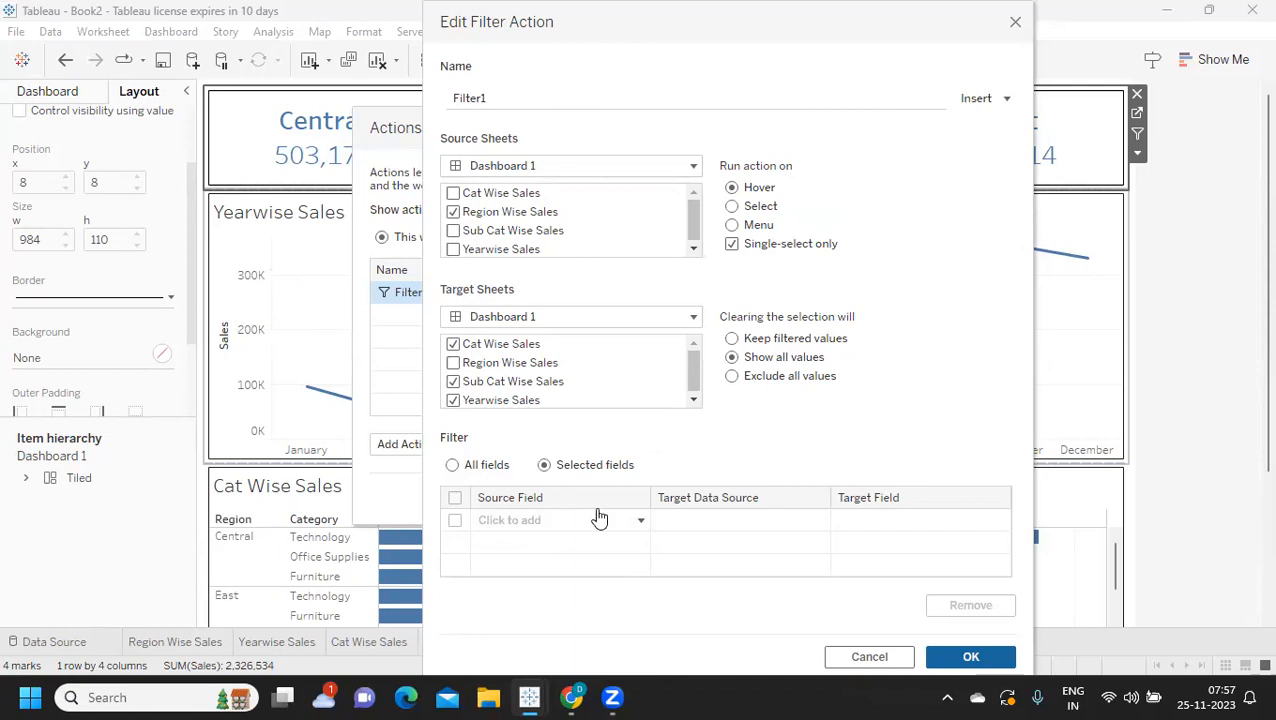
pyautogui.click(971, 658)
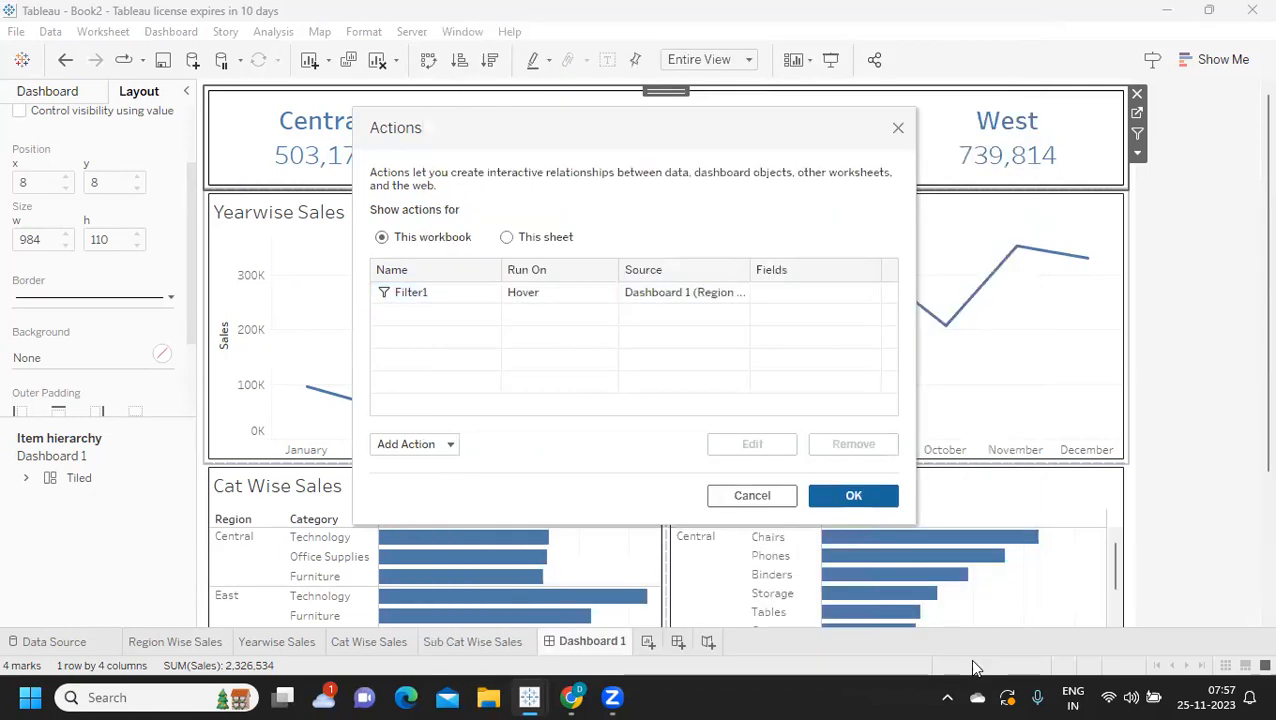
# - Remove the Filter1 action from the dashboard and leave the action list
pyautogui.click(418, 295)
pyautogui.click(852, 447)
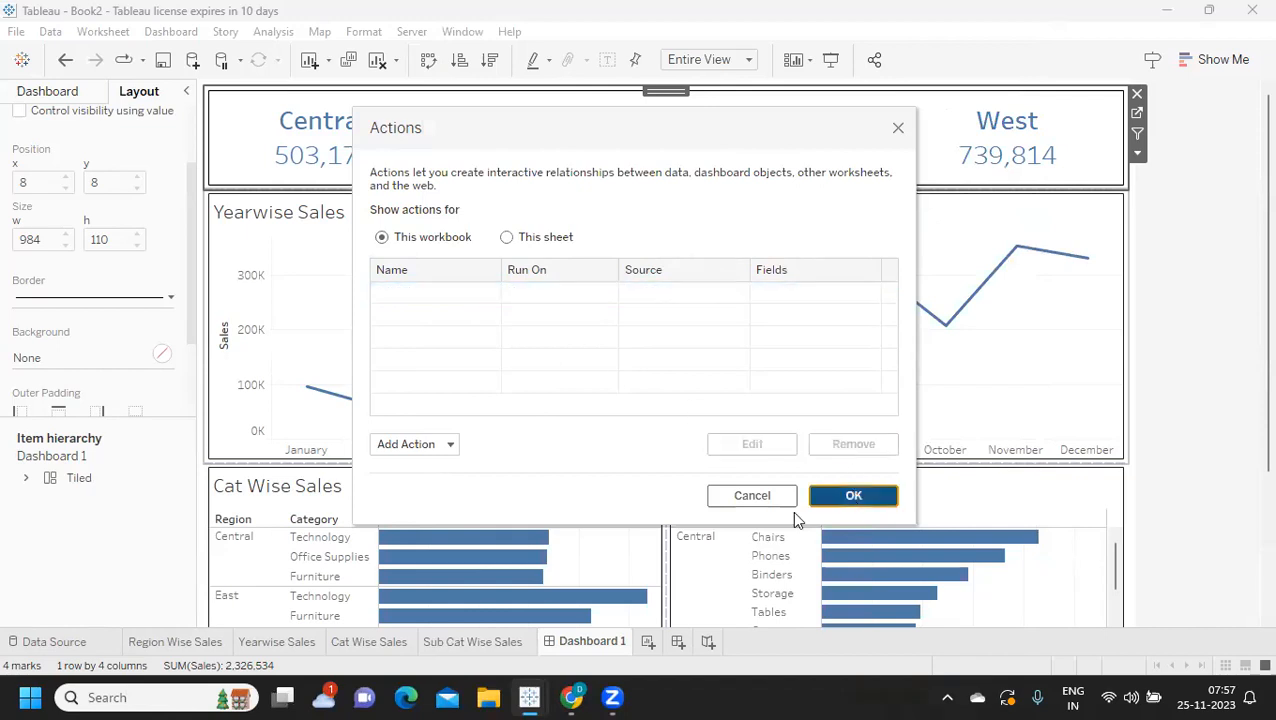
pyautogui.click(728, 491)
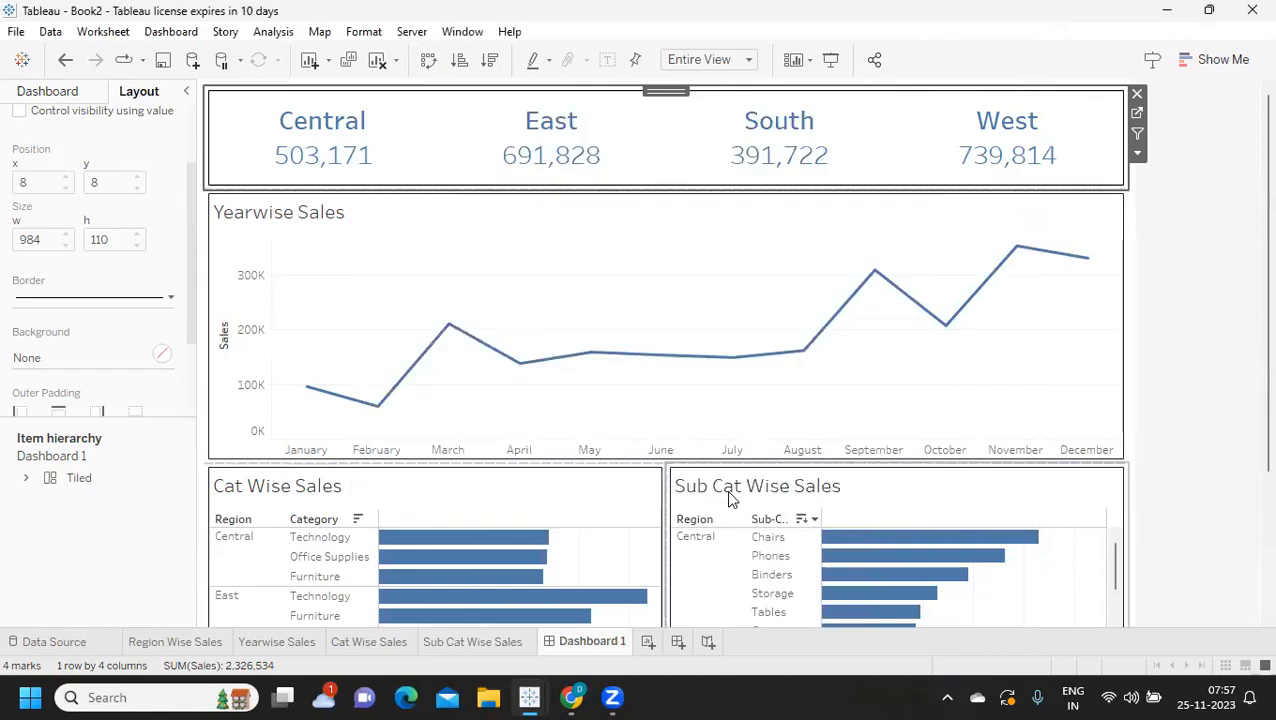
# - Add a highlight action to Dashboard 1 with Region Wise Sales as its only source sheet
pyautogui.click(165, 33)
pyautogui.click(209, 297)
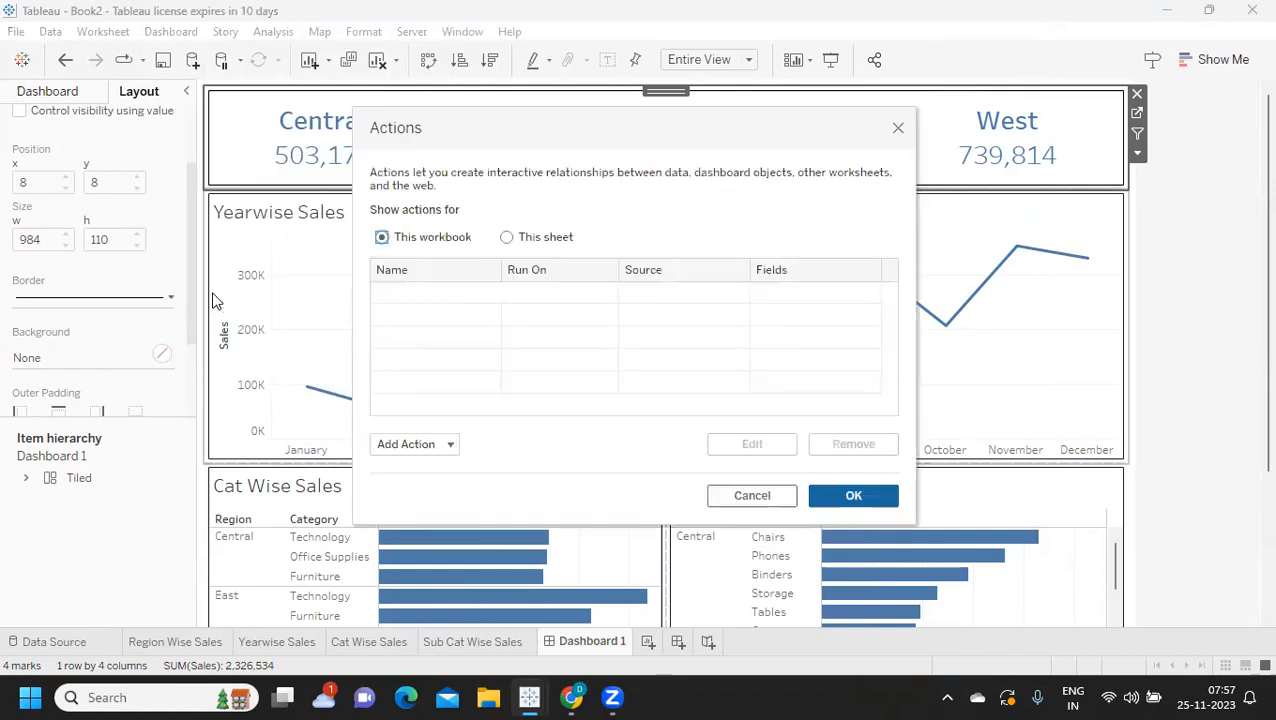
pyautogui.click(400, 445)
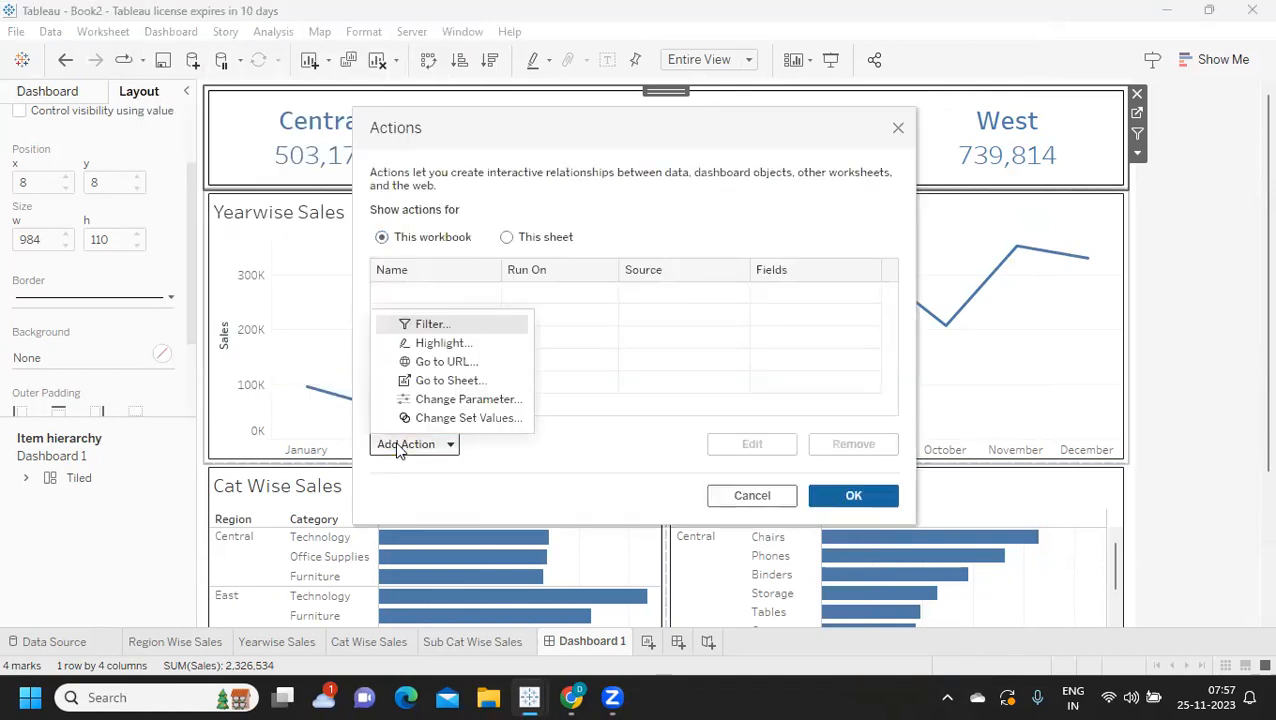
pyautogui.click(522, 453)
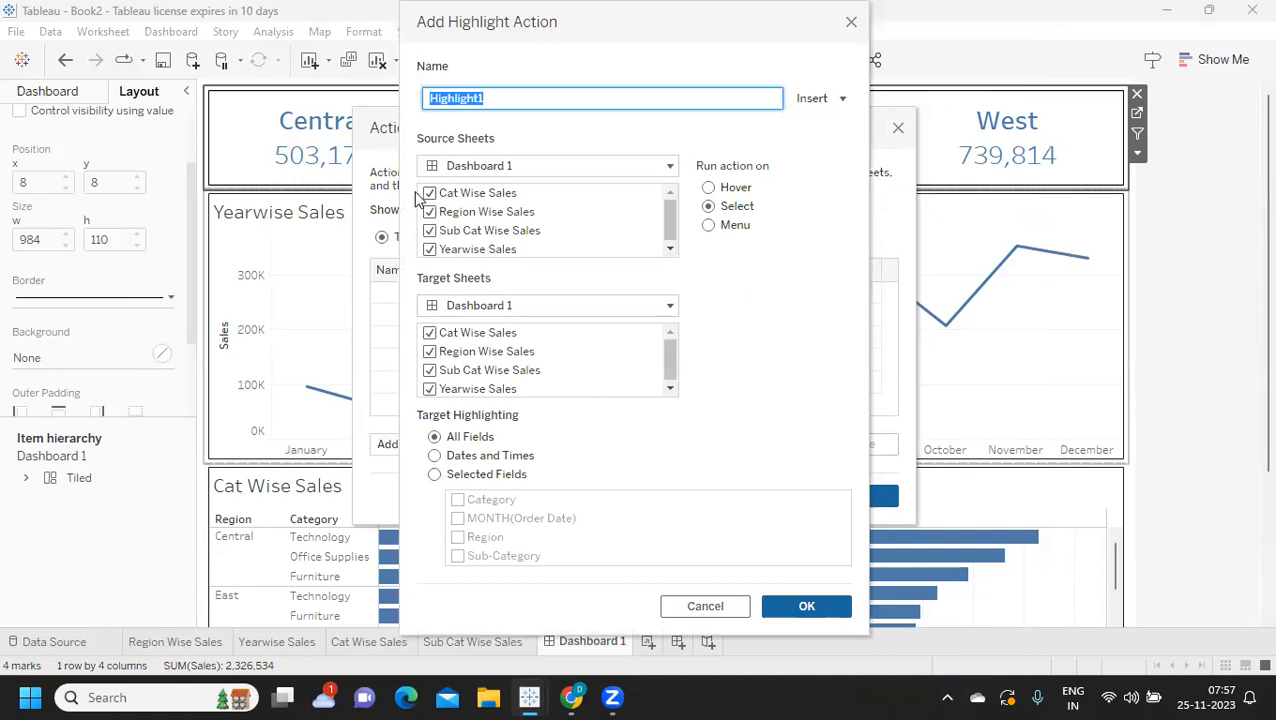
pyautogui.click(429, 193)
pyautogui.click(429, 230)
pyautogui.click(429, 249)
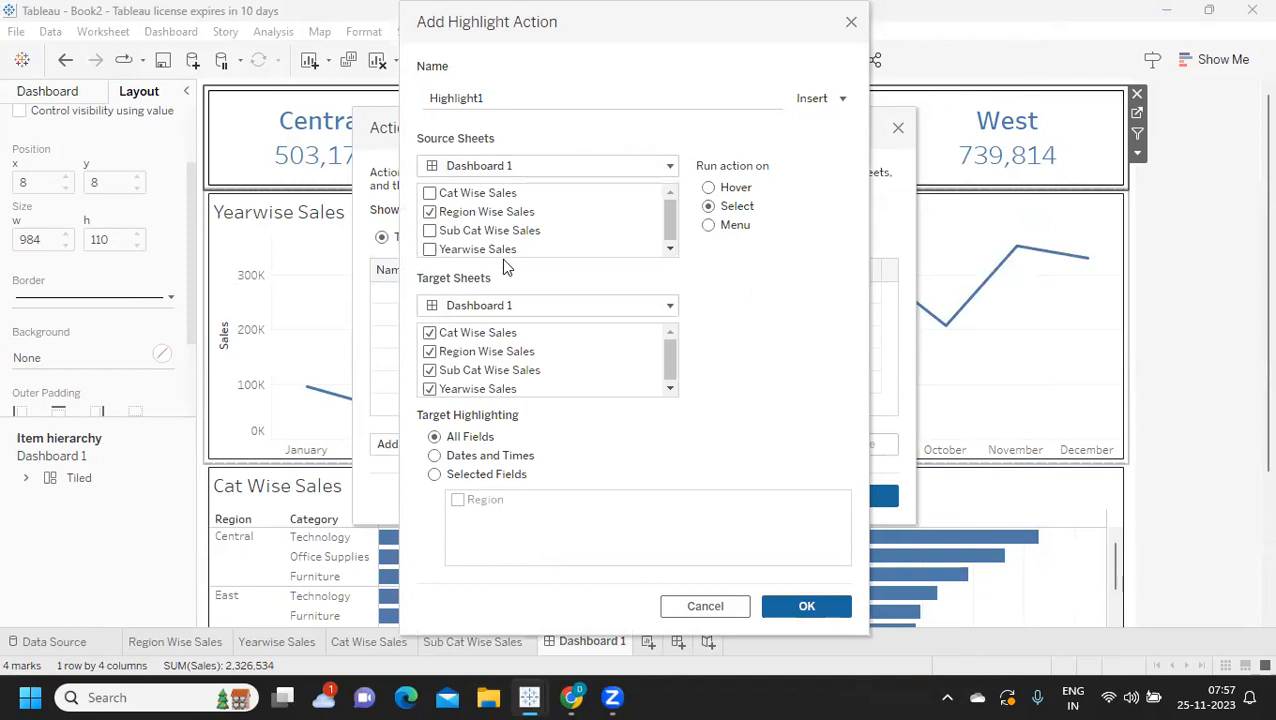
# - Review which dashboards and sheets are available as source and target for the highlight action
pyautogui.click(492, 175)
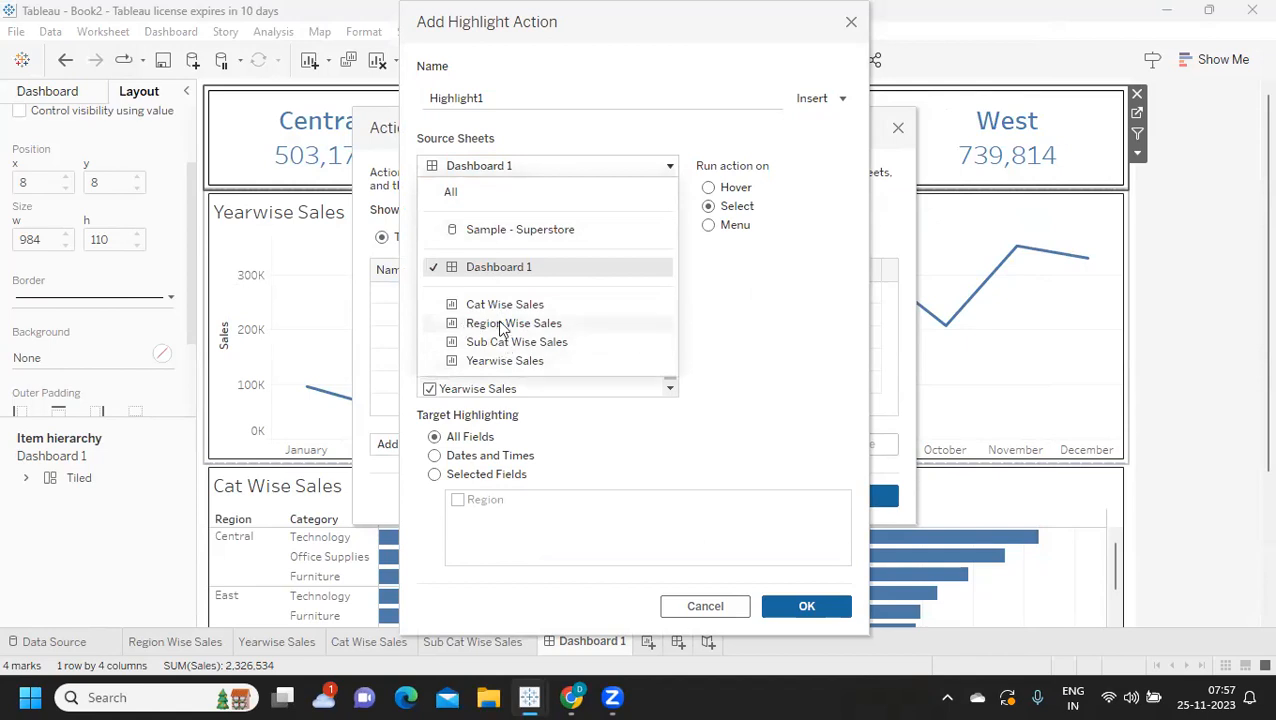
pyautogui.click(510, 168)
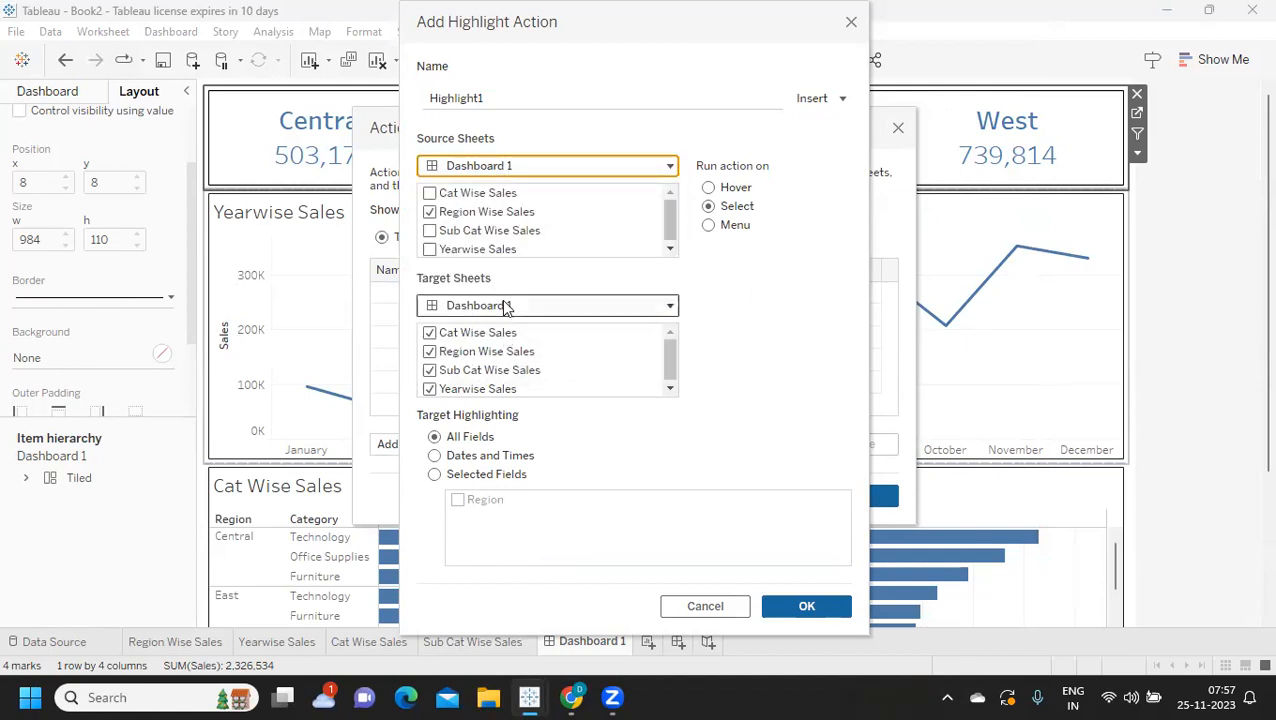
pyautogui.click(505, 307)
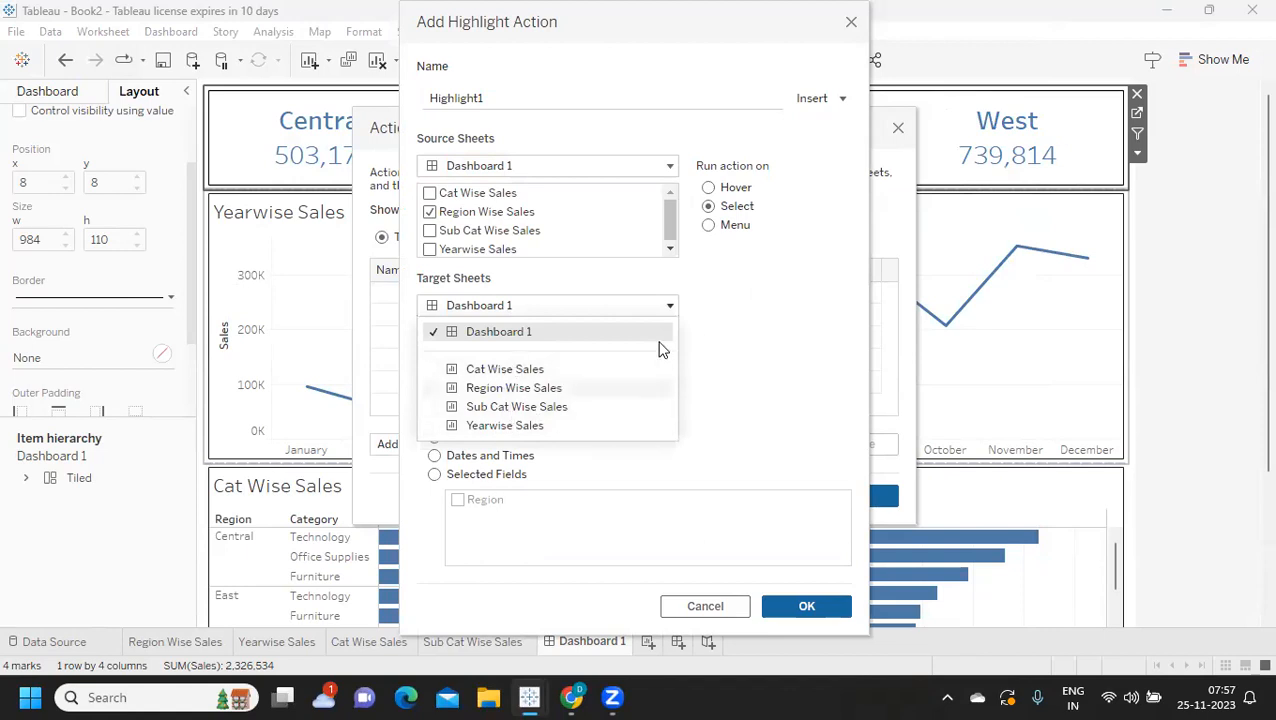
pyautogui.click(711, 321)
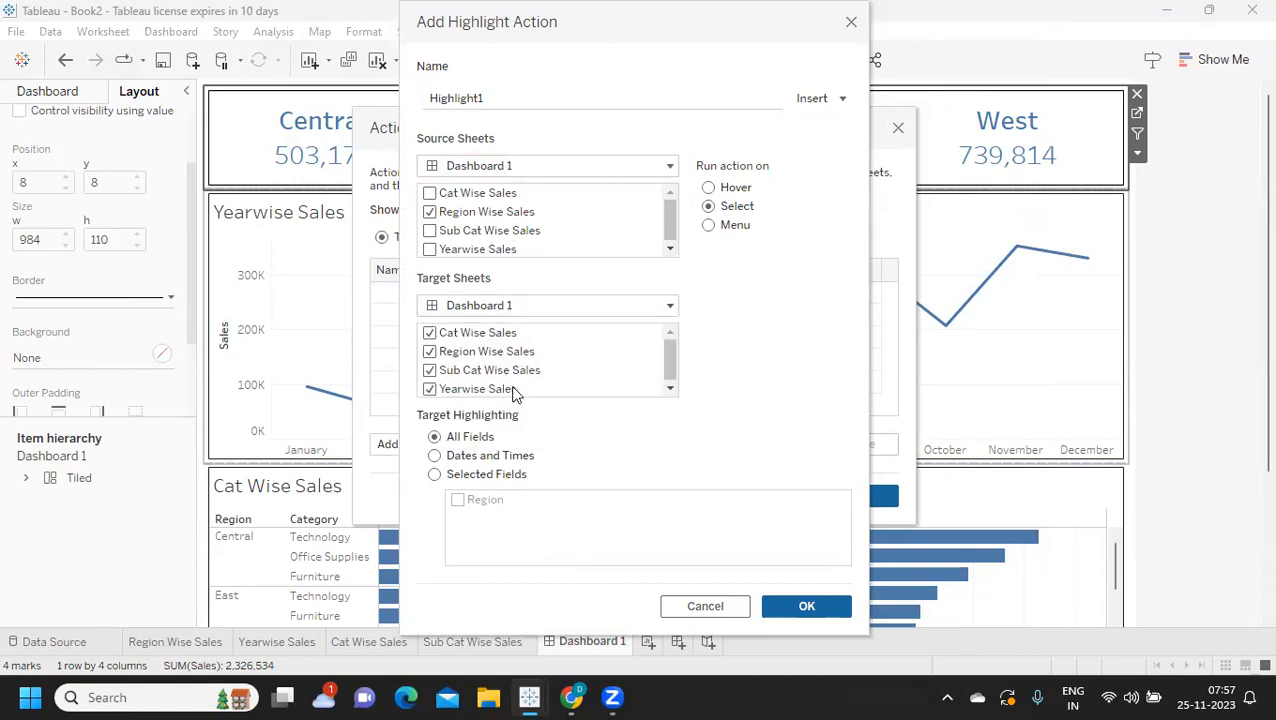
pyautogui.click(513, 309)
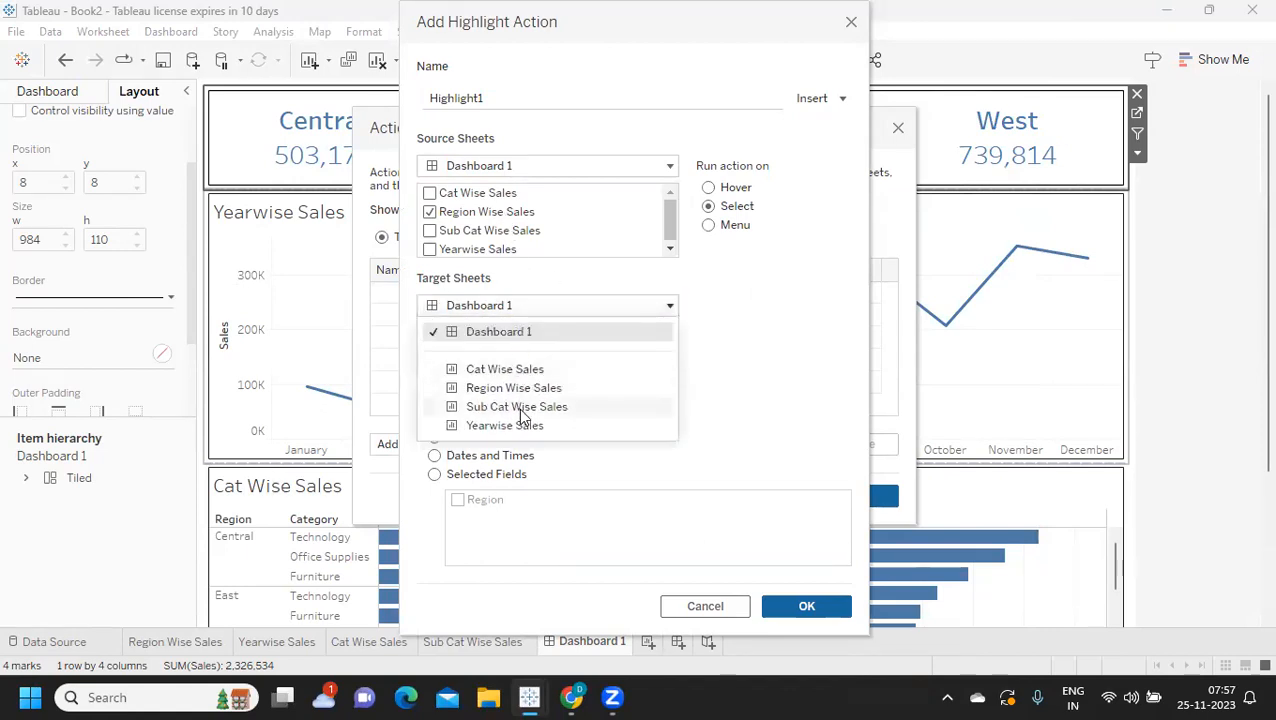
pyautogui.click(778, 335)
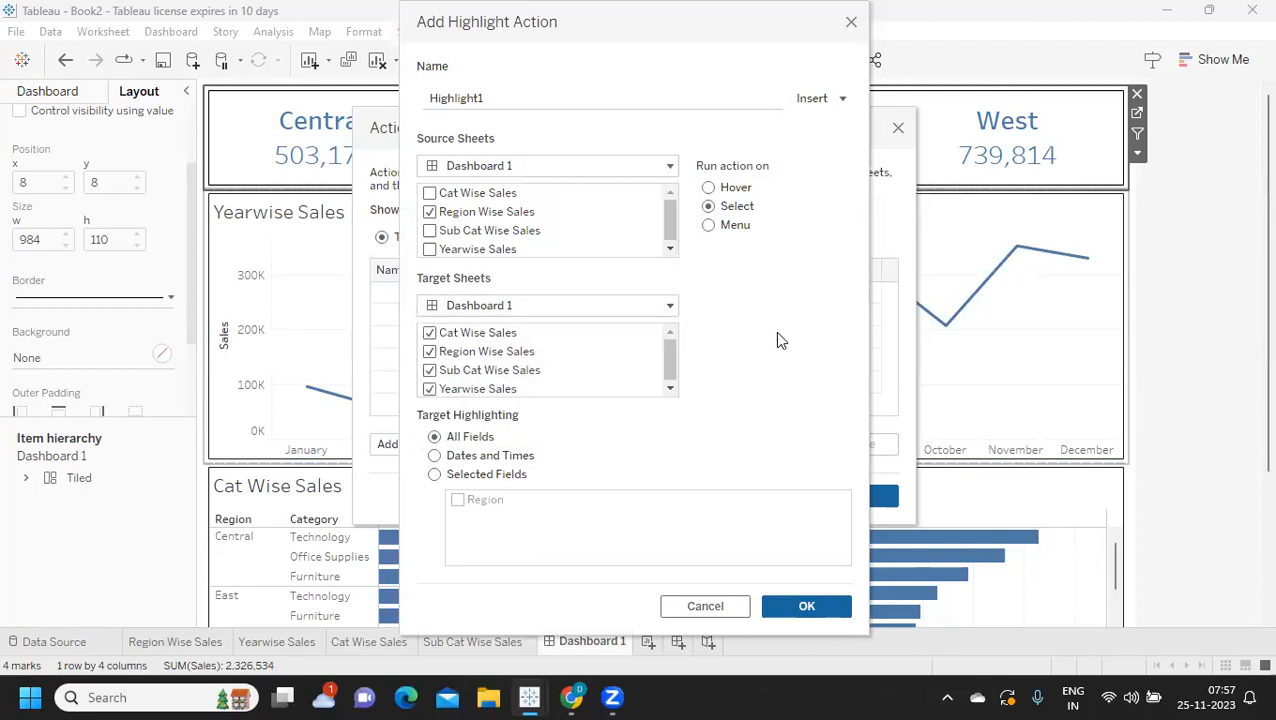
# - Exclude Region Wise Sales from the highlight action's target sheets and save the action
pyautogui.click(430, 334)
pyautogui.click(430, 352)
pyautogui.click(828, 612)
pyautogui.click(850, 497)
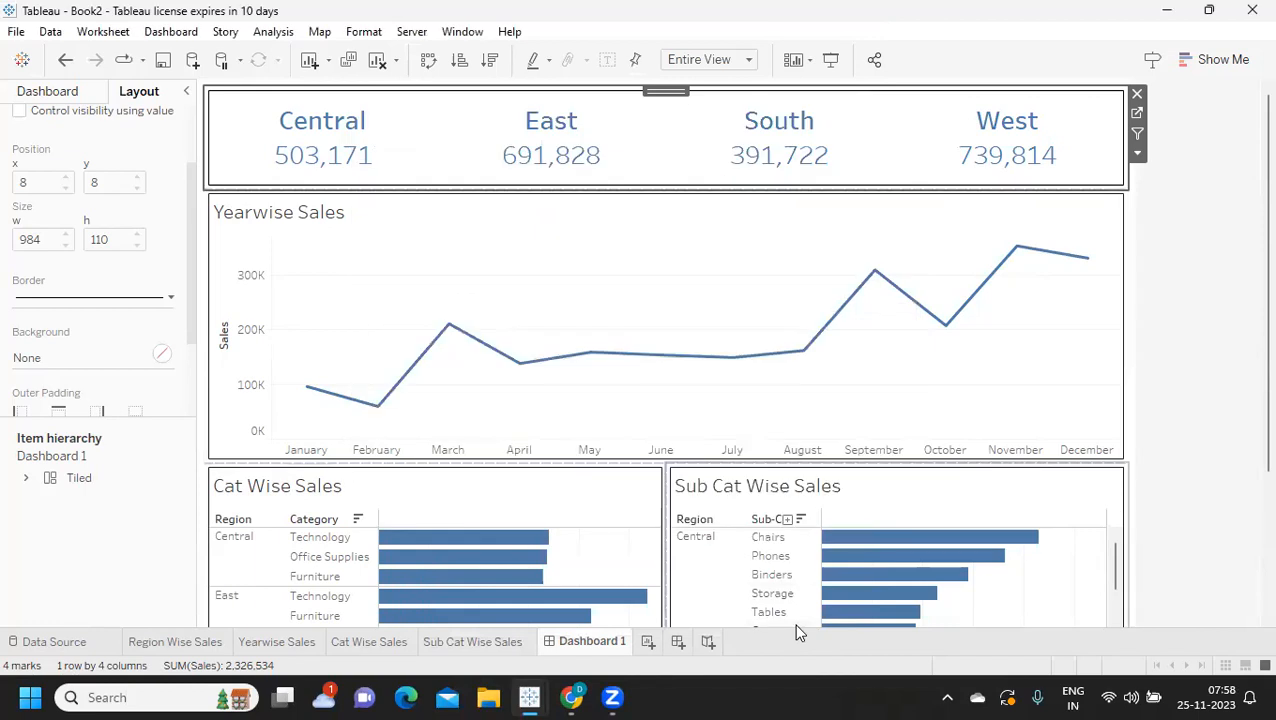
# - Select the Central region and examine the highlighting in the Cat Wise and Sub Cat Wise Sales charts
pyautogui.click(330, 163)
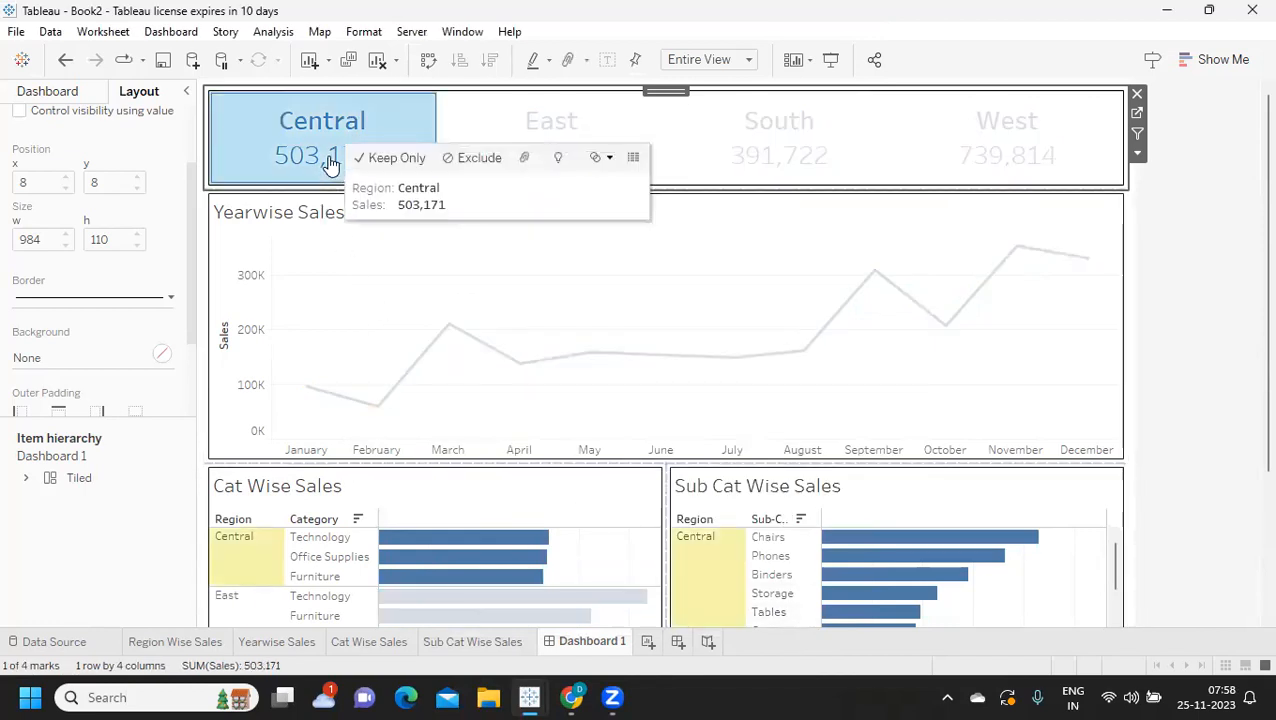
pyautogui.scroll(-5, 1205, 358)
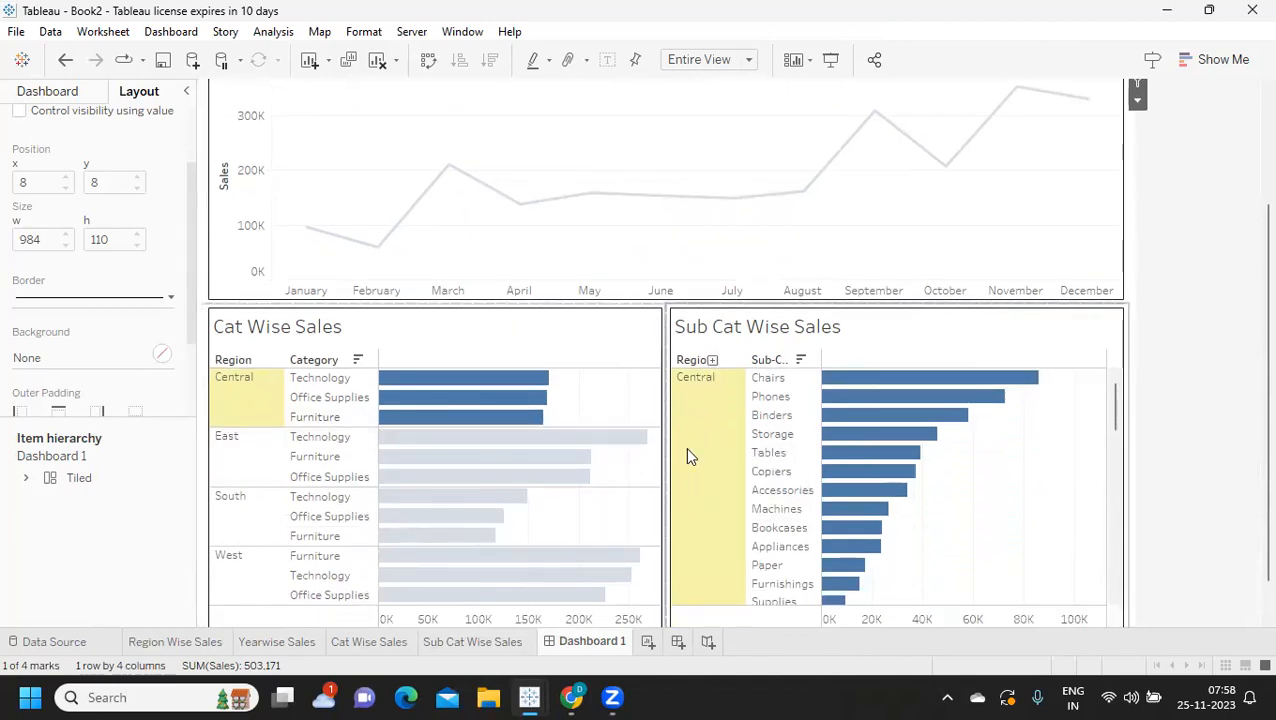
# - Add the Region field to the rows of the Yearwise Sales sheet, ahead of Sales, and return to Dashboard 1
pyautogui.scroll(2, 685, 456)
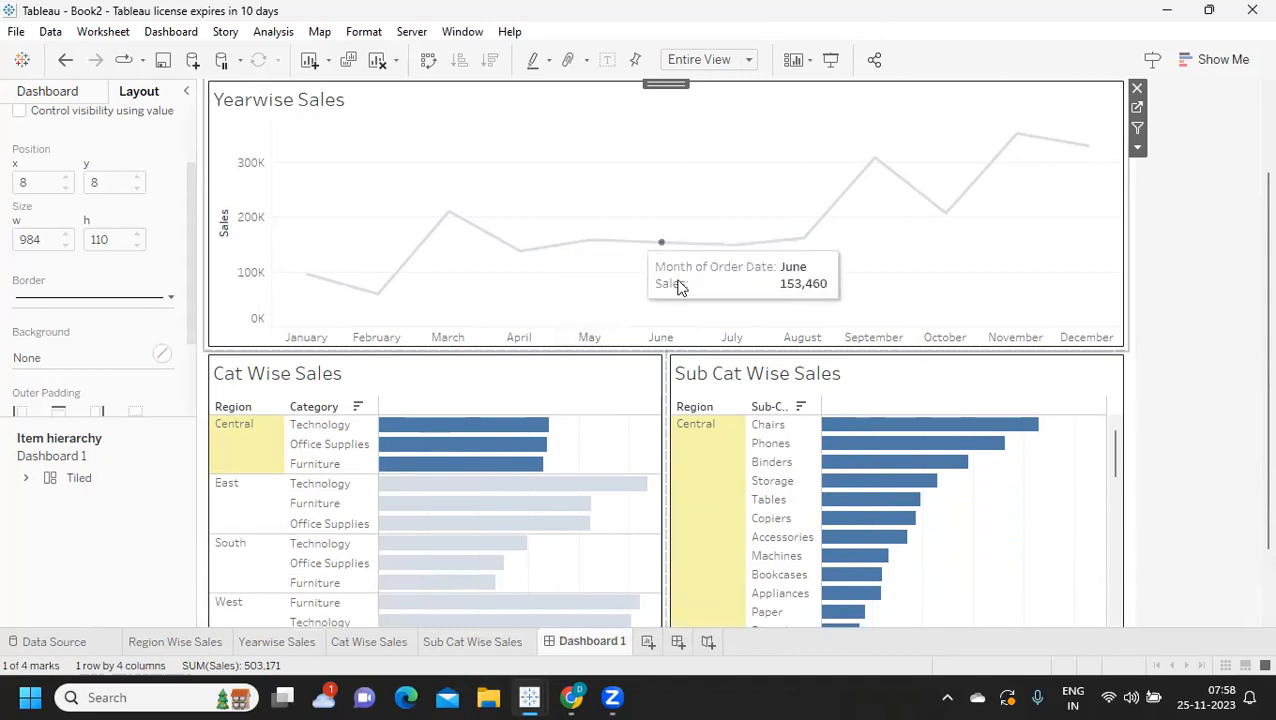
pyautogui.click(1137, 106)
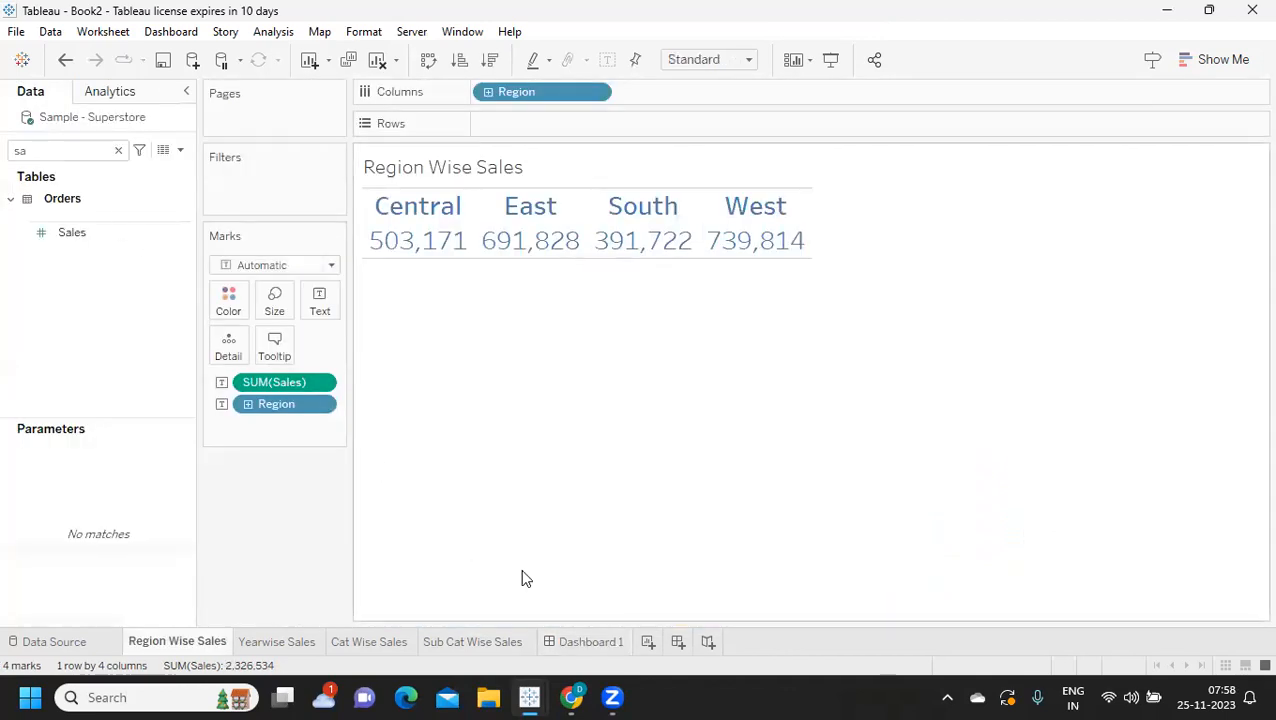
pyautogui.click(294, 638)
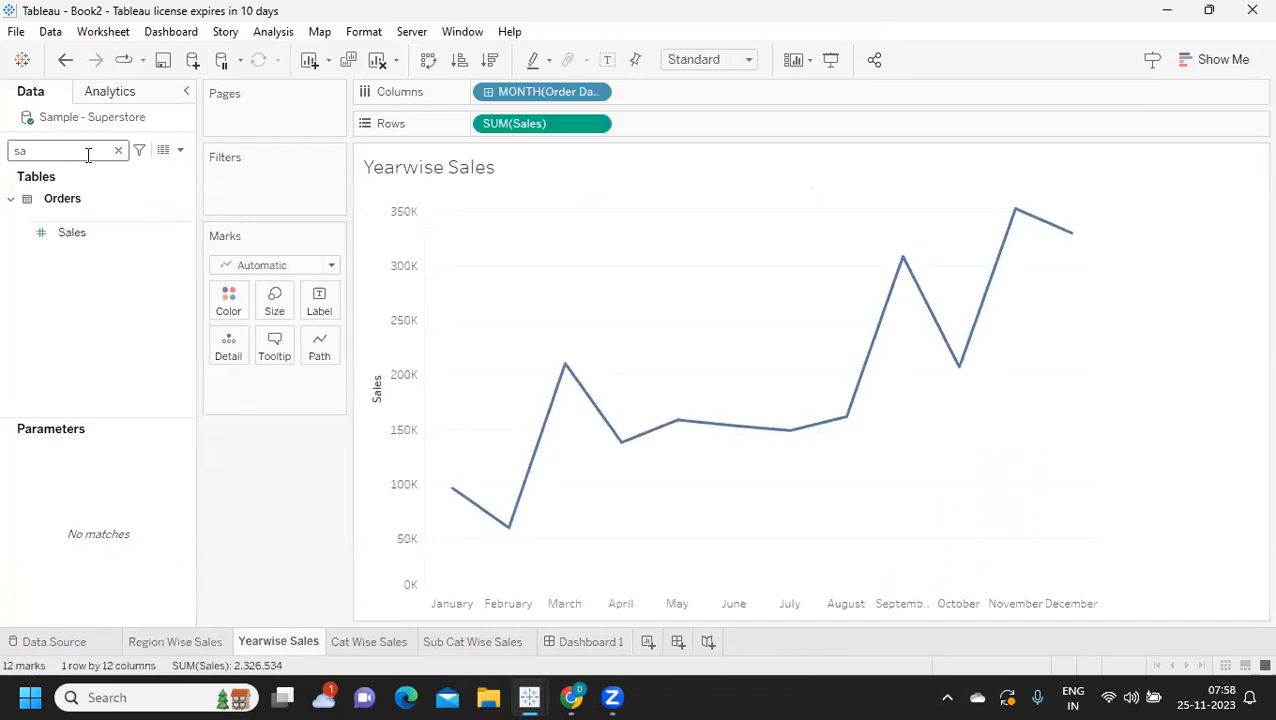
pyautogui.write('re')
pyautogui.moveTo(102, 261); pyautogui.dragTo(499, 133)
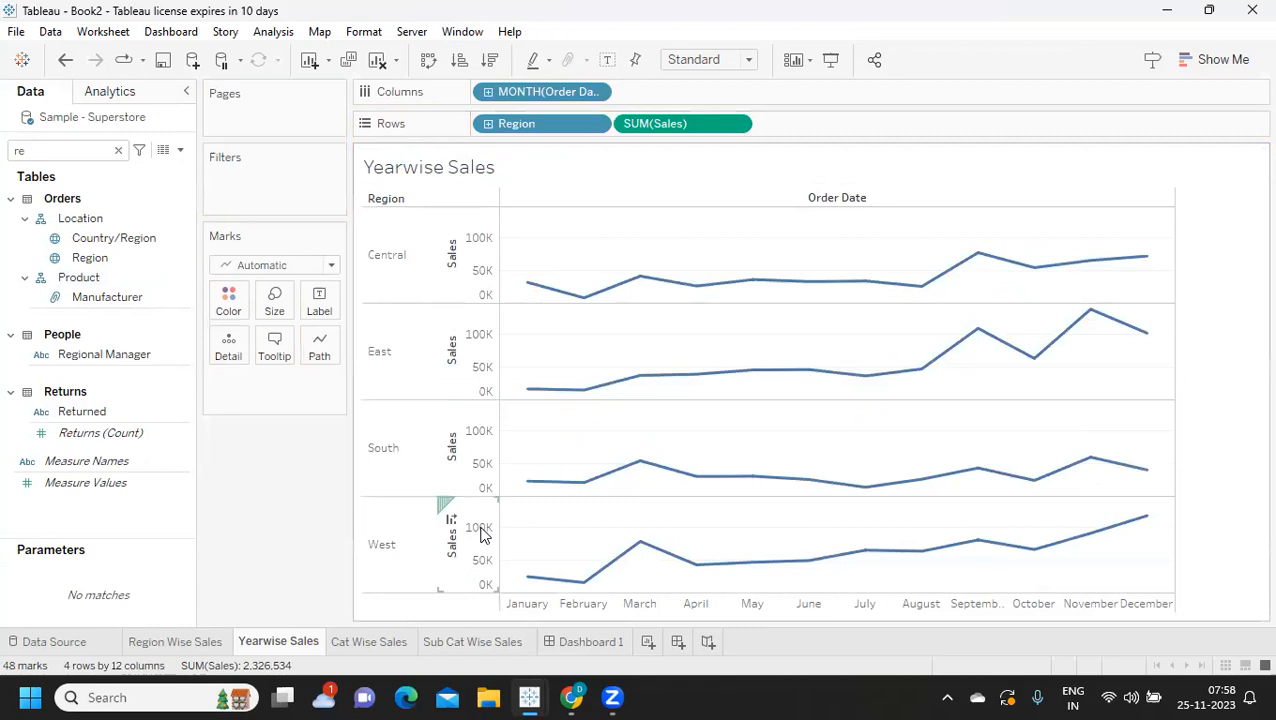
pyautogui.click(578, 642)
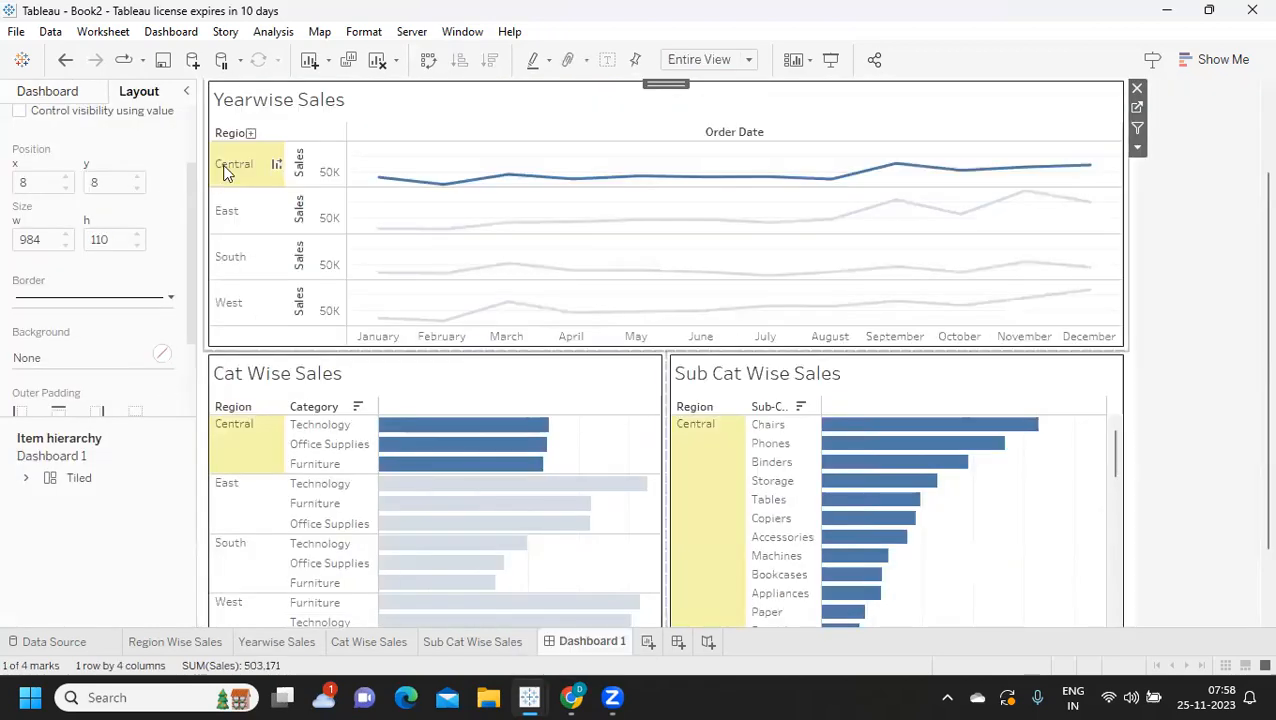
# - Select the East, South and West regions in turn, examine the highlighting across the charts, and clear the selection
pyautogui.scroll(1, 1199, 505)
pyautogui.scroll(3, 1199, 505)
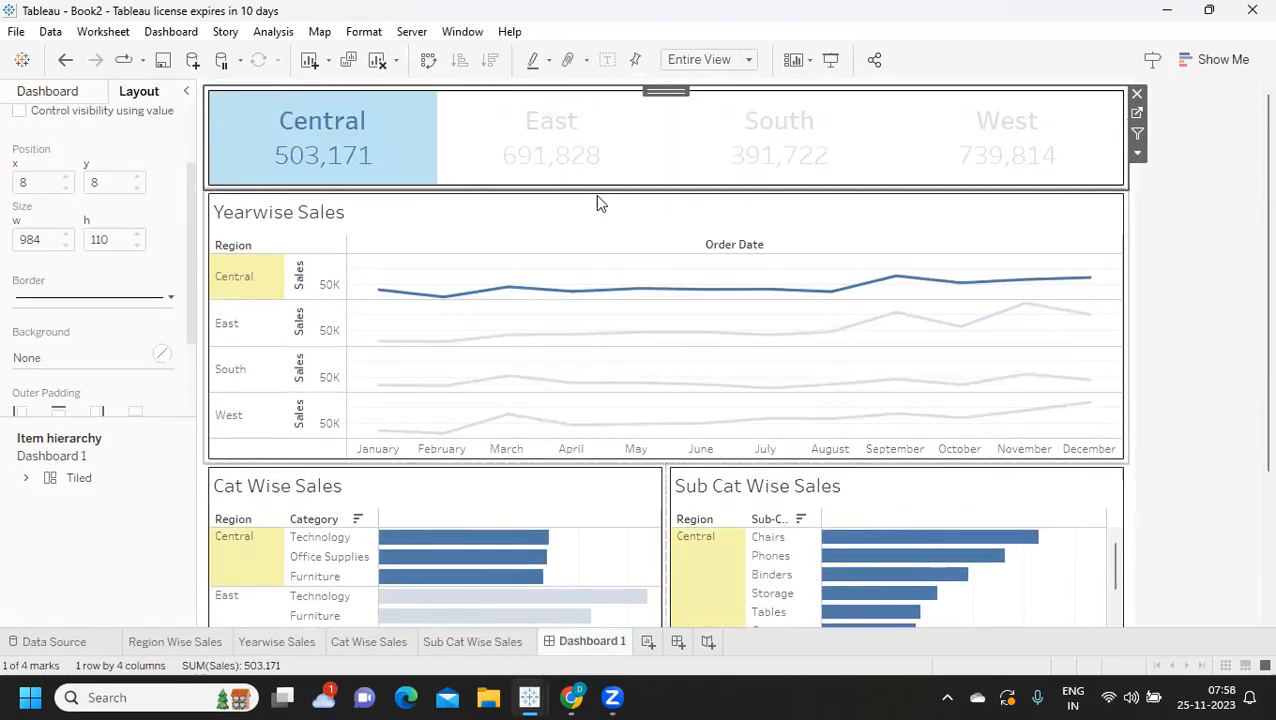
pyautogui.click(549, 152)
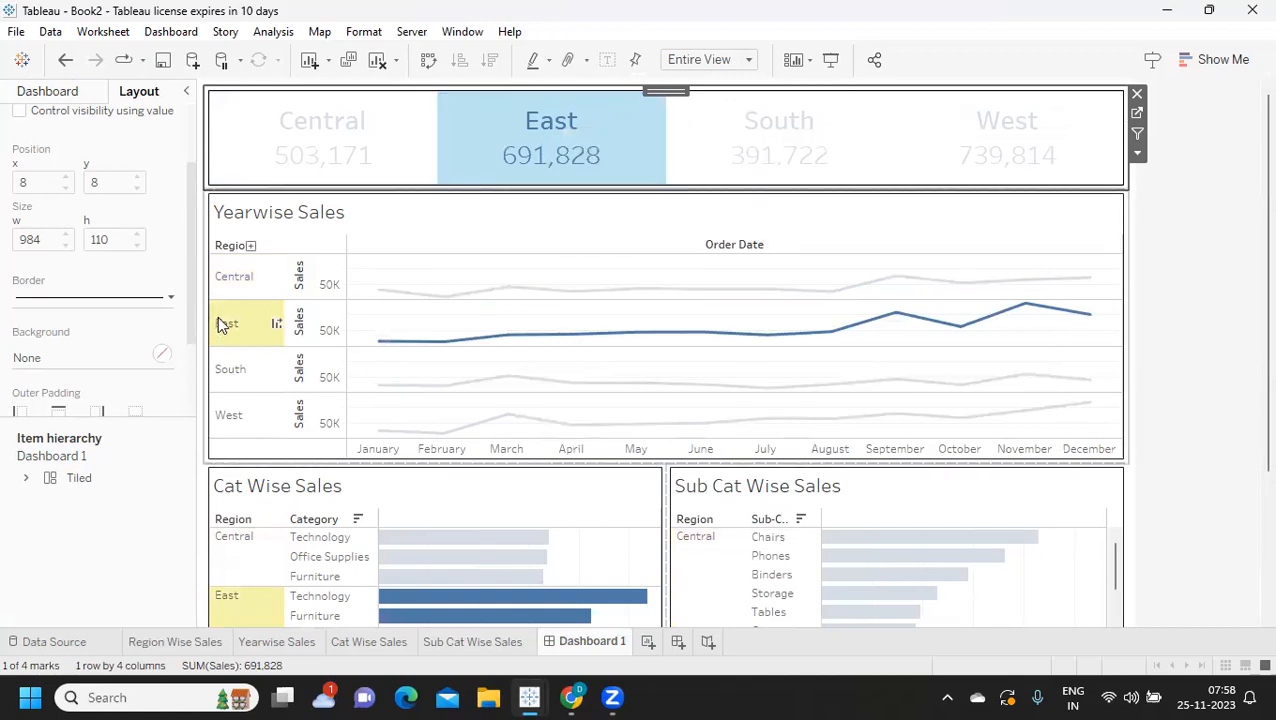
pyautogui.click(757, 128)
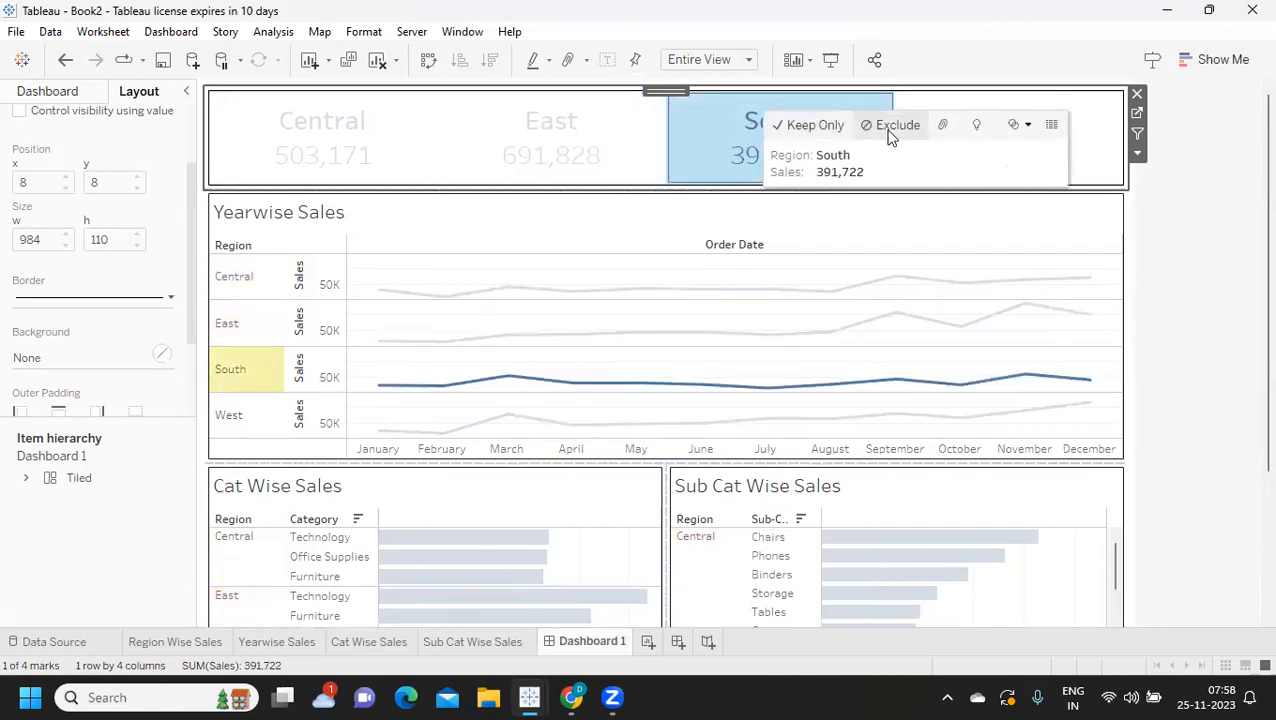
pyautogui.click(1010, 160)
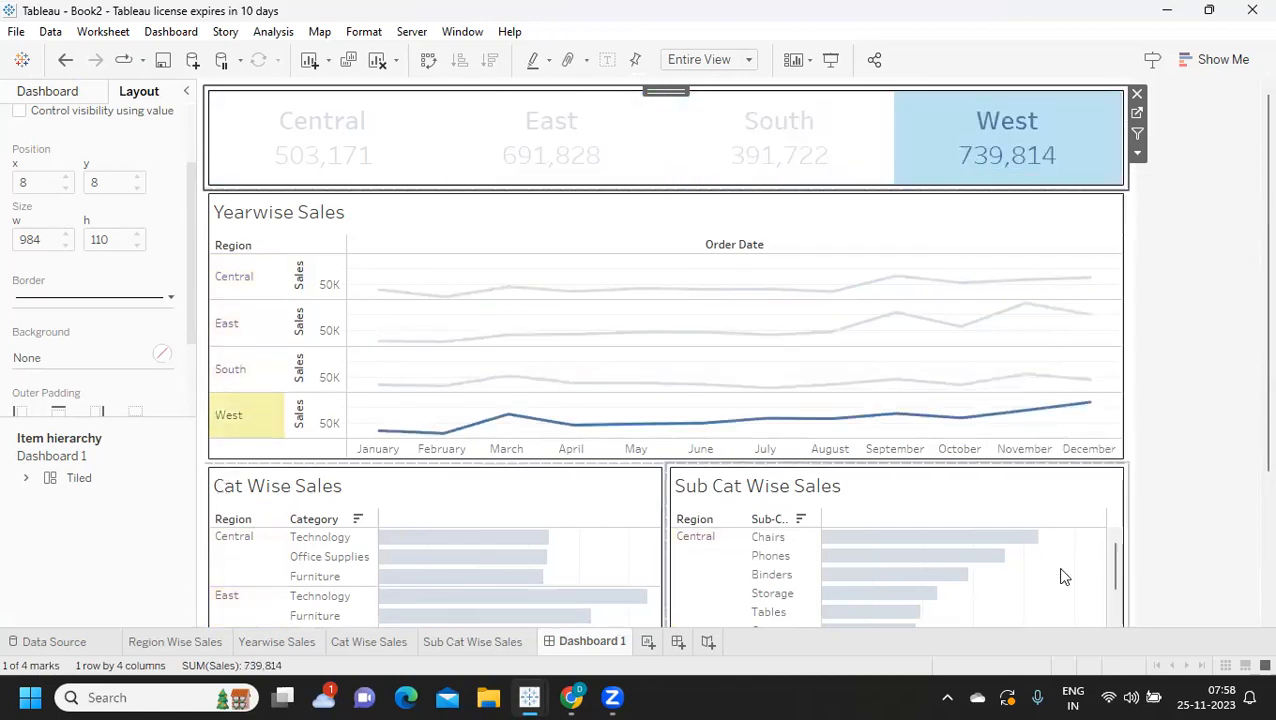
pyautogui.scroll(-5, 1085, 458)
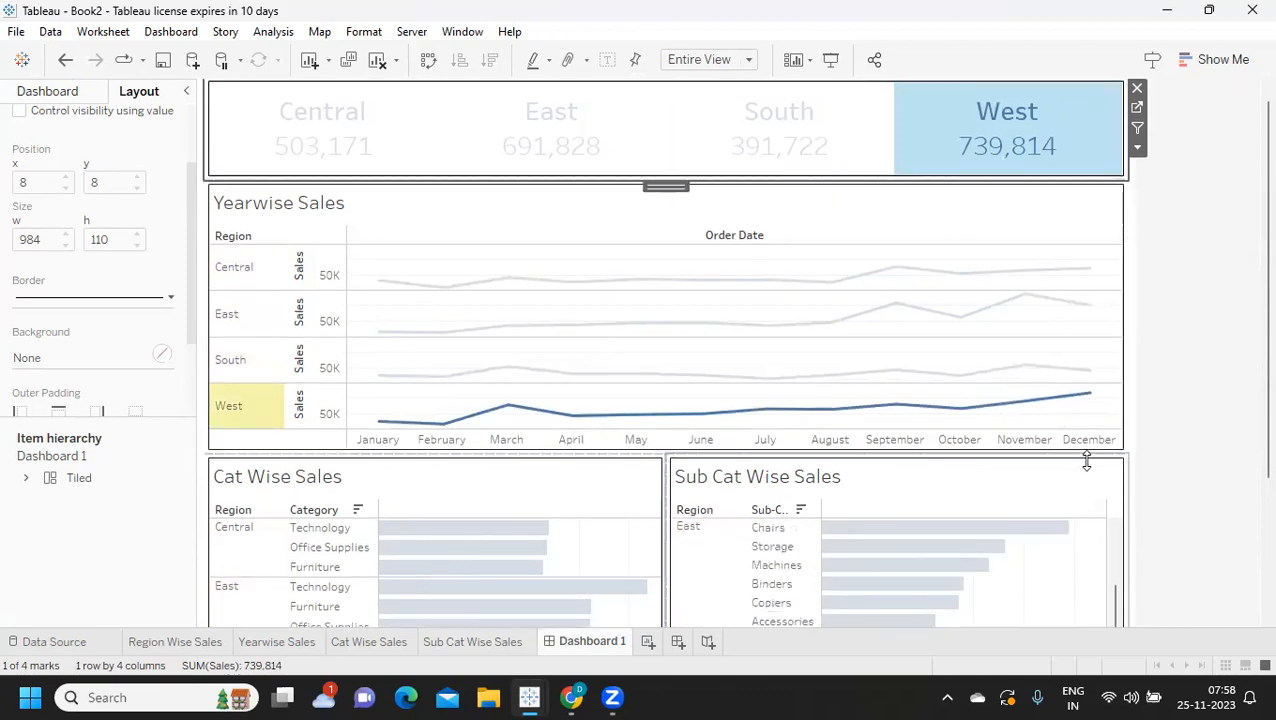
pyautogui.scroll(-3, 1156, 434)
pyautogui.scroll(4, 1154, 434)
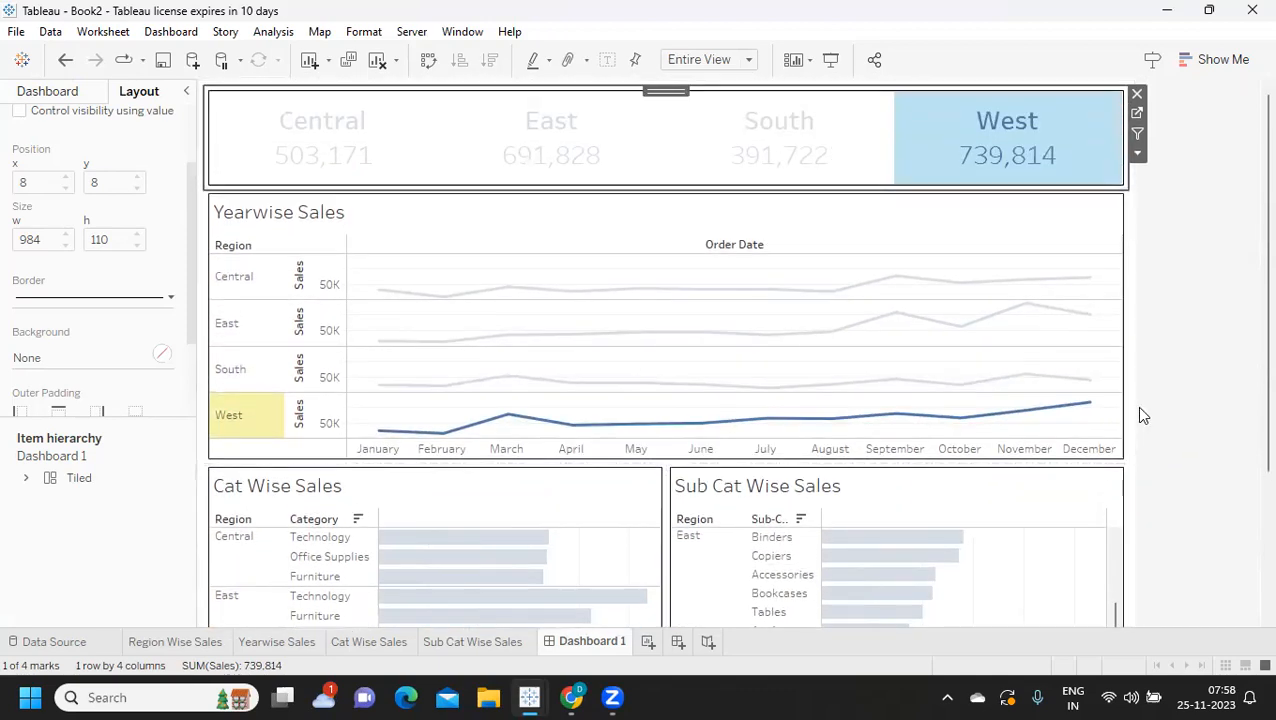
pyautogui.click(1095, 165)
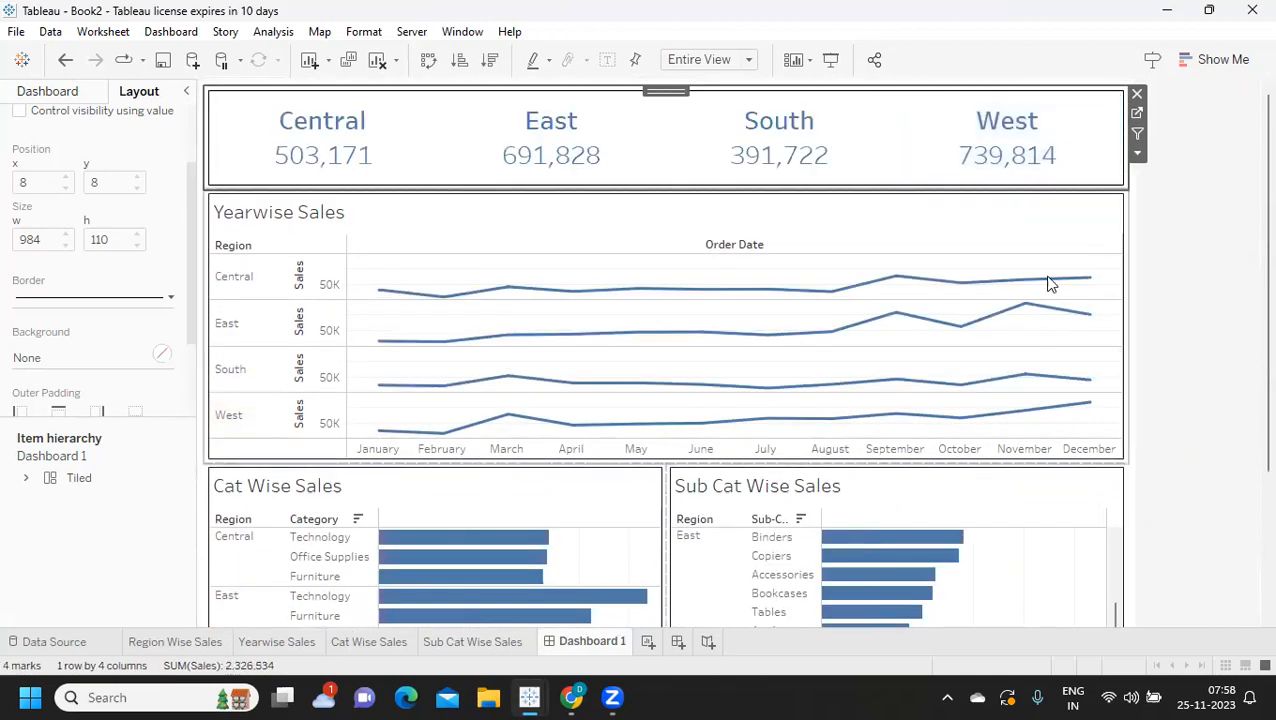
pyautogui.click(162, 31)
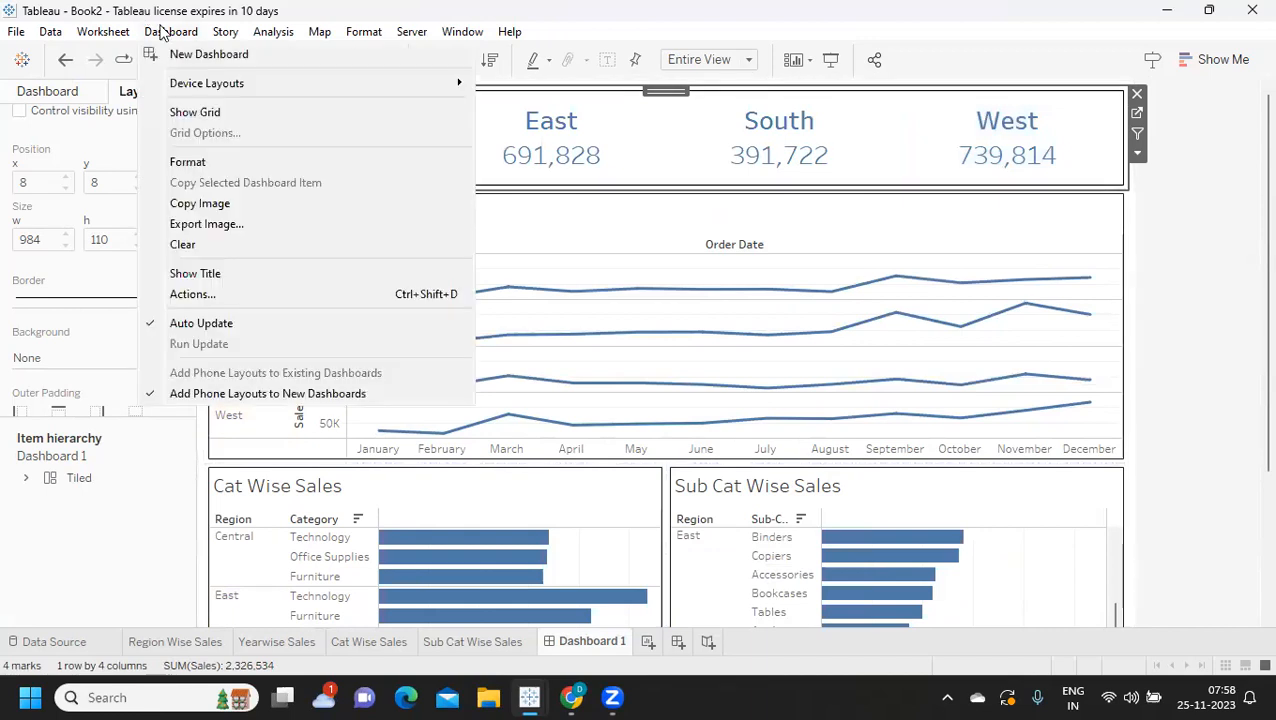
pyautogui.click(196, 295)
pyautogui.click(434, 294)
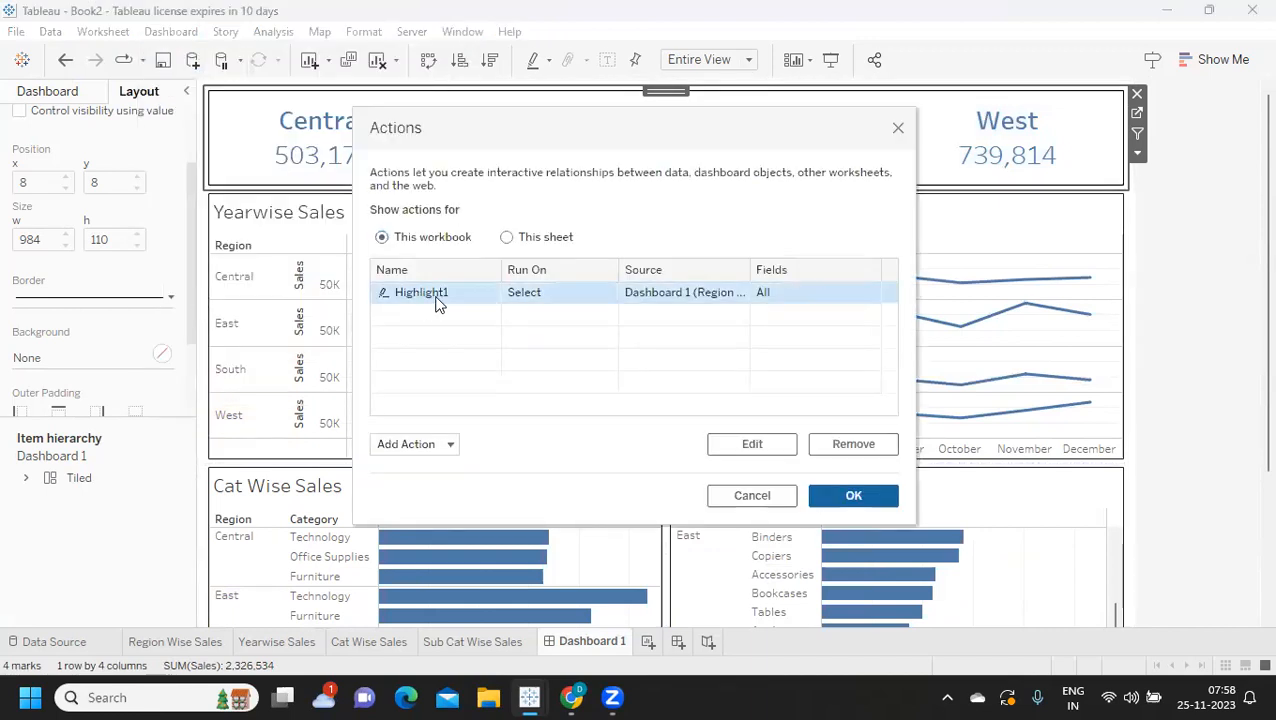
pyautogui.click(835, 450)
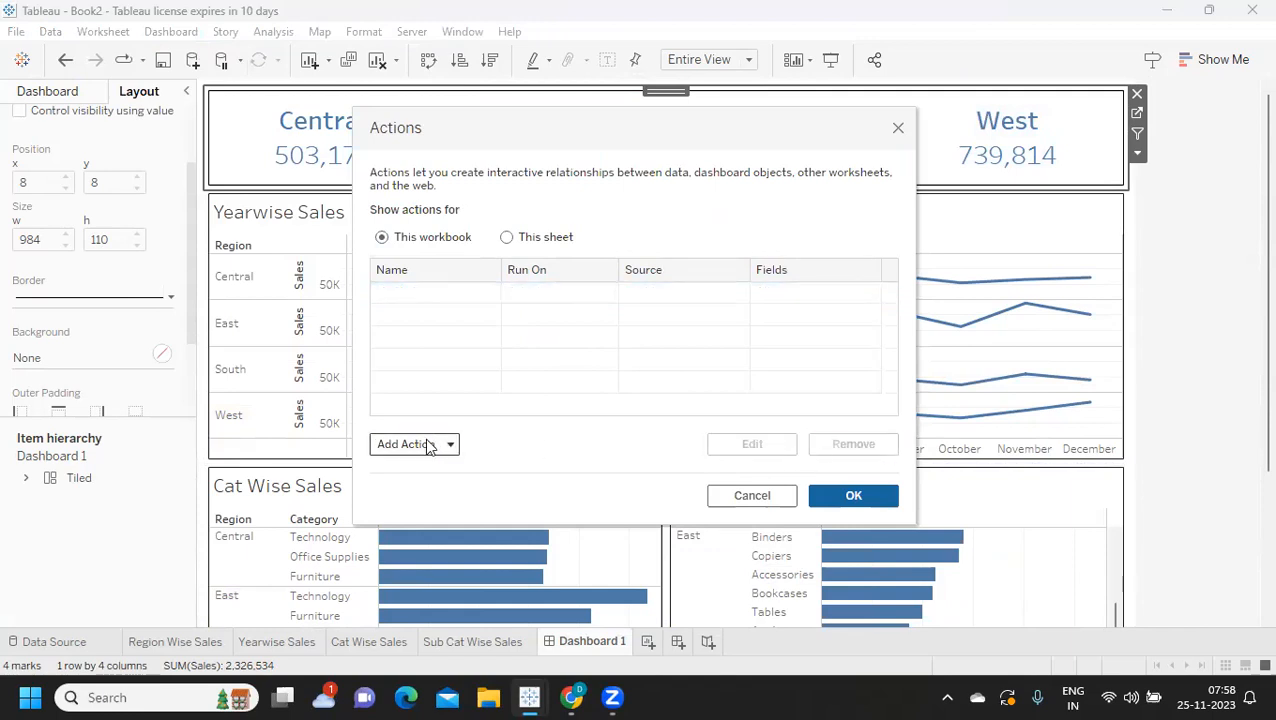
pyautogui.click(428, 444)
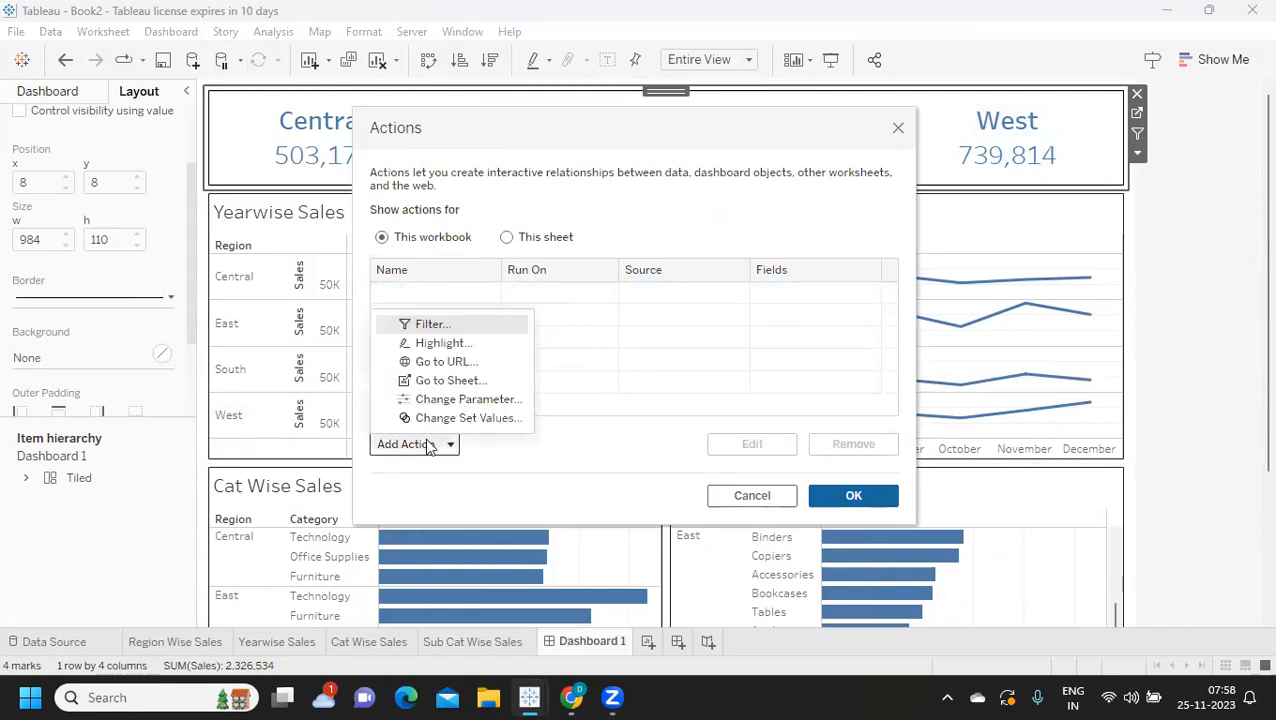
pyautogui.click(420, 363)
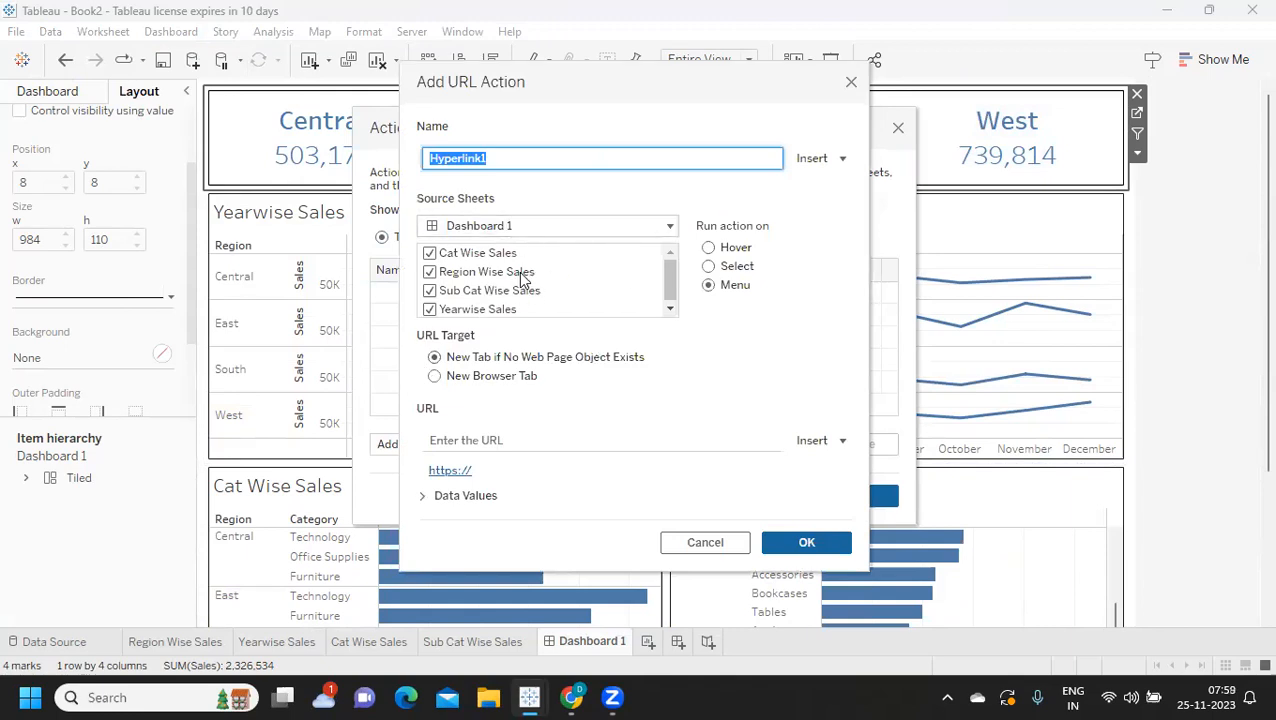
pyautogui.click(716, 542)
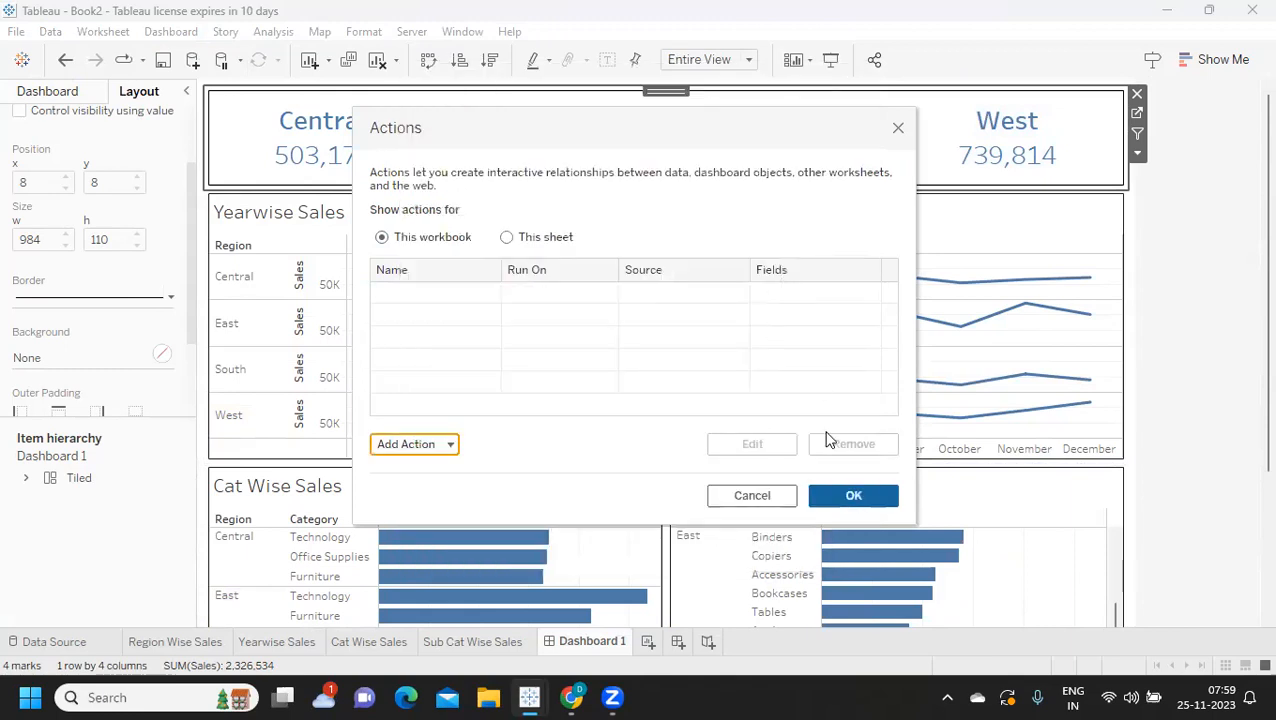
pyautogui.click(762, 500)
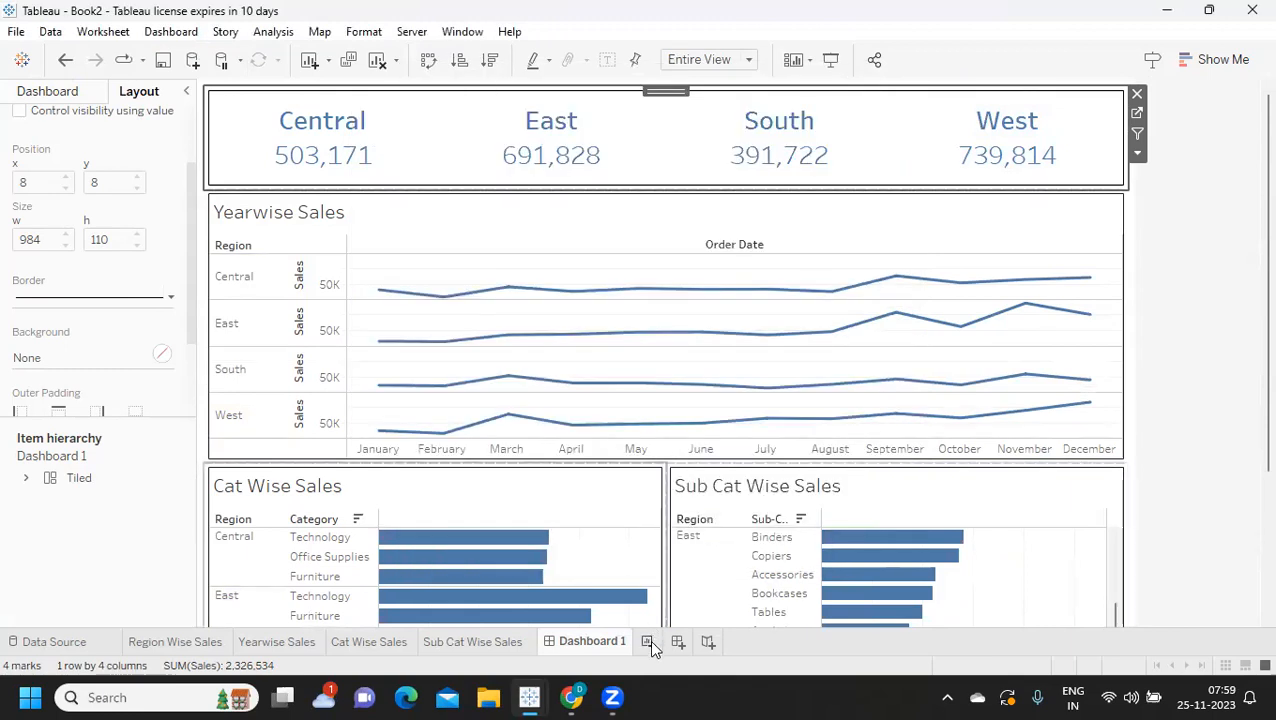
# - Create a new worksheet and name it Wikipieda
pyautogui.click(649, 639)
pyautogui.doubleClick(649, 641)
pyautogui.write('G')
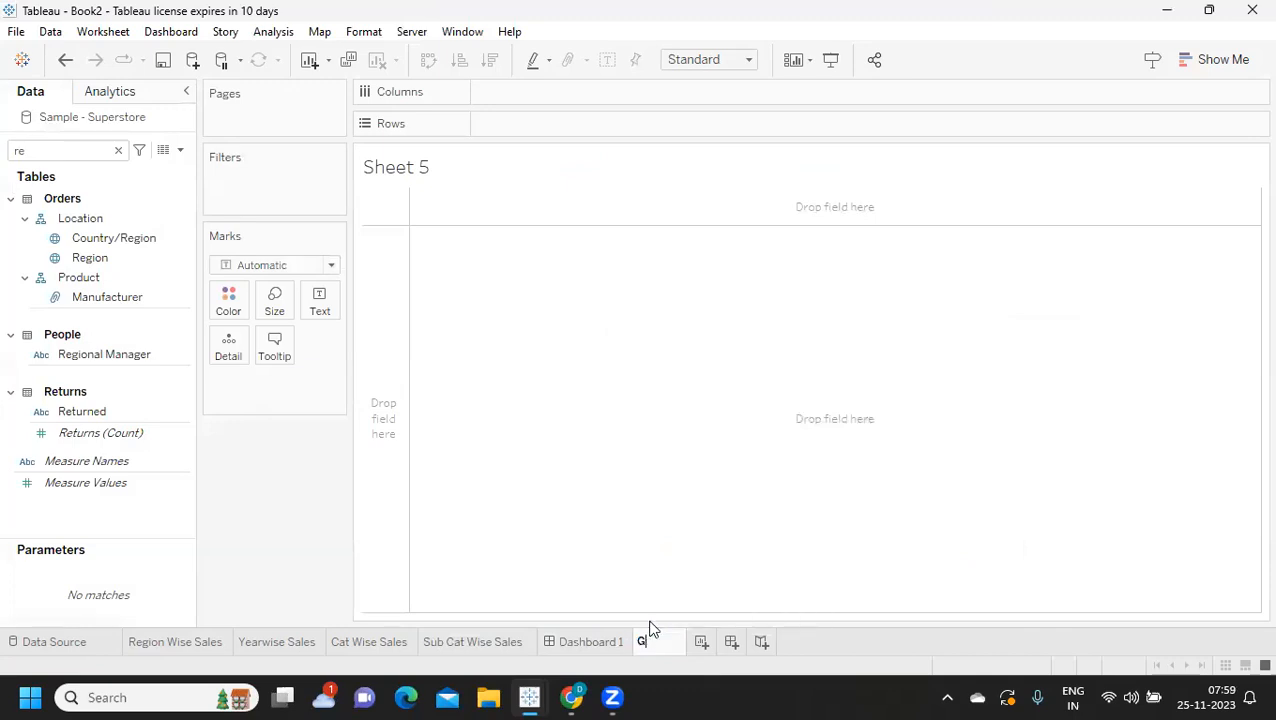
pyautogui.write('ikipieda')
pyautogui.press('Return')
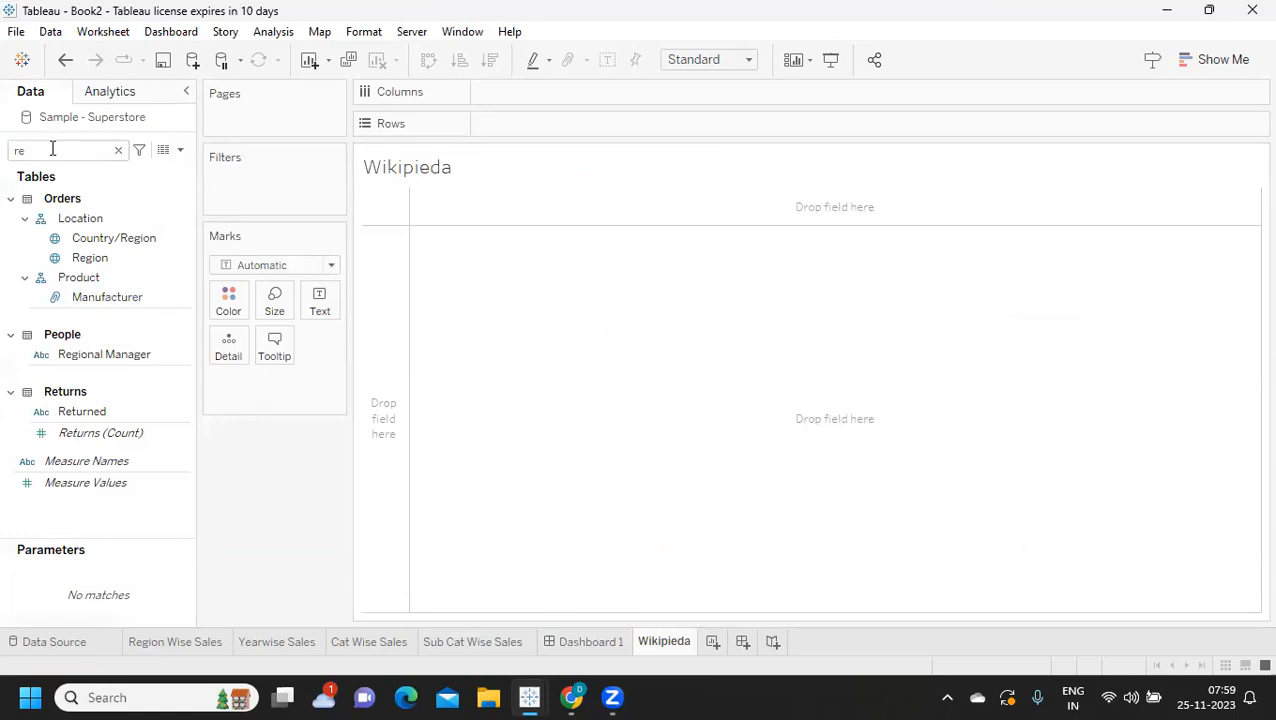
# - Create a calculated field named Wiki with the formula "Wiki"
pyautogui.click(117, 152)
pyautogui.click(180, 149)
pyautogui.click(134, 171)
pyautogui.write('Wiki')
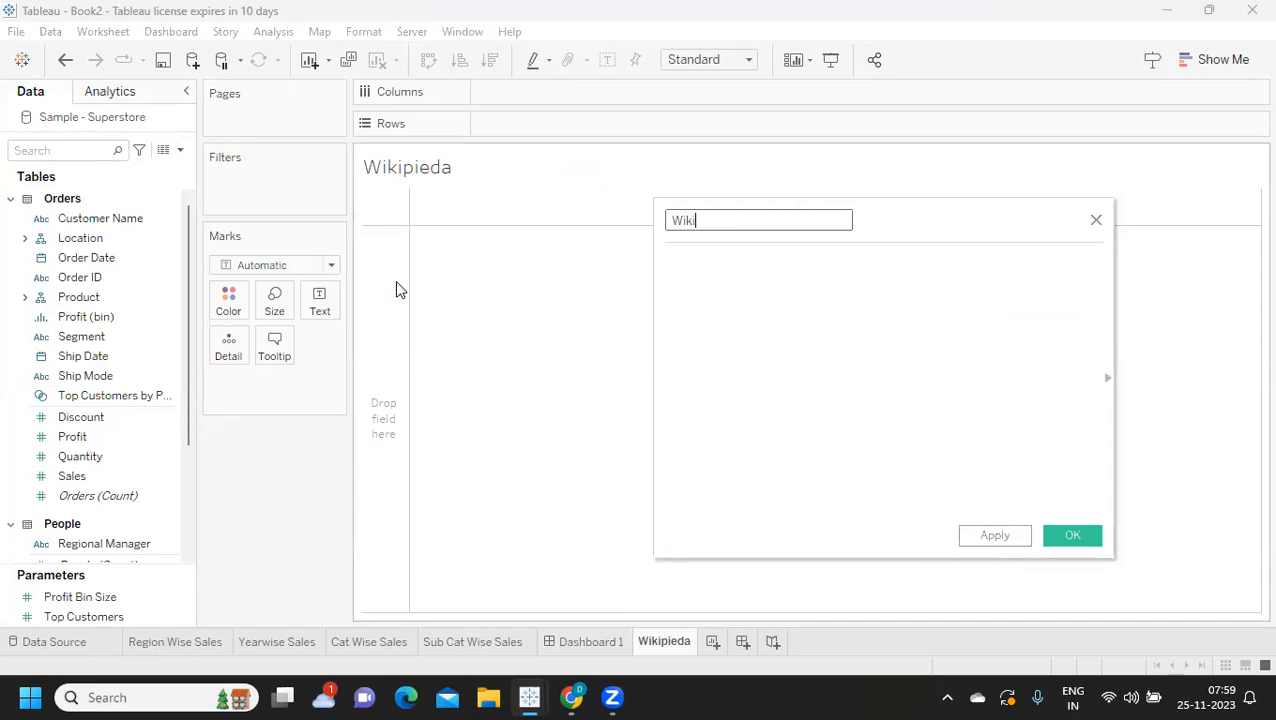
pyautogui.press('Tab')
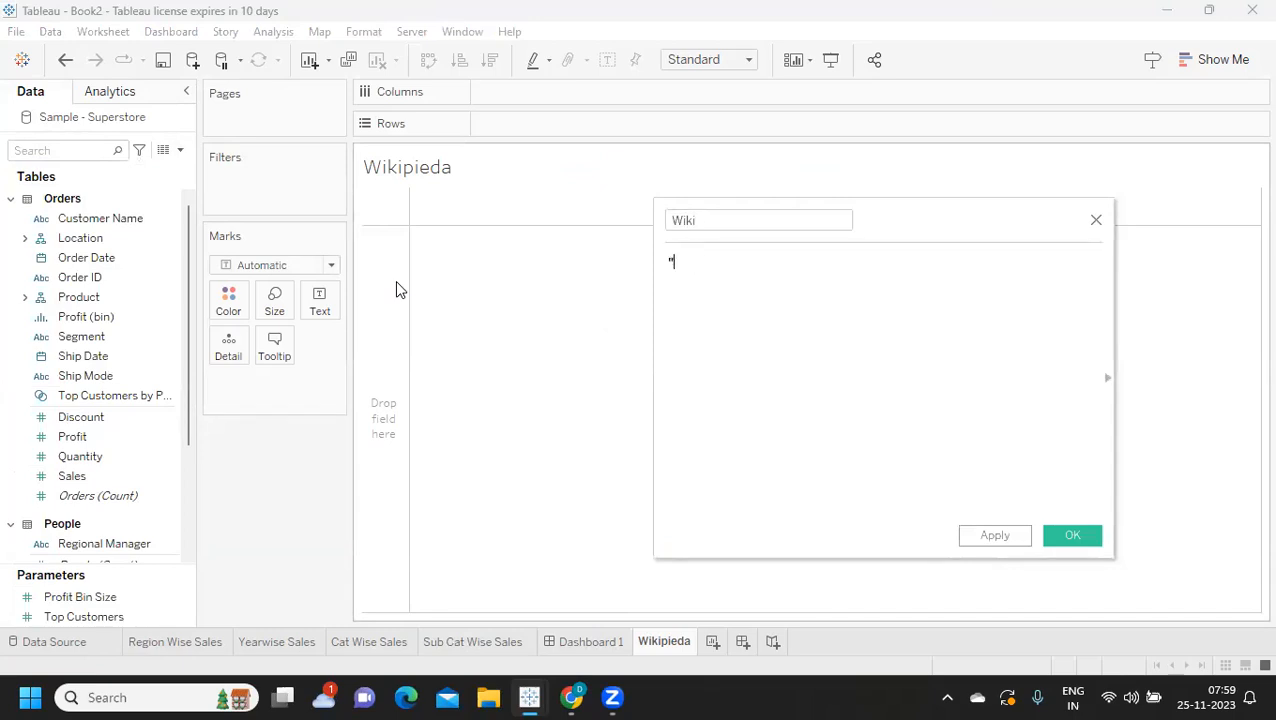
pyautogui.write('"Wiki"')
pyautogui.click(997, 536)
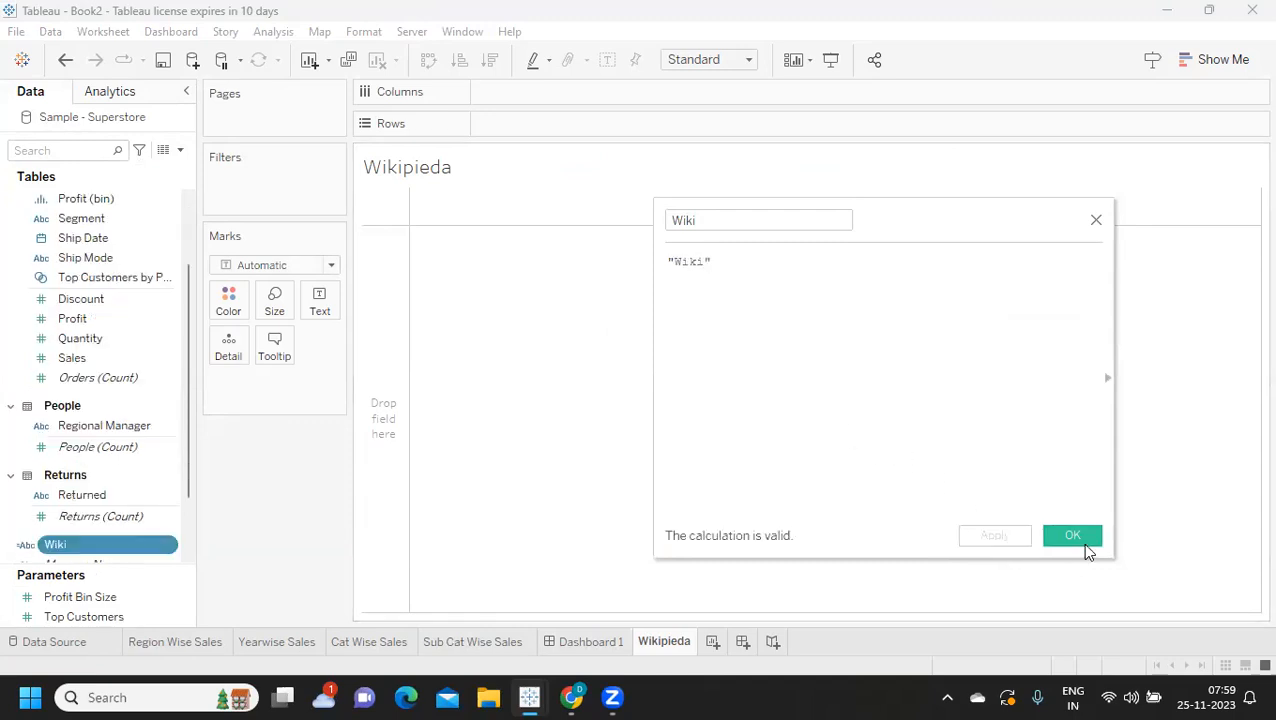
pyautogui.click(1082, 540)
# - Set the mark type to Shape, encode the Wiki field as shape, and assign it the Wikipedia globe image from the My Images palette
pyautogui.click(334, 262)
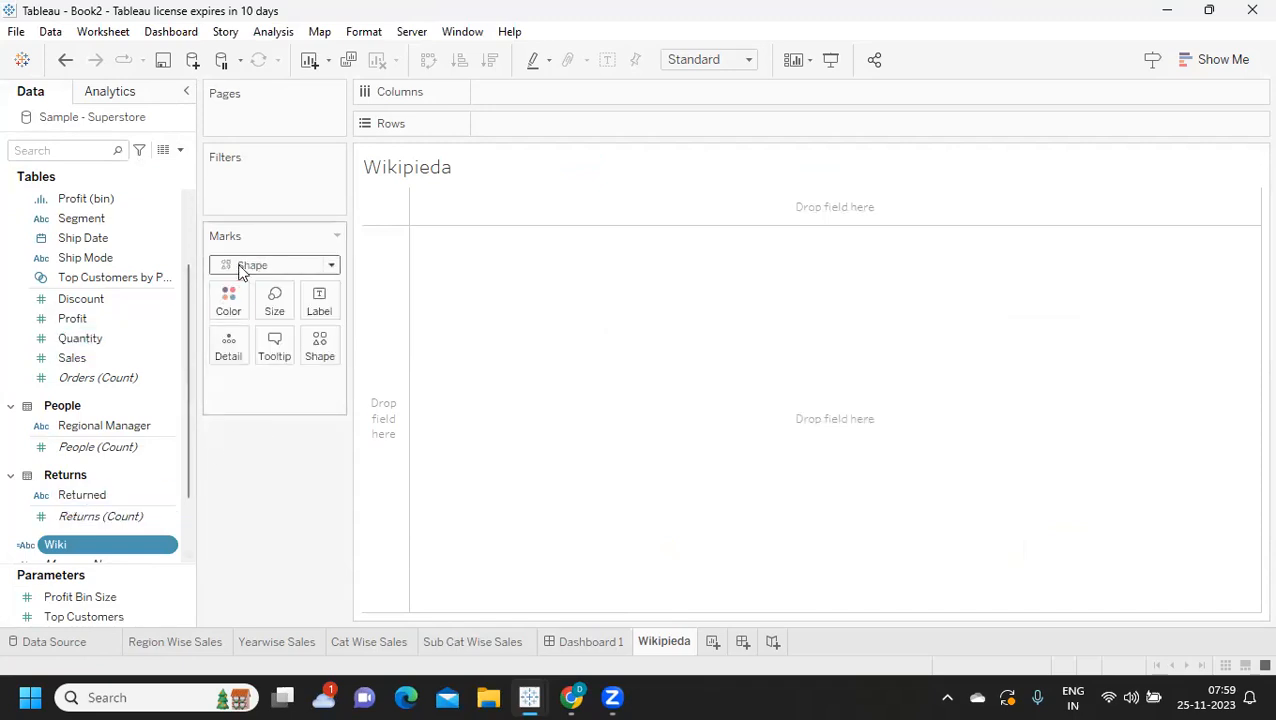
pyautogui.moveTo(75, 543); pyautogui.dragTo(316, 346)
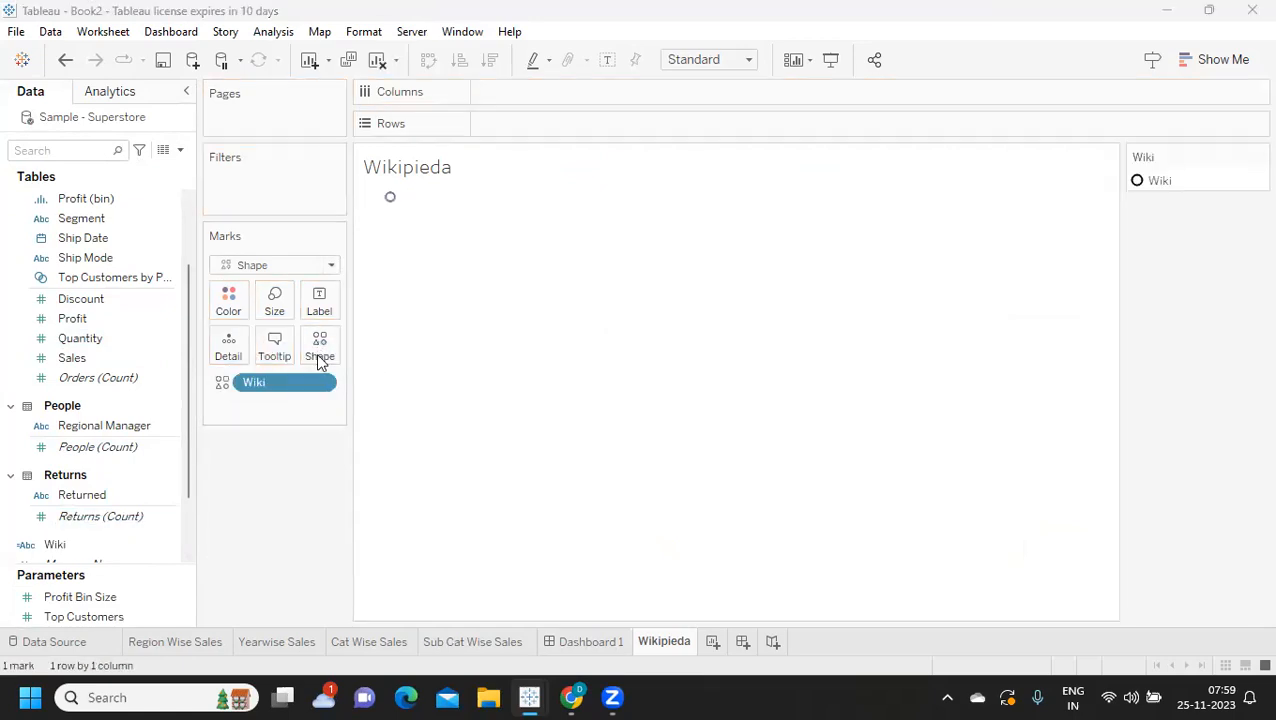
pyautogui.click(320, 358)
pyautogui.click(685, 184)
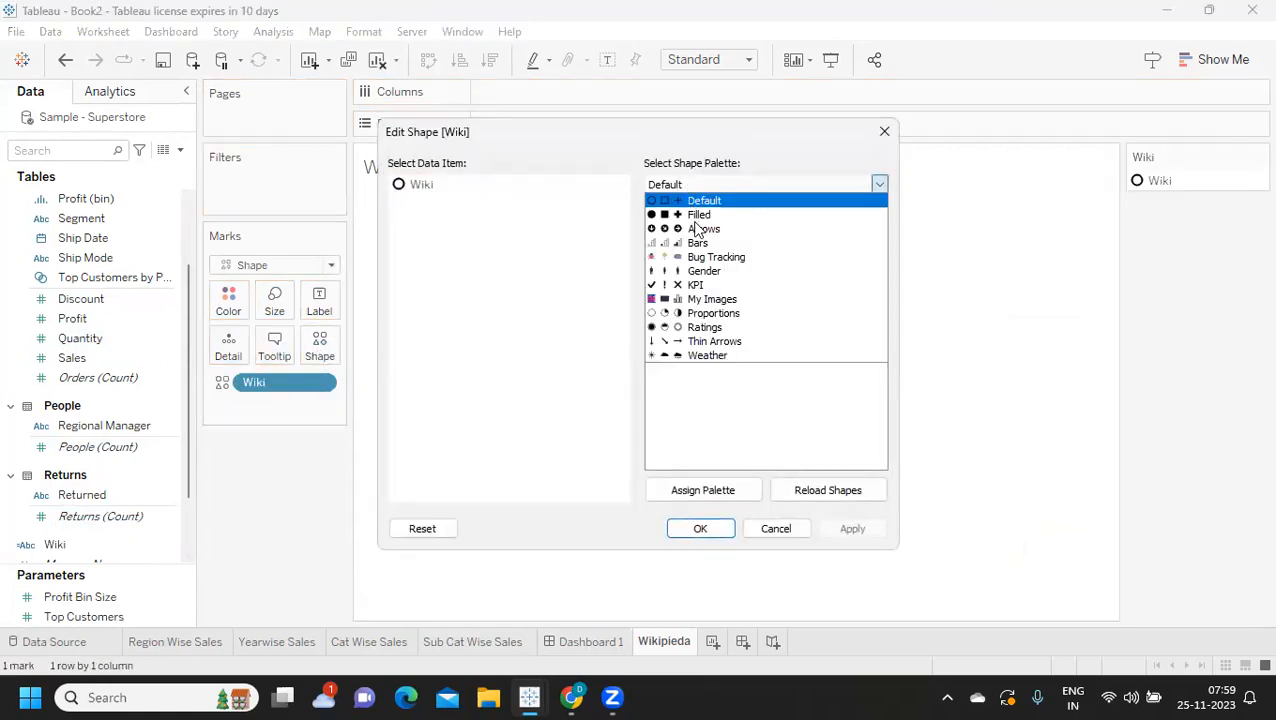
pyautogui.click(712, 299)
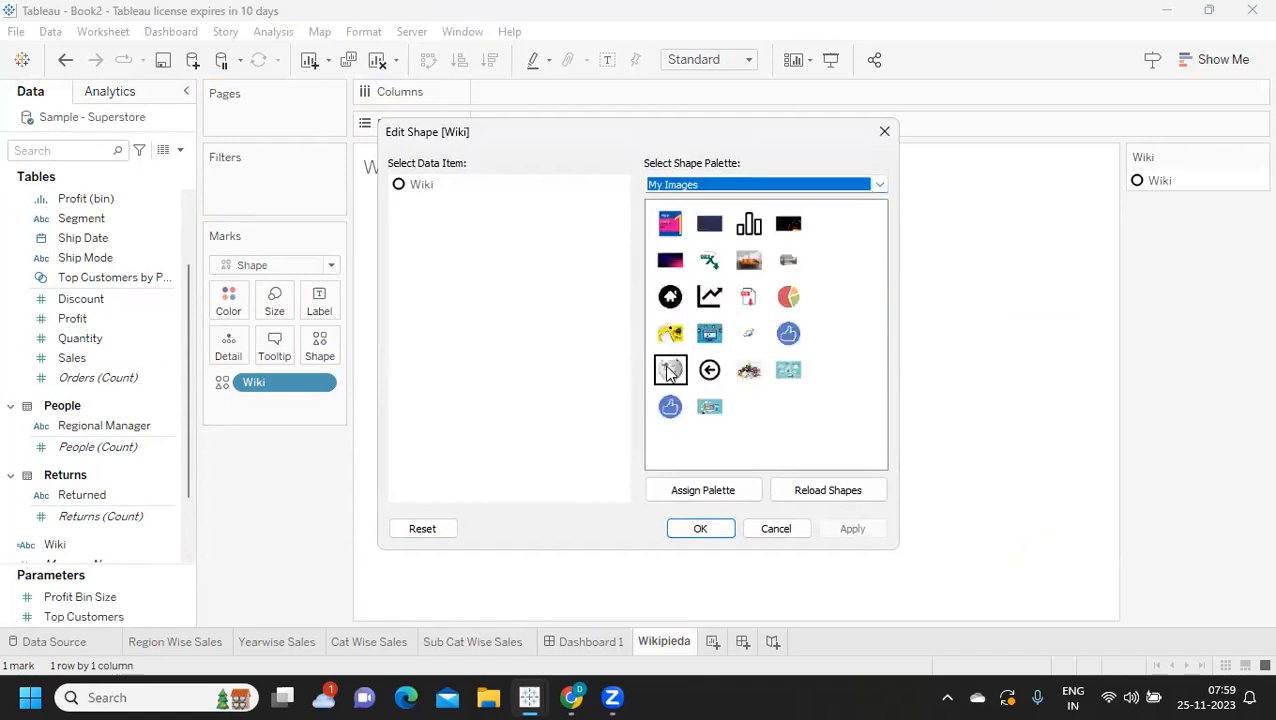
pyautogui.click(406, 194)
pyautogui.click(670, 370)
pyautogui.click(853, 529)
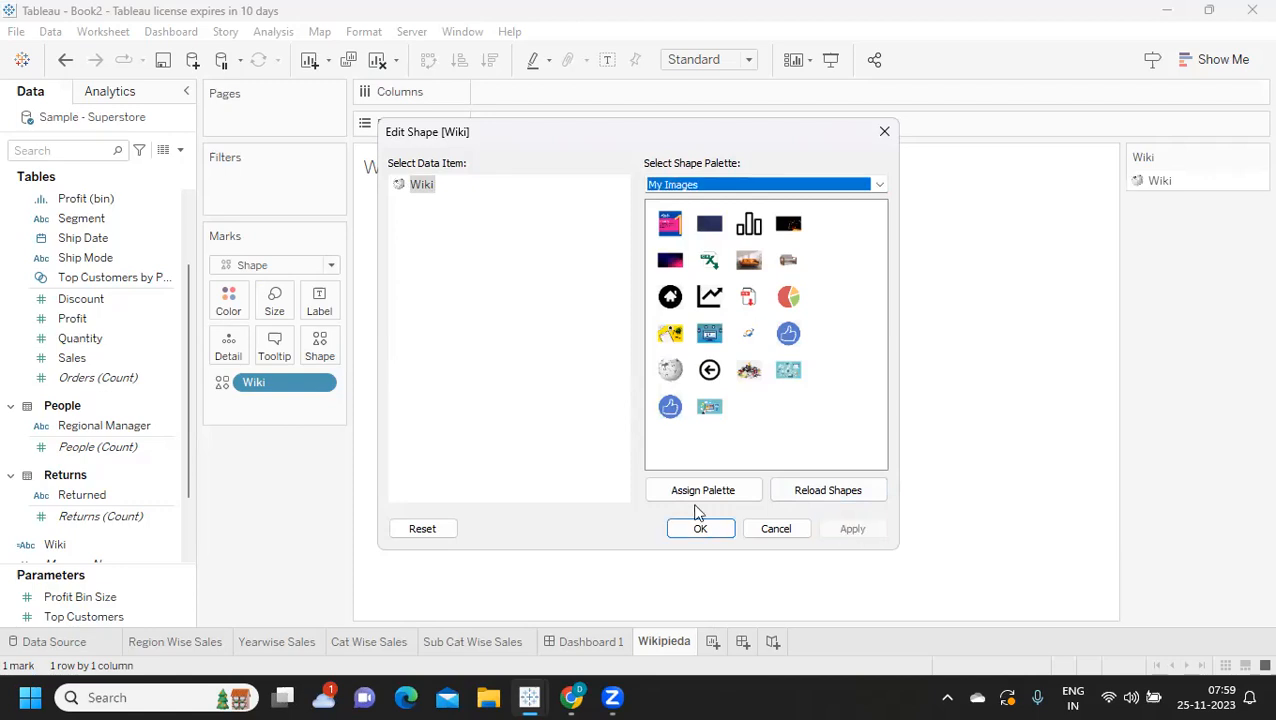
pyautogui.click(700, 528)
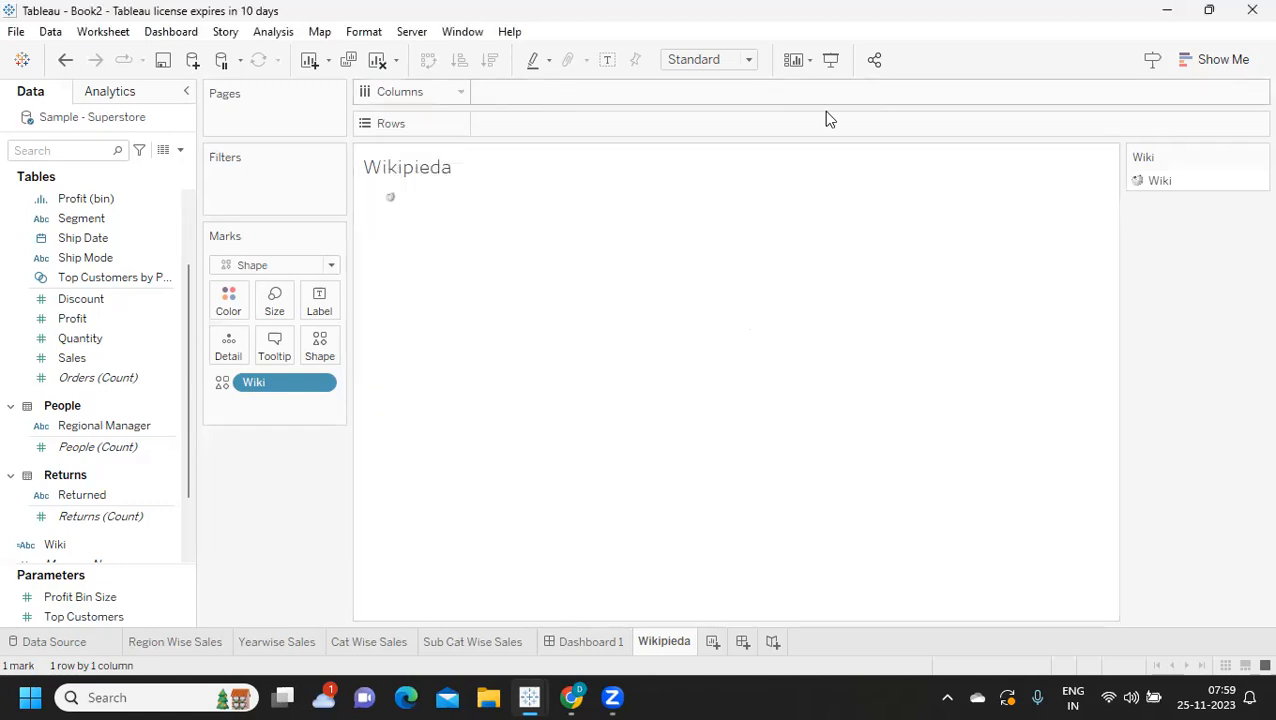
# - Fit the Wikipieda sheet to Entire View and place it on Dashboard 1 beside the region figures
pyautogui.click(678, 60)
pyautogui.click(690, 126)
pyautogui.click(595, 646)
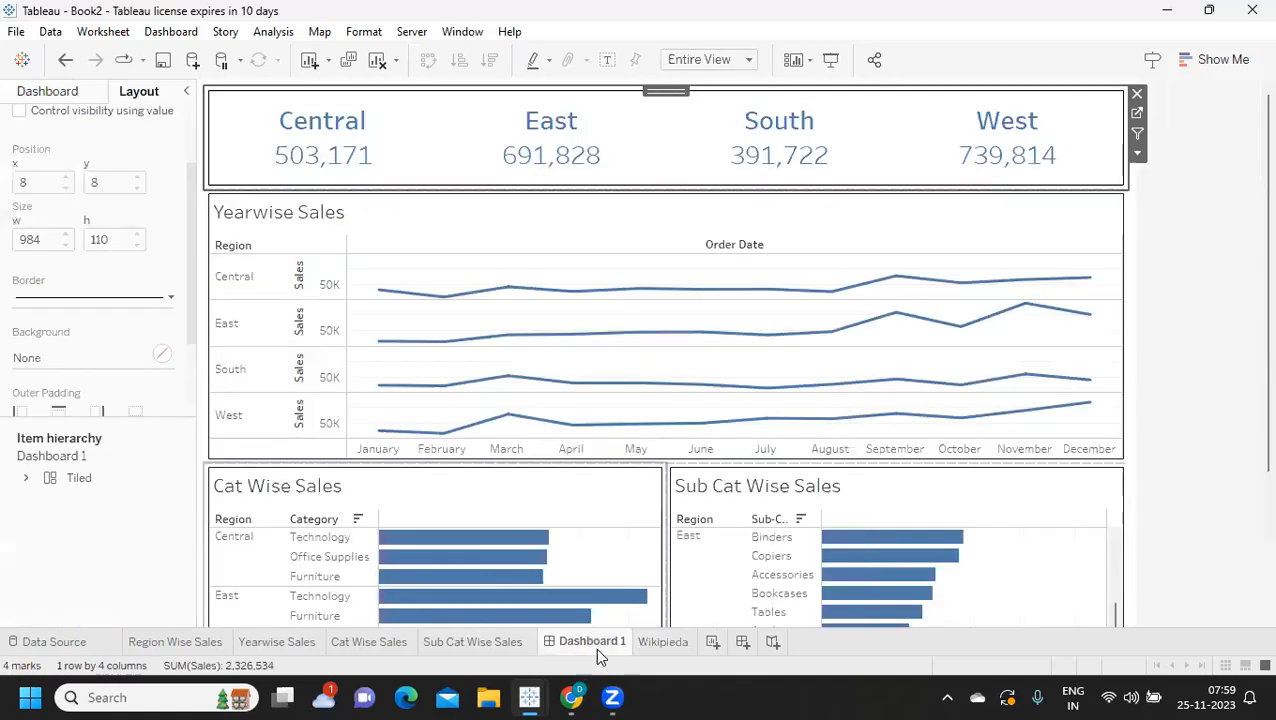
pyautogui.click(16, 100)
pyautogui.moveTo(67, 383); pyautogui.dragTo(714, 212)
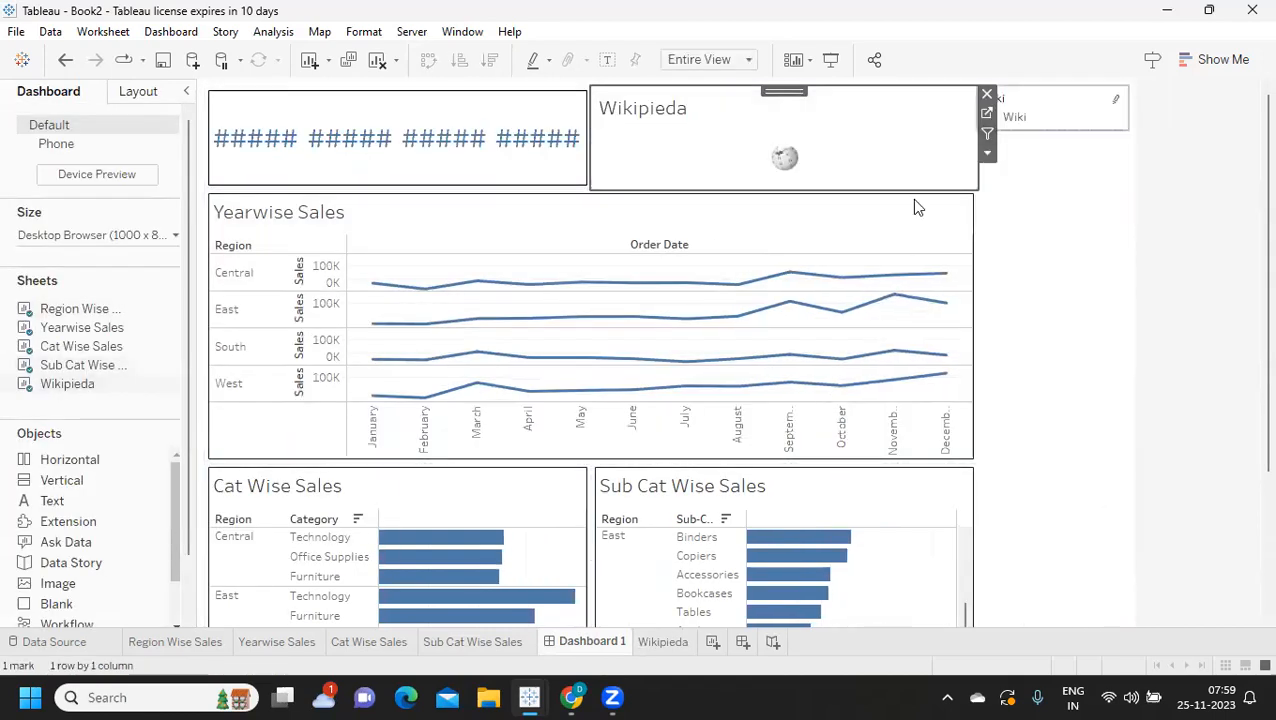
# - Delete the layout container holding the Wiki legend and hide the Wikipieda sheet's title on the dashboard
pyautogui.click(1137, 94)
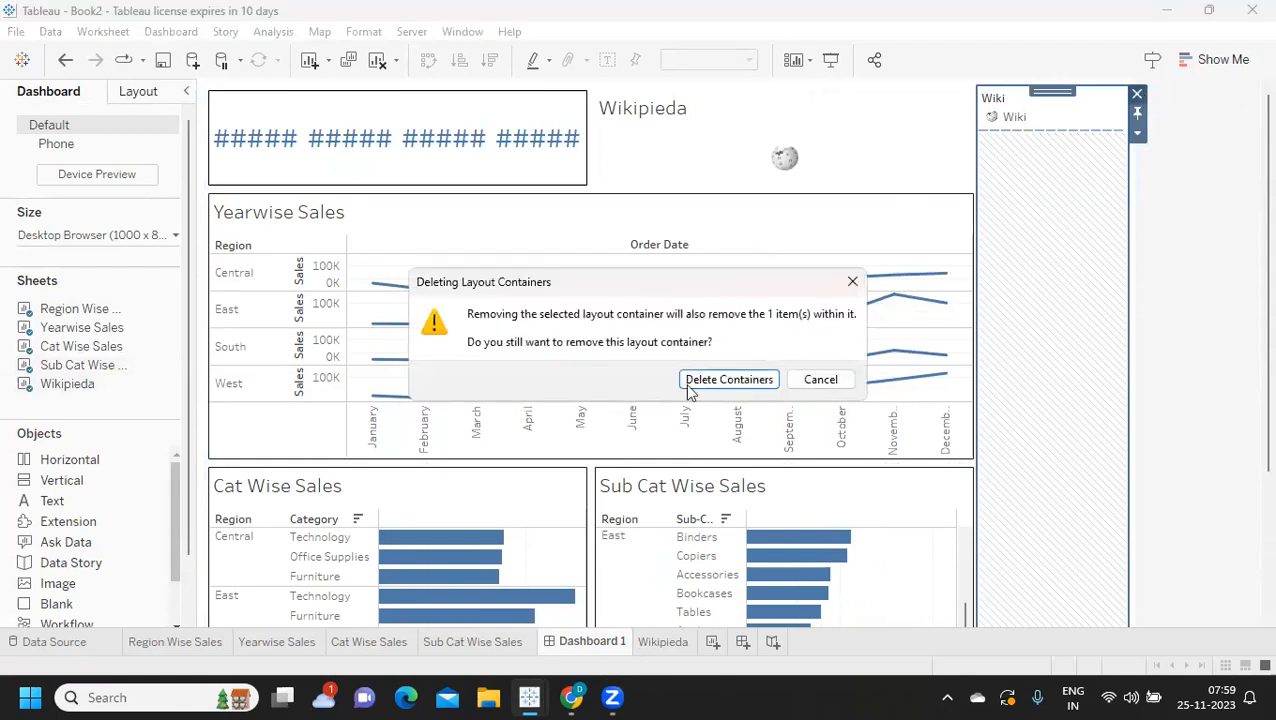
pyautogui.click(711, 382)
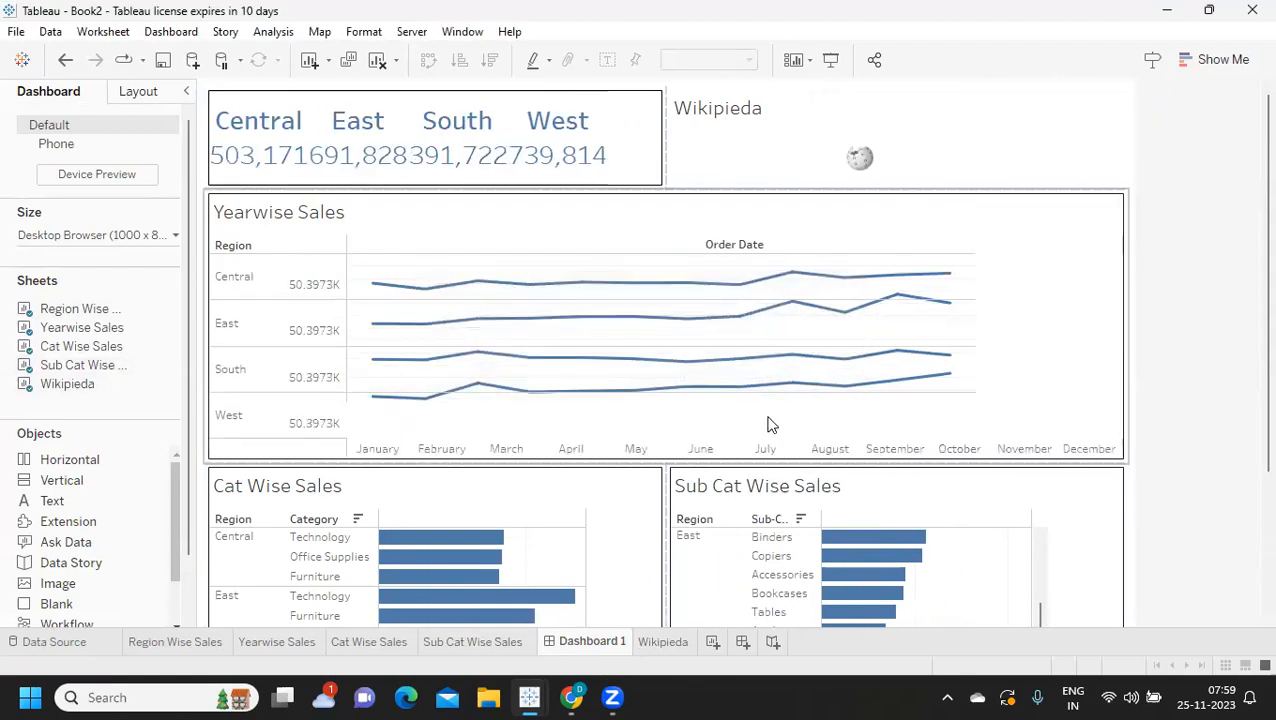
pyautogui.click(735, 105)
pyautogui.rightClick(735, 105)
pyautogui.click(770, 153)
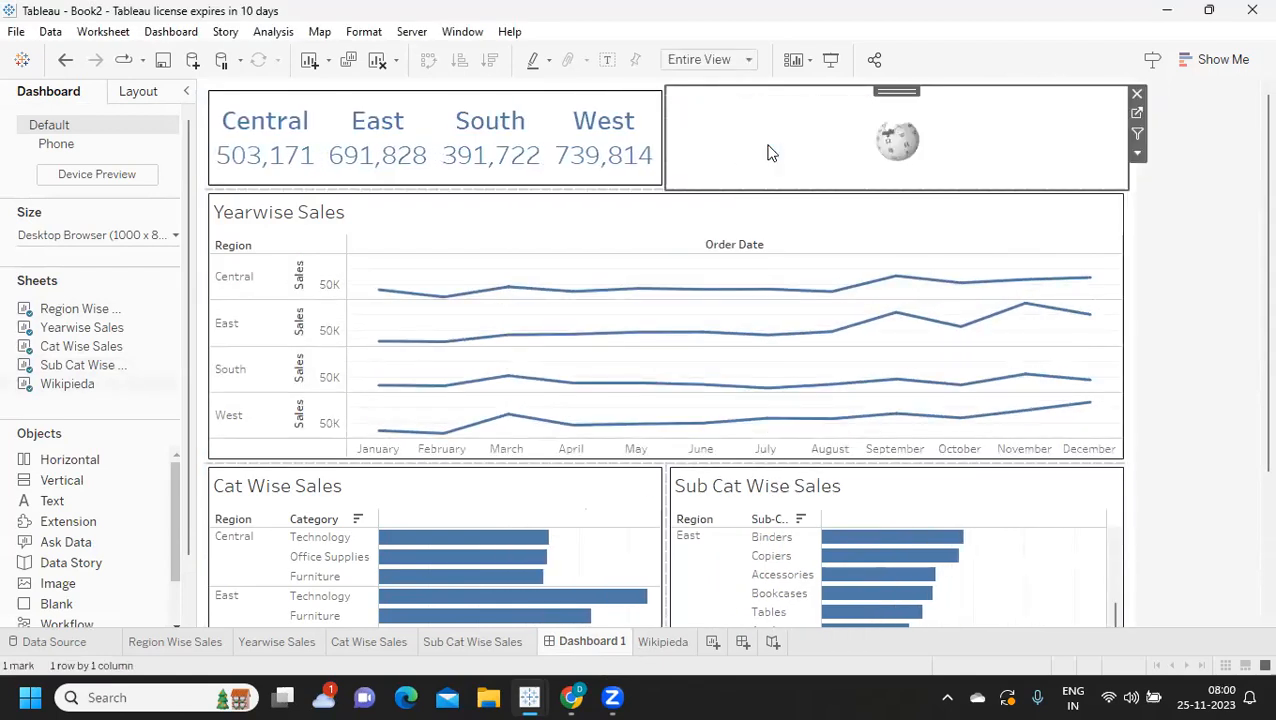
# - Narrow the Wikipieda sheet on the dashboard to a small tile and widen the region figures beside it
pyautogui.moveTo(665, 140); pyautogui.dragTo(981, 140)
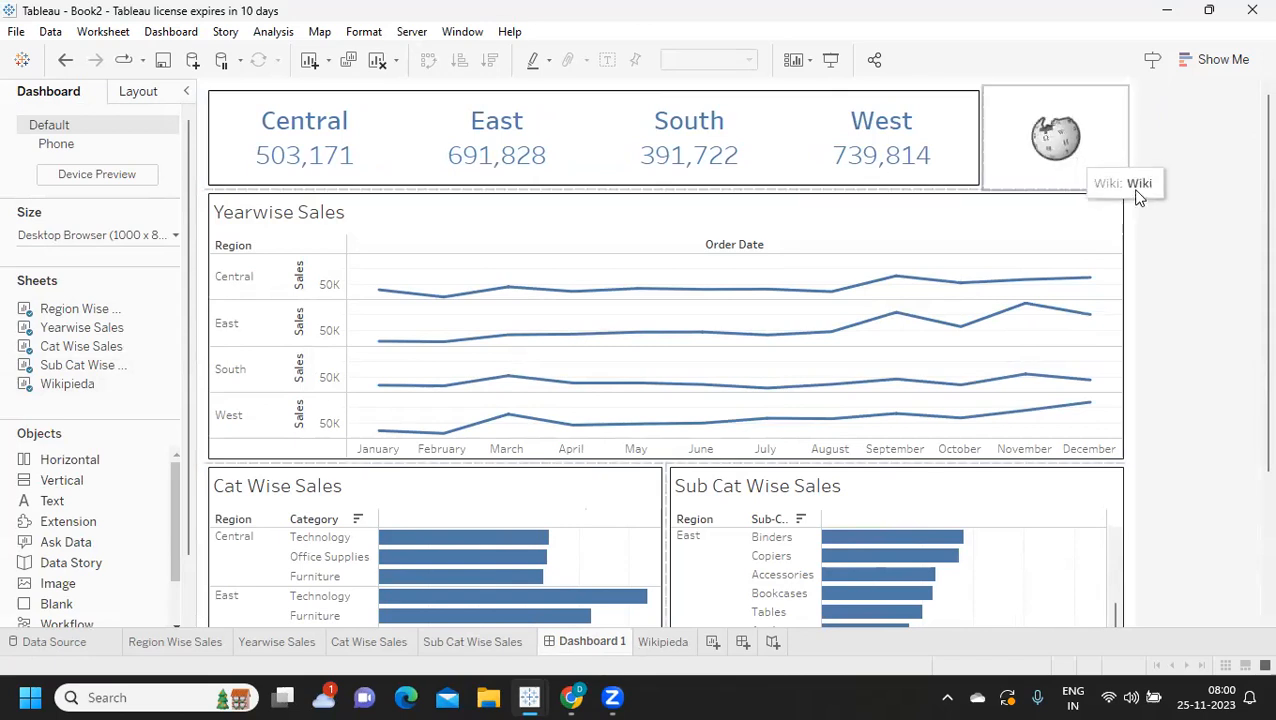
# - Open a new Chrome window, search for "wikipedia" and open the English Wikipedia site from the results
pyautogui.moveTo(574, 698)
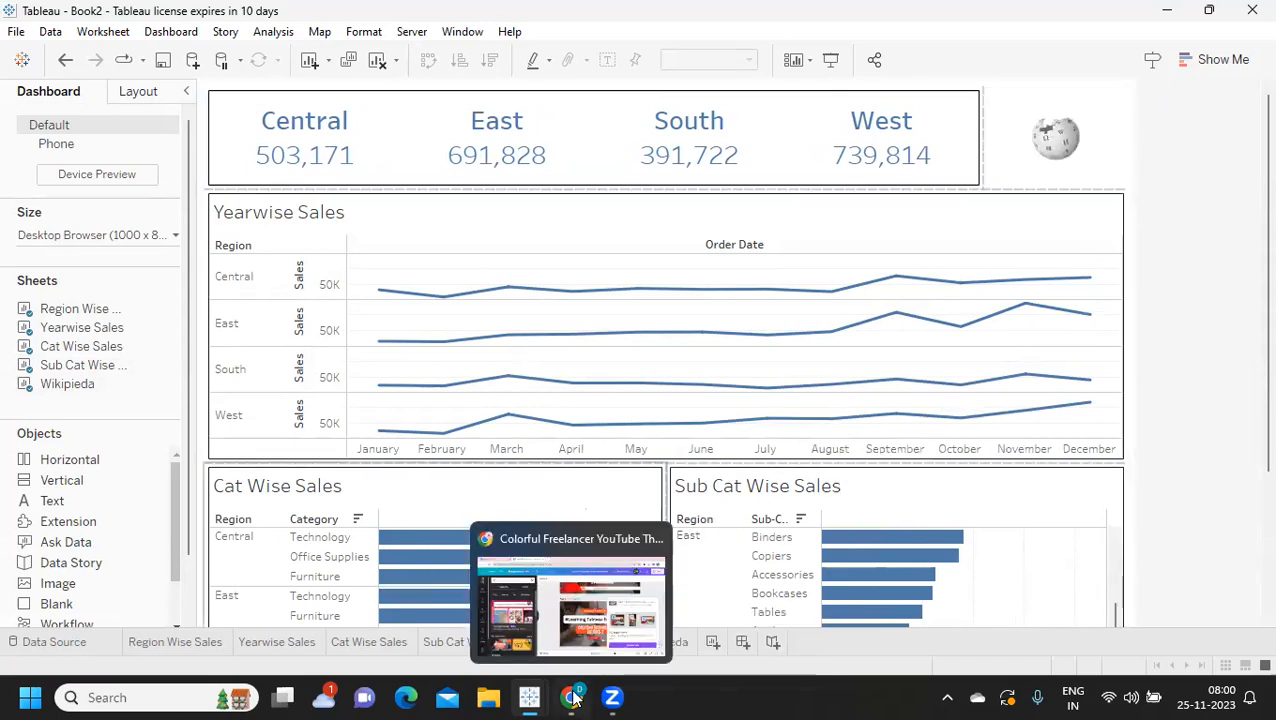
pyautogui.rightClick(572, 697)
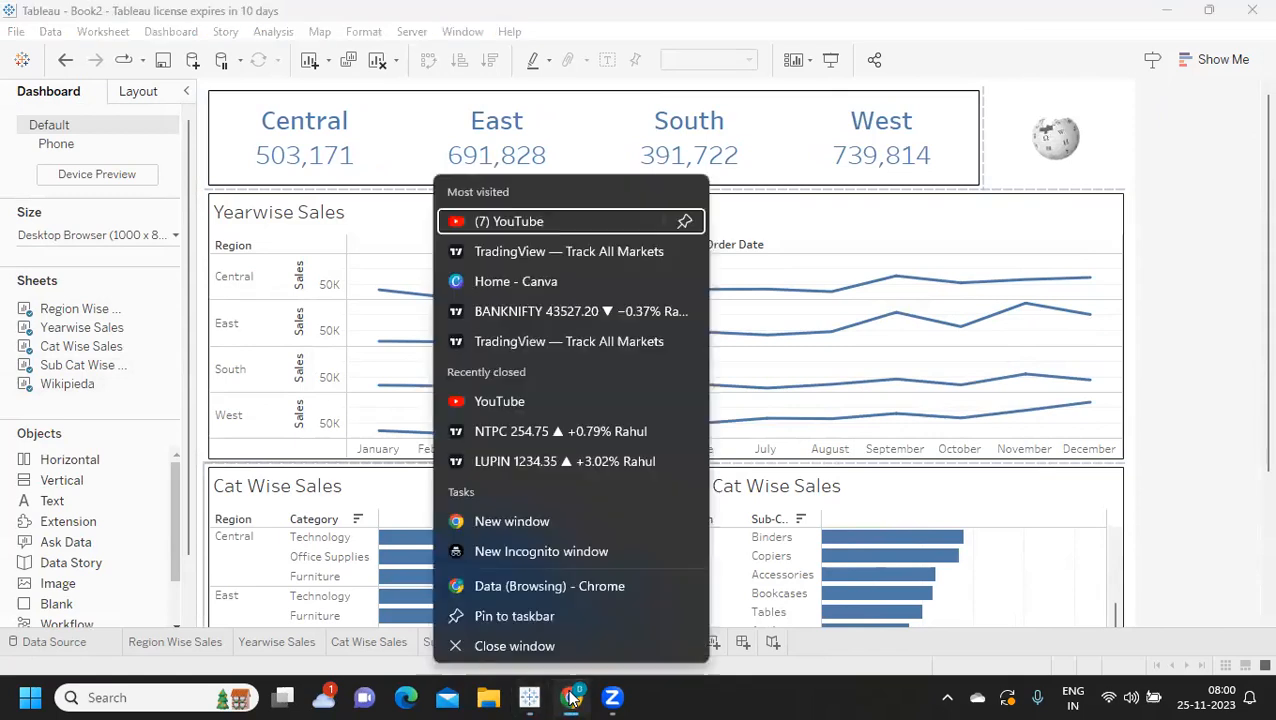
pyautogui.click(538, 524)
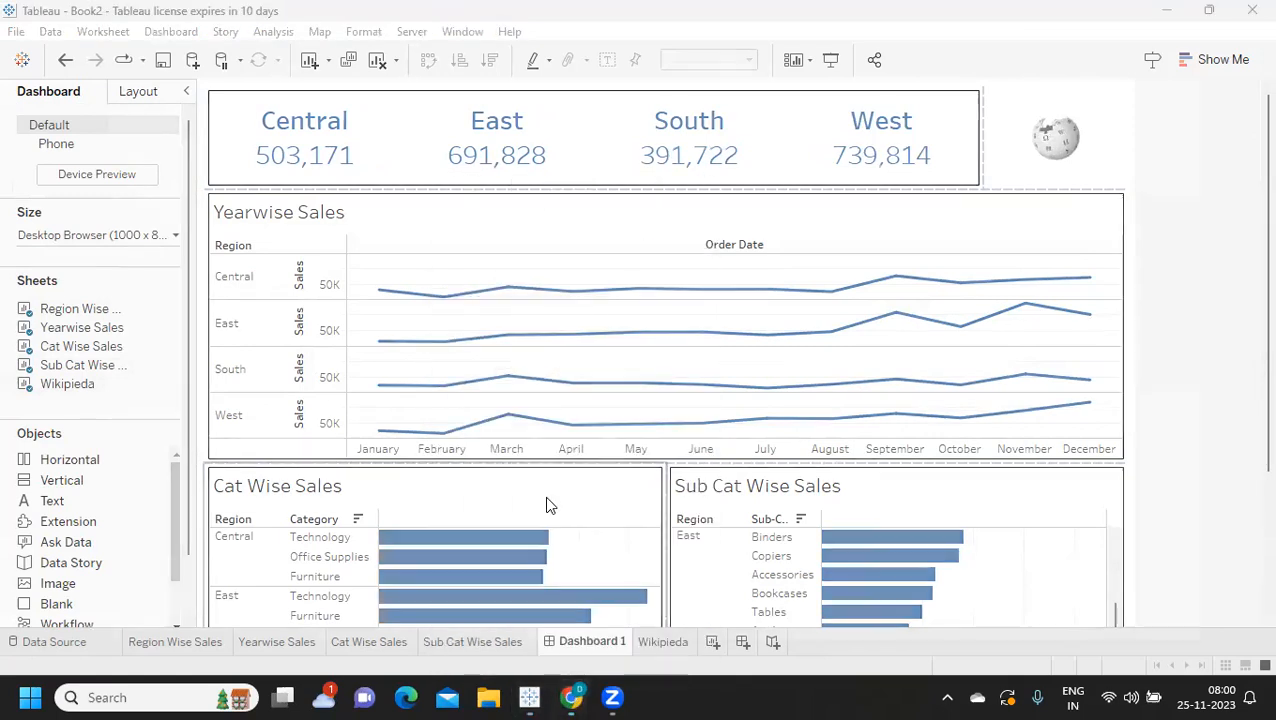
pyautogui.write('wikipedia')
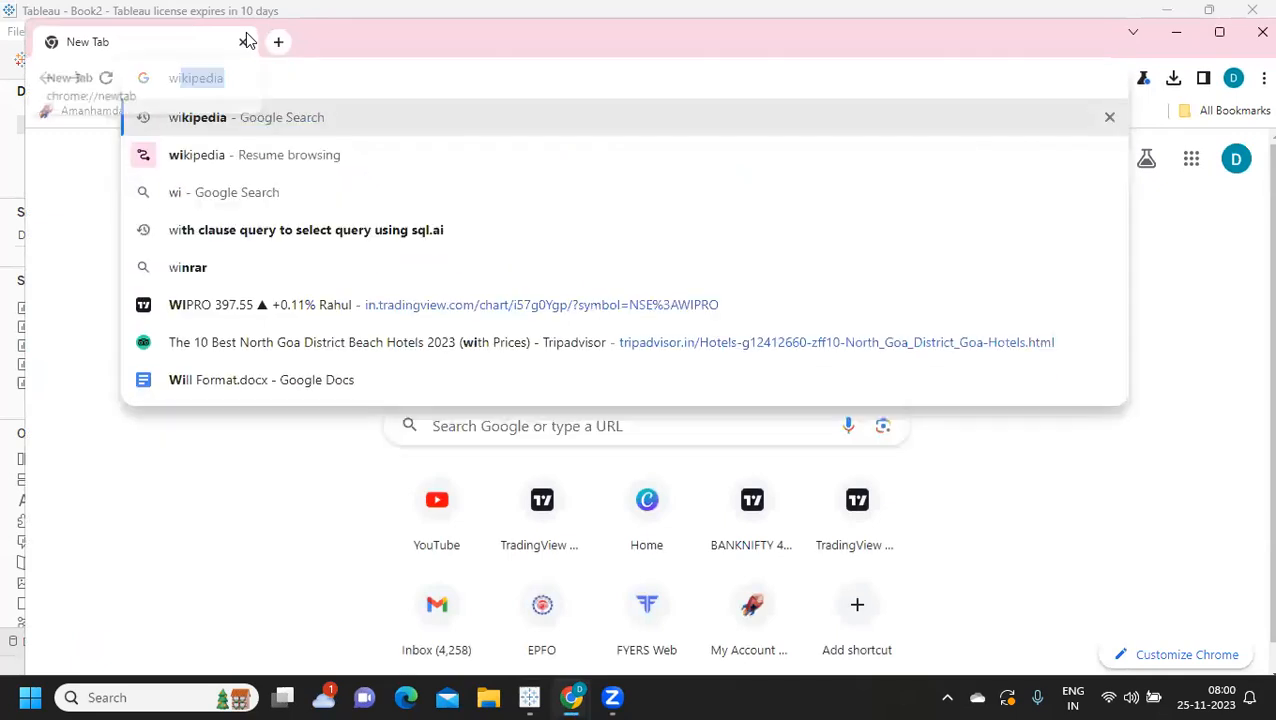
pyautogui.press('Return')
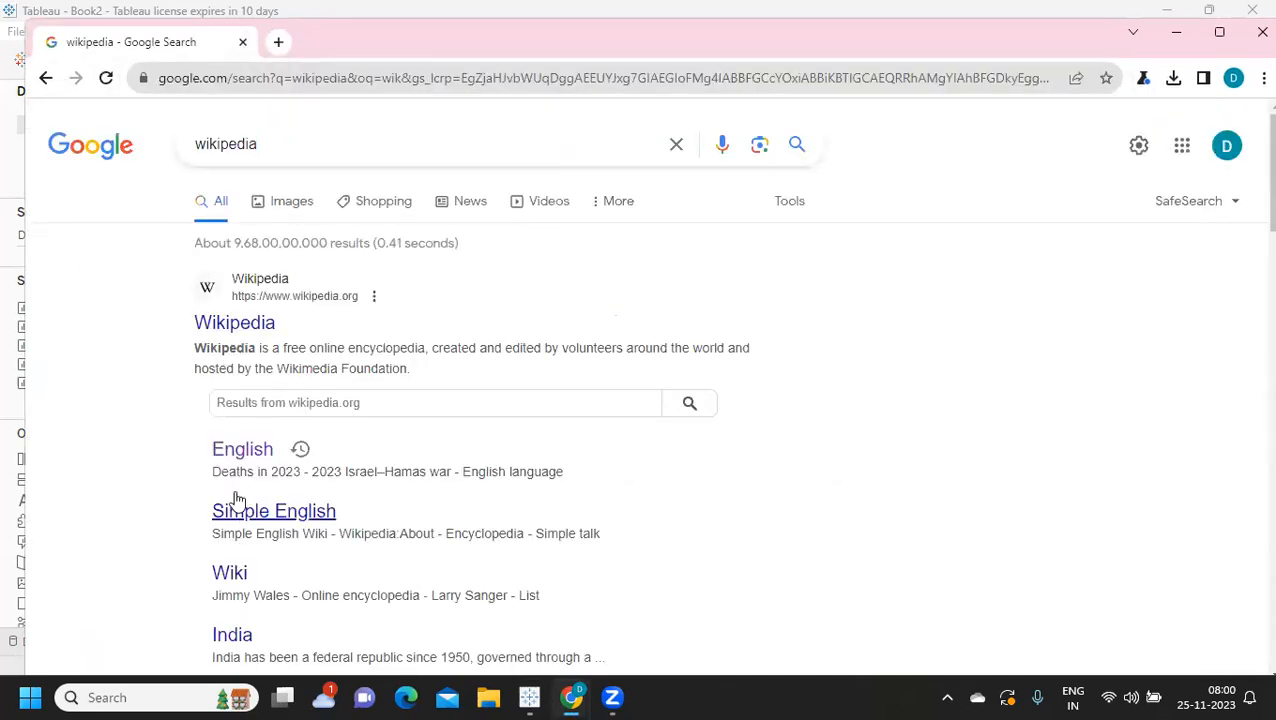
pyautogui.click(256, 448)
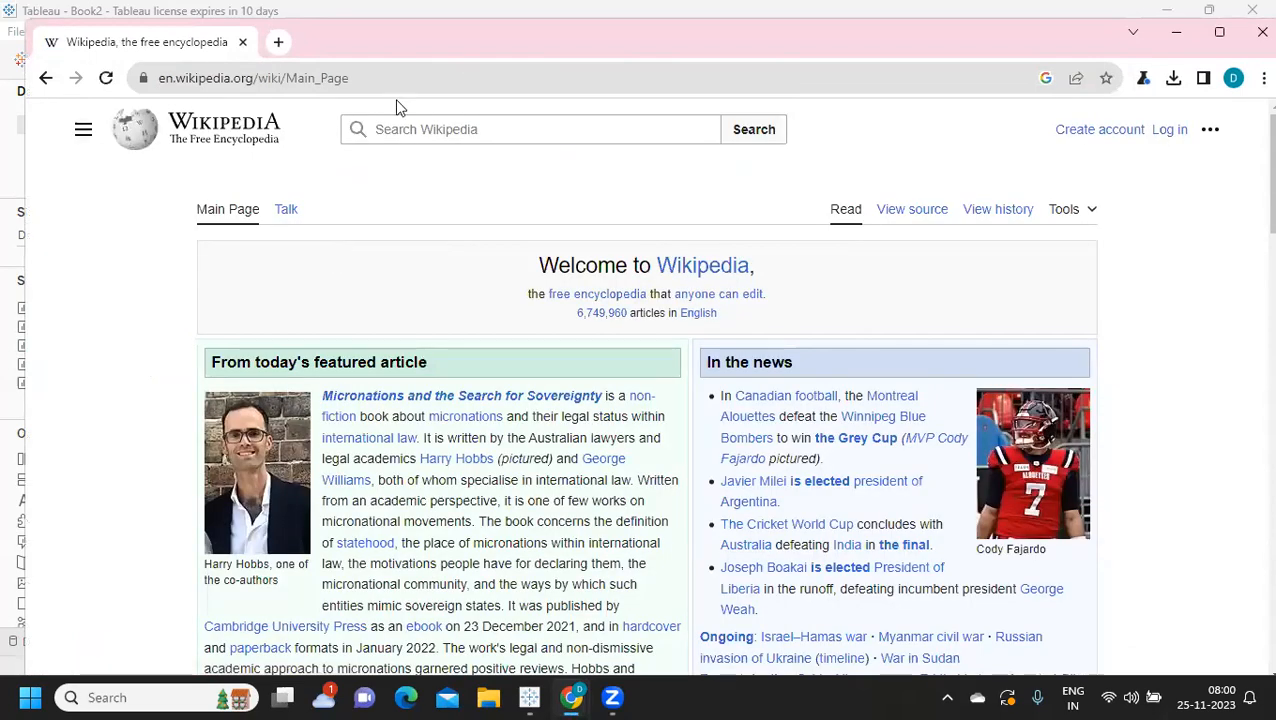
# - Copy the full web address of the English Wikipedia main page
pyautogui.click(419, 76)
pyautogui.click(450, 82)
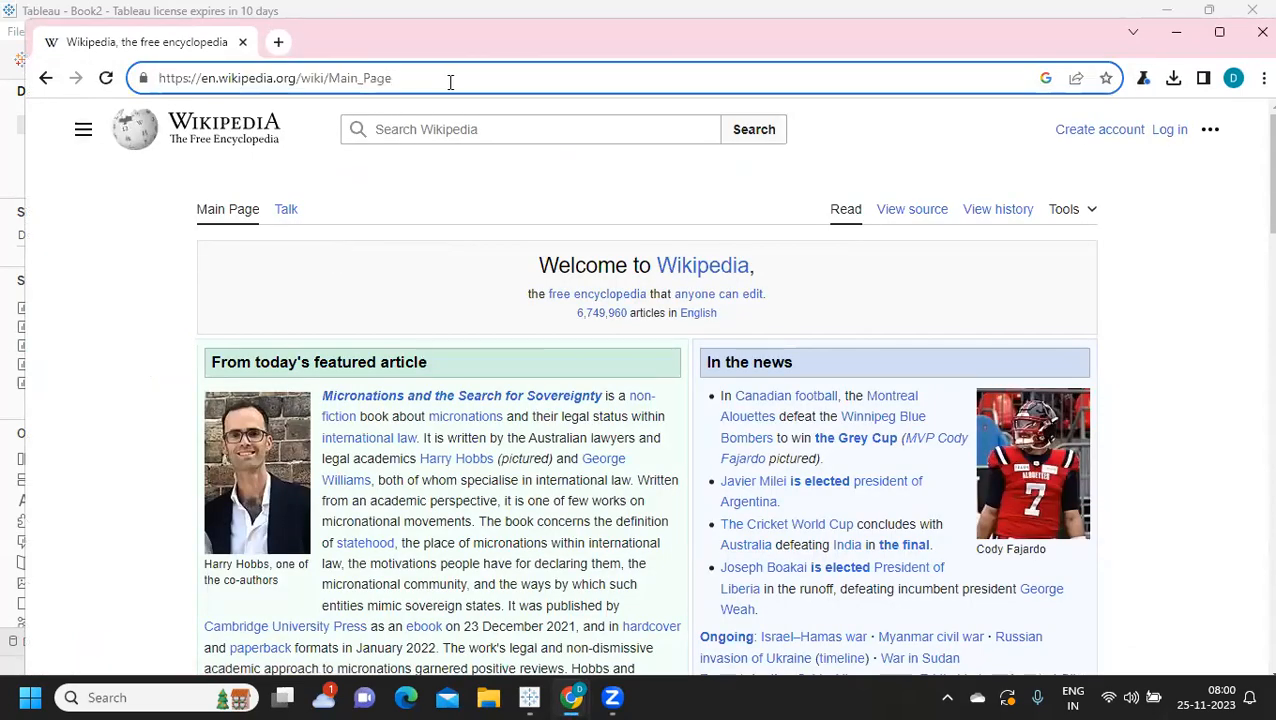
pyautogui.hotkey('ctrl', 'a')
pyautogui.hotkey('ctrl', 'c')
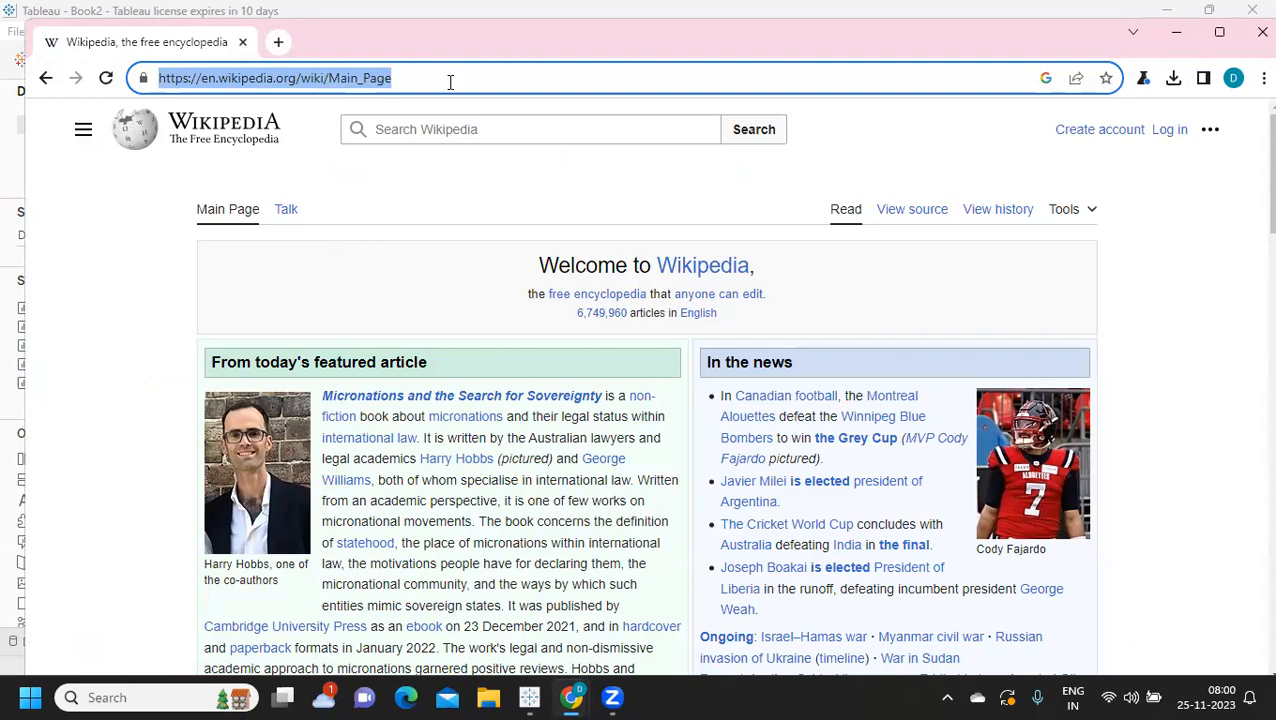
# - Switch back to Tableau and remove the existing highlight action from the dashboard's actions
pyautogui.hotkey('alt', 'Tab')
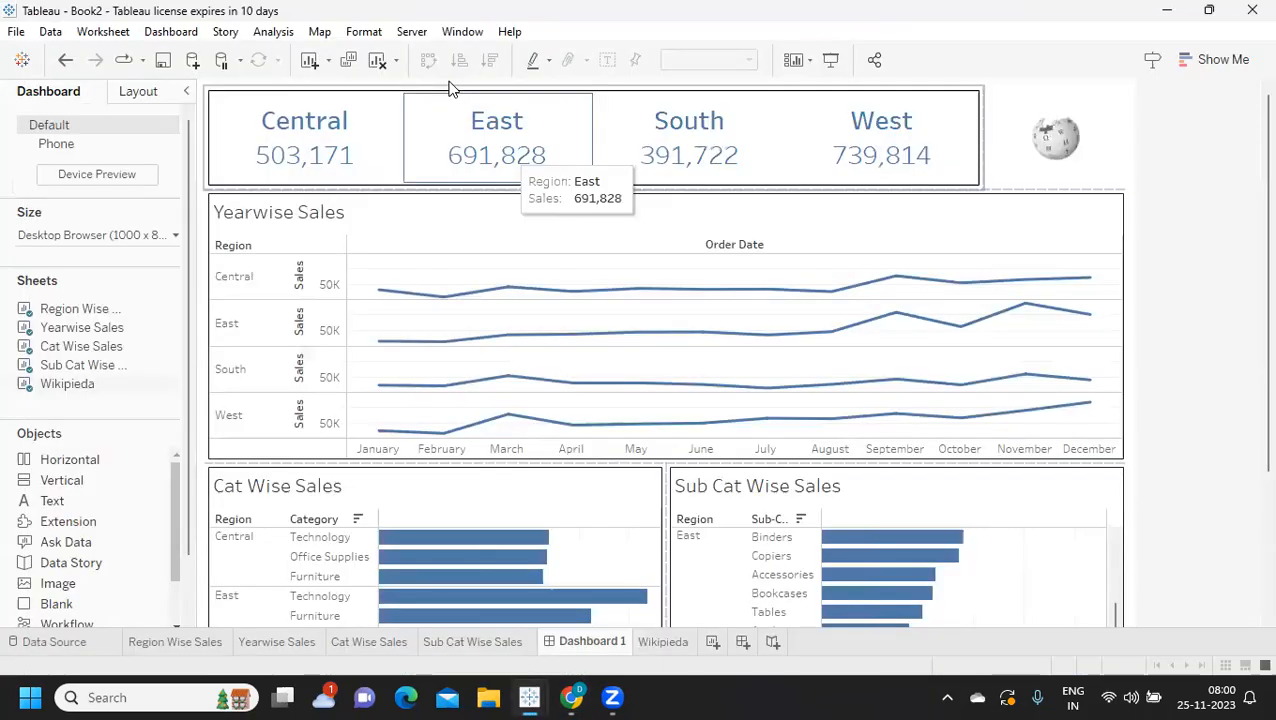
pyautogui.click(168, 33)
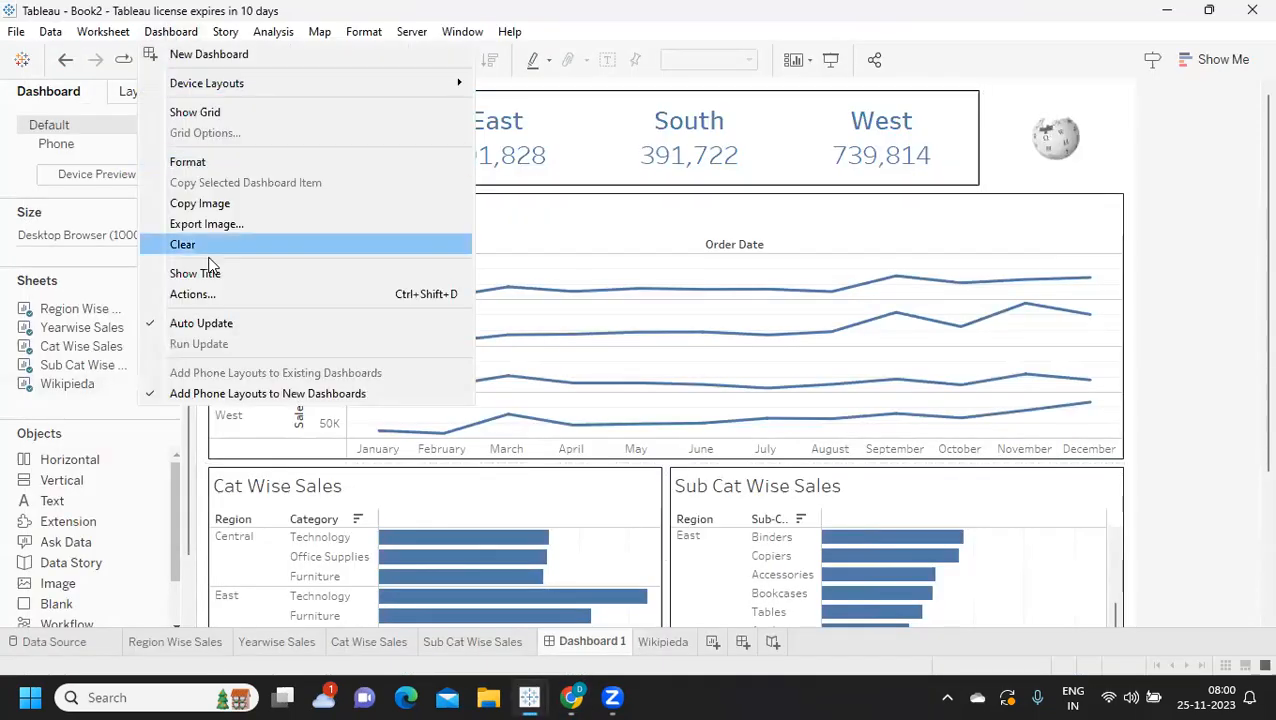
pyautogui.click(215, 297)
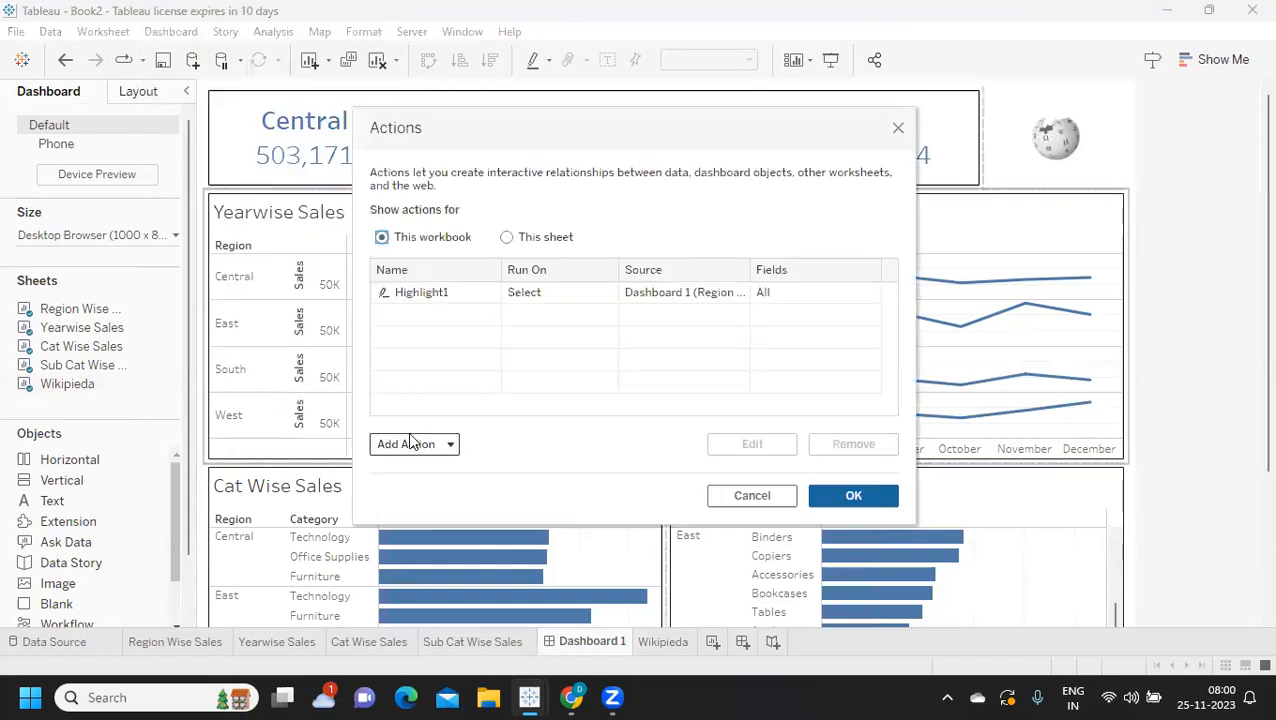
pyautogui.click(433, 294)
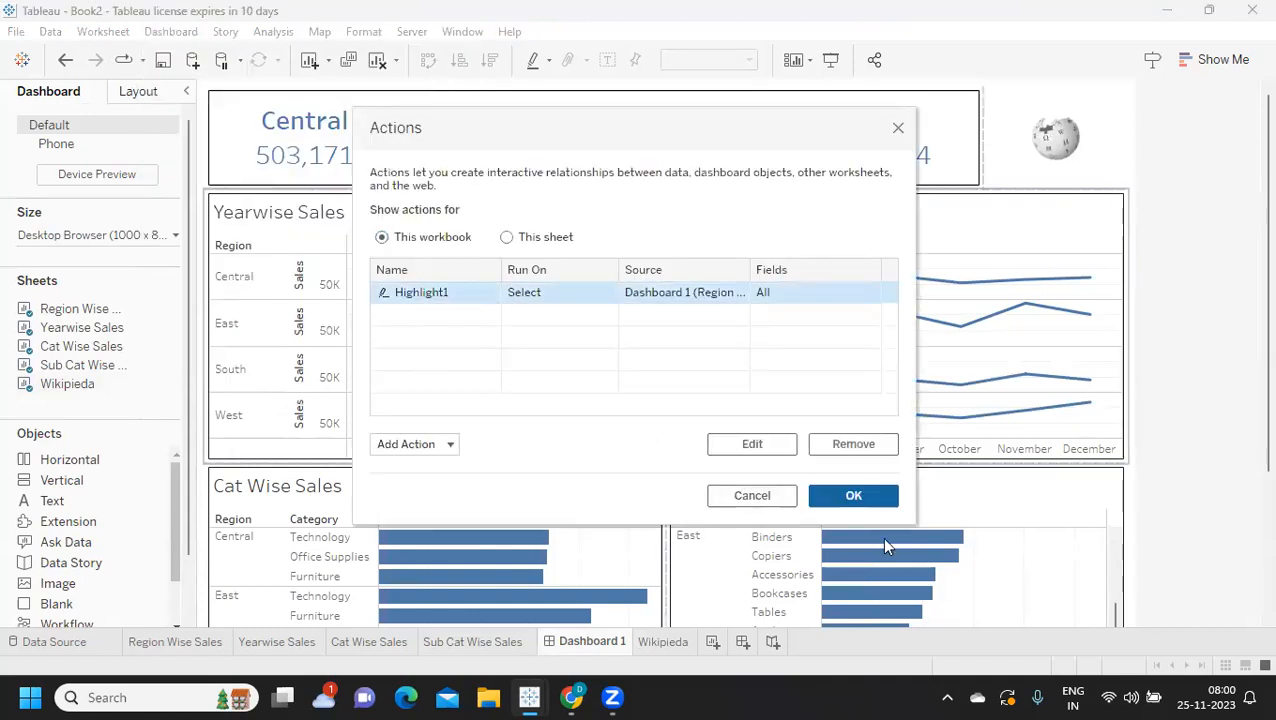
pyautogui.click(853, 444)
pyautogui.click(450, 444)
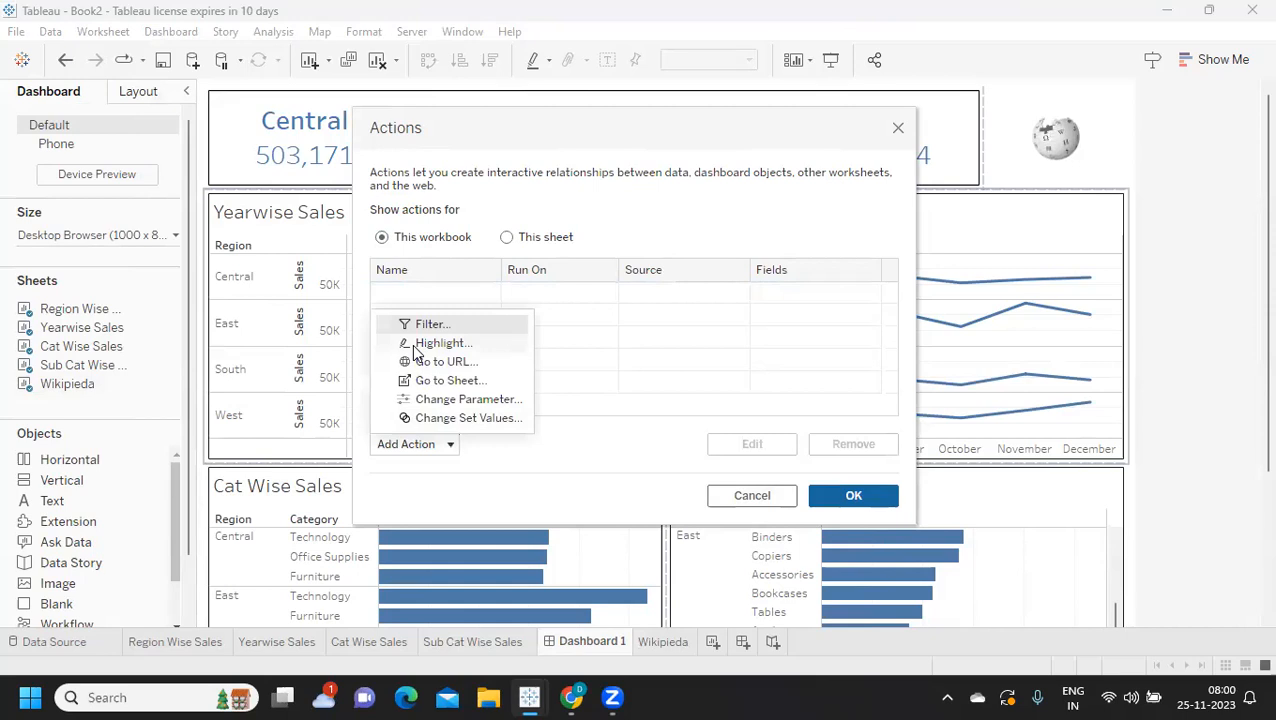
pyautogui.click(437, 362)
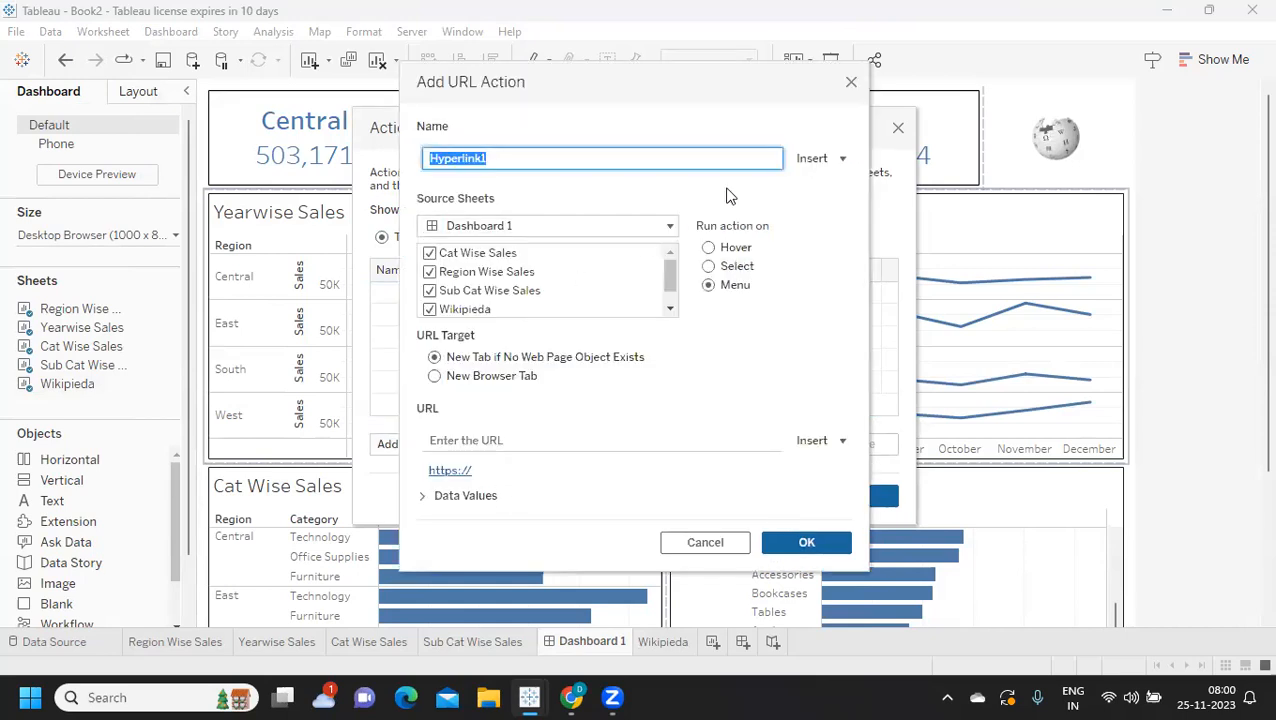
pyautogui.click(429, 254)
pyautogui.click(429, 291)
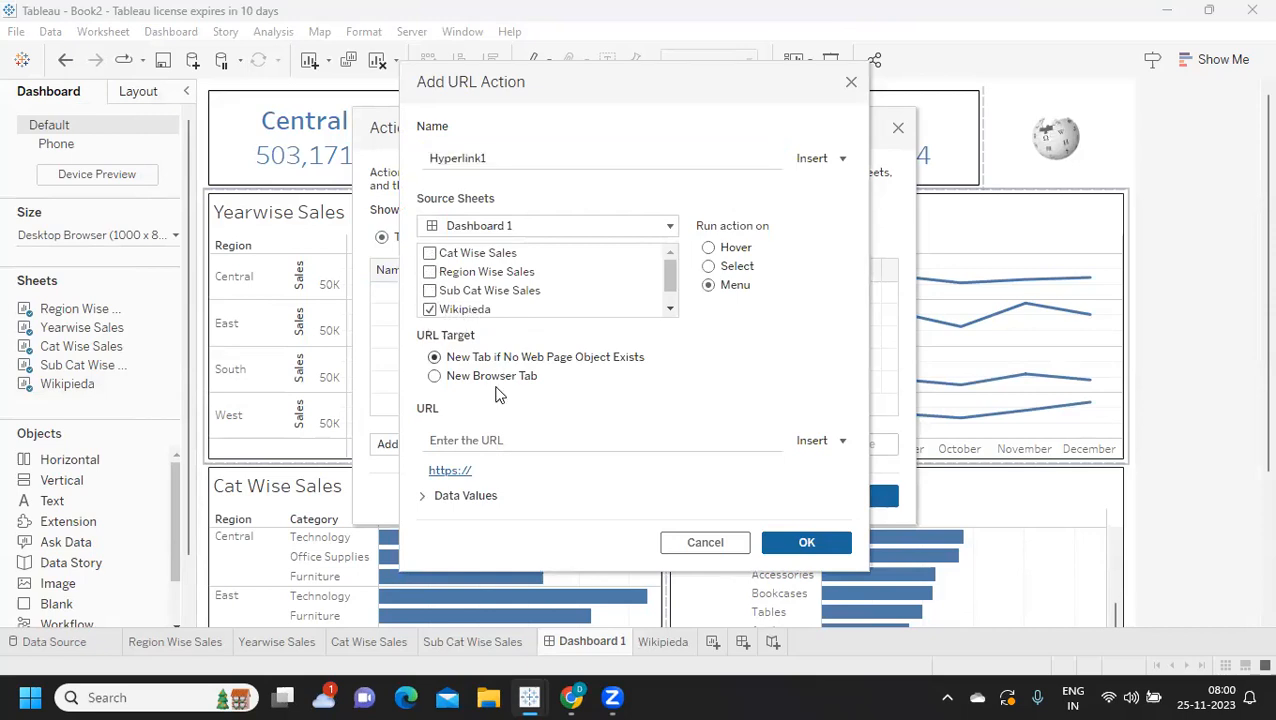
pyautogui.click(474, 440)
pyautogui.hotkey('ctrl', 'v')
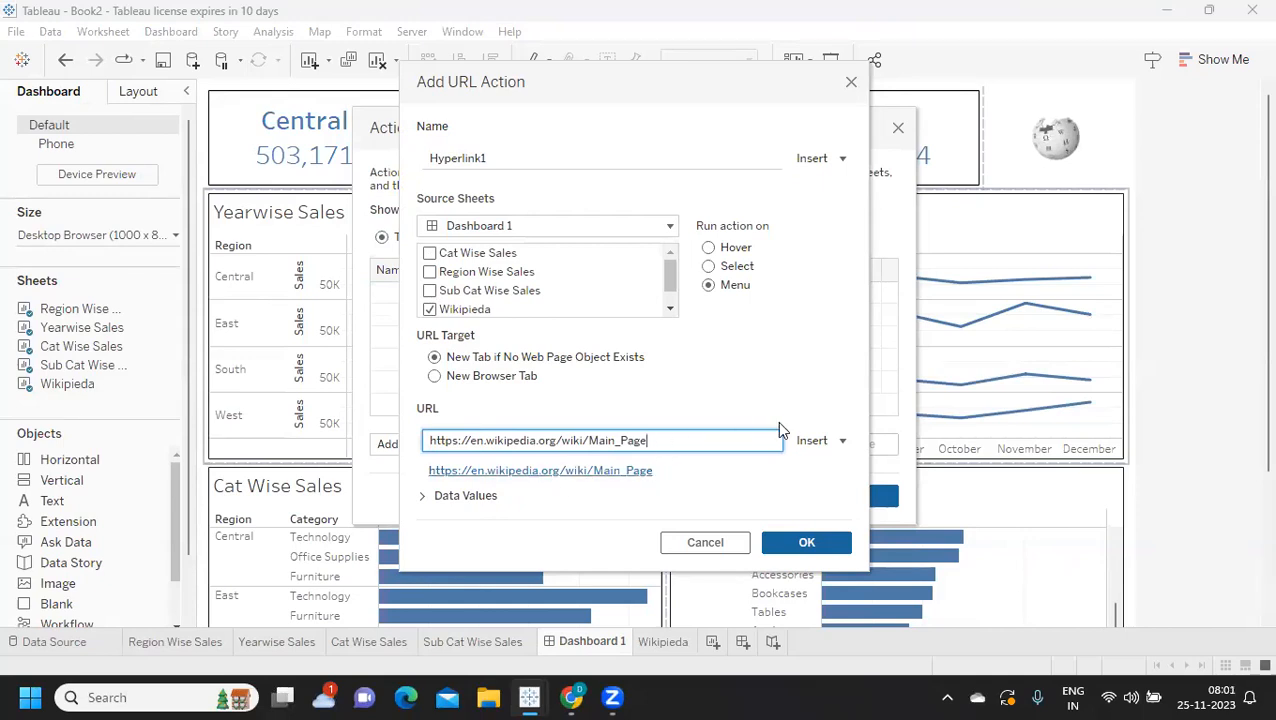
# - Try appending a slash to the action's URL and look through the fields that can be inserted into it
pyautogui.click(836, 446)
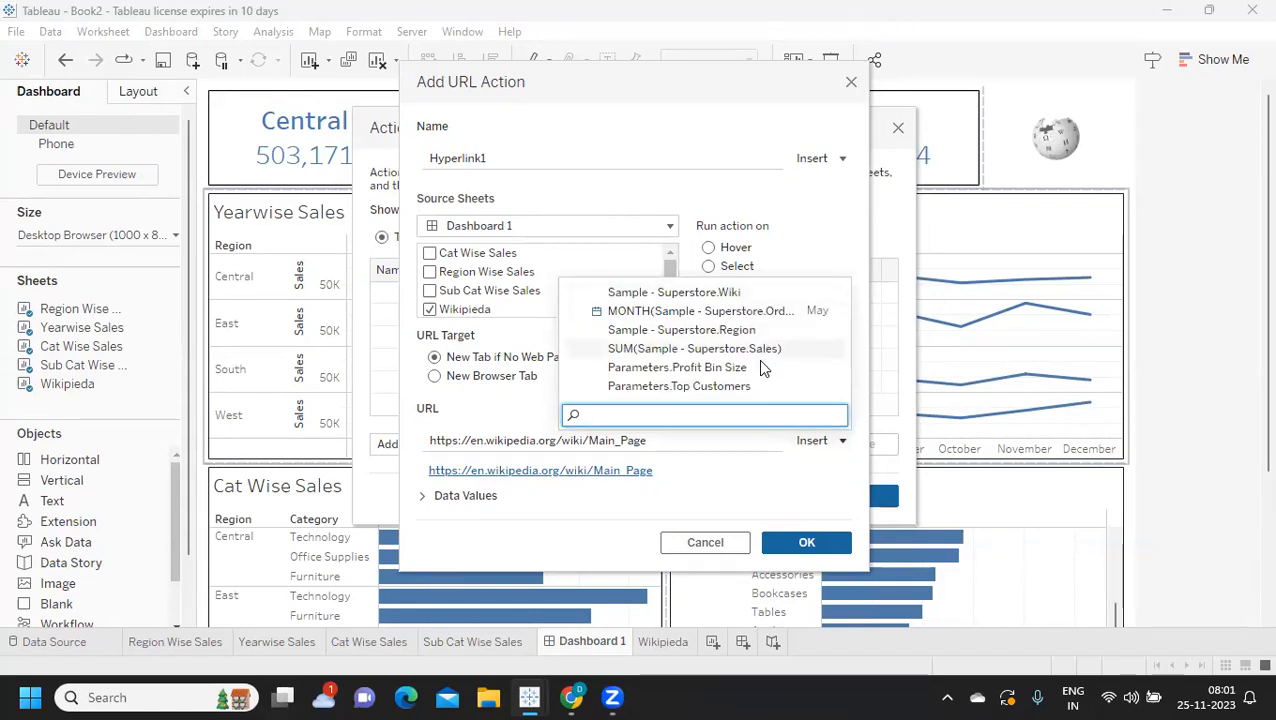
pyautogui.click(651, 441)
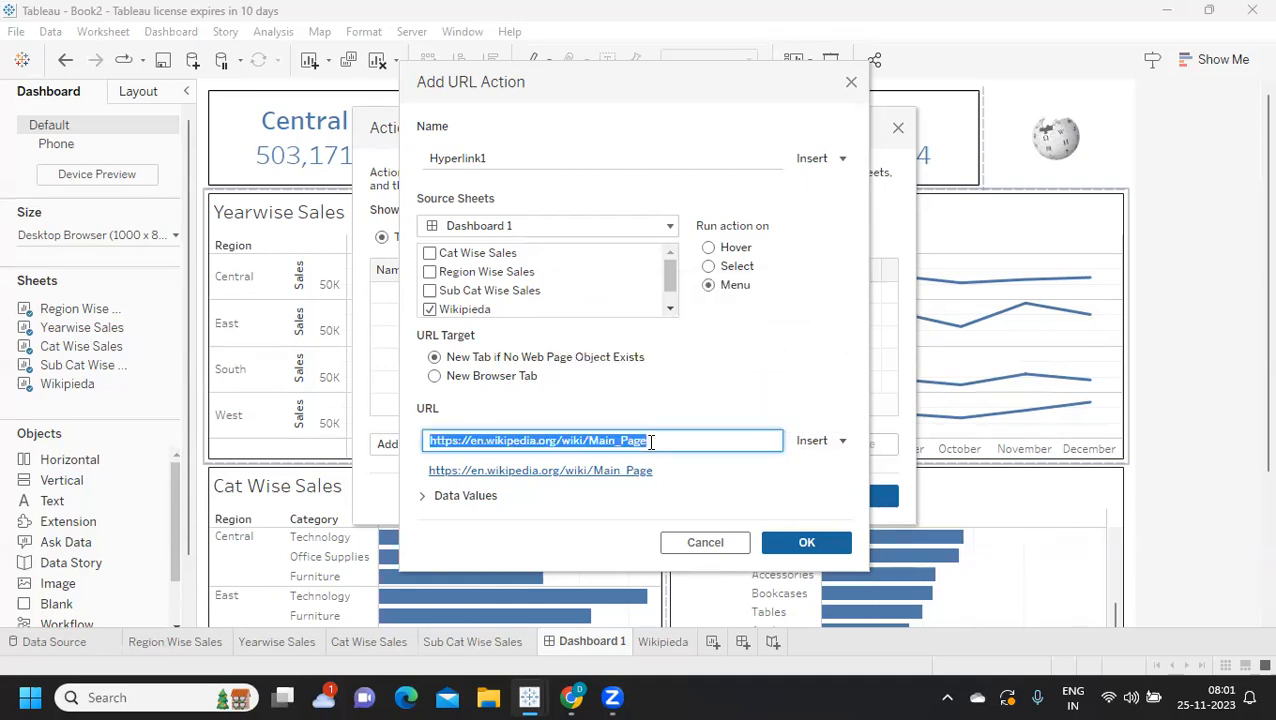
pyautogui.click(651, 441)
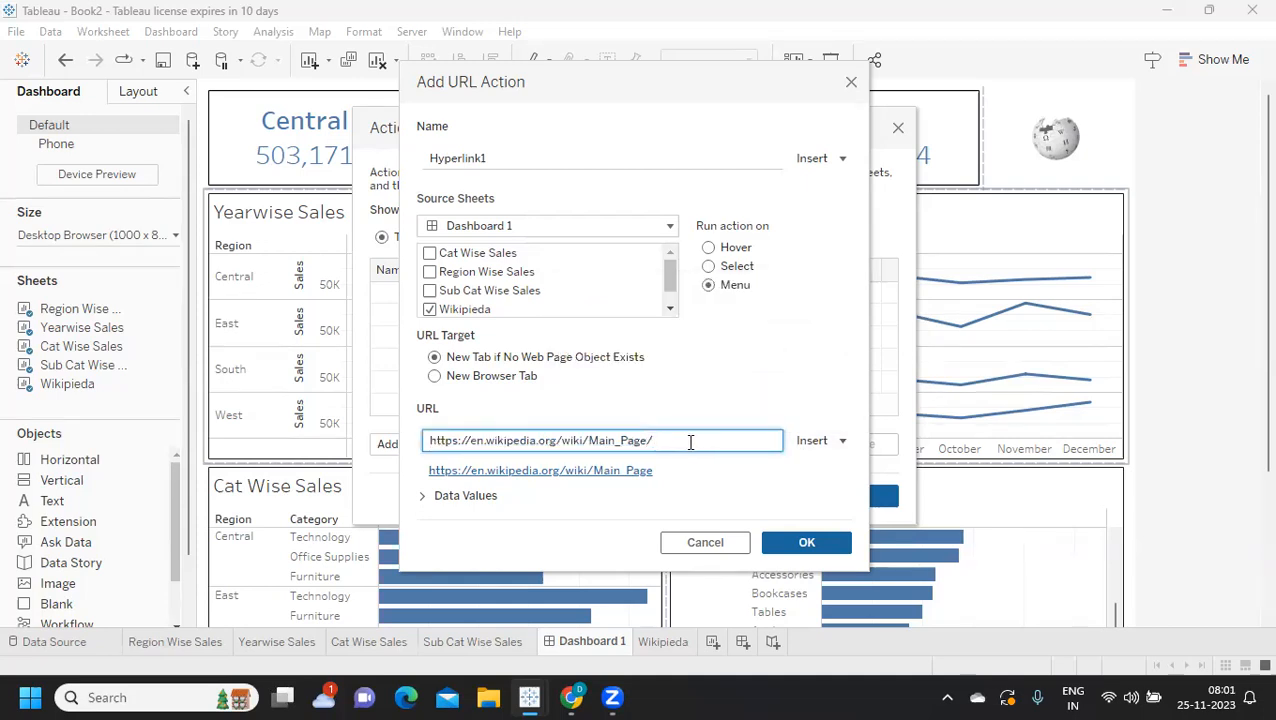
pyautogui.click(842, 441)
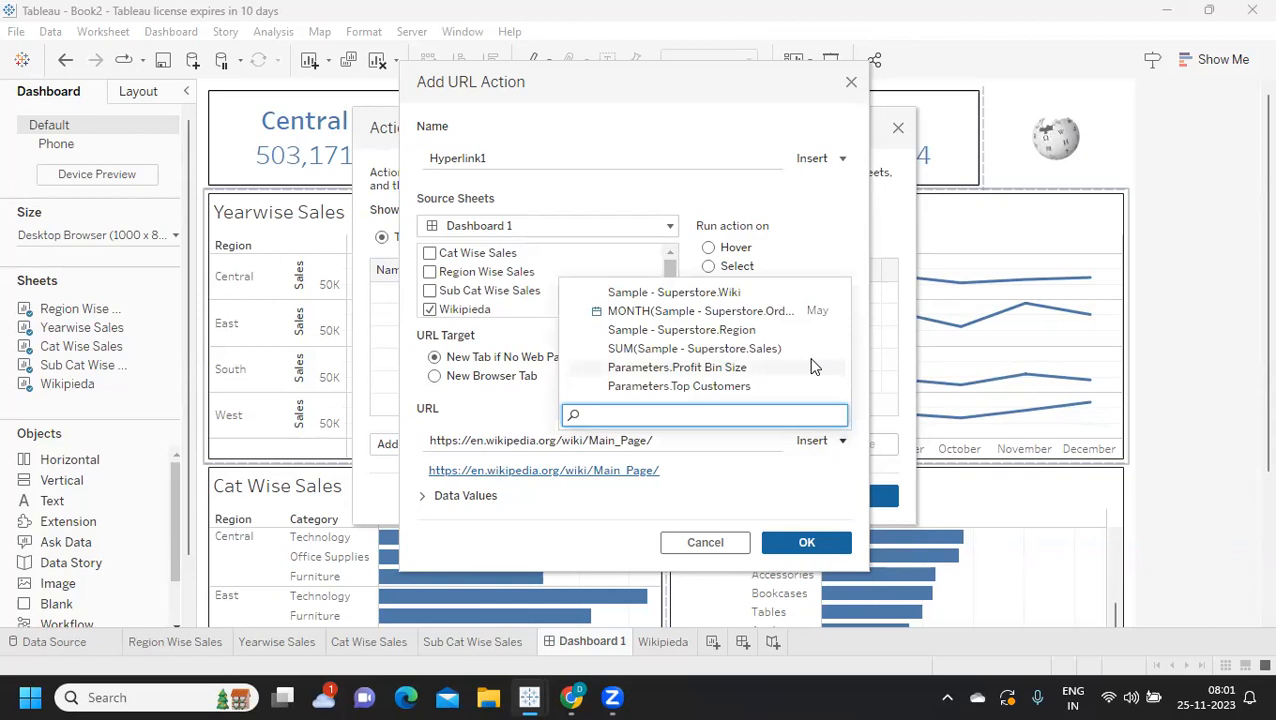
pyautogui.click(760, 470)
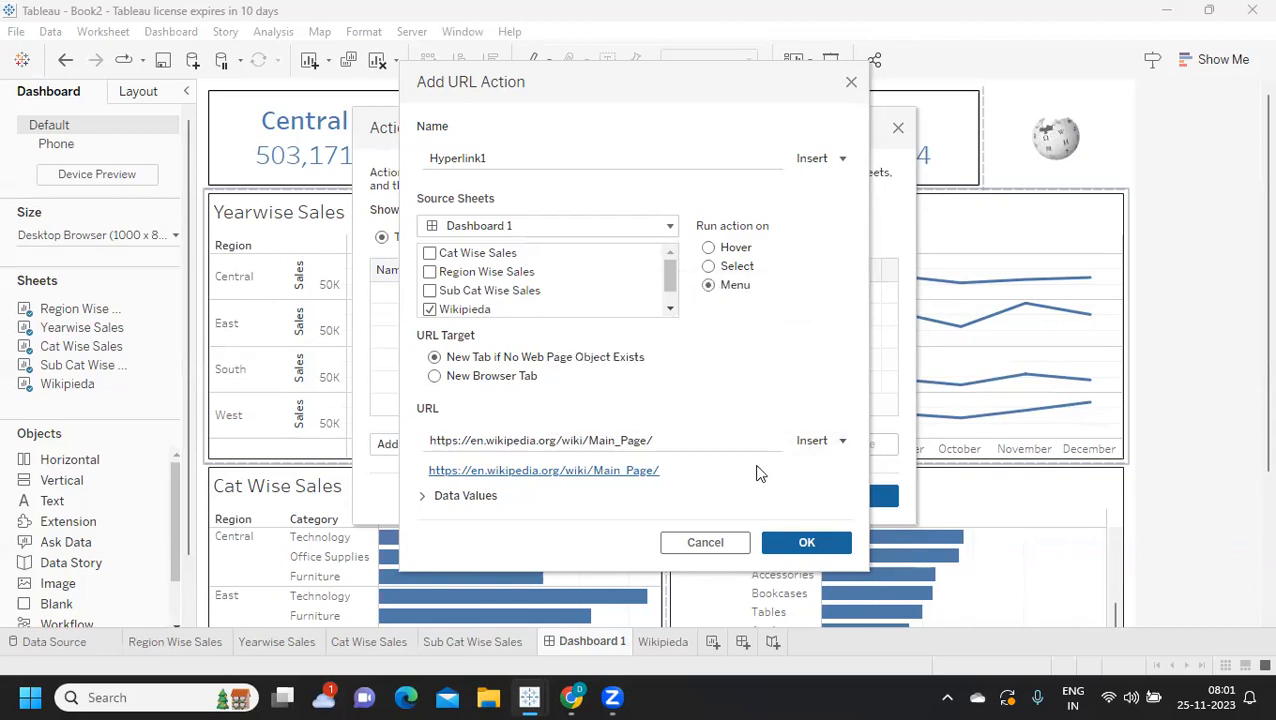
pyautogui.click(673, 441)
pyautogui.click(673, 441)
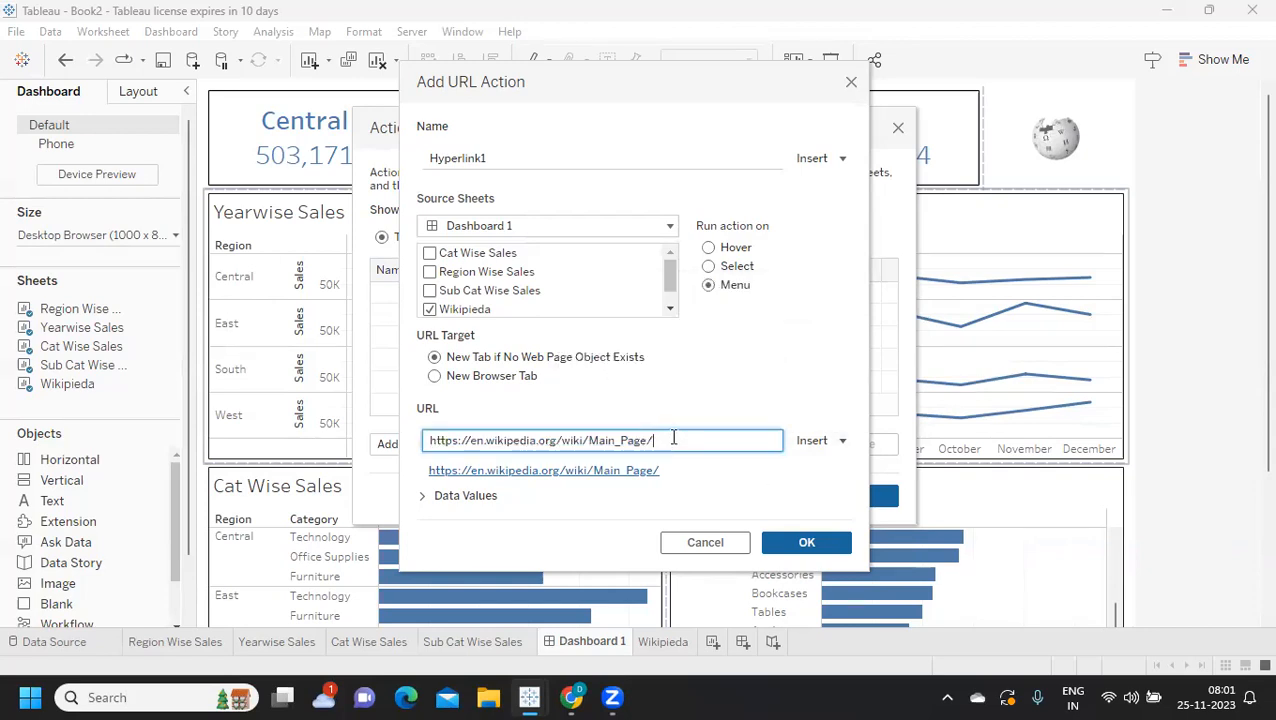
# - Save the URL action and test it on the dashboard's Wikipedia icon
pyautogui.click(806, 542)
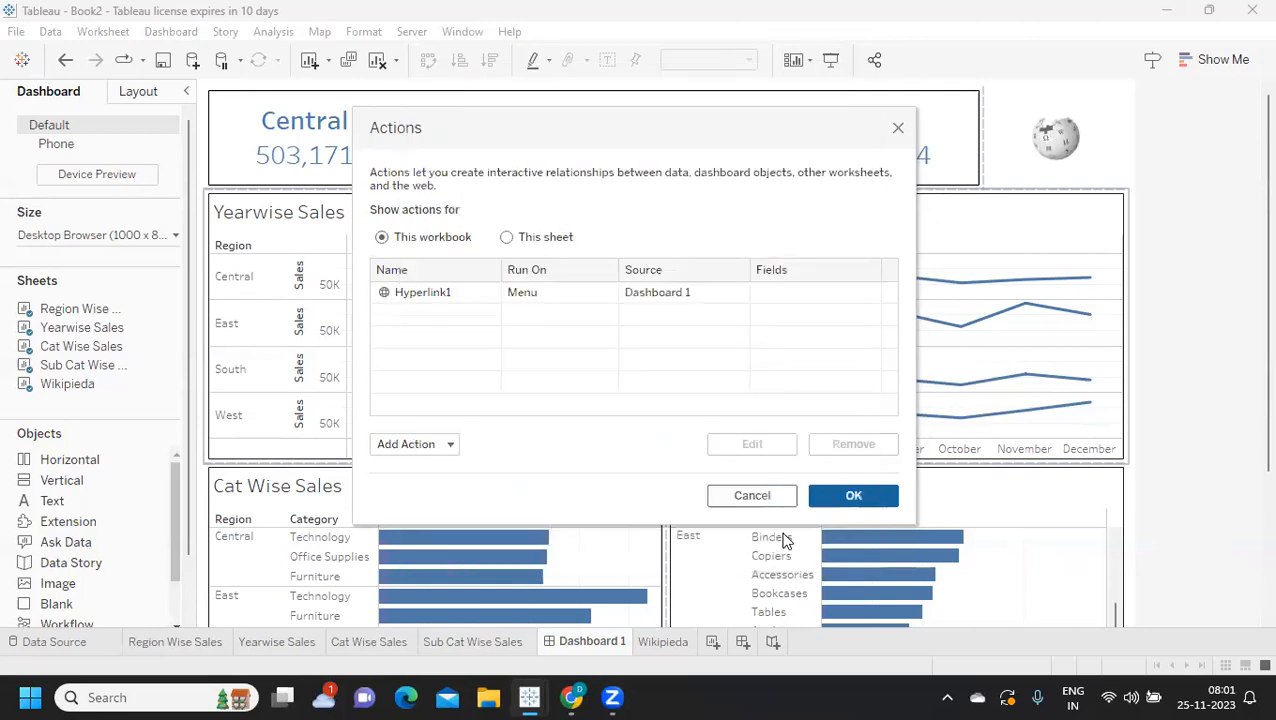
pyautogui.click(846, 496)
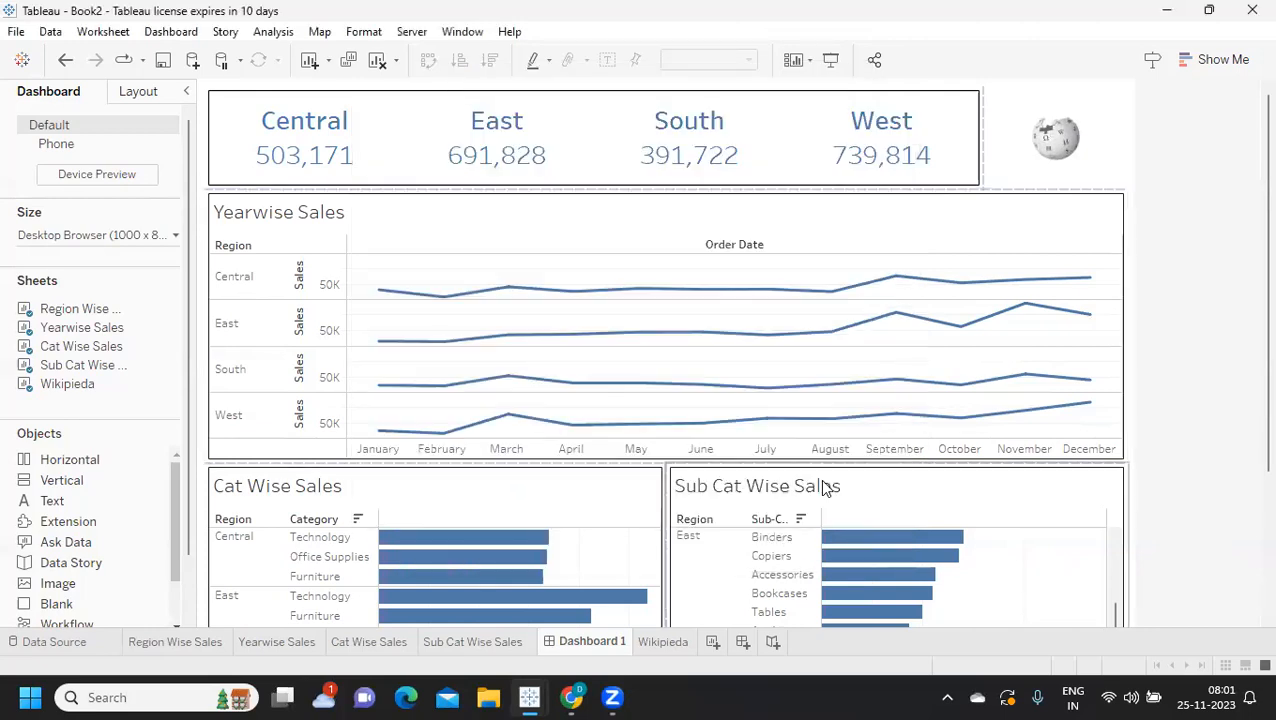
pyautogui.click(1050, 152)
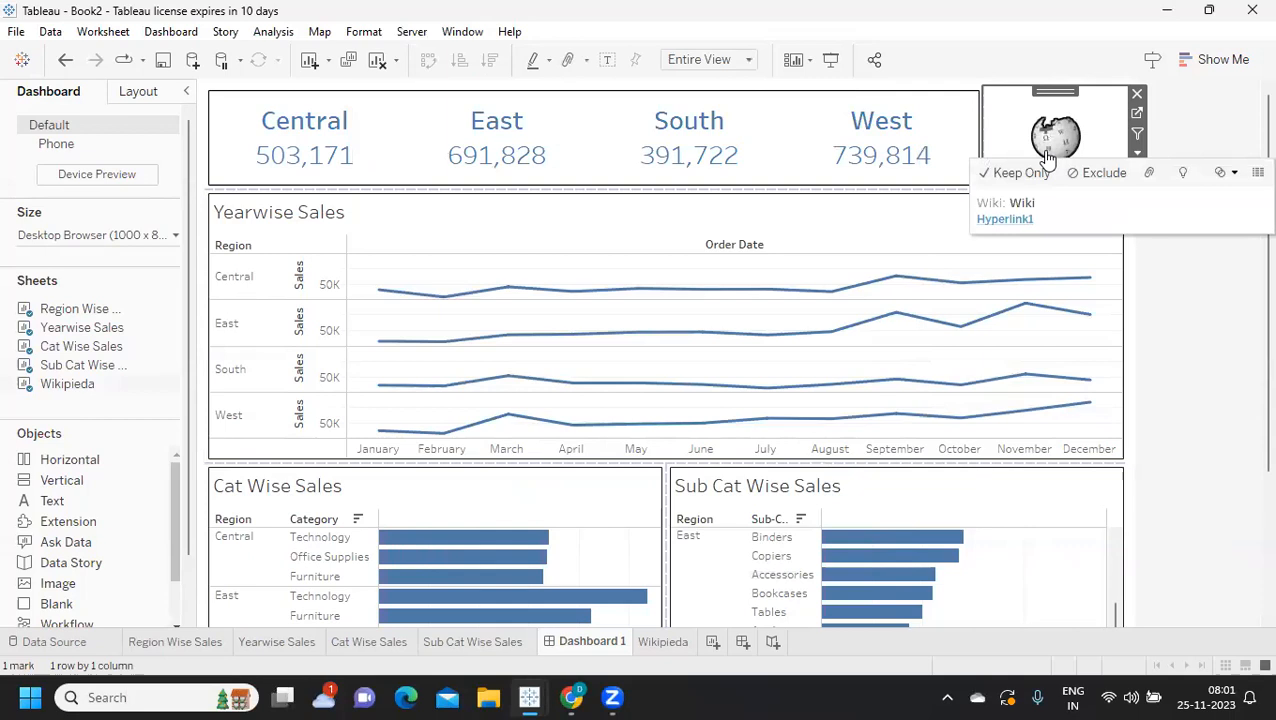
pyautogui.click(1071, 161)
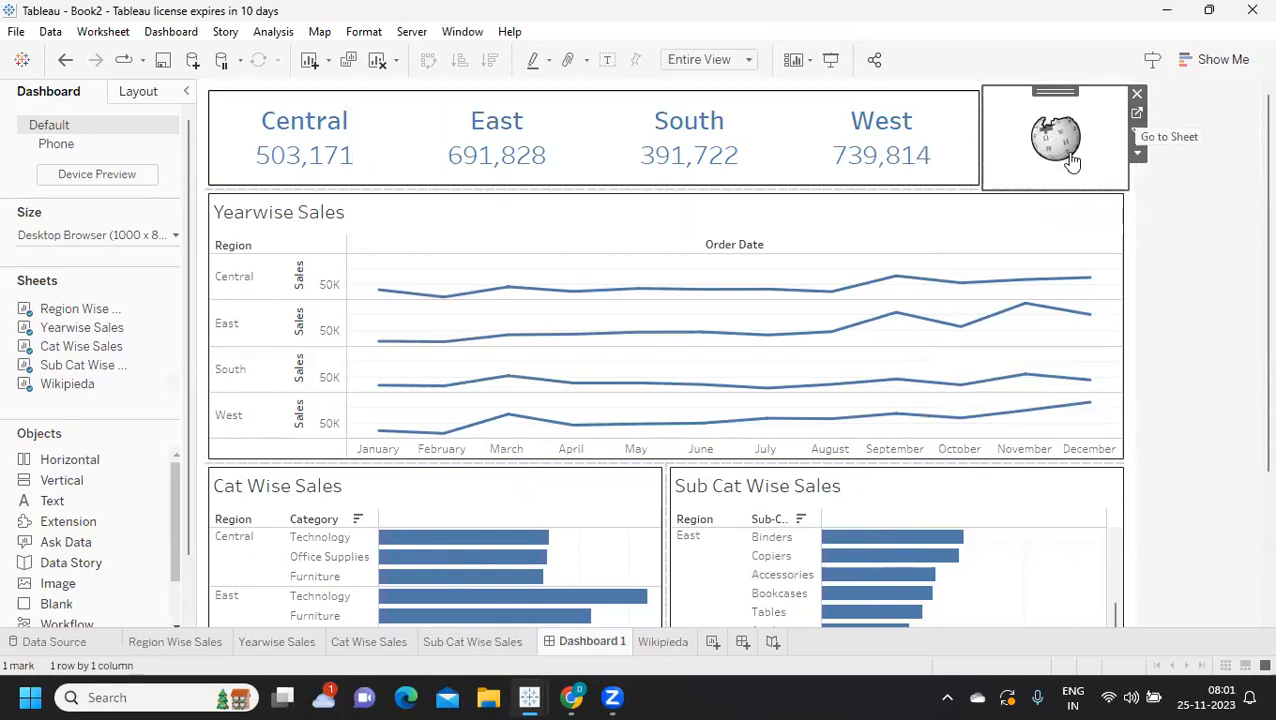
# - Edit the URL action so that it runs on Select, and save the dashboard's actions
pyautogui.click(174, 35)
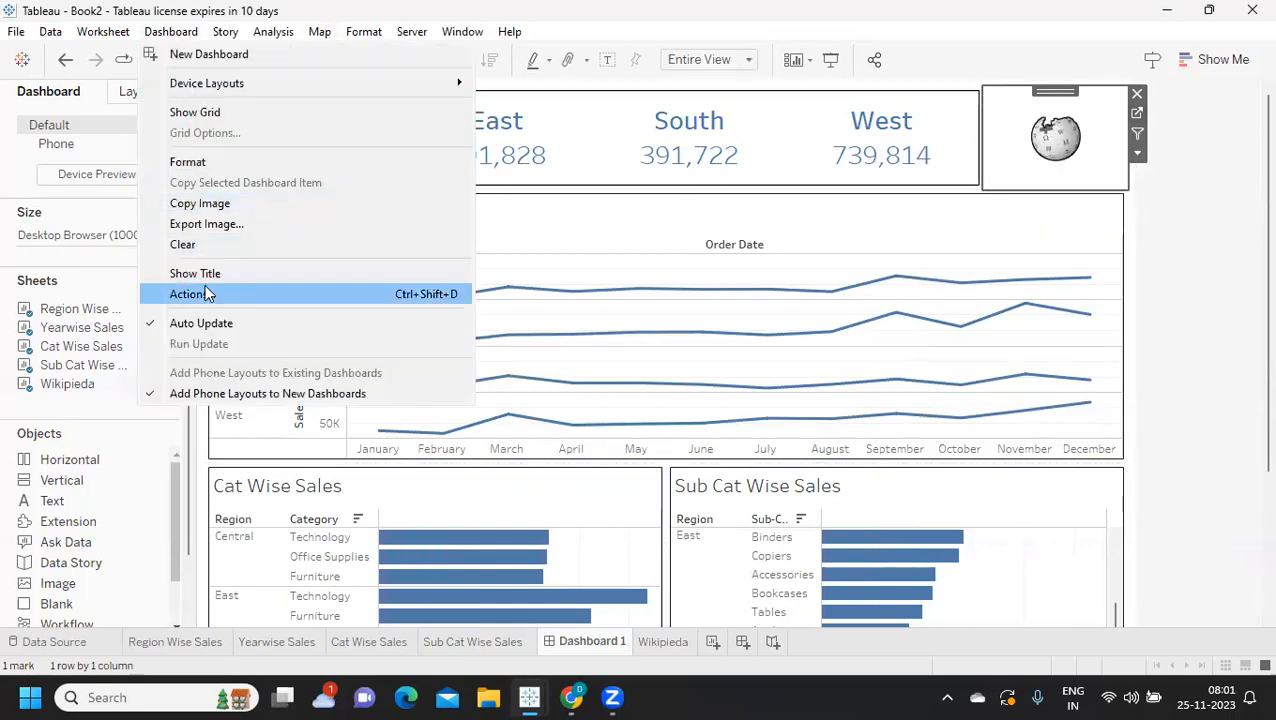
pyautogui.click(205, 290)
pyautogui.click(405, 295)
pyautogui.click(752, 444)
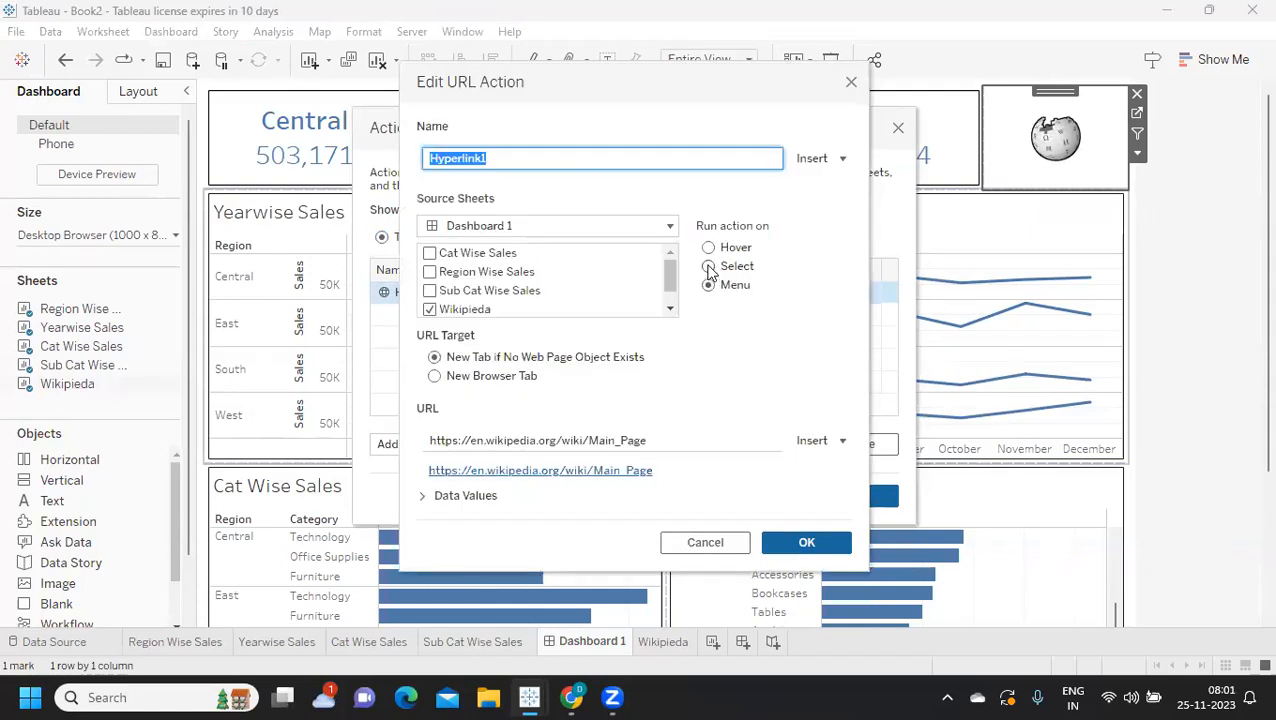
pyautogui.click(709, 267)
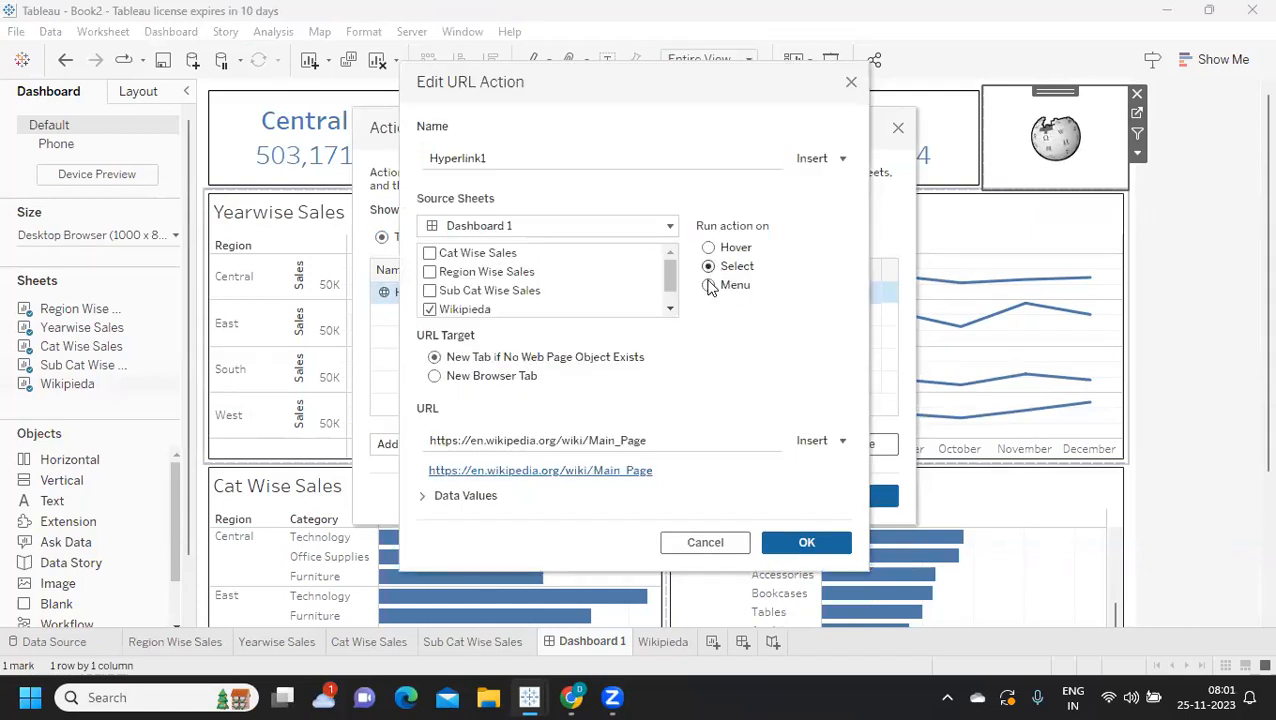
pyautogui.click(424, 497)
pyautogui.click(428, 497)
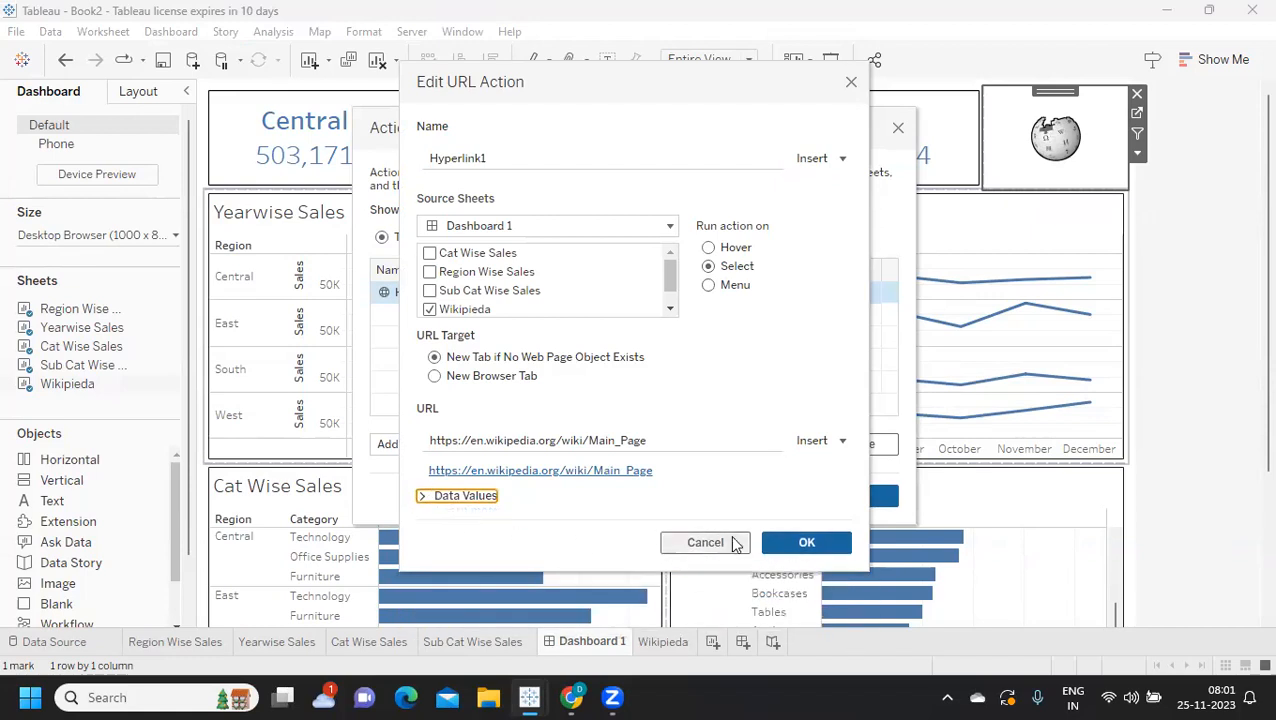
pyautogui.click(788, 540)
pyautogui.click(845, 497)
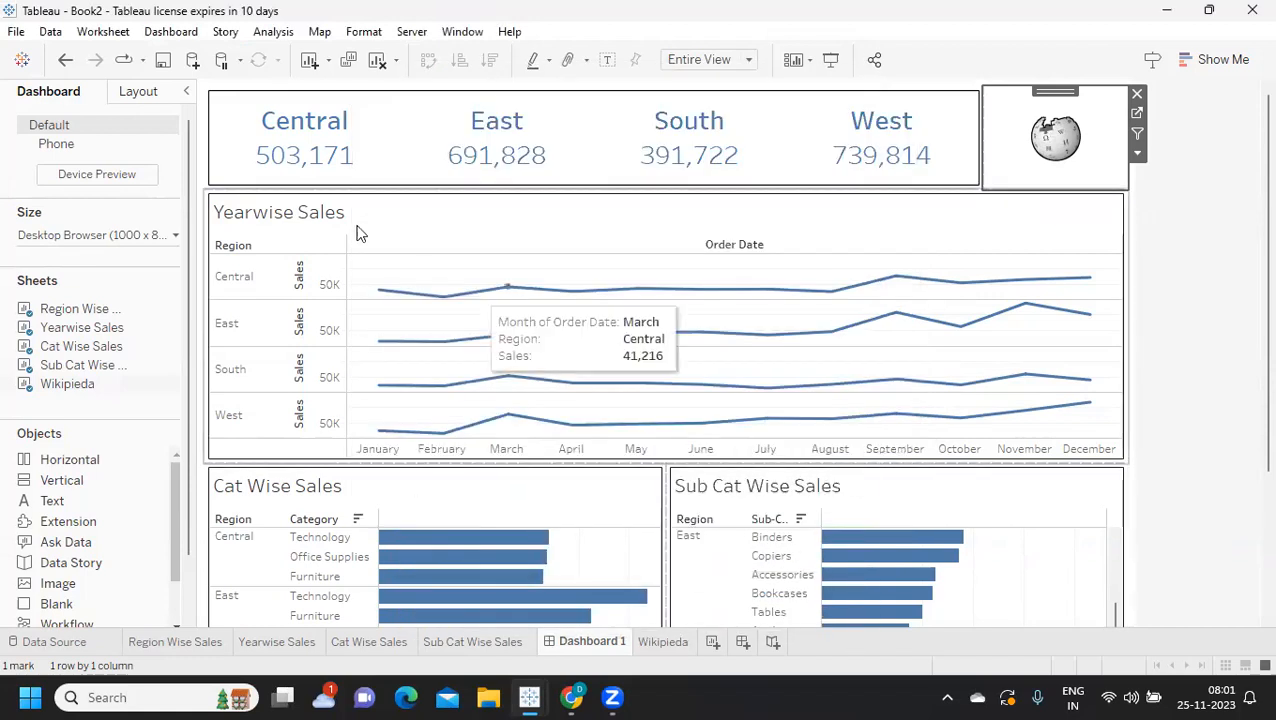
# - Trigger the URL action from the Wikipedia icon on the dashboard and examine the opened page's address
pyautogui.click(160, 31)
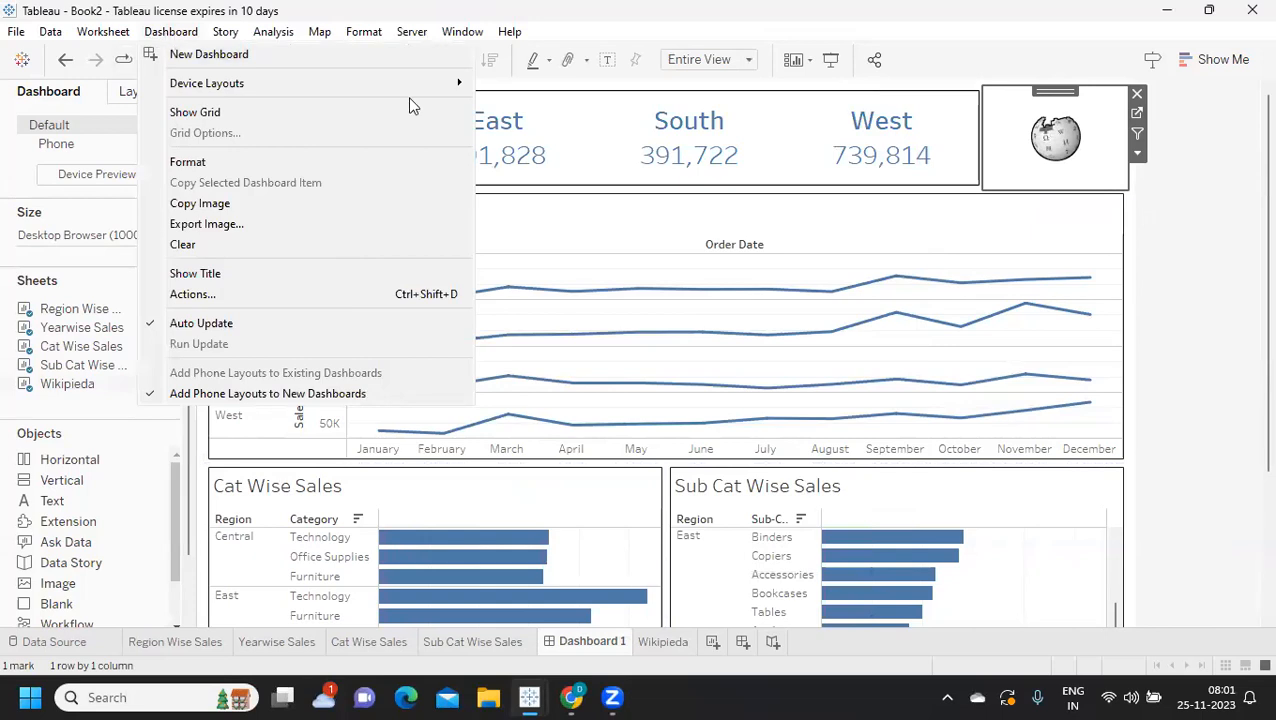
pyautogui.press('Escape')
pyautogui.click(1057, 142)
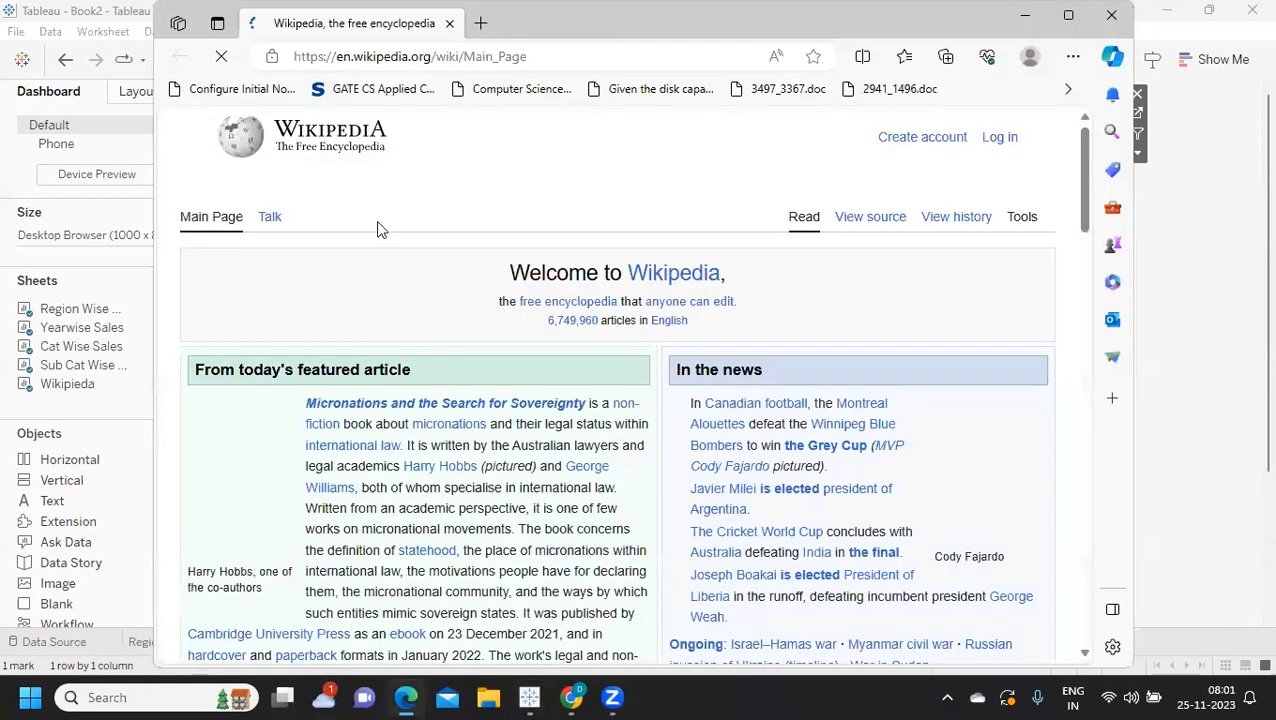
pyautogui.click(574, 56)
pyautogui.click(574, 56)
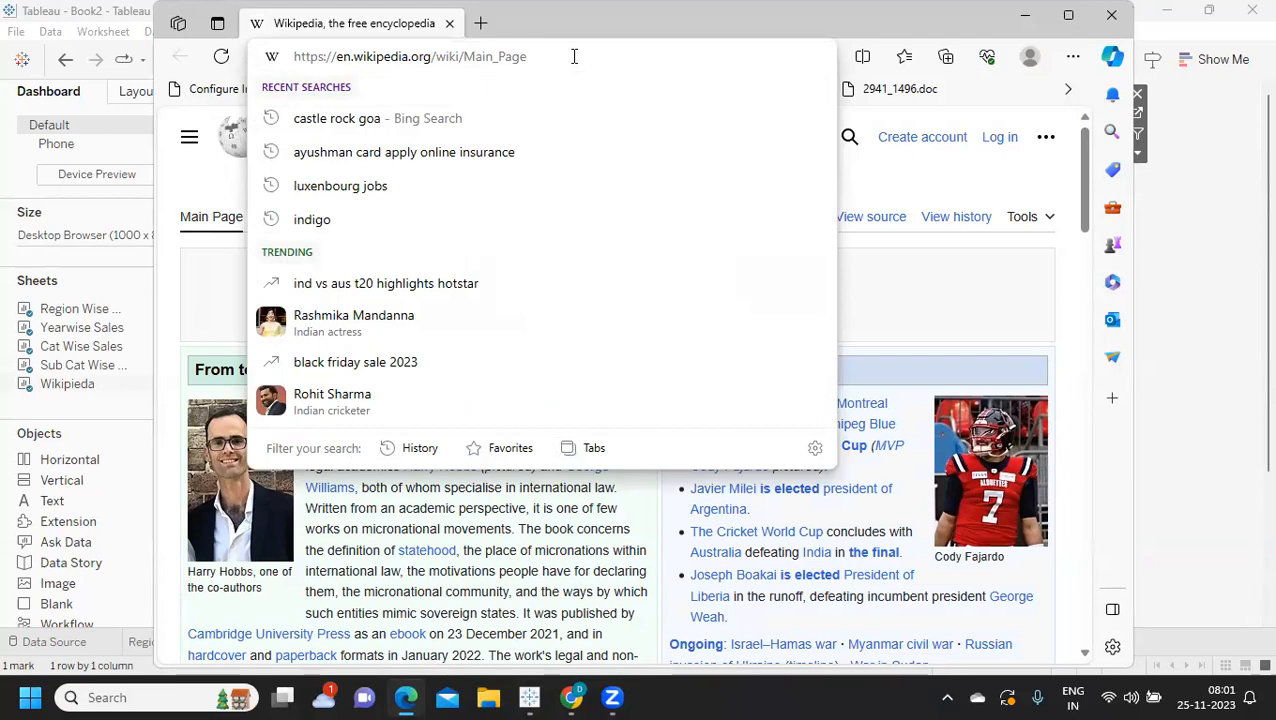
# - Return to Tableau, add Region to the Wikipieda sheet's columns, and inspect the icons on Dashboard 1
pyautogui.click(1024, 15)
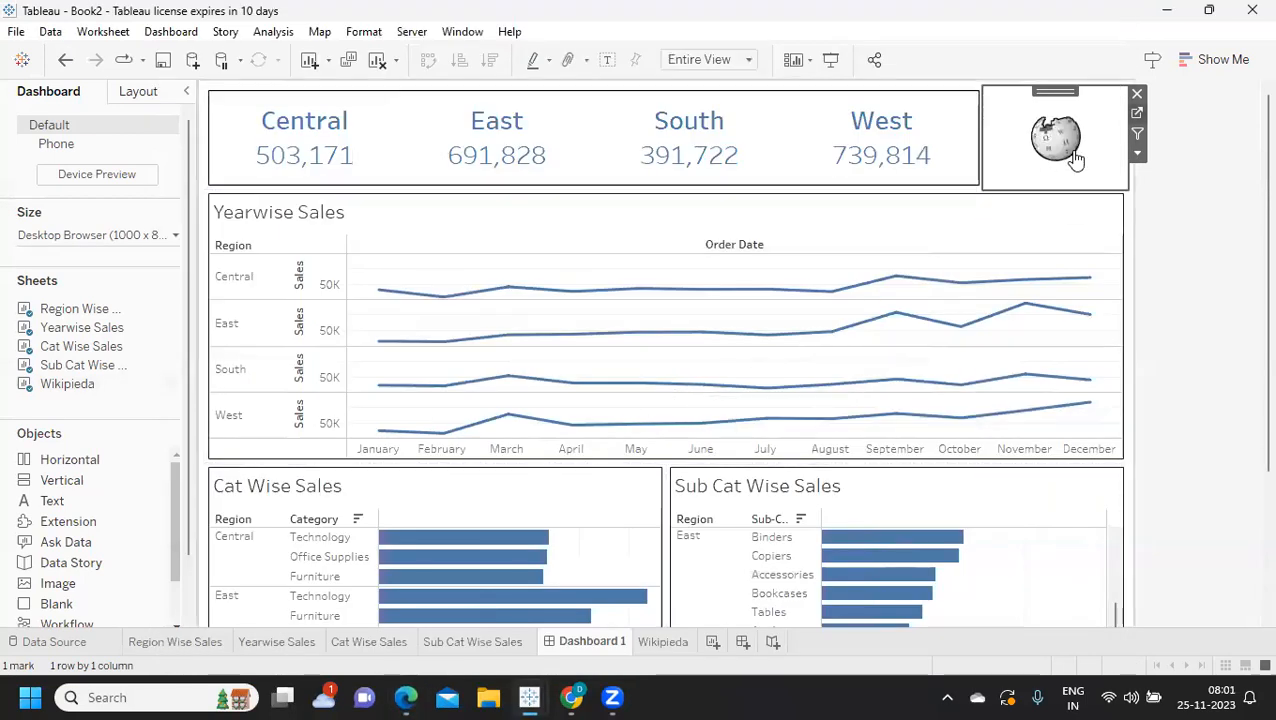
pyautogui.click(1137, 113)
pyautogui.click(79, 150)
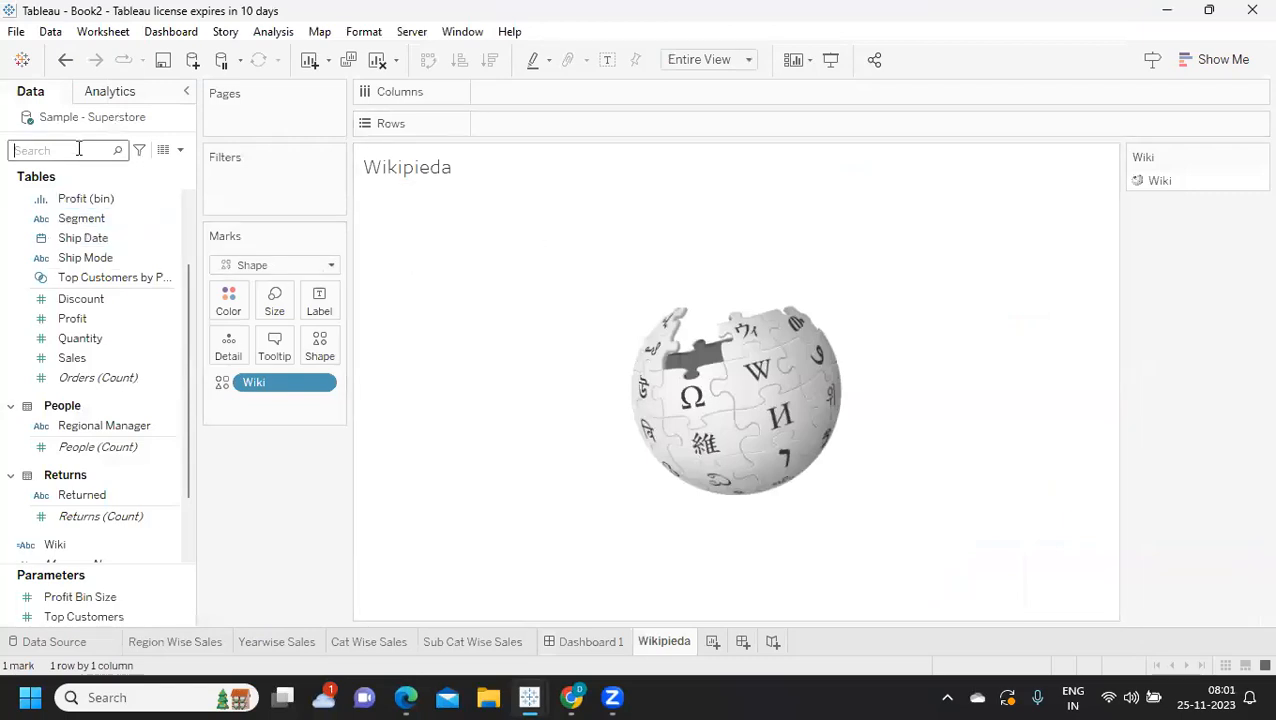
pyautogui.write('re')
pyautogui.moveTo(100, 257); pyautogui.dragTo(572, 97)
pyautogui.click(582, 642)
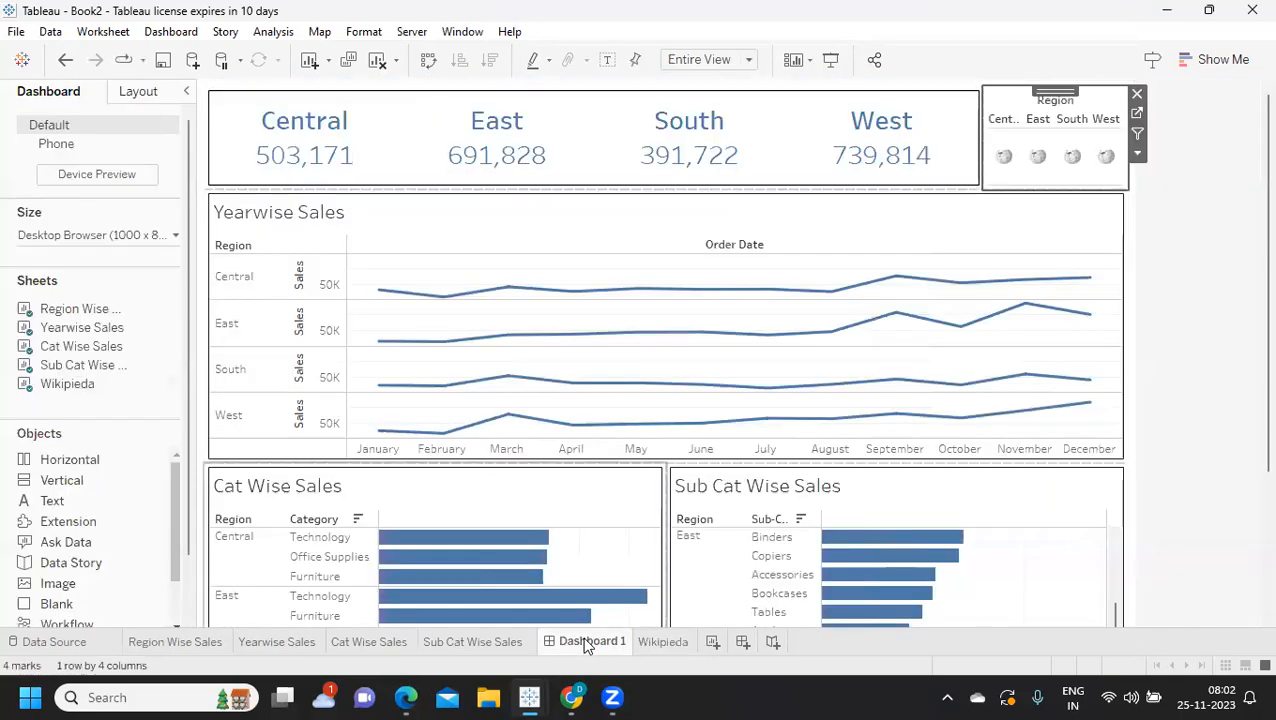
pyautogui.moveTo(1005, 165)
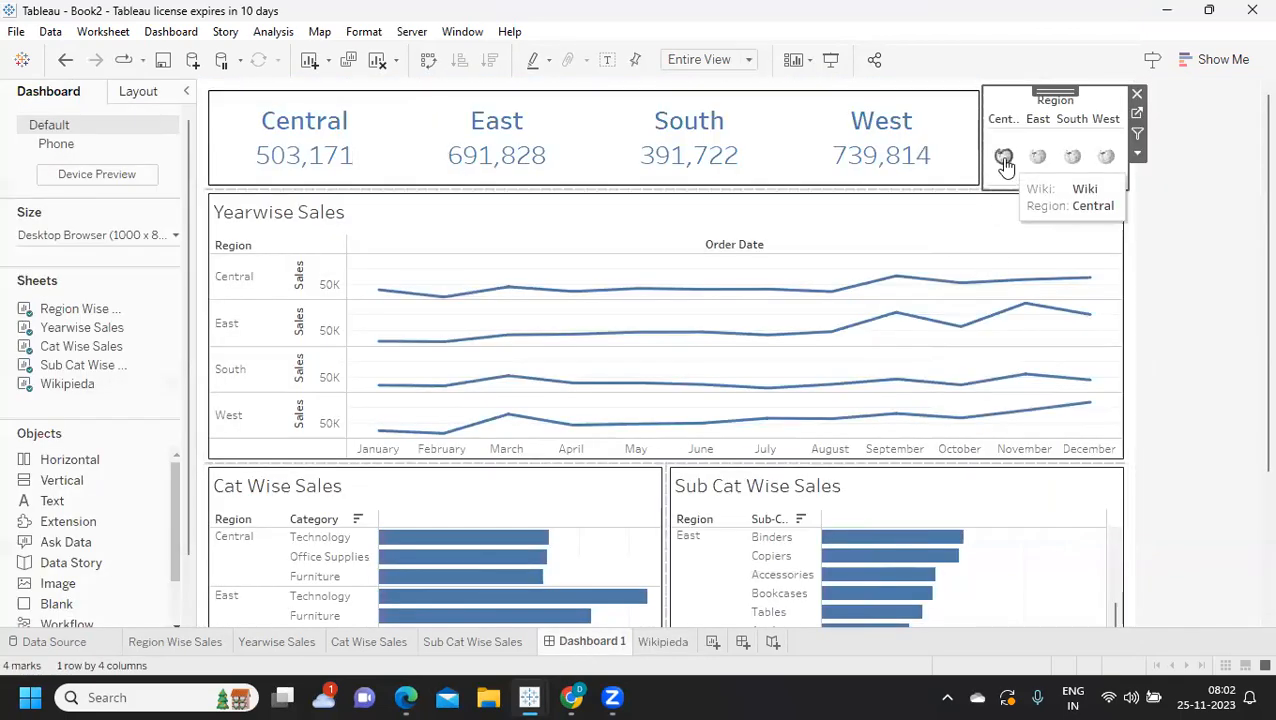
pyautogui.click(186, 34)
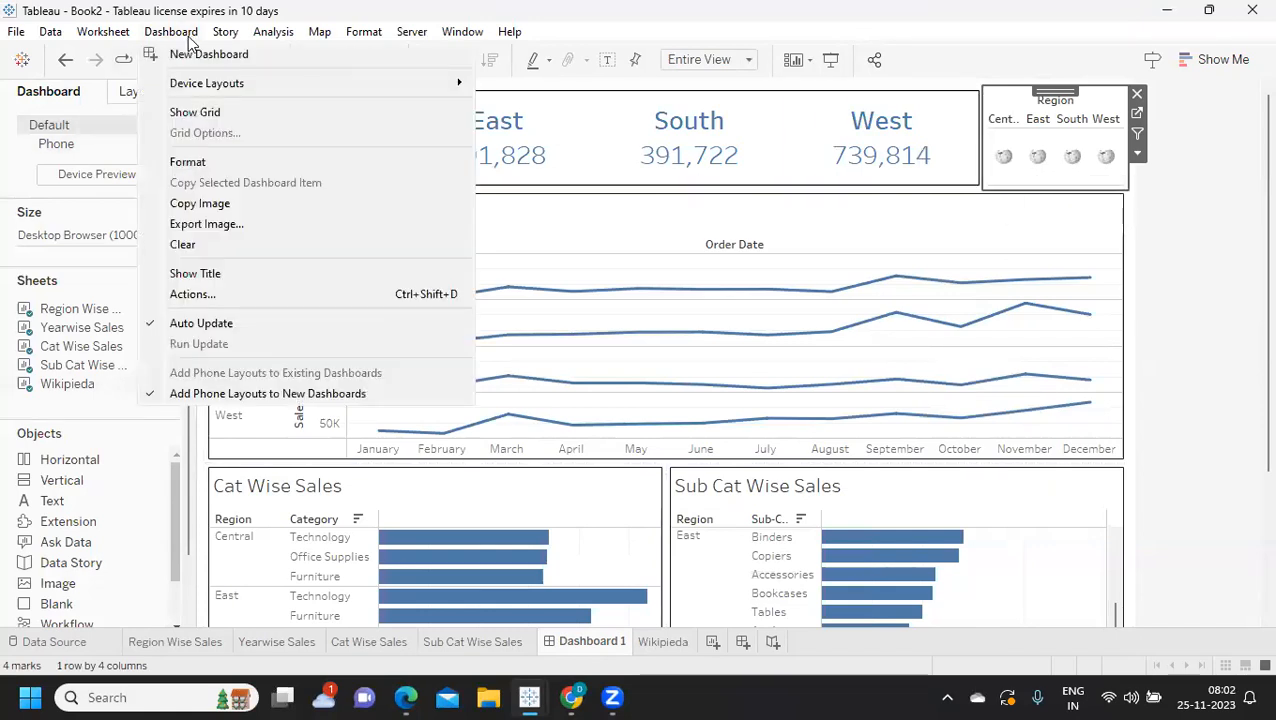
pyautogui.click(200, 295)
pyautogui.click(443, 294)
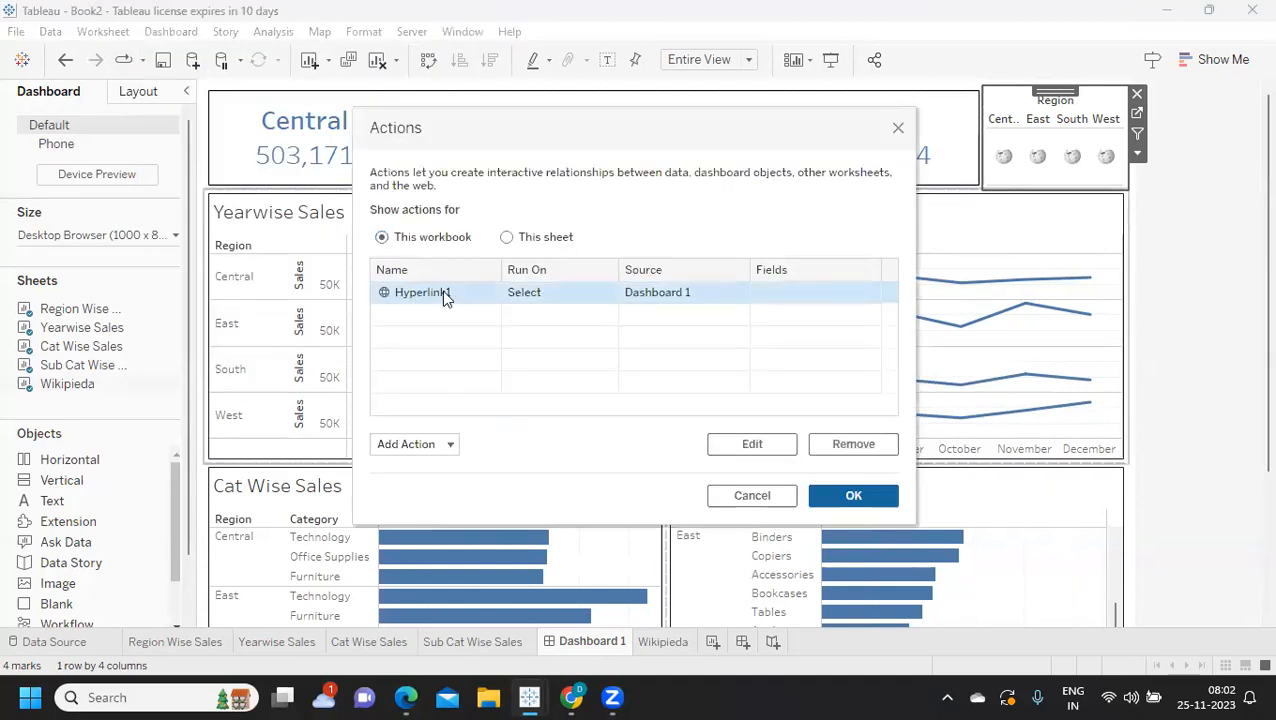
pyautogui.click(770, 451)
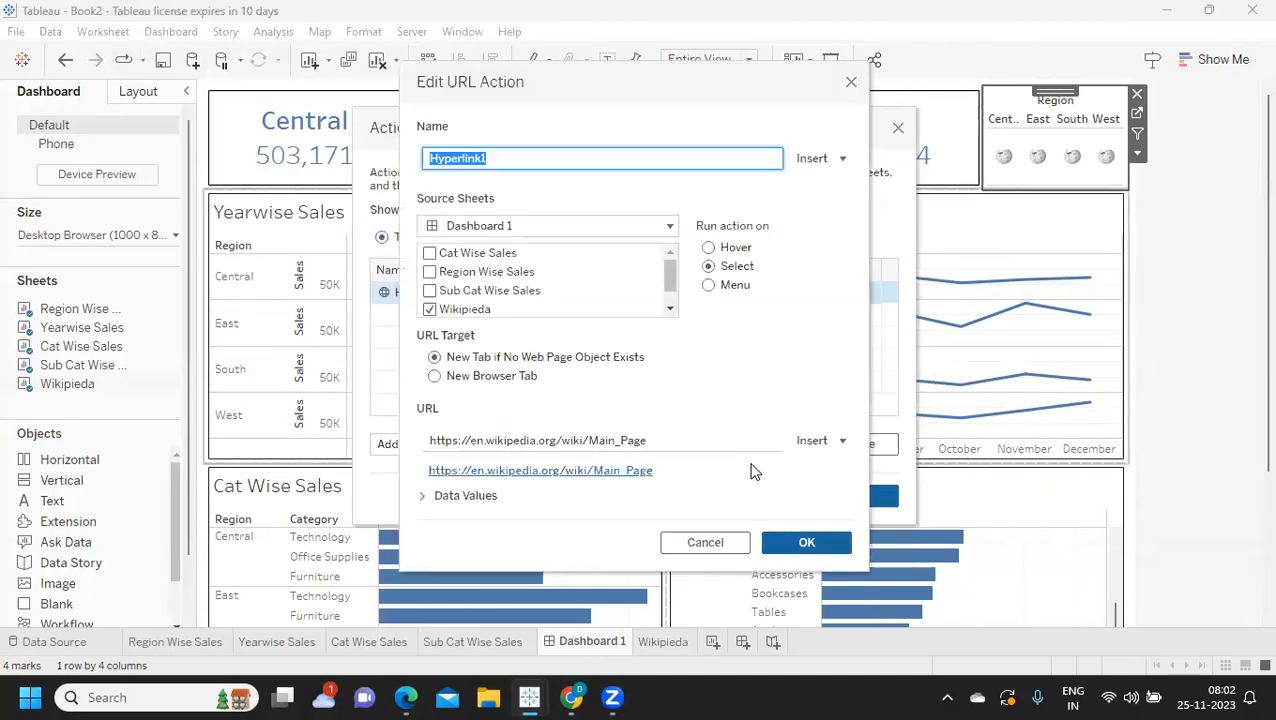
pyautogui.click(675, 440)
pyautogui.click(662, 440)
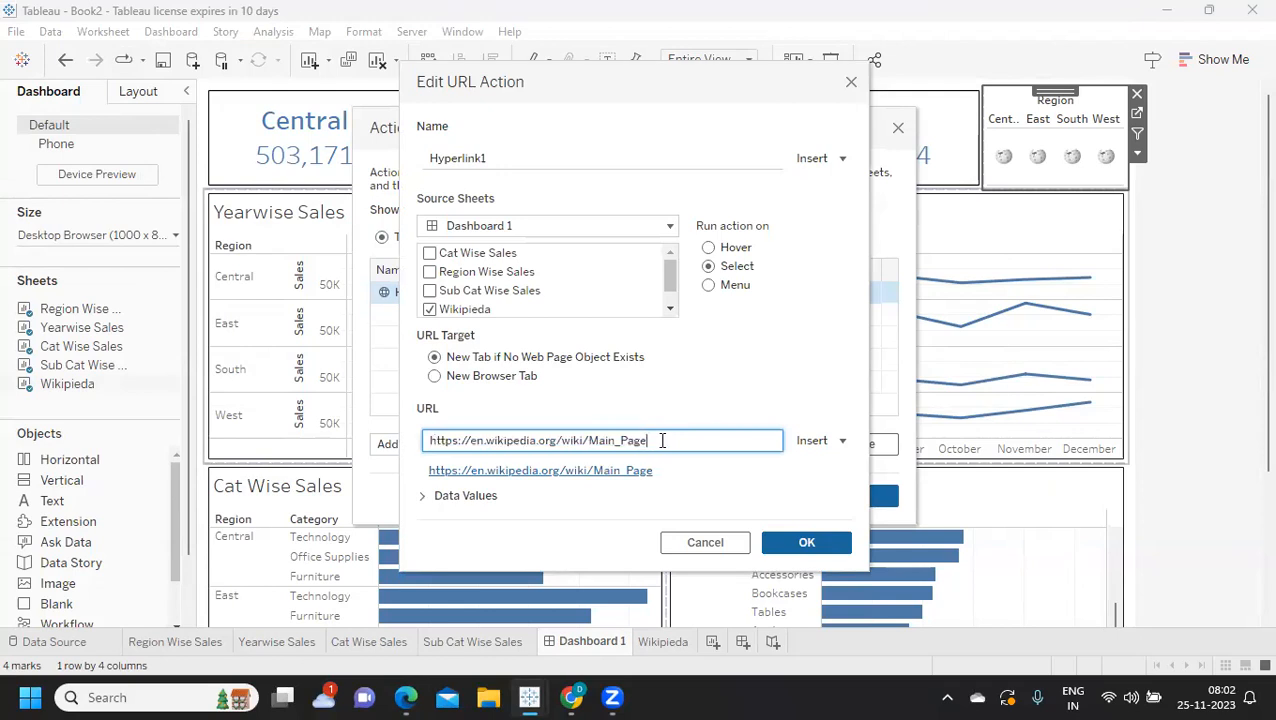
pyautogui.write('/')
pyautogui.click(814, 443)
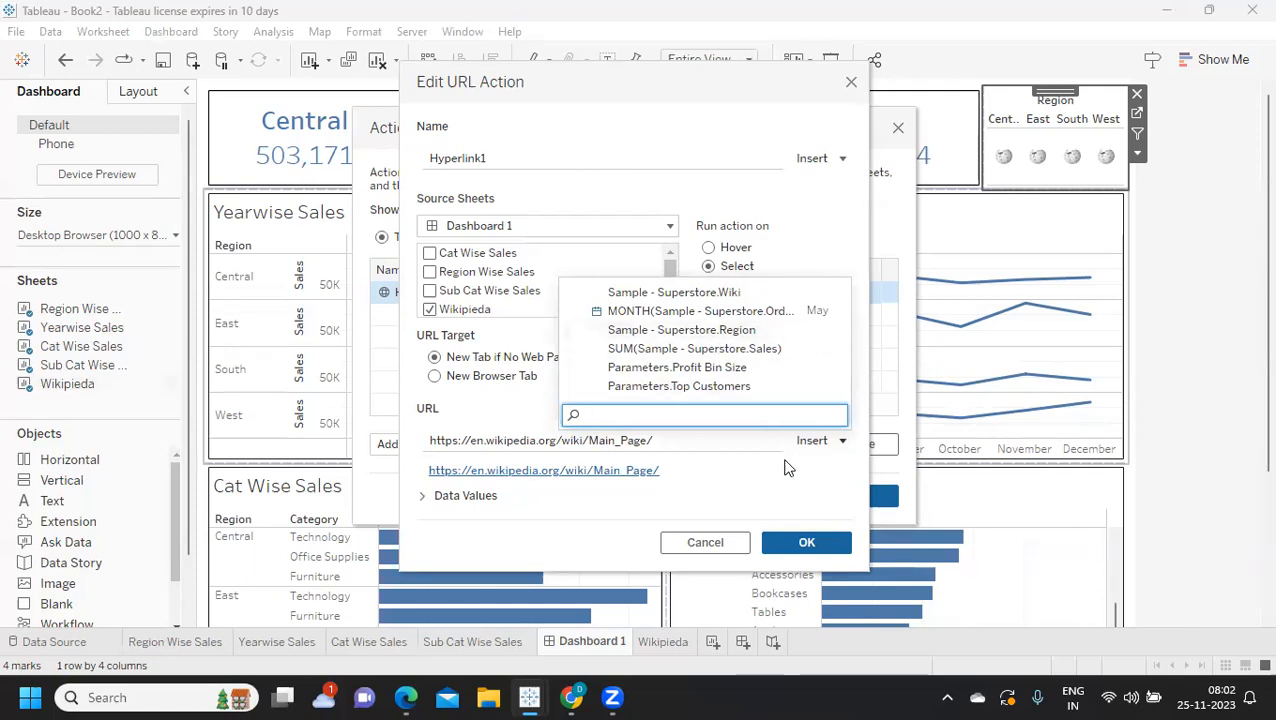
pyautogui.click(757, 475)
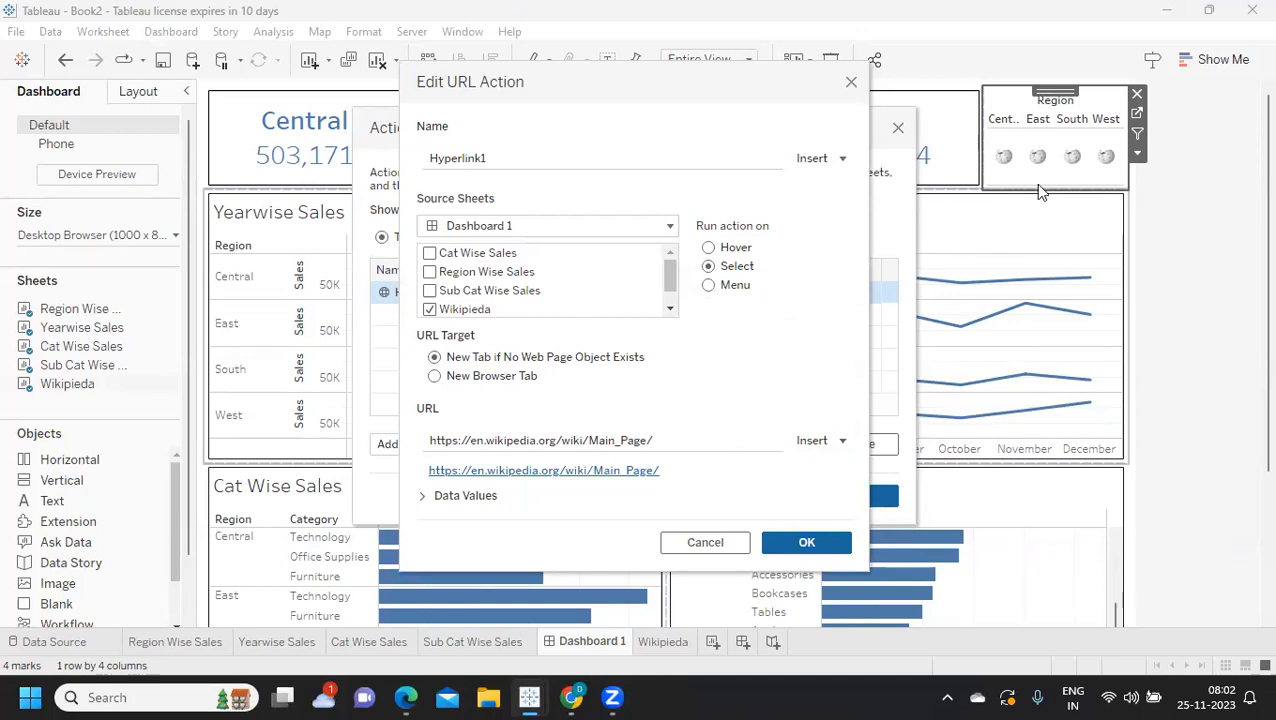
pyautogui.click(730, 543)
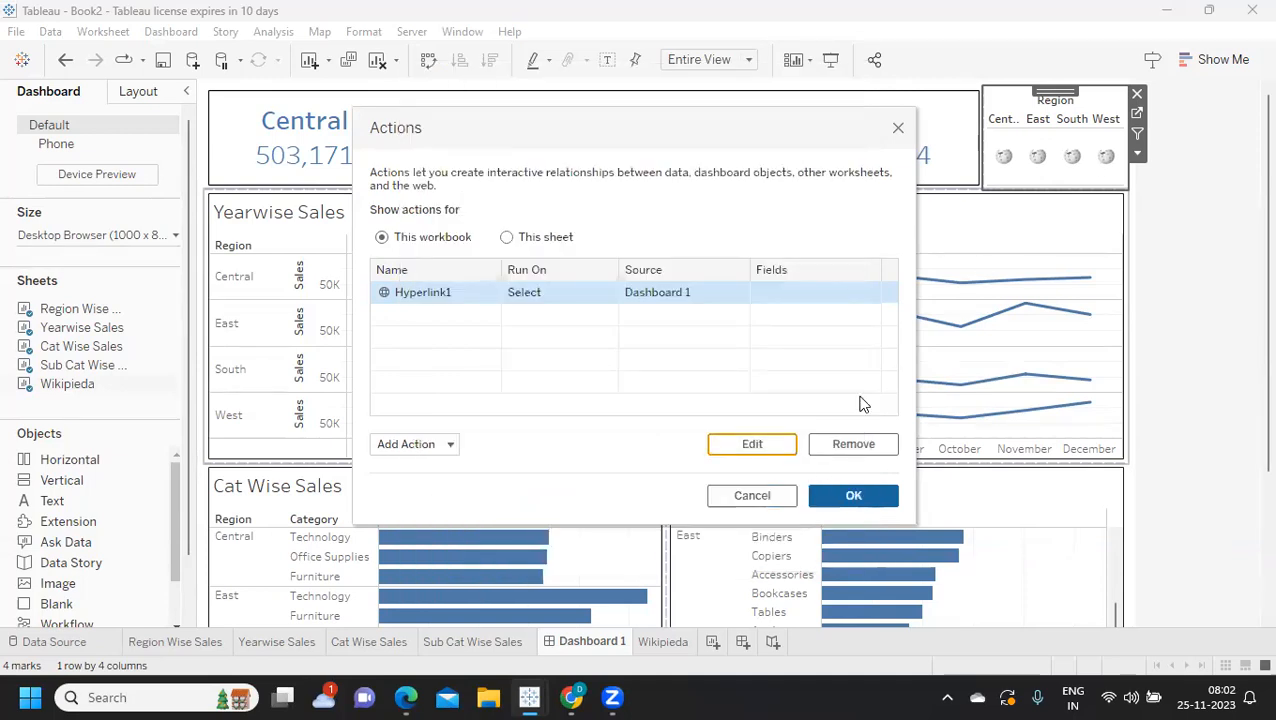
pyautogui.click(845, 494)
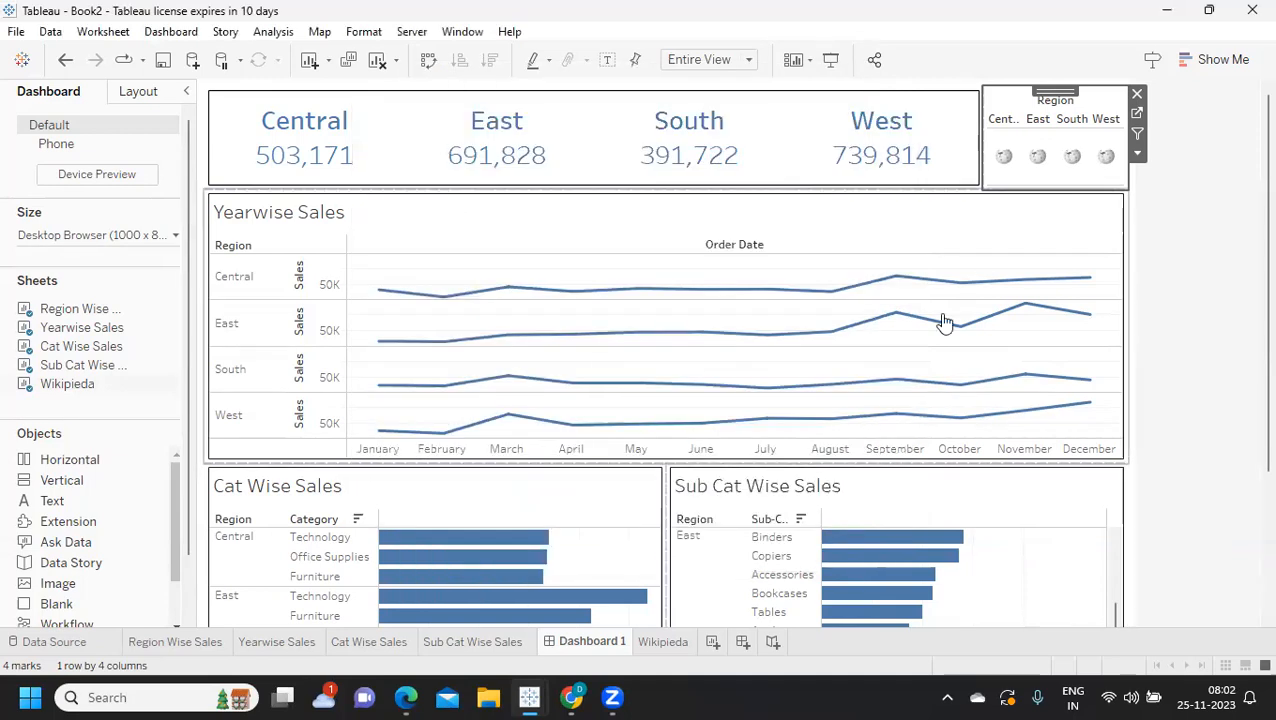
# - Add Region to the mark details of the Wikipieda sheet and return to Dashboard 1
pyautogui.click(1038, 166)
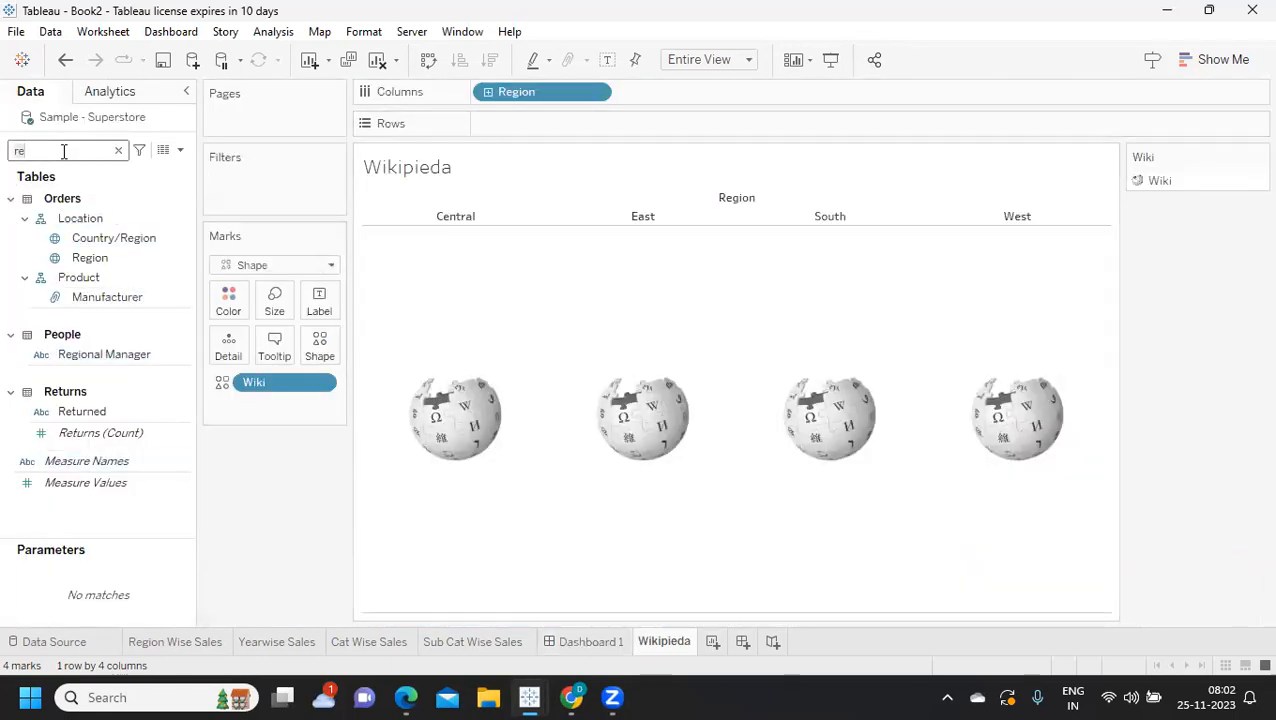
pyautogui.moveTo(95, 260); pyautogui.dragTo(210, 380)
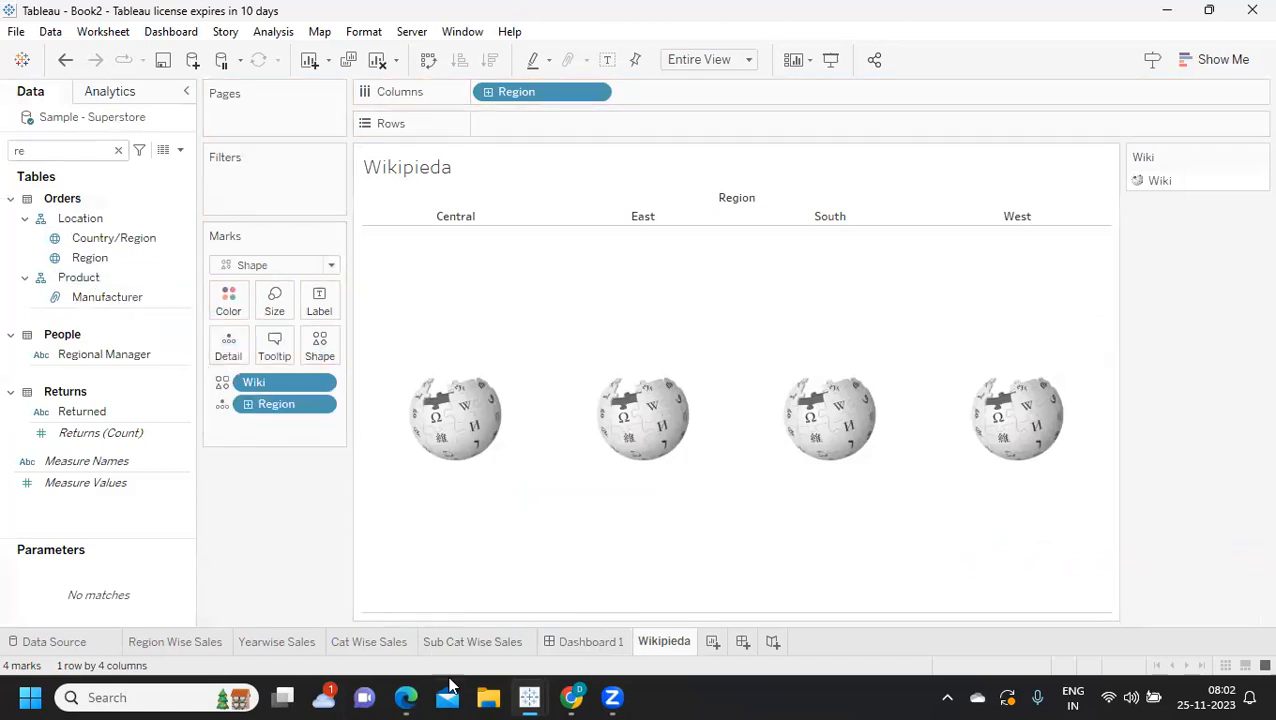
pyautogui.click(576, 643)
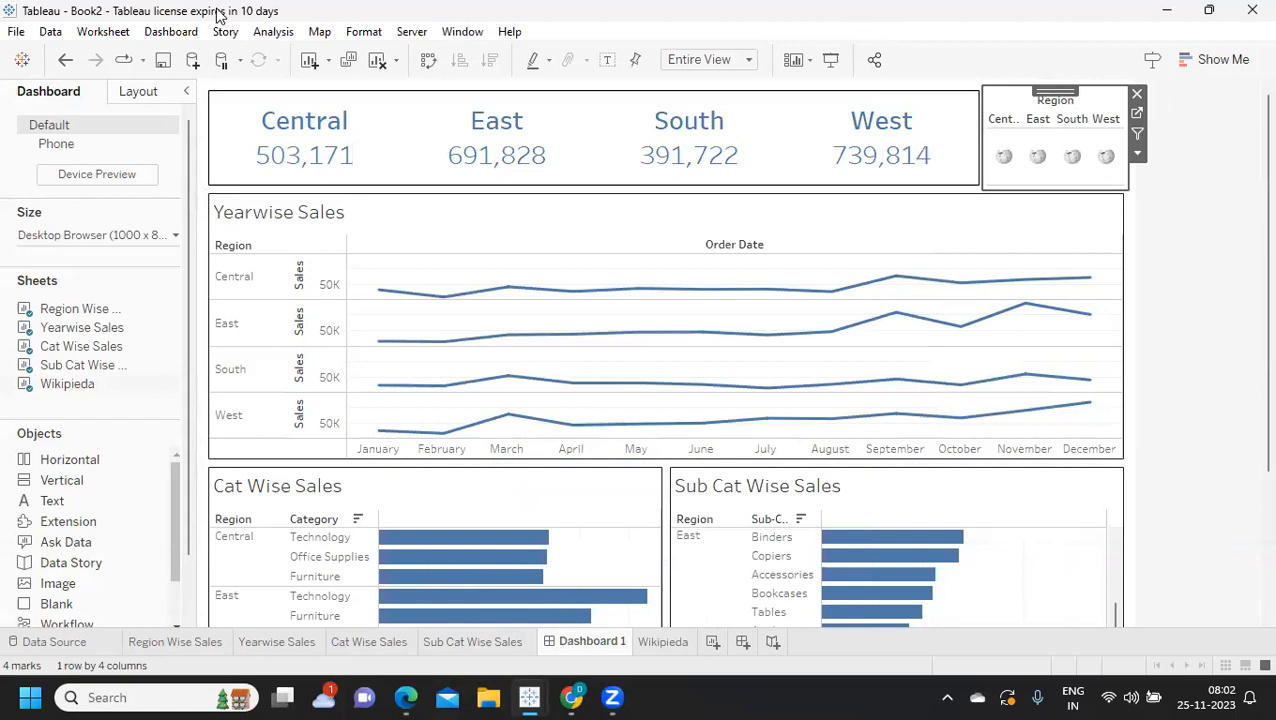
# - Append a slash and the Sample - Superstore Region field to the URL action's address, and save the dashboard's actions
pyautogui.click(165, 32)
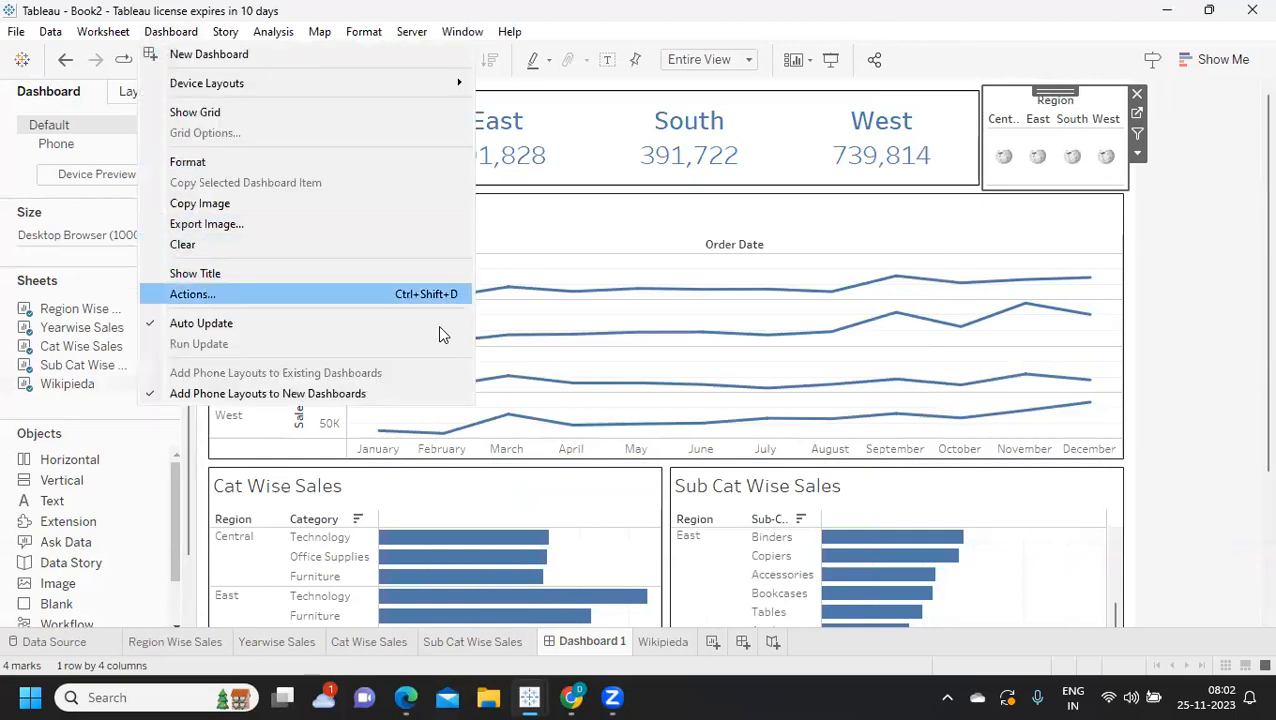
pyautogui.click(440, 294)
pyautogui.click(437, 294)
pyautogui.click(752, 444)
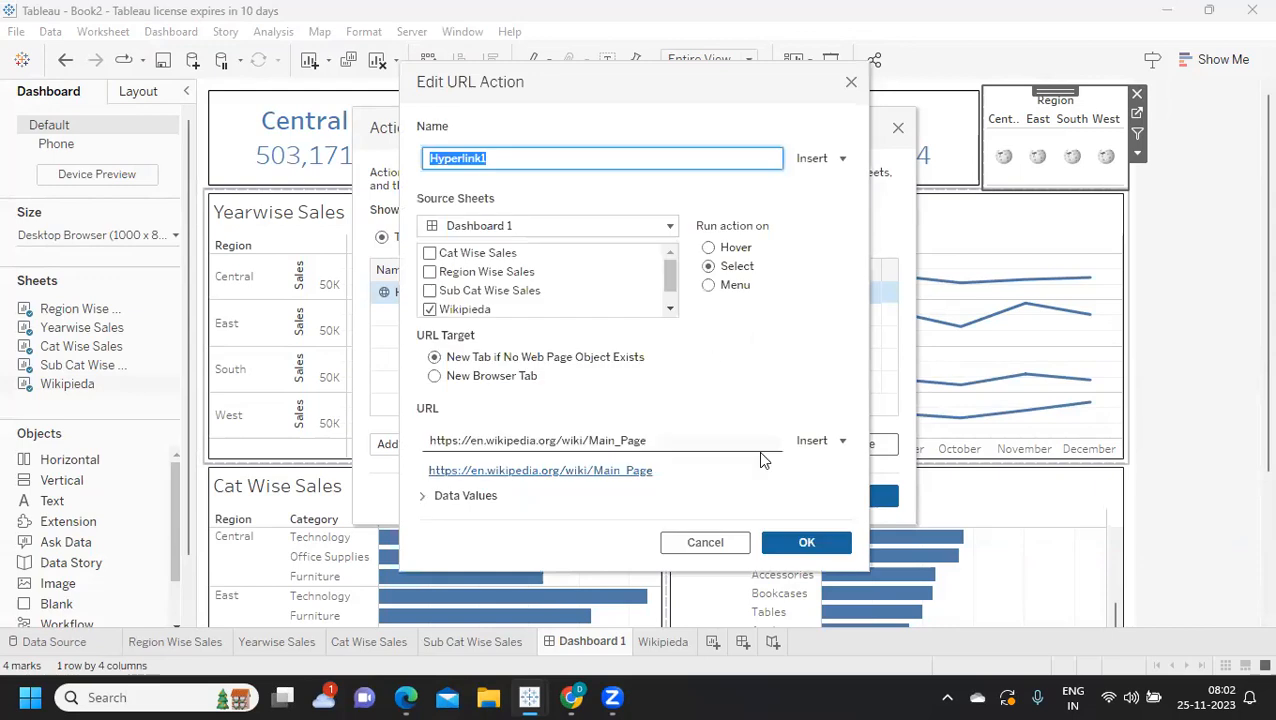
pyautogui.click(812, 441)
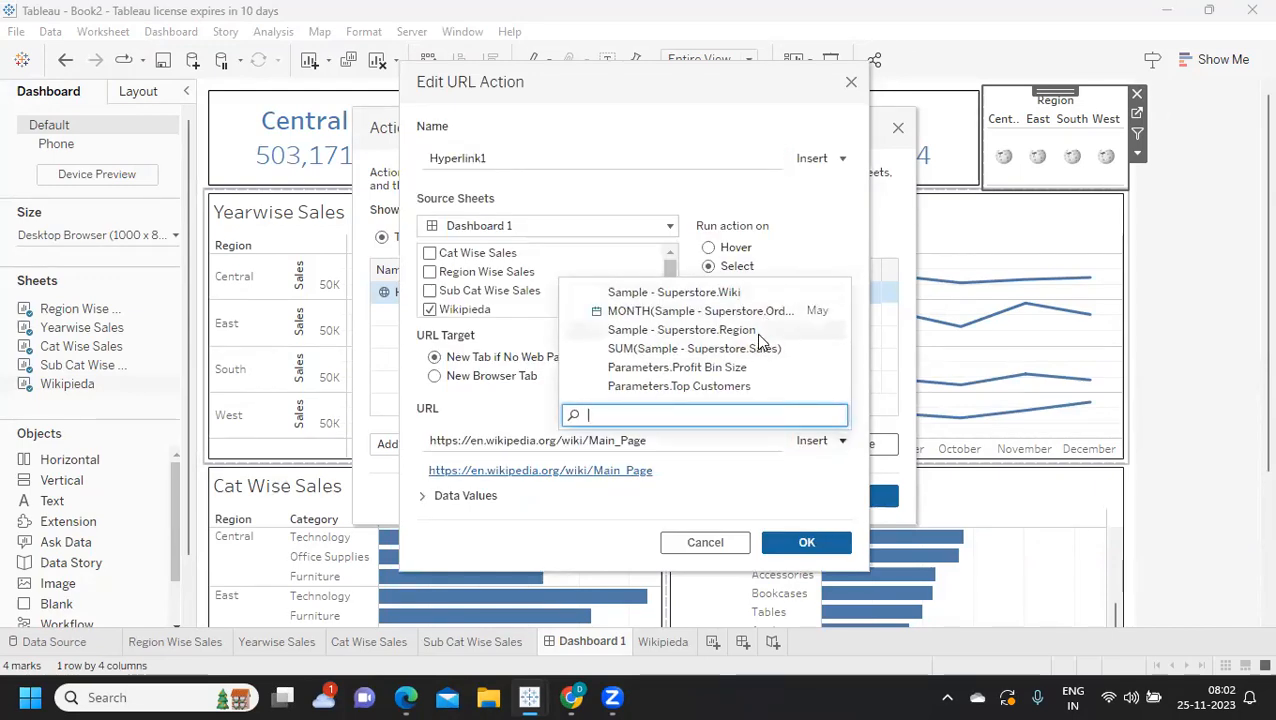
pyautogui.click(664, 442)
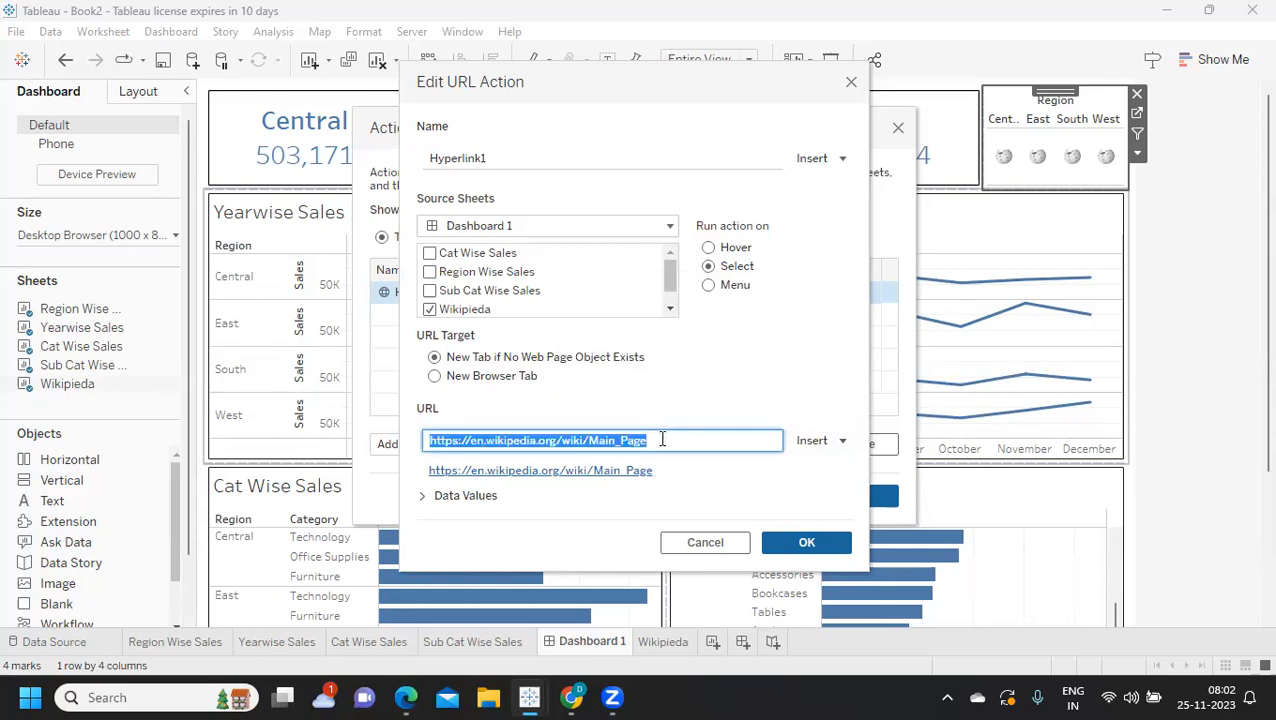
pyautogui.click(649, 440)
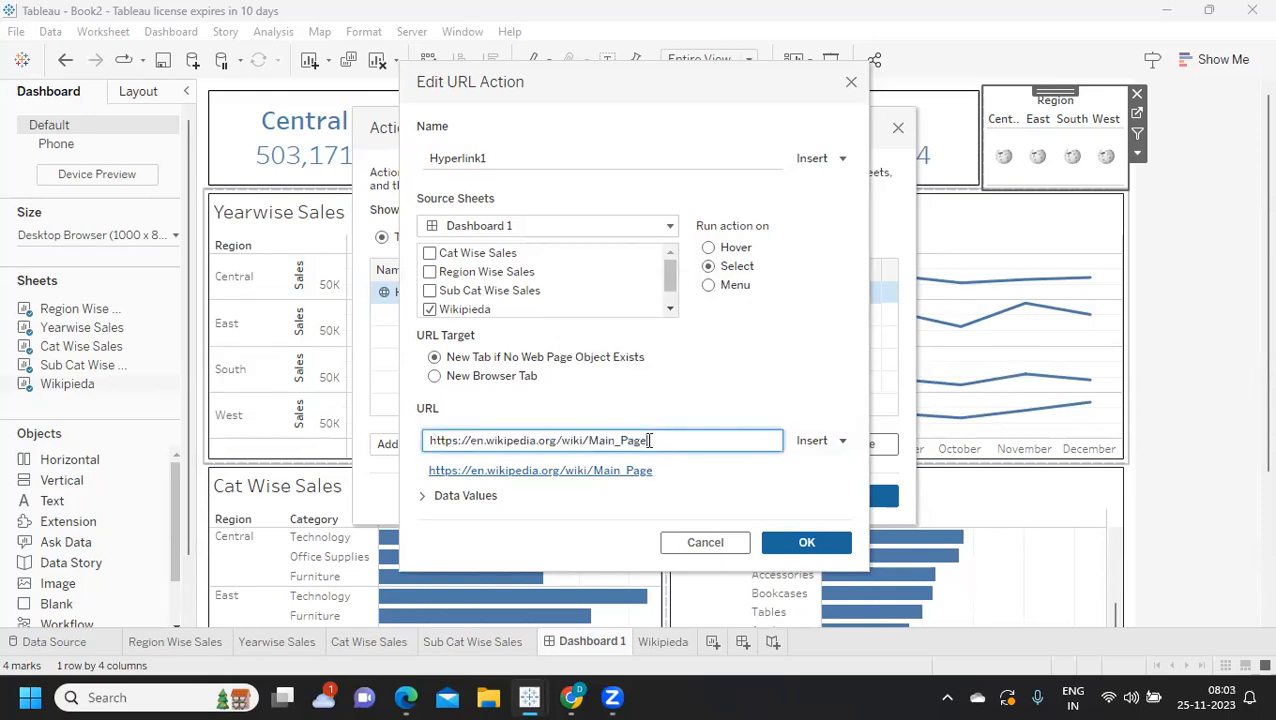
pyautogui.write('/')
pyautogui.click(810, 441)
pyautogui.click(728, 332)
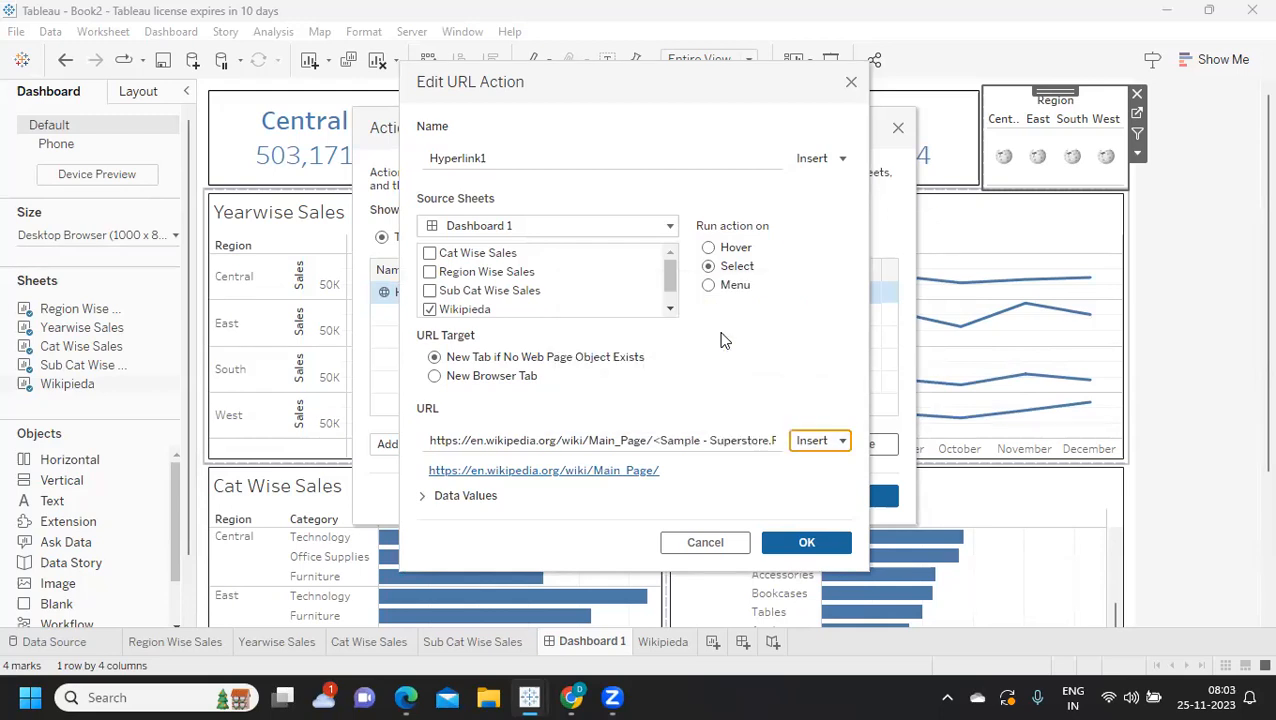
pyautogui.click(792, 545)
pyautogui.click(845, 505)
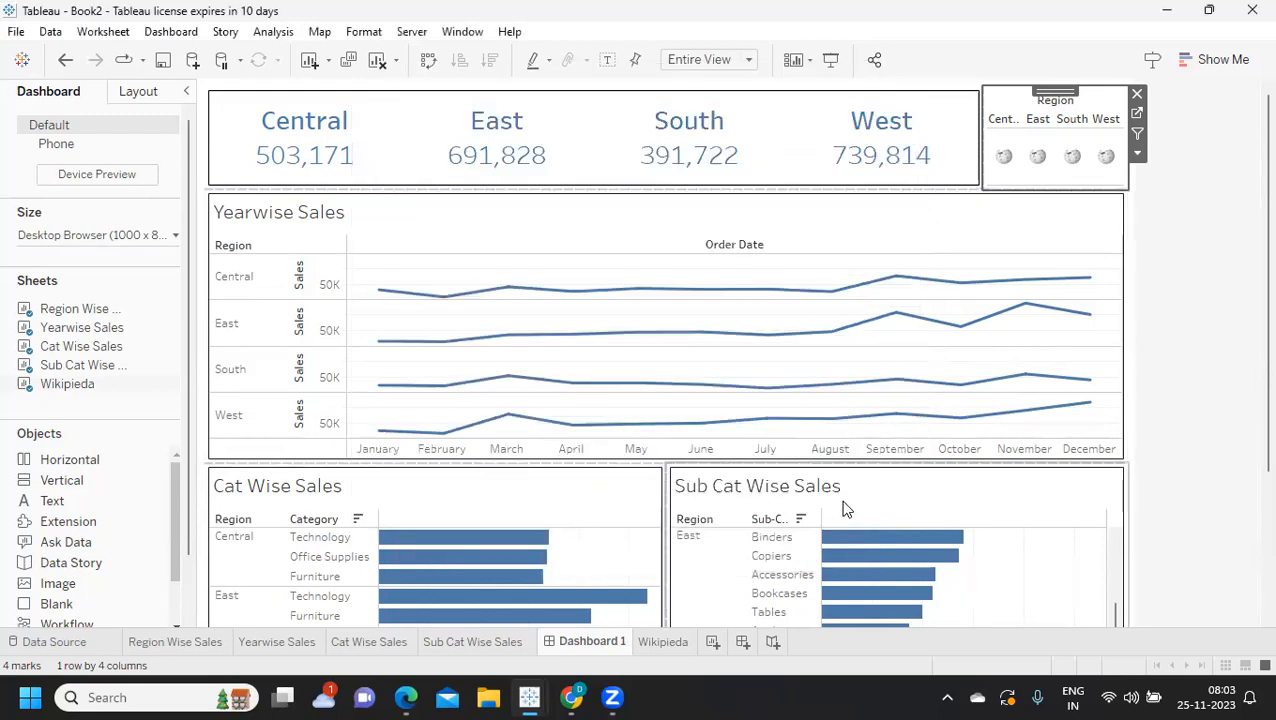
# - Trigger the URL action from the Central region's Wikipedia icon and examine the end of the opened page's address
pyautogui.moveTo(1012, 160)
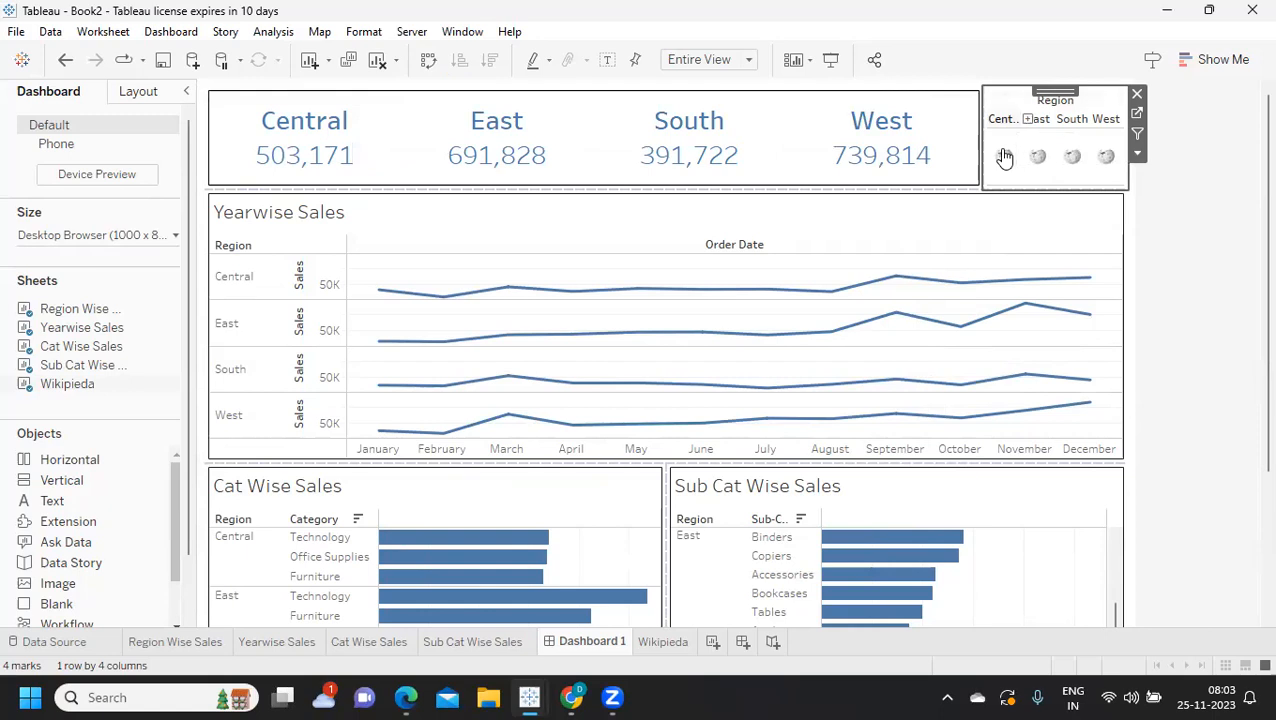
pyautogui.click(1004, 158)
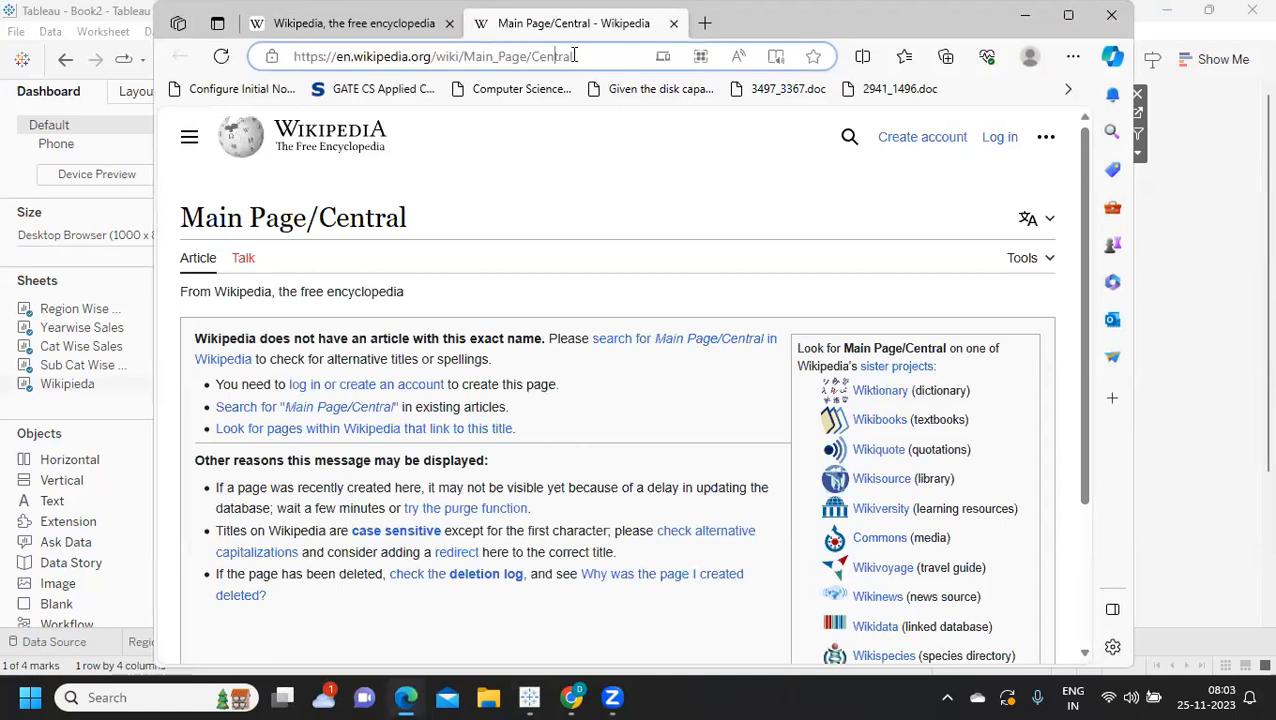
pyautogui.moveTo(586, 56); pyautogui.dragTo(548, 58)
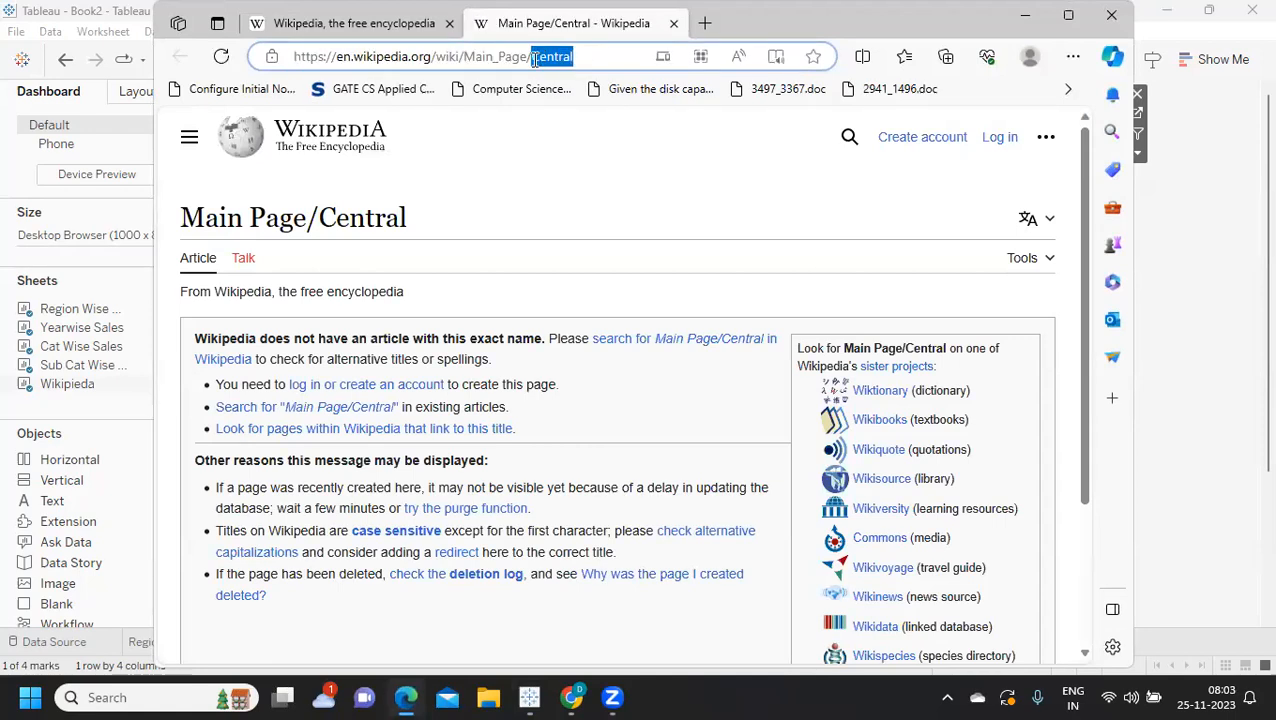
pyautogui.hotkey('alt', 'Tab')
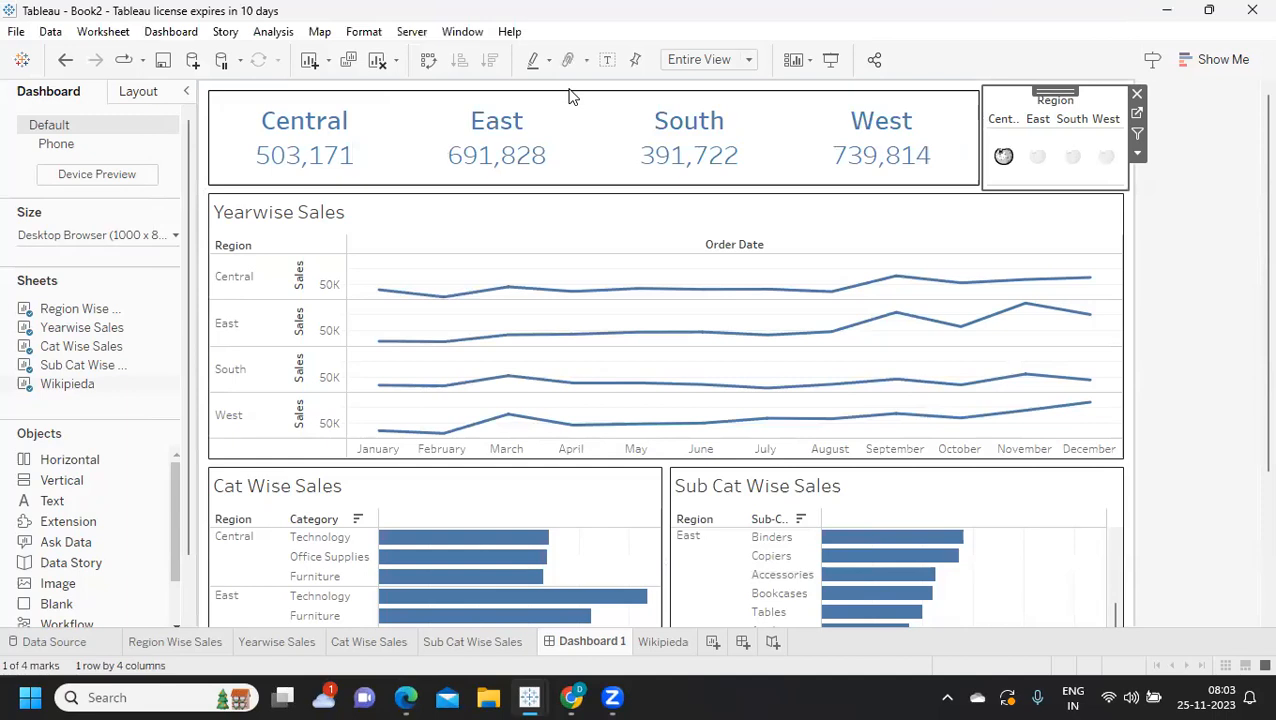
# - Trigger the URL action from the East region's Wikipedia icon and examine both parts of the opened page's address
pyautogui.click(1040, 160)
pyautogui.moveTo(572, 56); pyautogui.dragTo(532, 58)
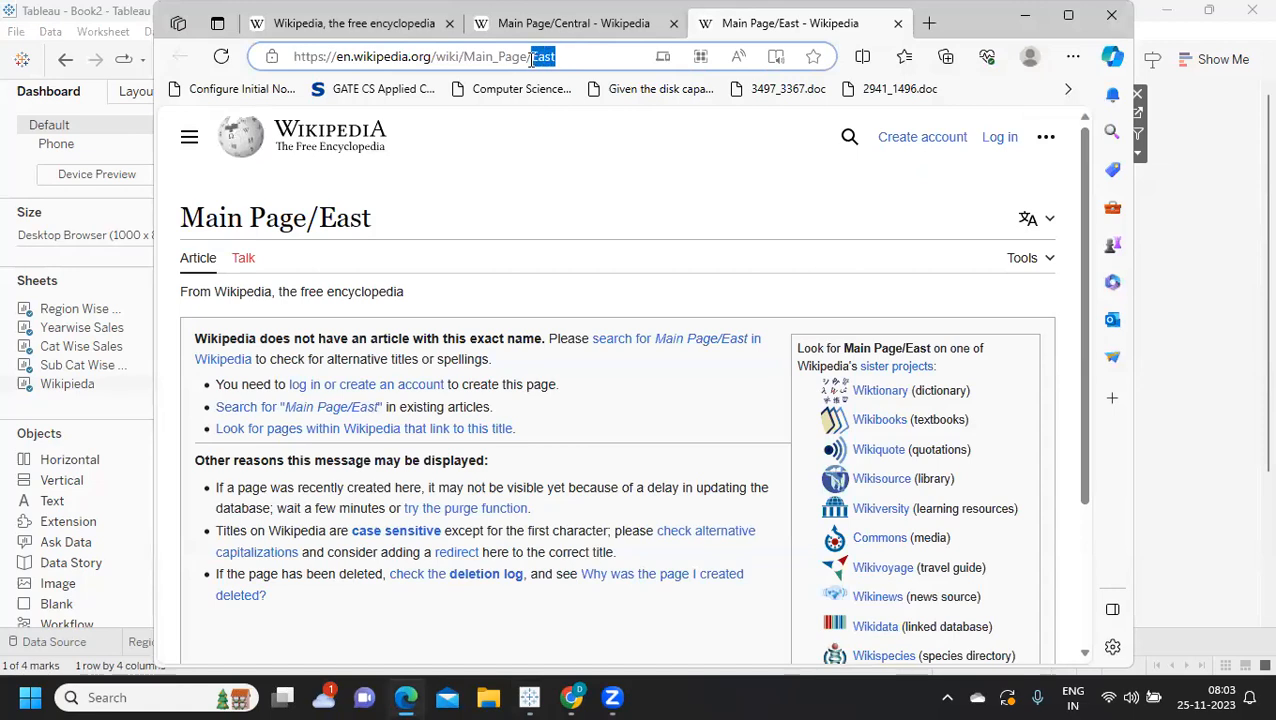
pyautogui.click(531, 56)
pyautogui.moveTo(531, 56); pyautogui.dragTo(292, 56)
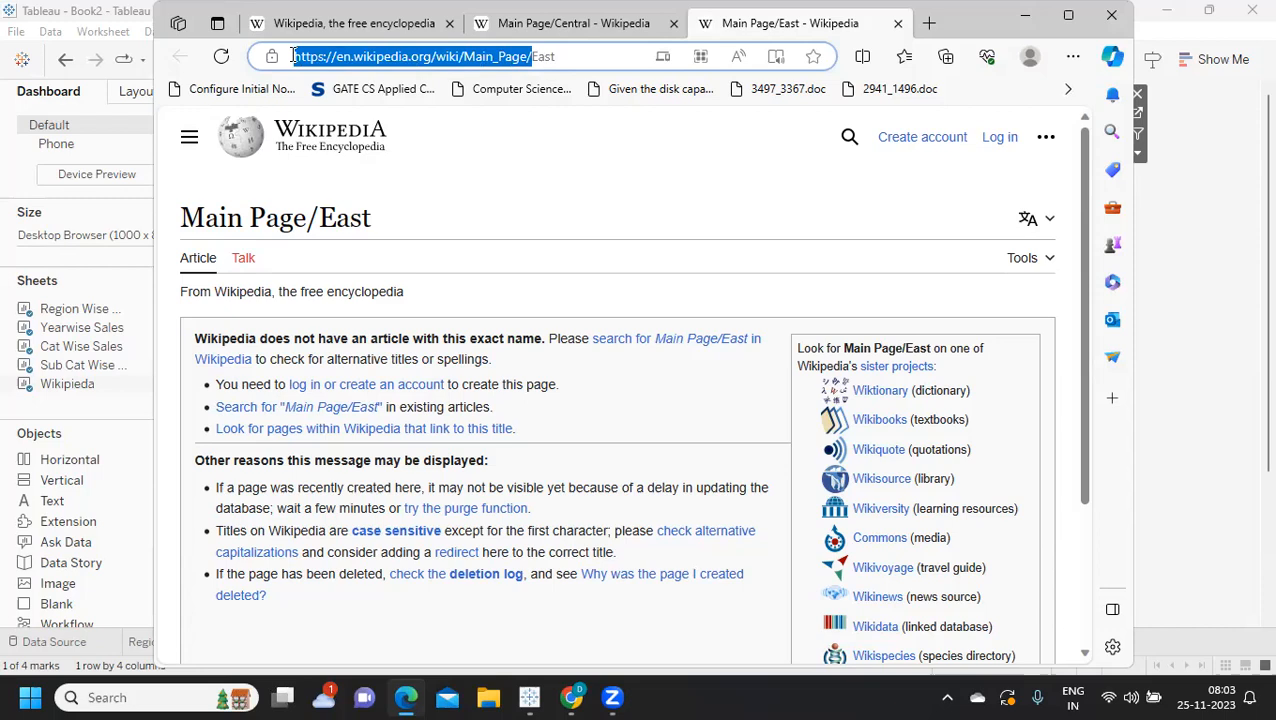
pyautogui.hotkey('alt', 'Tab')
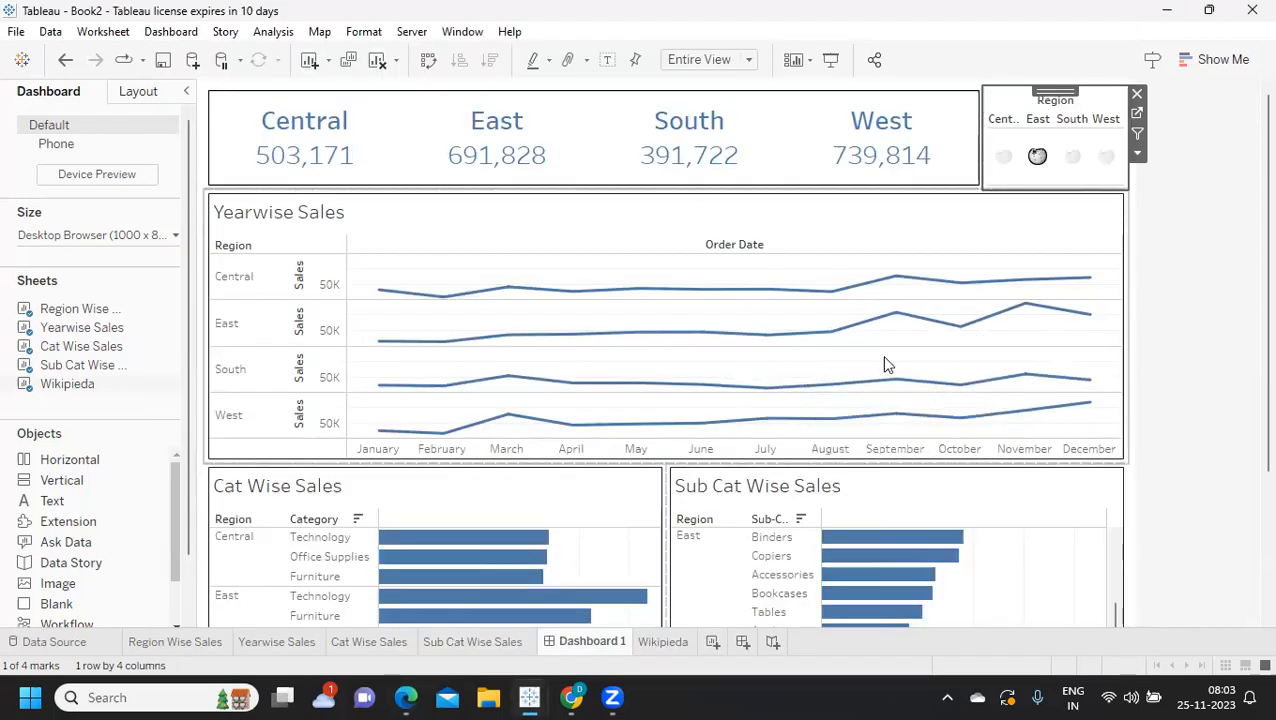
# - Remove the URL action from the dashboard's actions
pyautogui.click(187, 36)
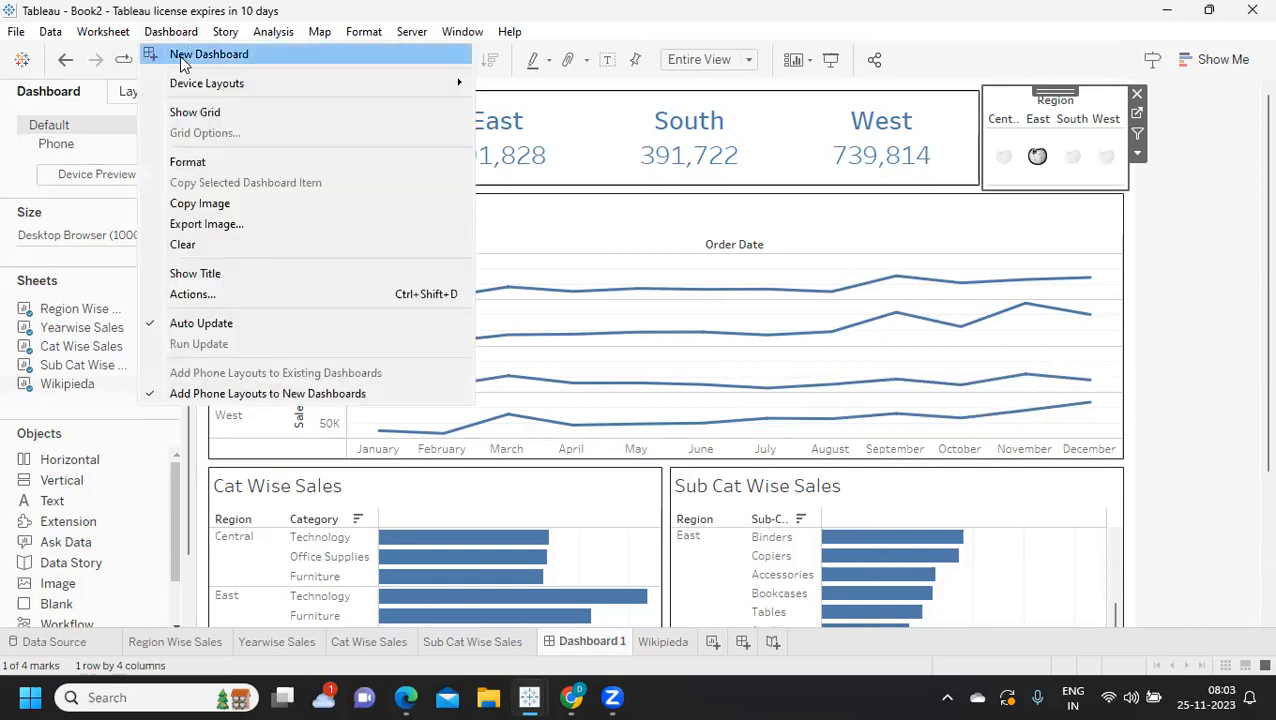
pyautogui.click(187, 295)
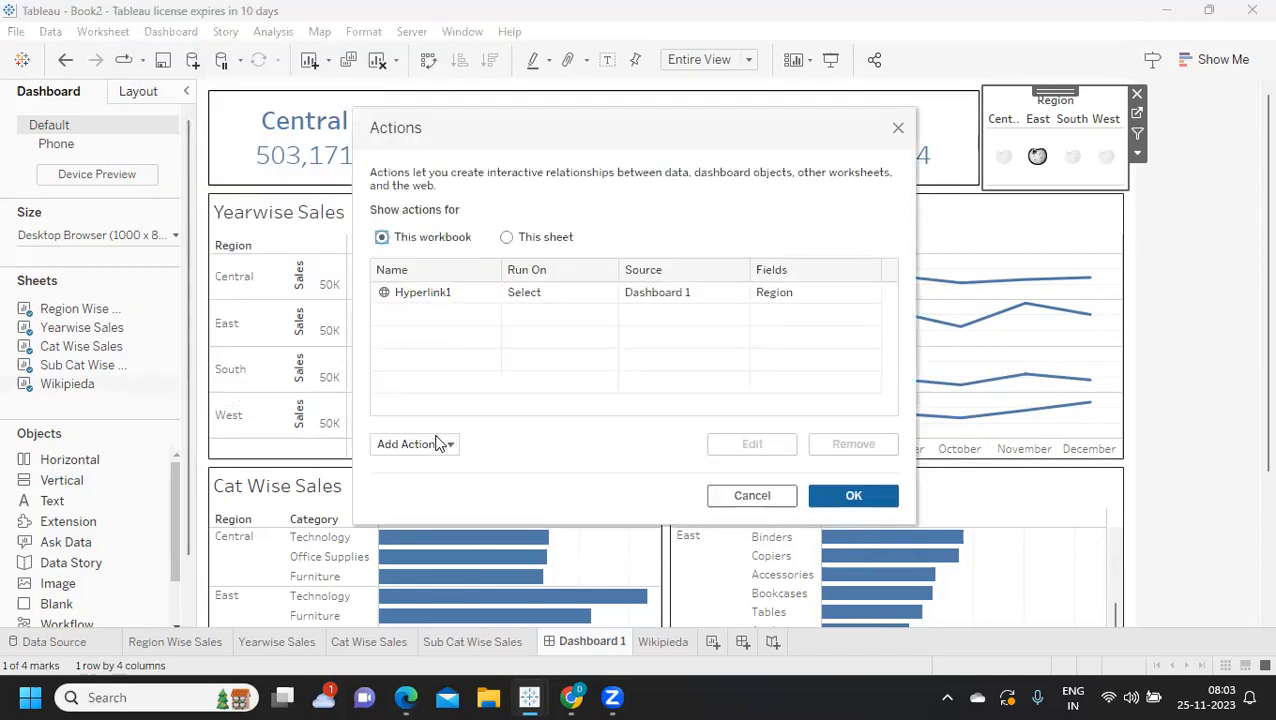
pyautogui.click(425, 293)
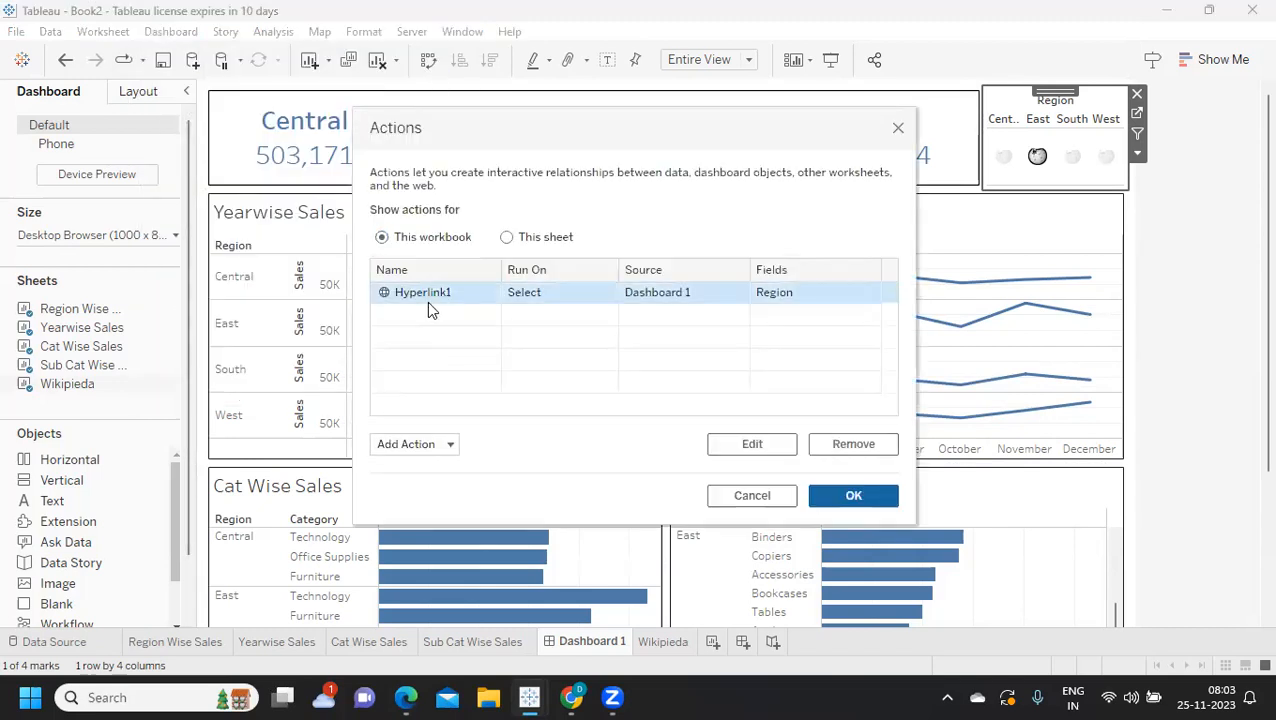
pyautogui.click(881, 447)
pyautogui.click(396, 450)
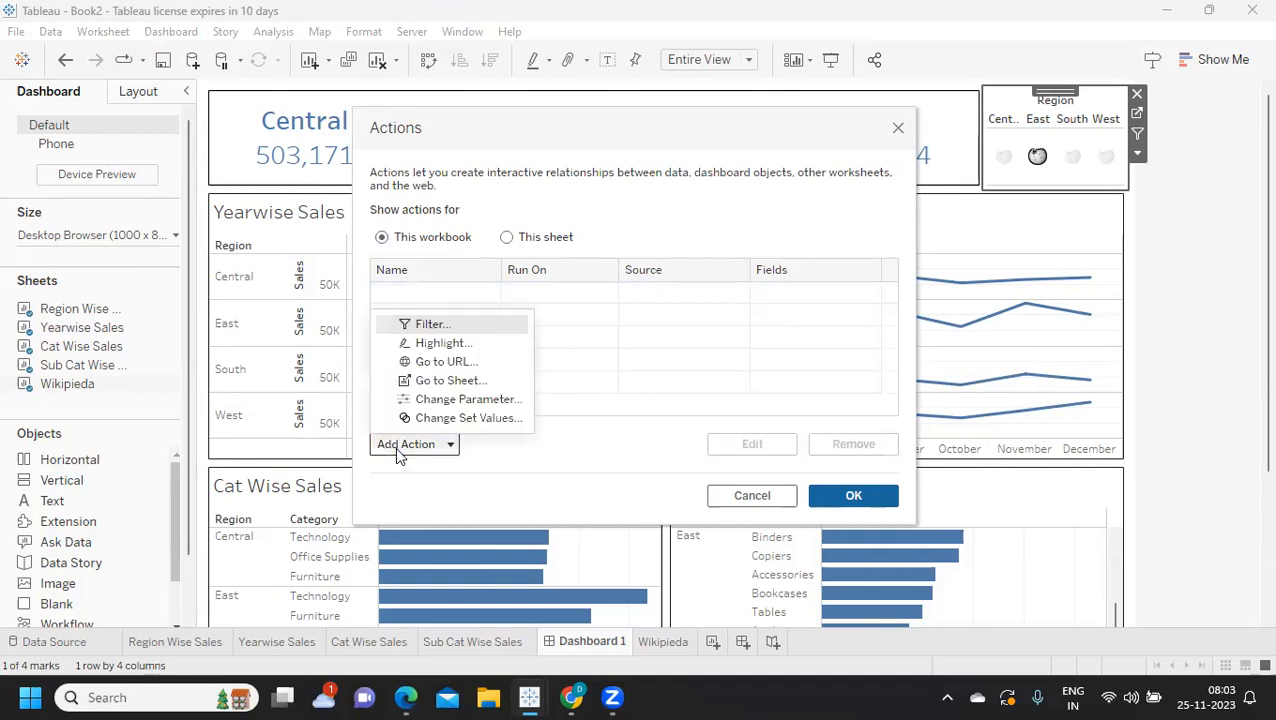
pyautogui.click(412, 381)
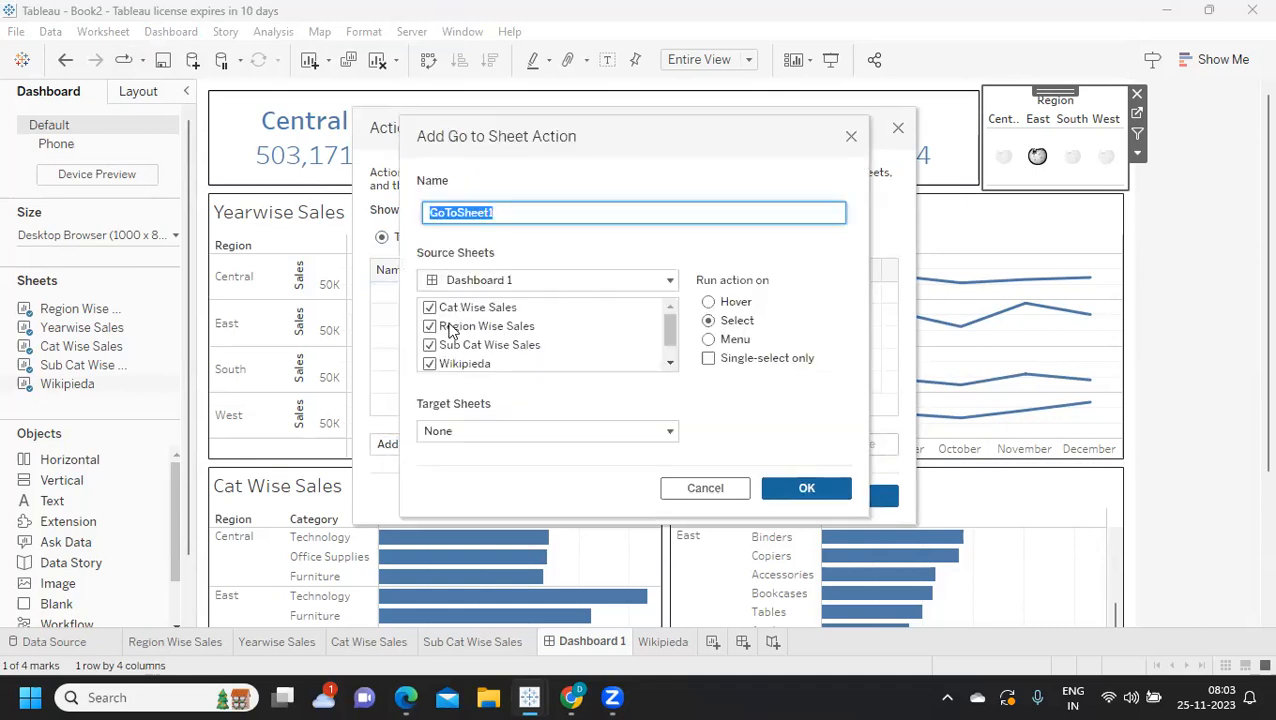
pyautogui.click(506, 214)
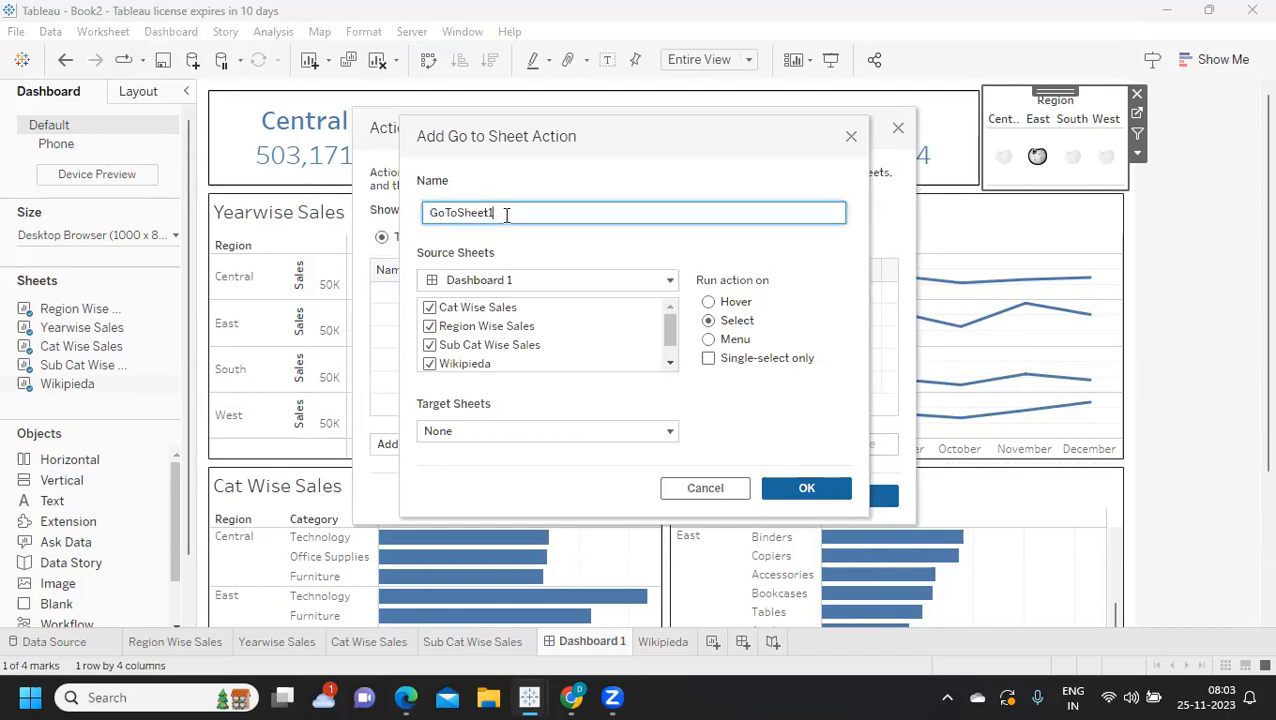
pyautogui.moveTo(493, 212); pyautogui.dragTo(408, 217)
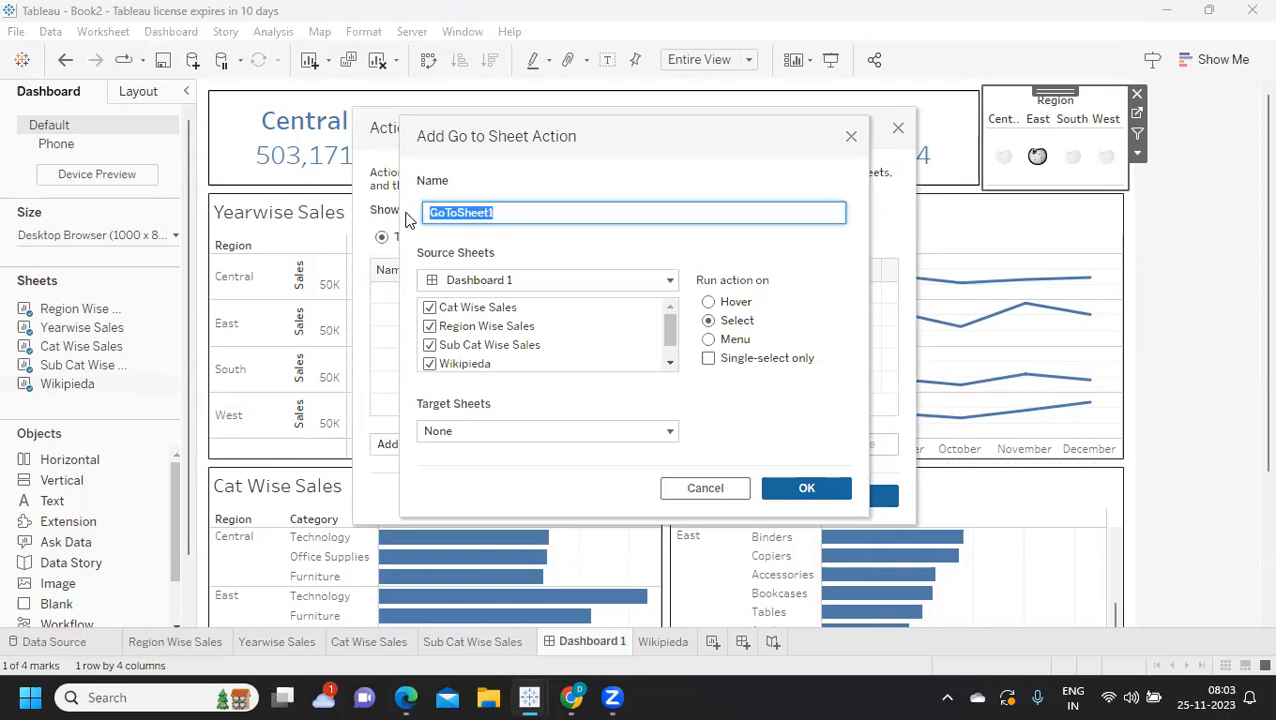
pyautogui.click(705, 488)
pyautogui.click(752, 496)
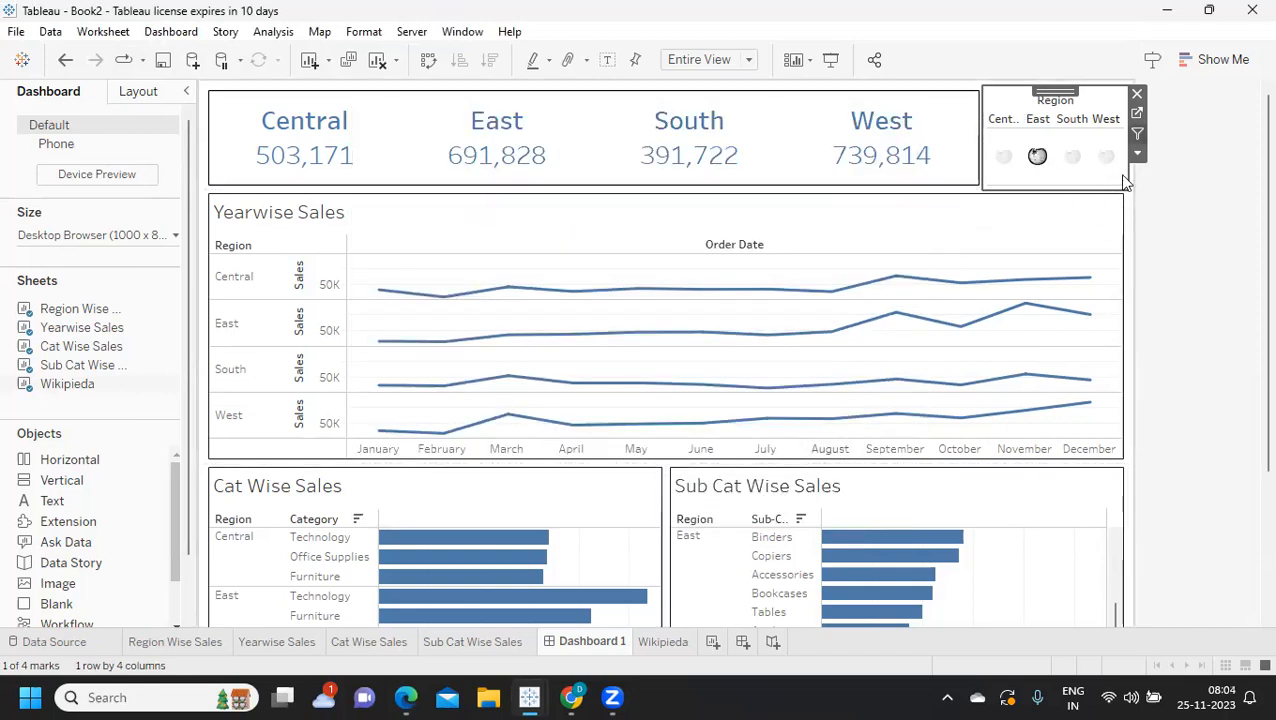
# - Add a new worksheet and name it Home
pyautogui.click(712, 642)
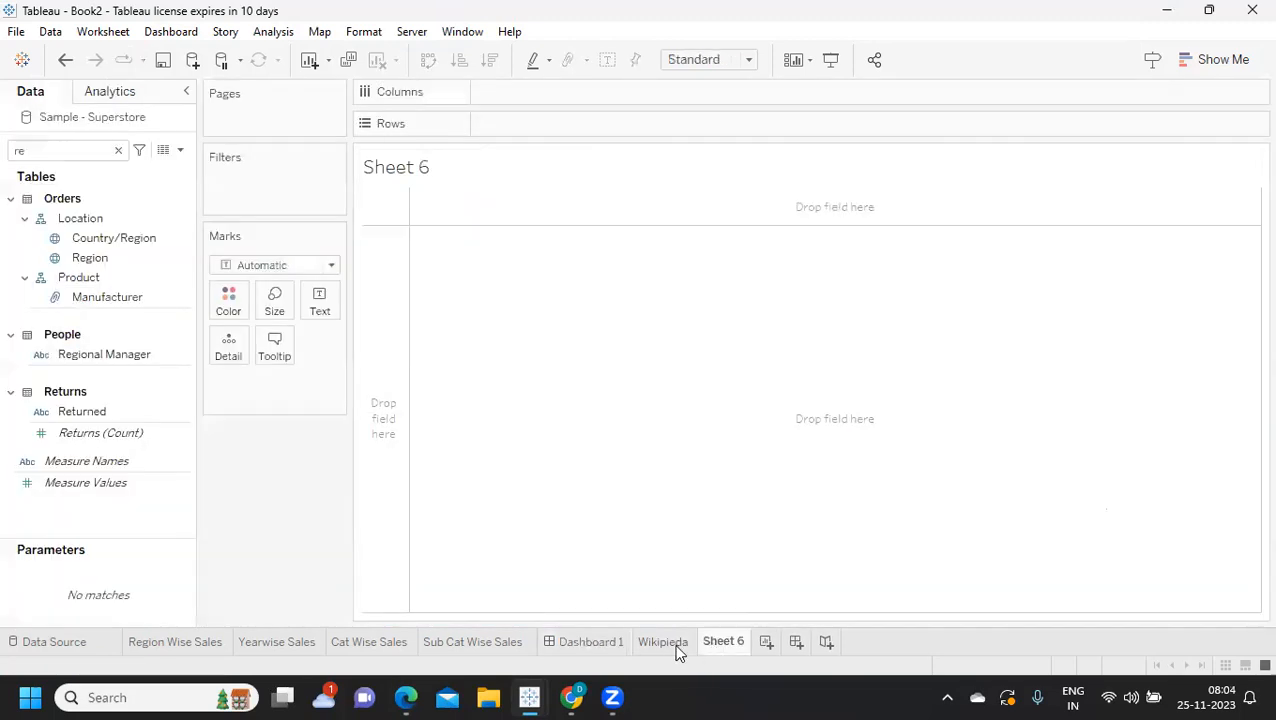
pyautogui.doubleClick(724, 642)
pyautogui.write('Home')
pyautogui.click(336, 497)
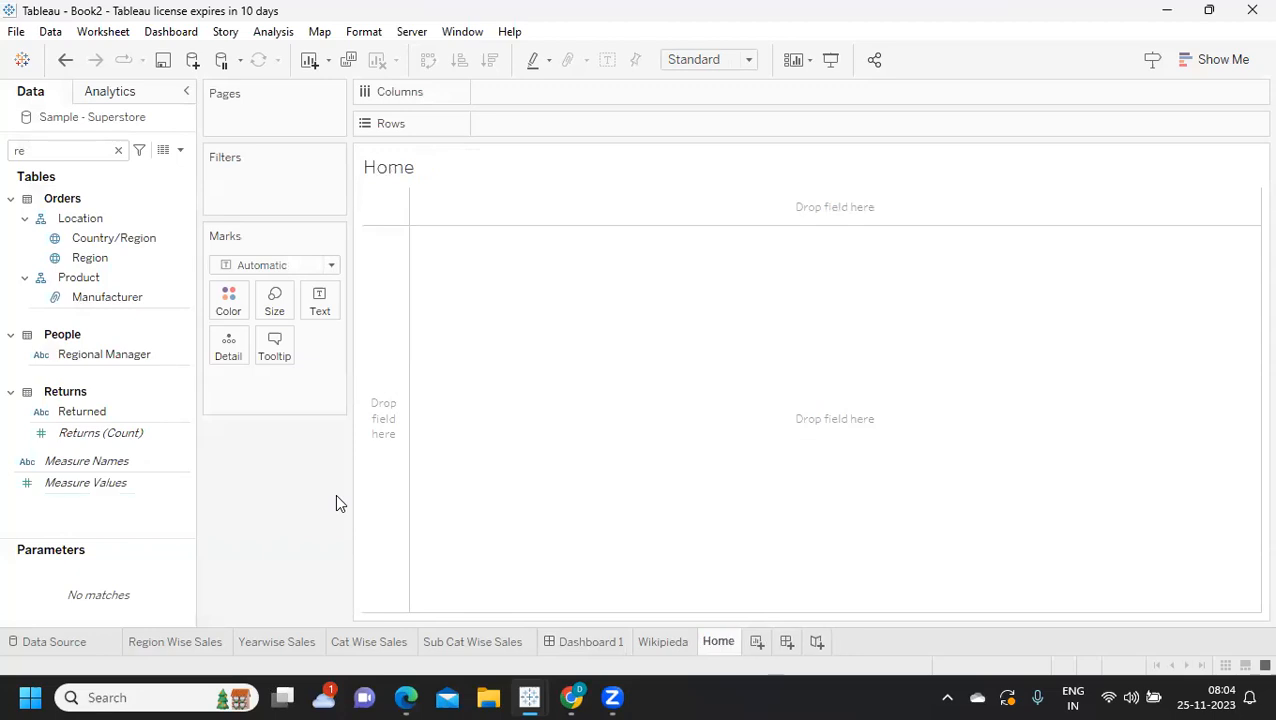
# - Create a calculated field named Home that returns the text "Home"
pyautogui.click(181, 152)
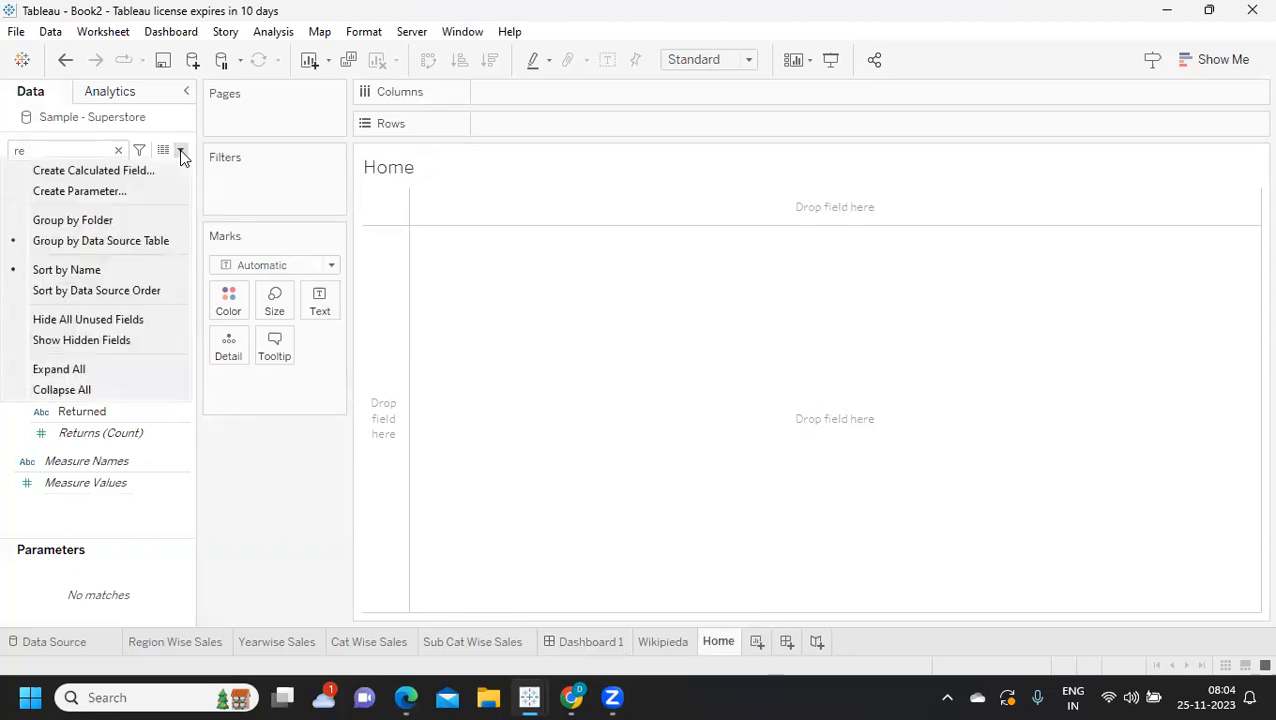
pyautogui.click(121, 172)
pyautogui.write('Home')
pyautogui.click(743, 287)
pyautogui.write('"Hom')
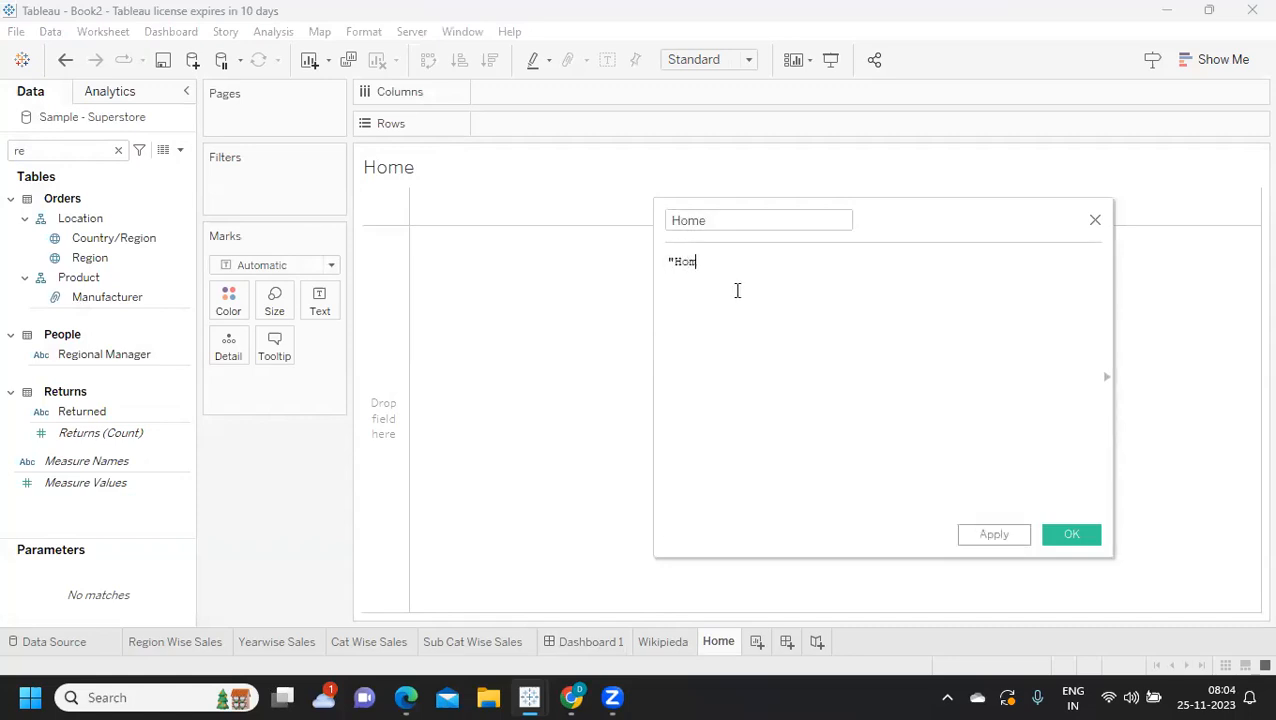
pyautogui.write('we"')
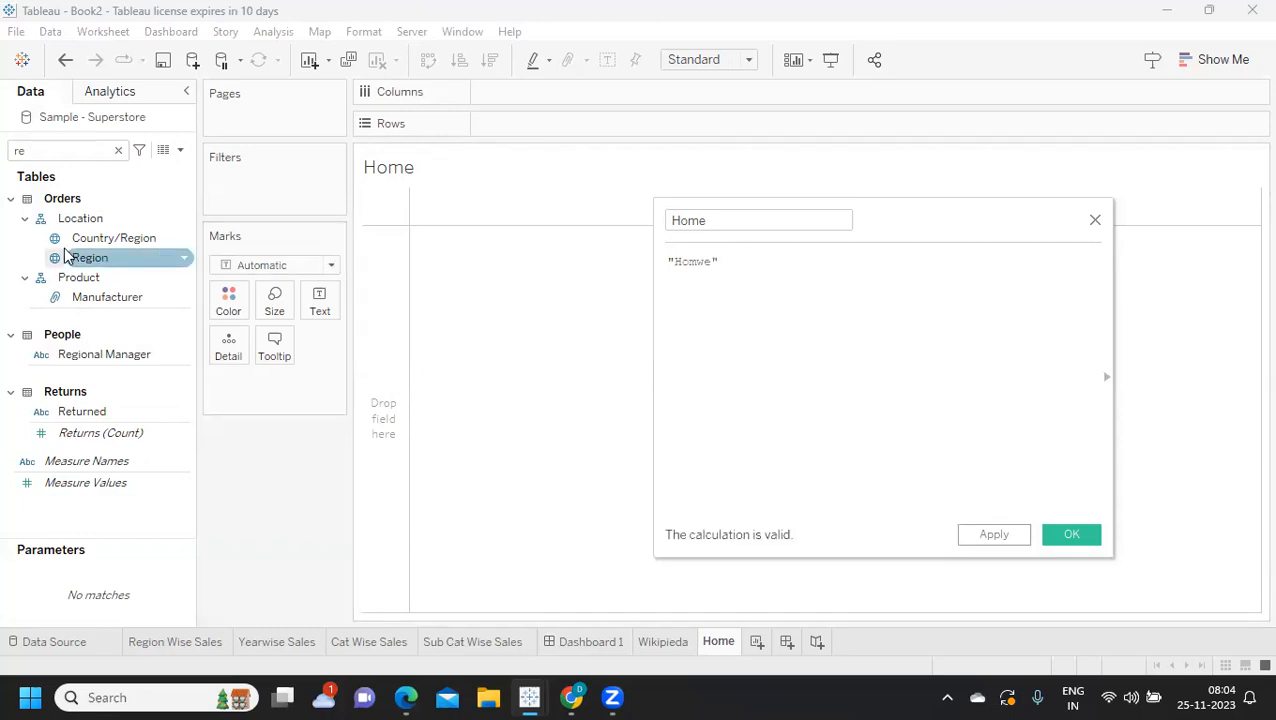
pyautogui.click(707, 260)
pyautogui.press('BackSpace')
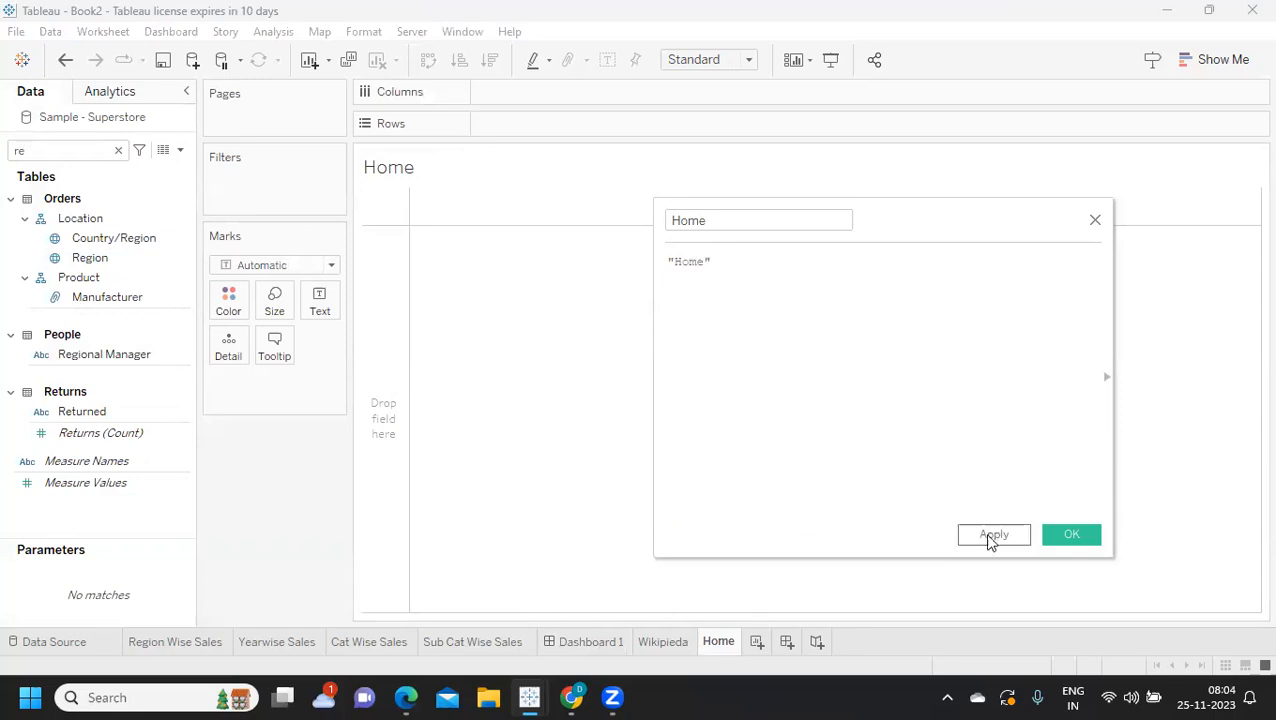
pyautogui.click(1046, 535)
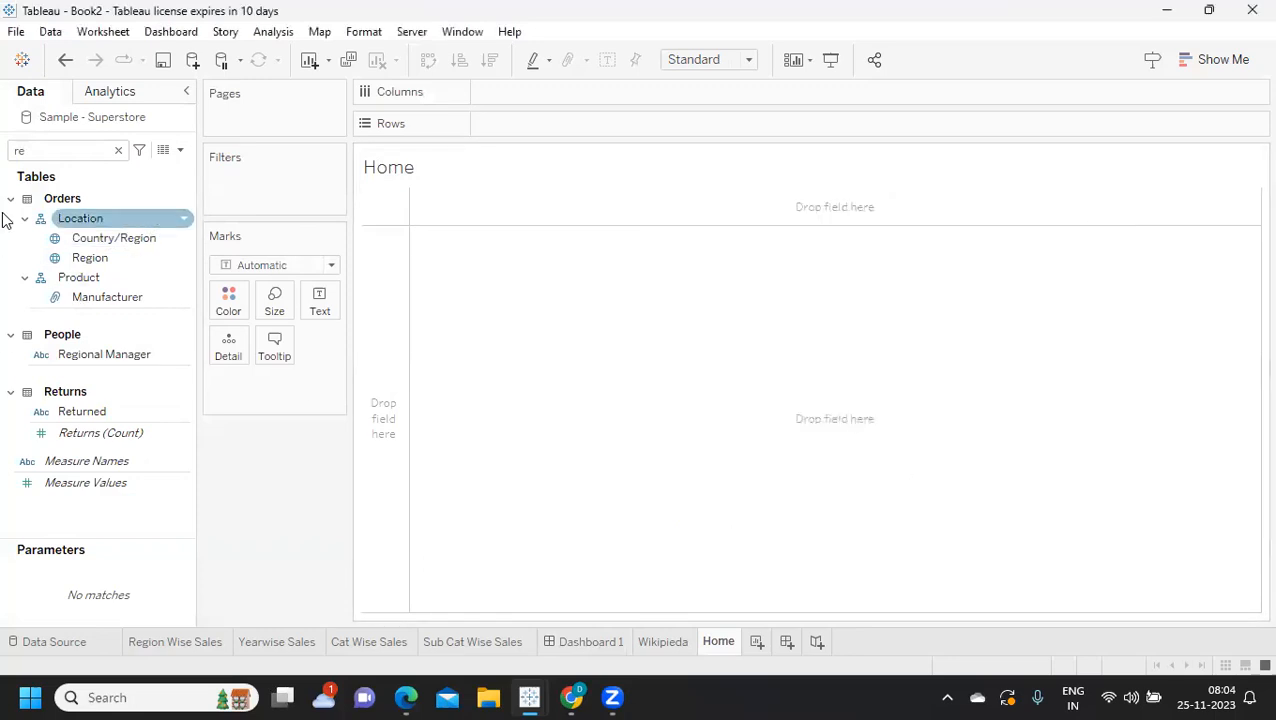
# - Set the Home sheet's mark type to Shape and assign the Home field to the marks' shape
pyautogui.doubleClick(75, 145)
pyautogui.write('Ho')
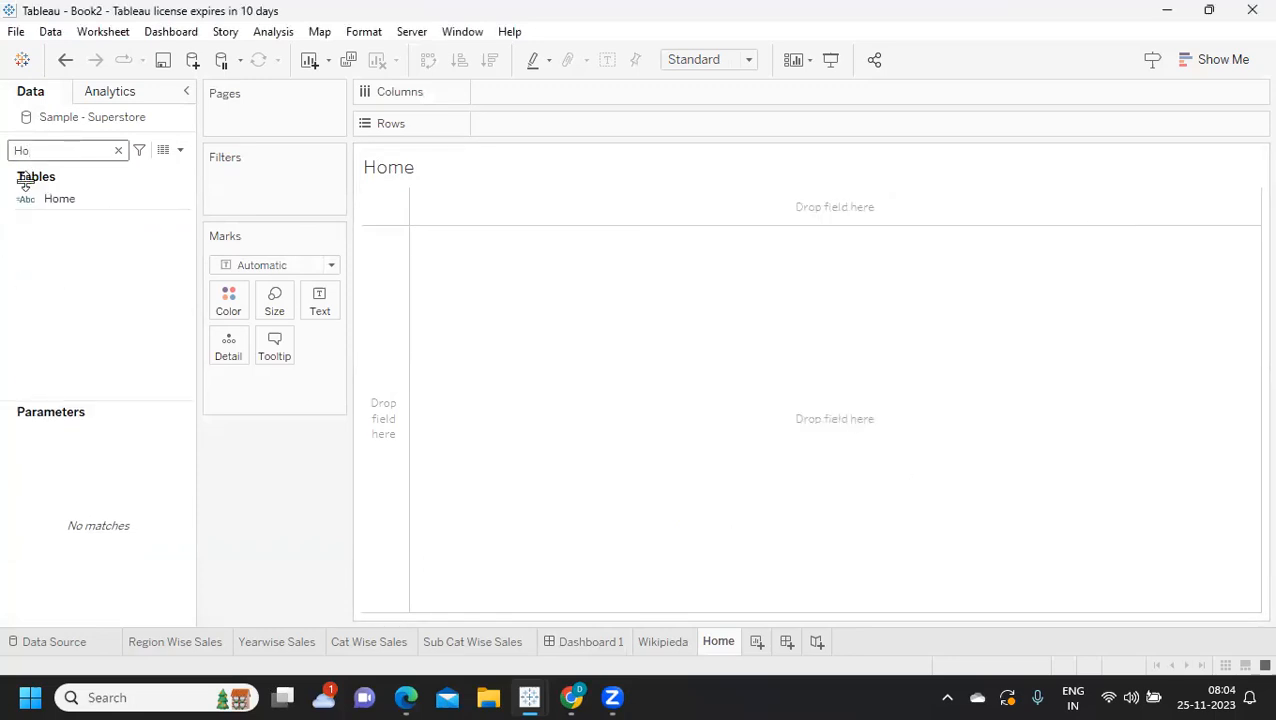
pyautogui.click(333, 268)
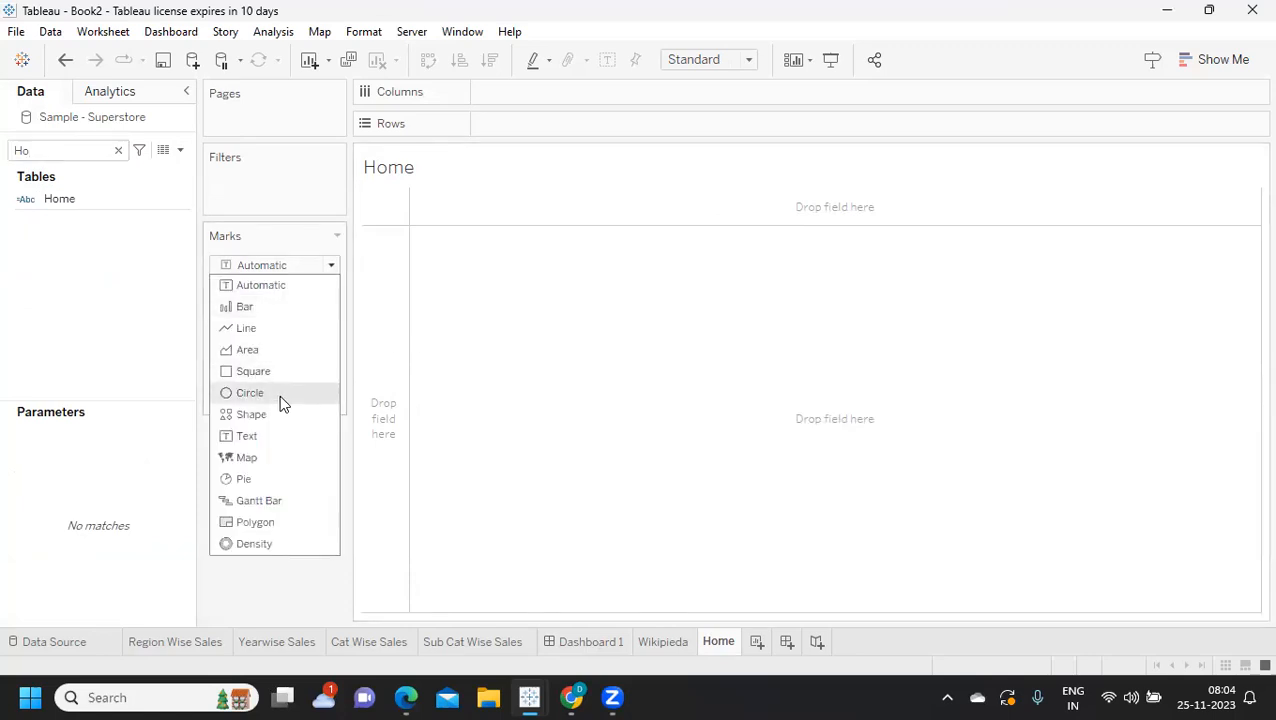
pyautogui.click(262, 414)
pyautogui.moveTo(60, 199); pyautogui.dragTo(305, 356)
# - Assign the black house icon from the My Images palette to the Home mark and fit the sheet to Entire View
pyautogui.click(319, 350)
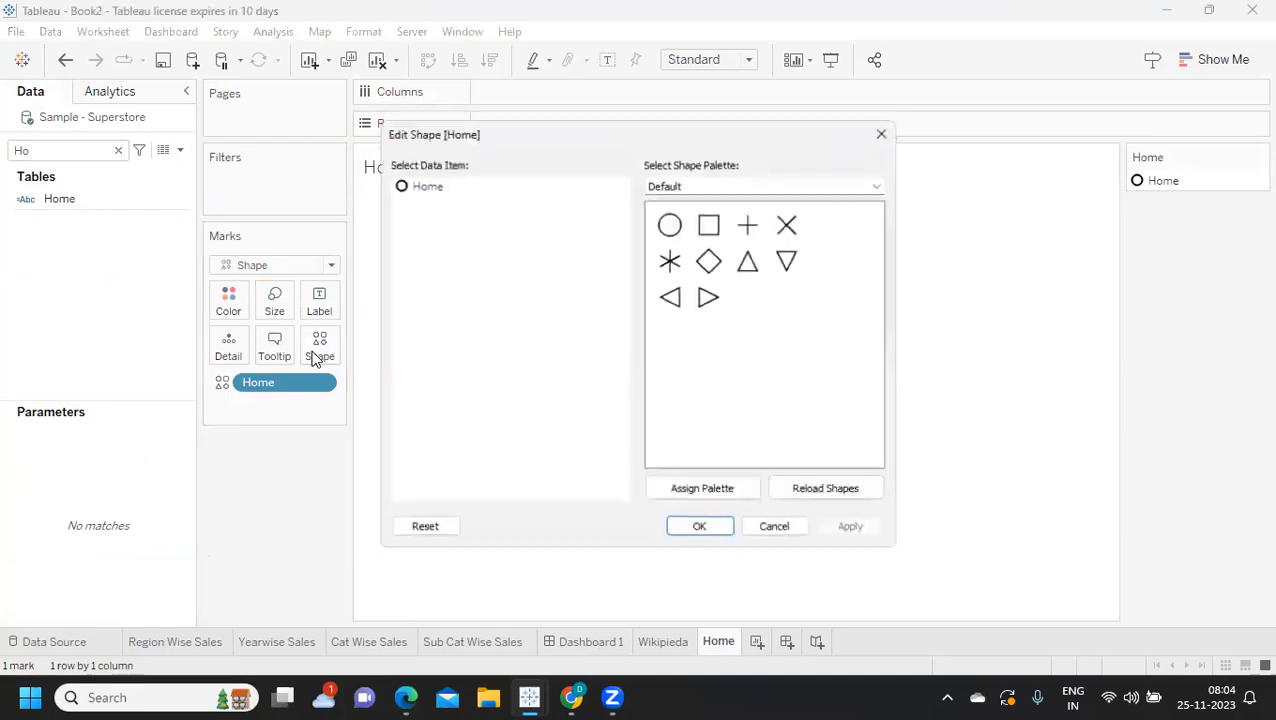
pyautogui.click(773, 185)
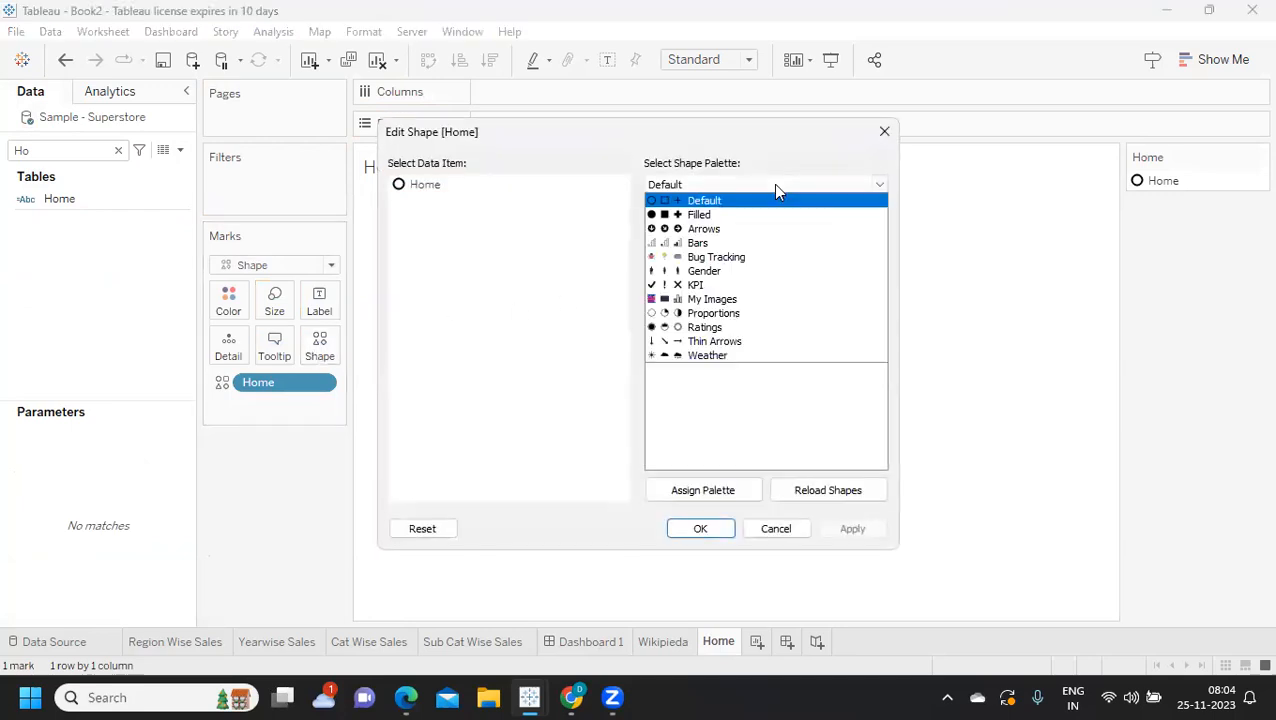
pyautogui.click(716, 299)
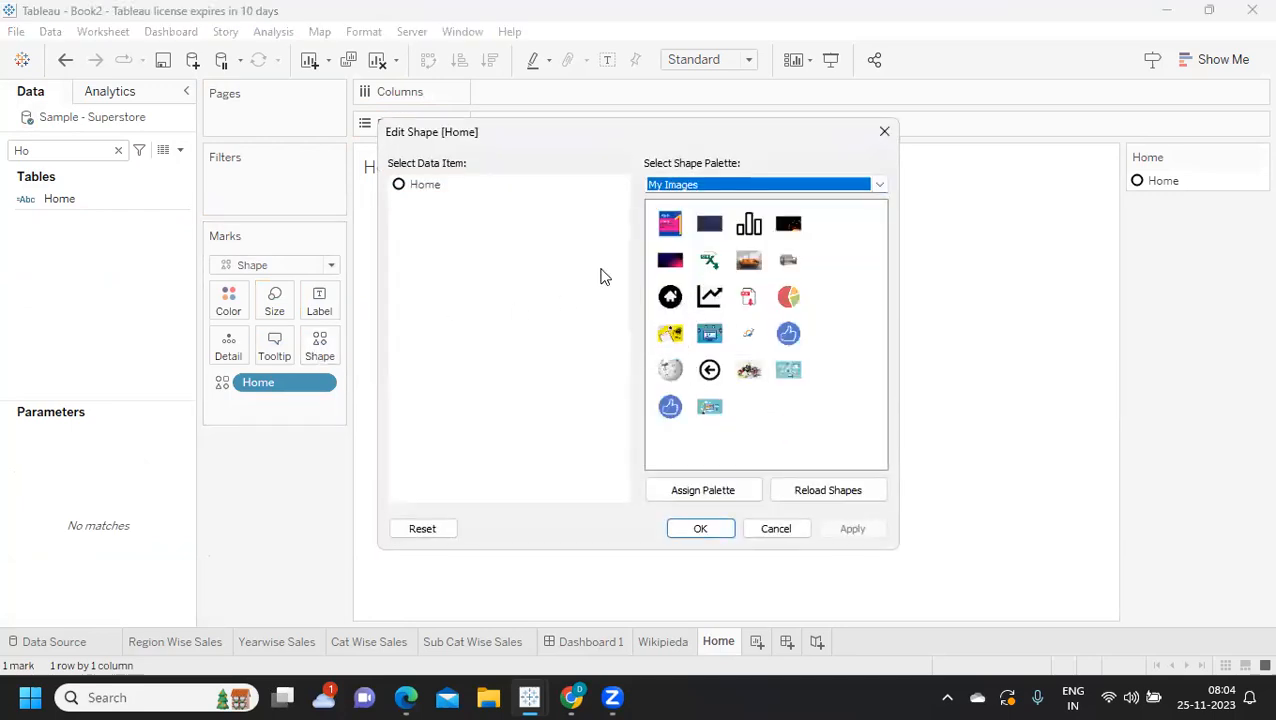
pyautogui.click(470, 230)
pyautogui.click(421, 190)
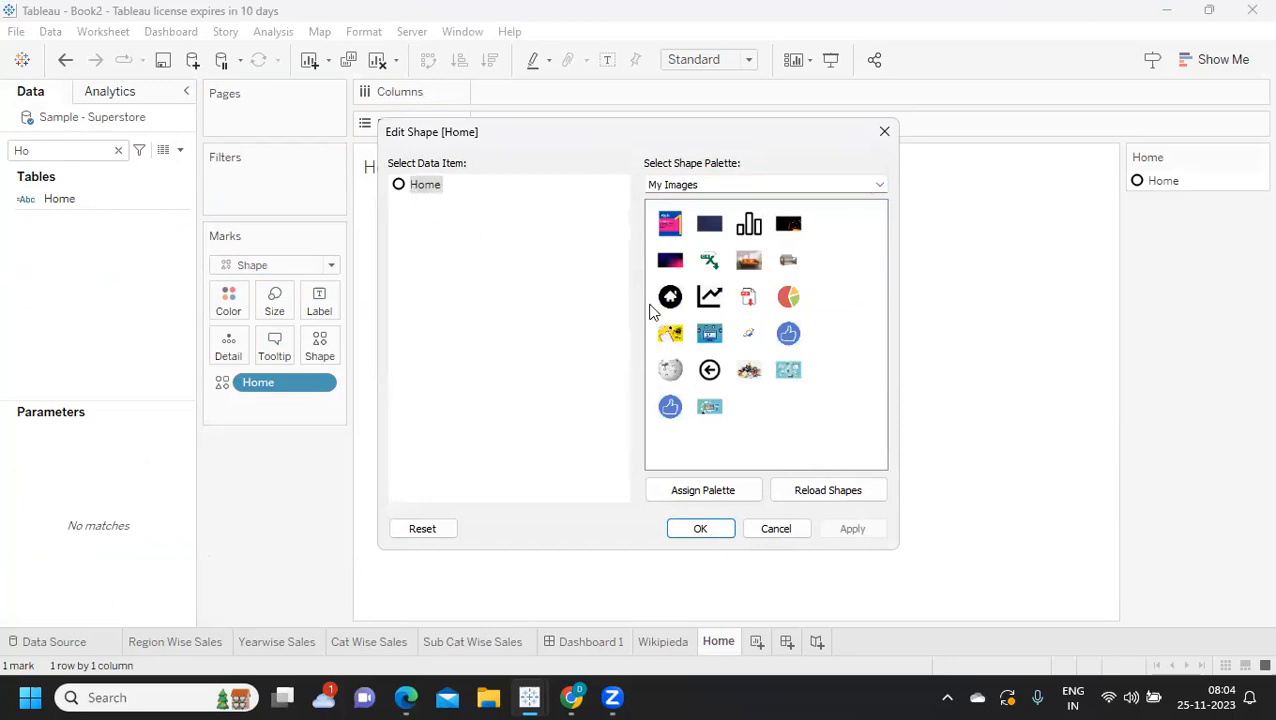
pyautogui.click(676, 335)
pyautogui.click(851, 533)
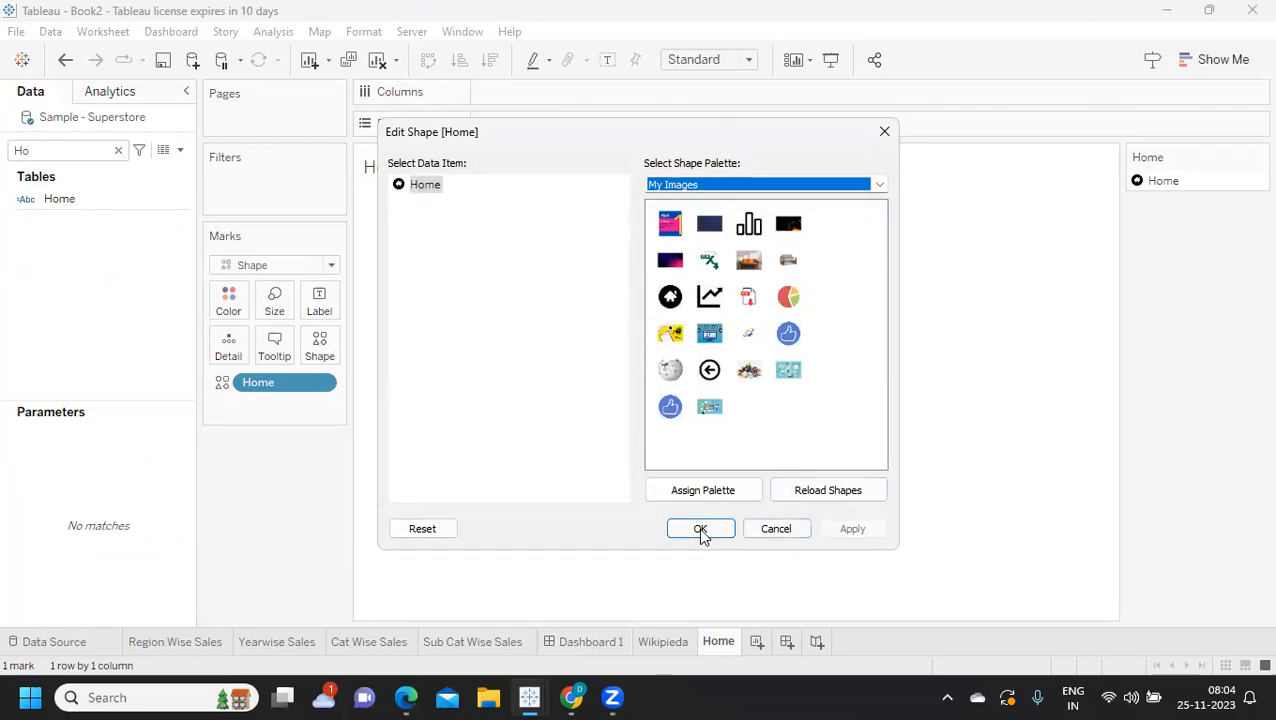
pyautogui.click(700, 530)
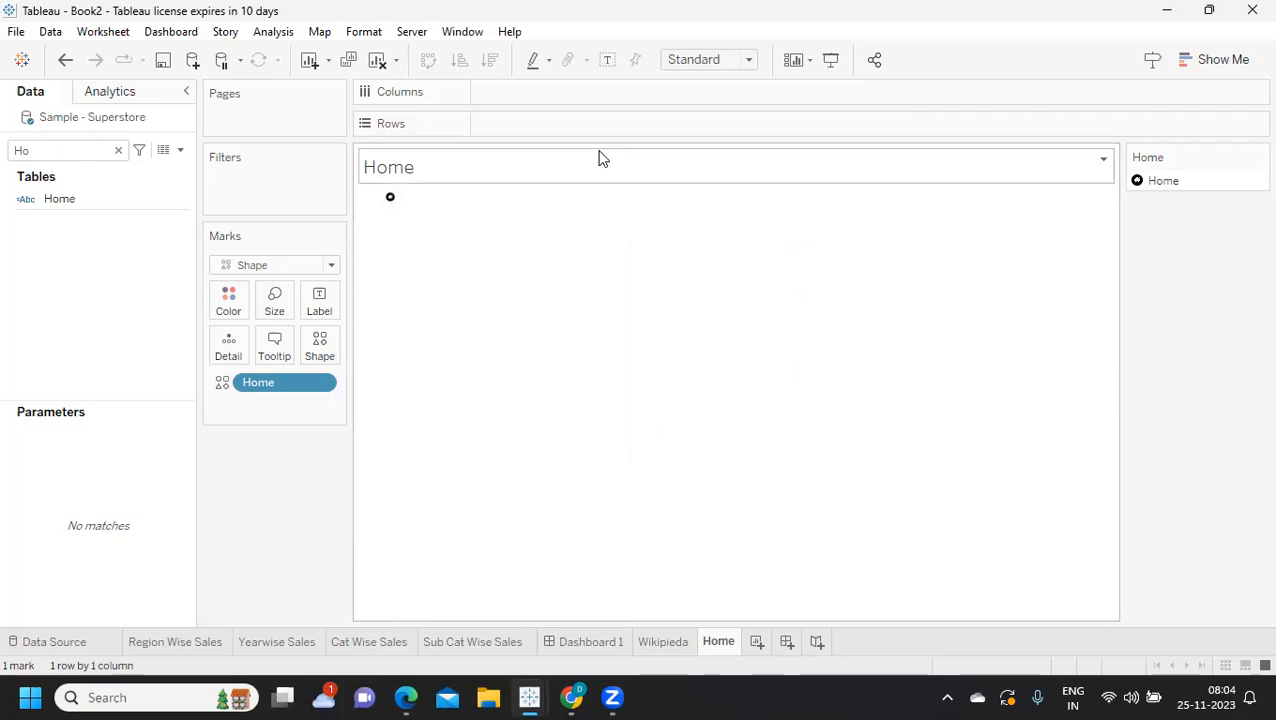
pyautogui.click(696, 58)
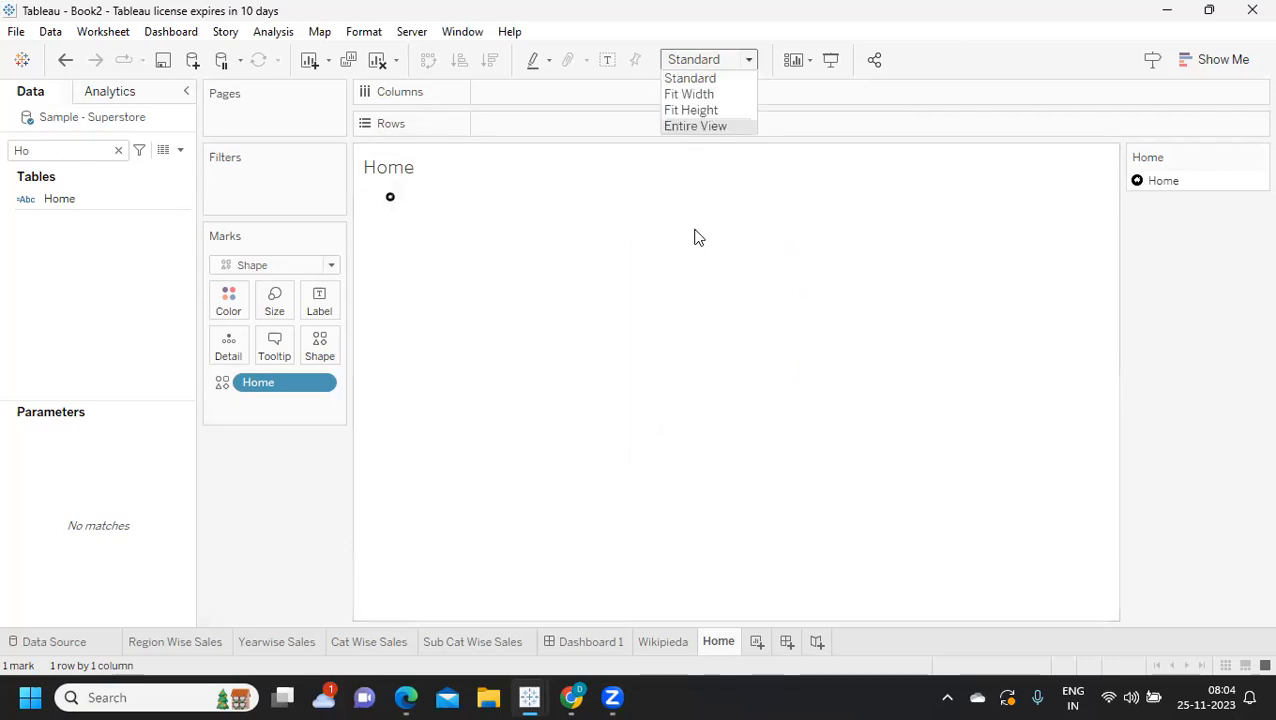
# - Add another new worksheet with Order Date by year as columns and Region as rows
pyautogui.click(591, 641)
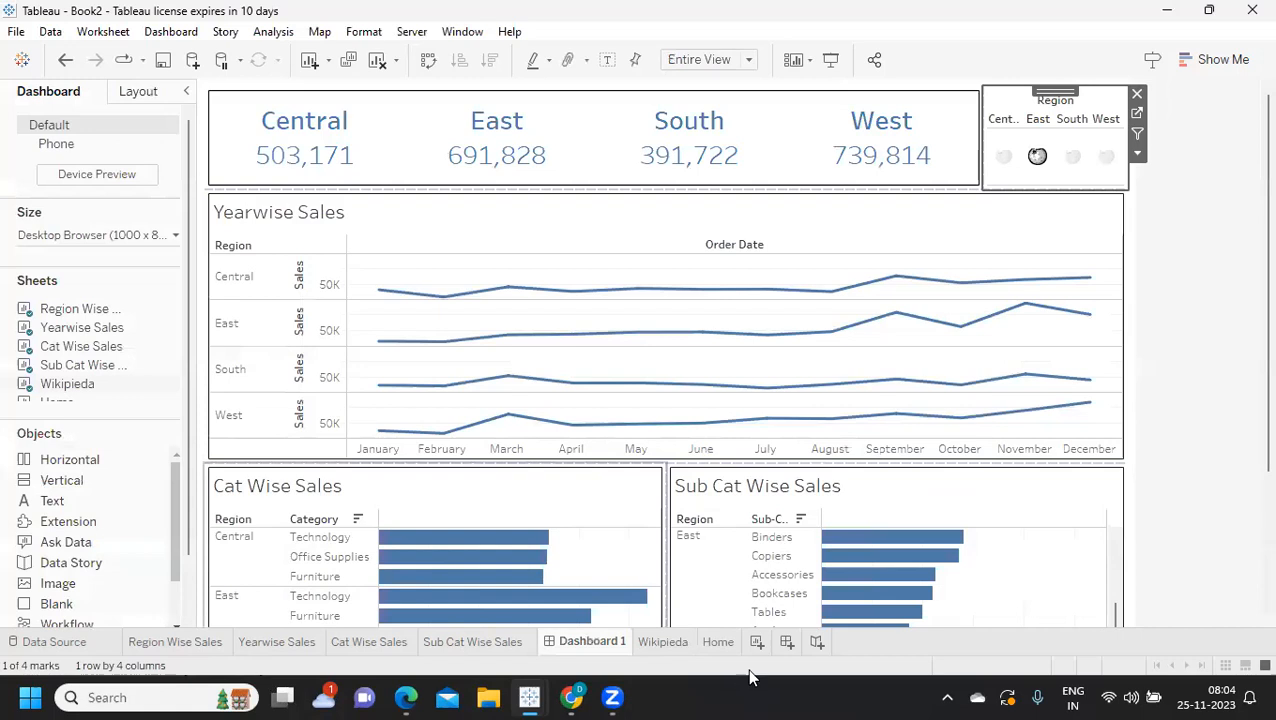
pyautogui.click(757, 641)
pyautogui.click(77, 148)
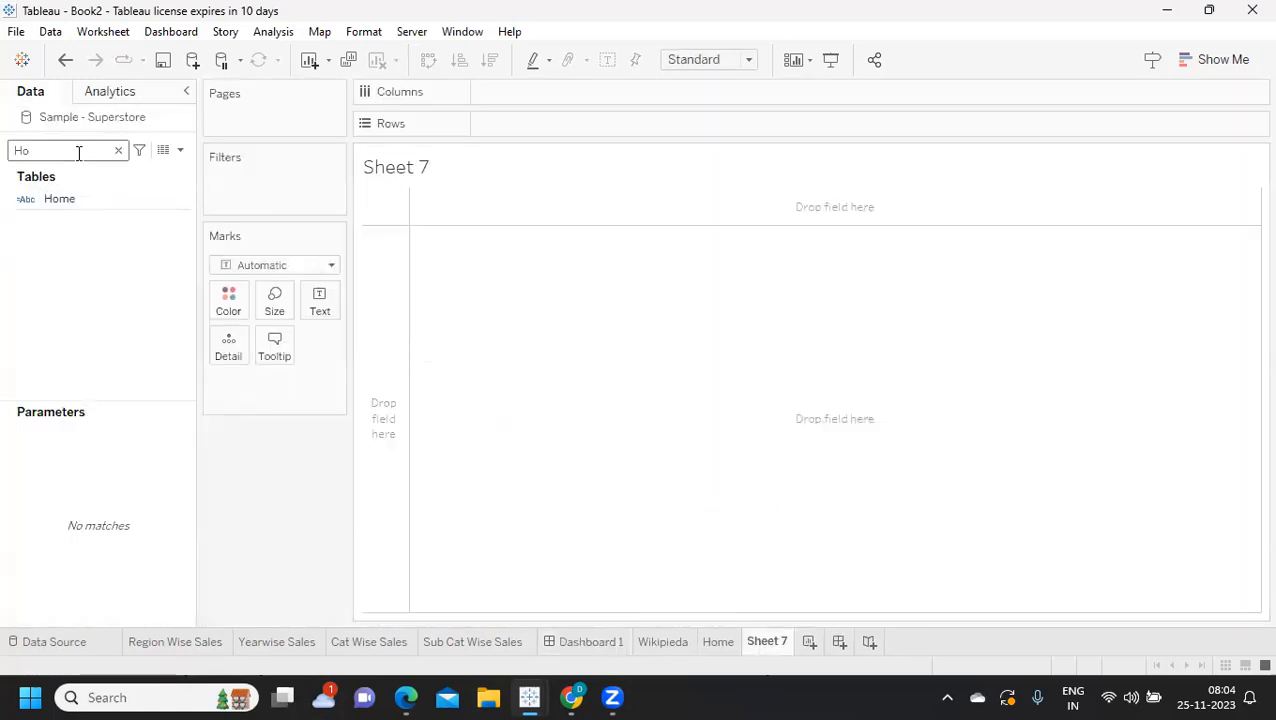
pyautogui.click(118, 152)
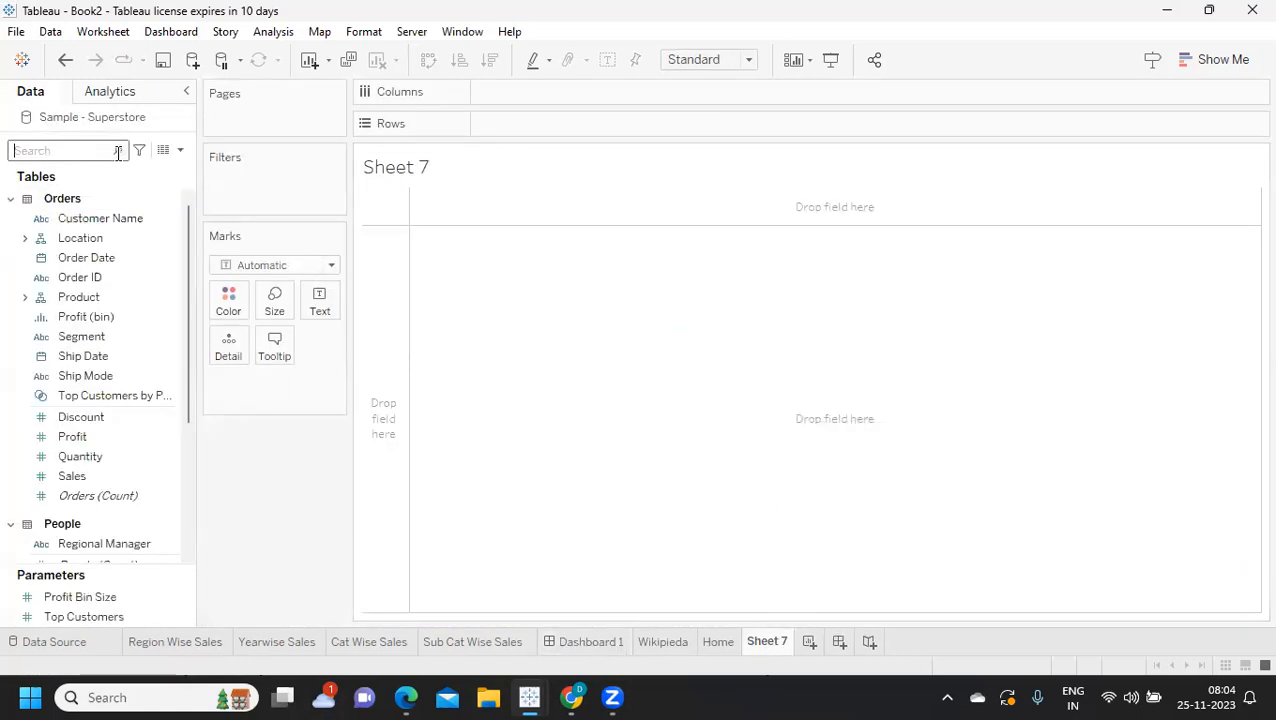
pyautogui.moveTo(90, 256); pyautogui.dragTo(382, 150)
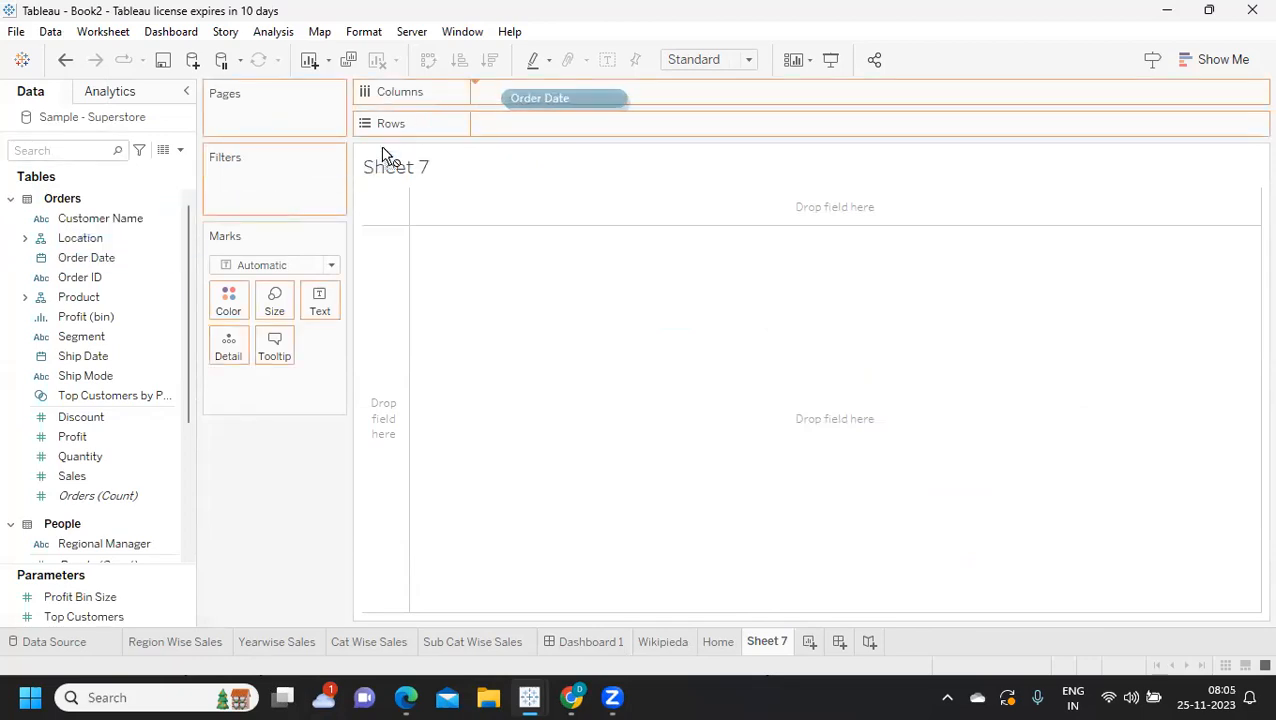
pyautogui.click(67, 149)
pyautogui.write('re')
pyautogui.moveTo(88, 260); pyautogui.dragTo(392, 128)
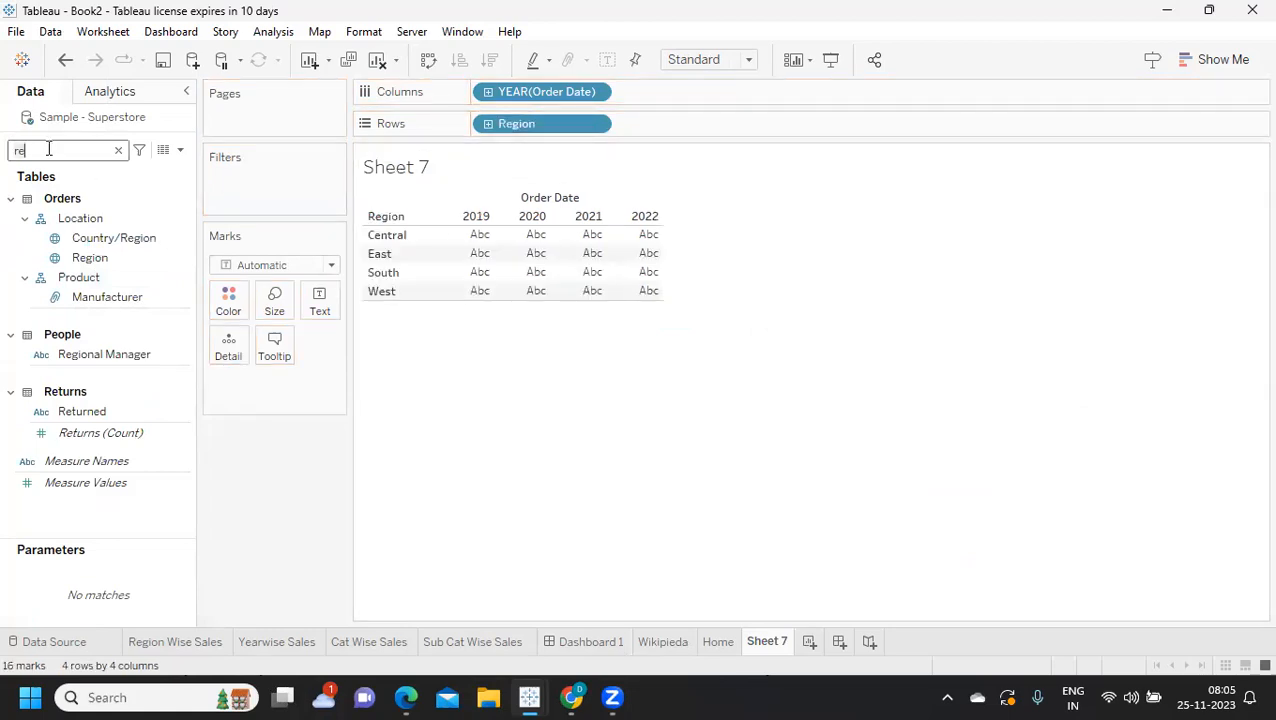
# - Add Category to the rows after Region and expand it to the Sub-Category level
pyautogui.press('BackSpace')
pyautogui.press('BackSpace')
pyautogui.write('ca')
pyautogui.moveTo(96, 258); pyautogui.dragTo(434, 157)
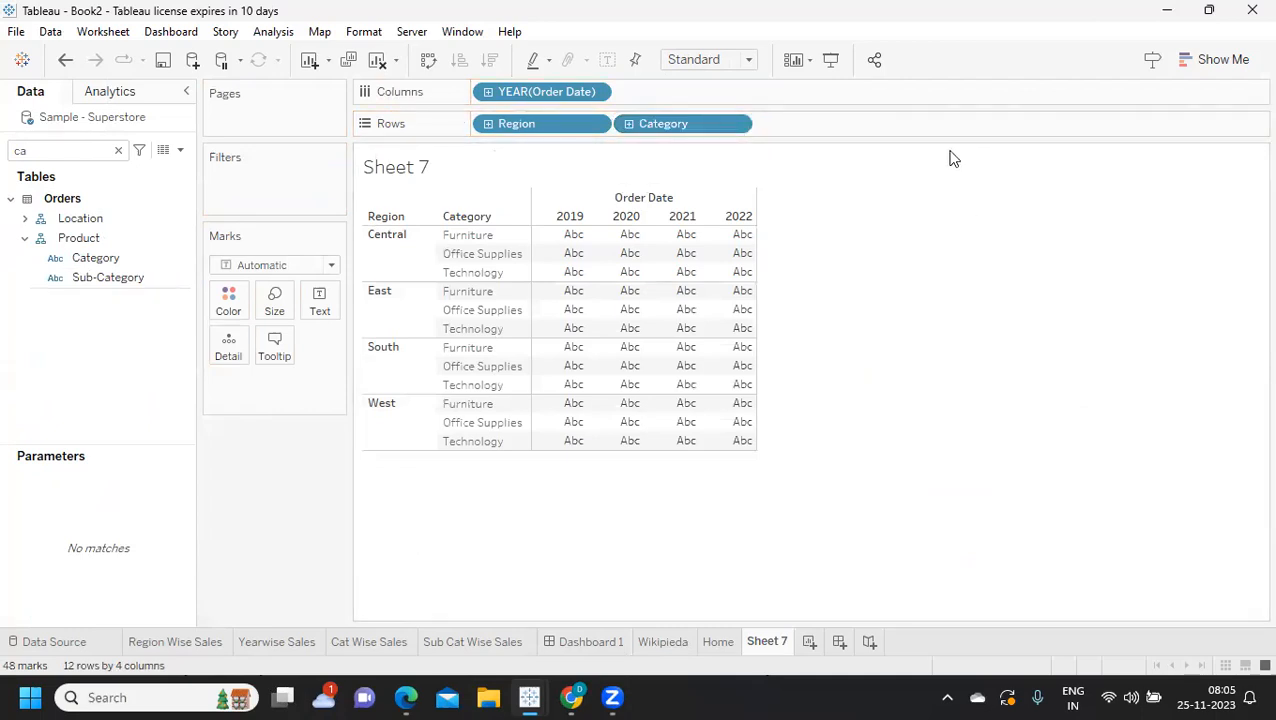
pyautogui.click(629, 124)
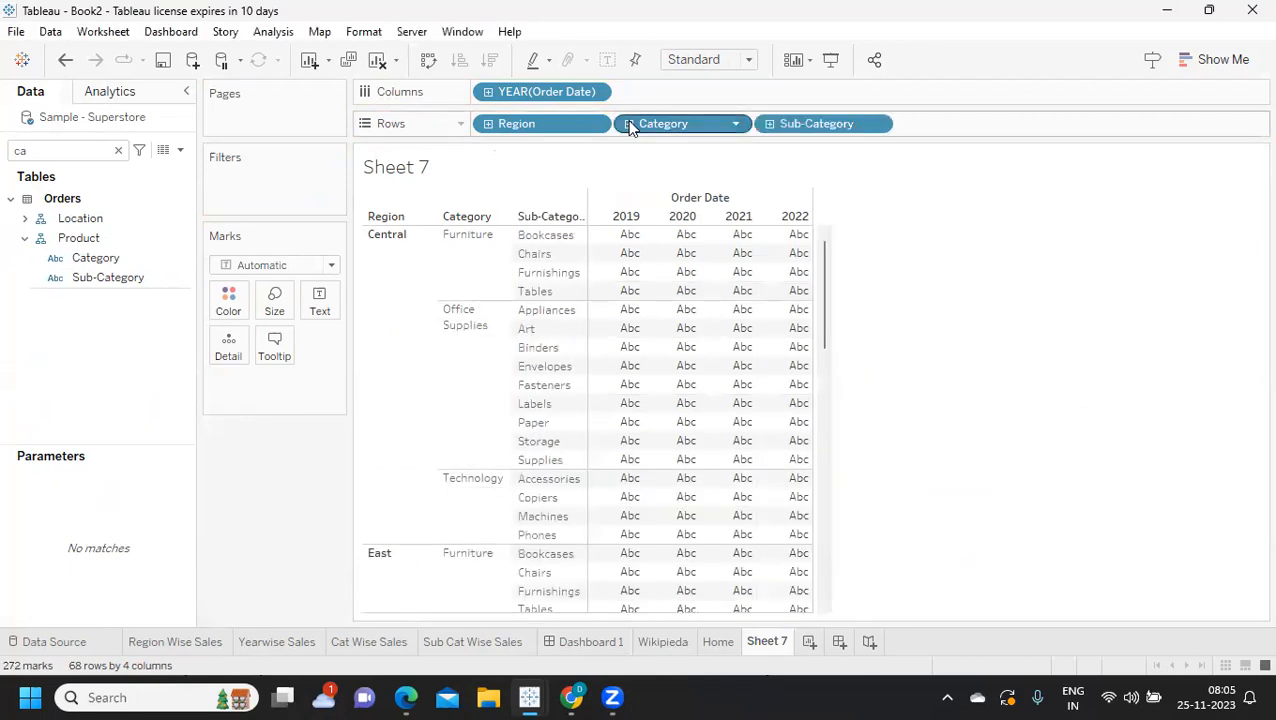
# - Find the Sales measure and show its sum as text in the table's cells
pyautogui.press('BackSpace')
pyautogui.press('BackSpace')
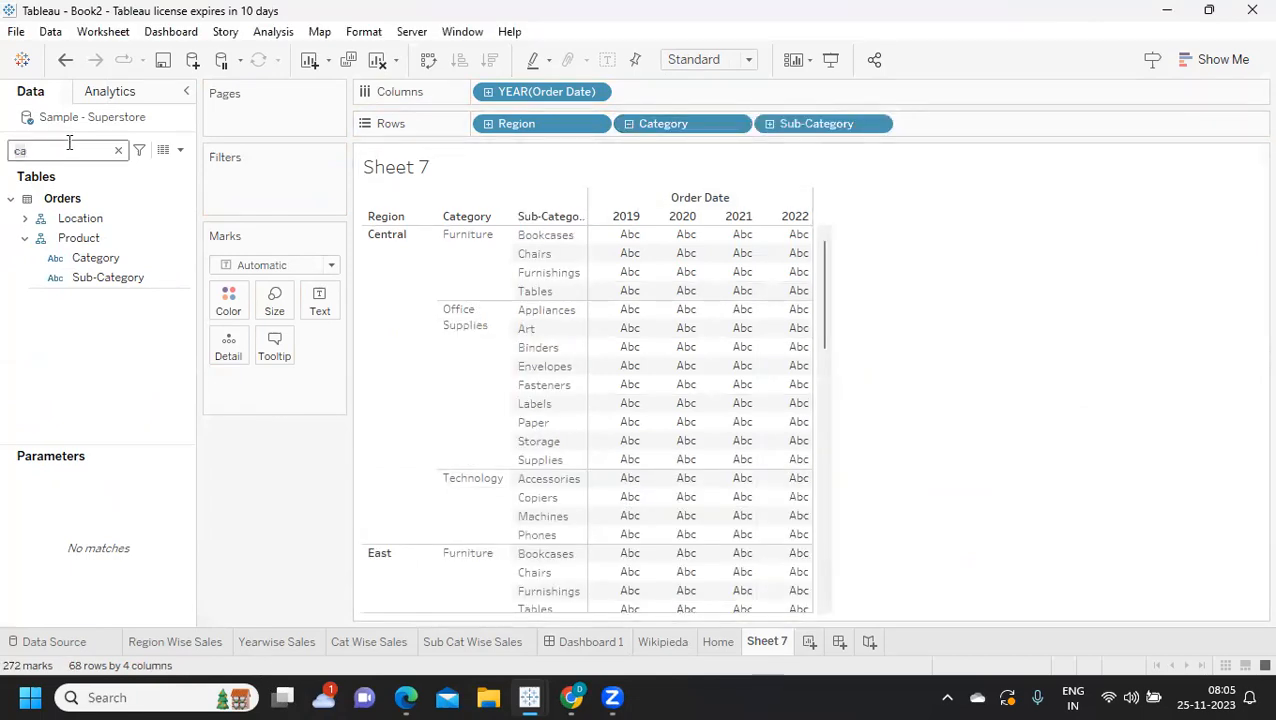
pyautogui.write('sa')
pyautogui.moveTo(68, 232); pyautogui.dragTo(312, 302)
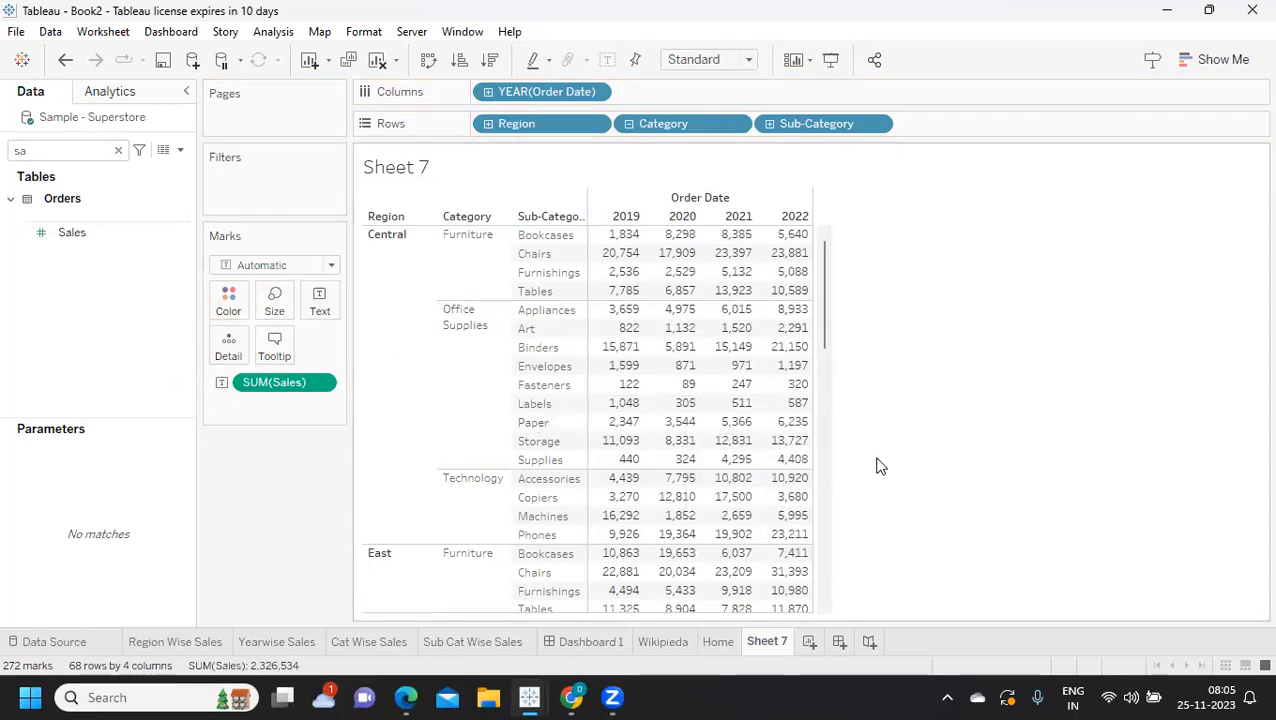
# - Create a second dashboard and place Sheet 7 on it so that it fills the canvas
pyautogui.click(839, 641)
pyautogui.scroll(-4, 100, 415)
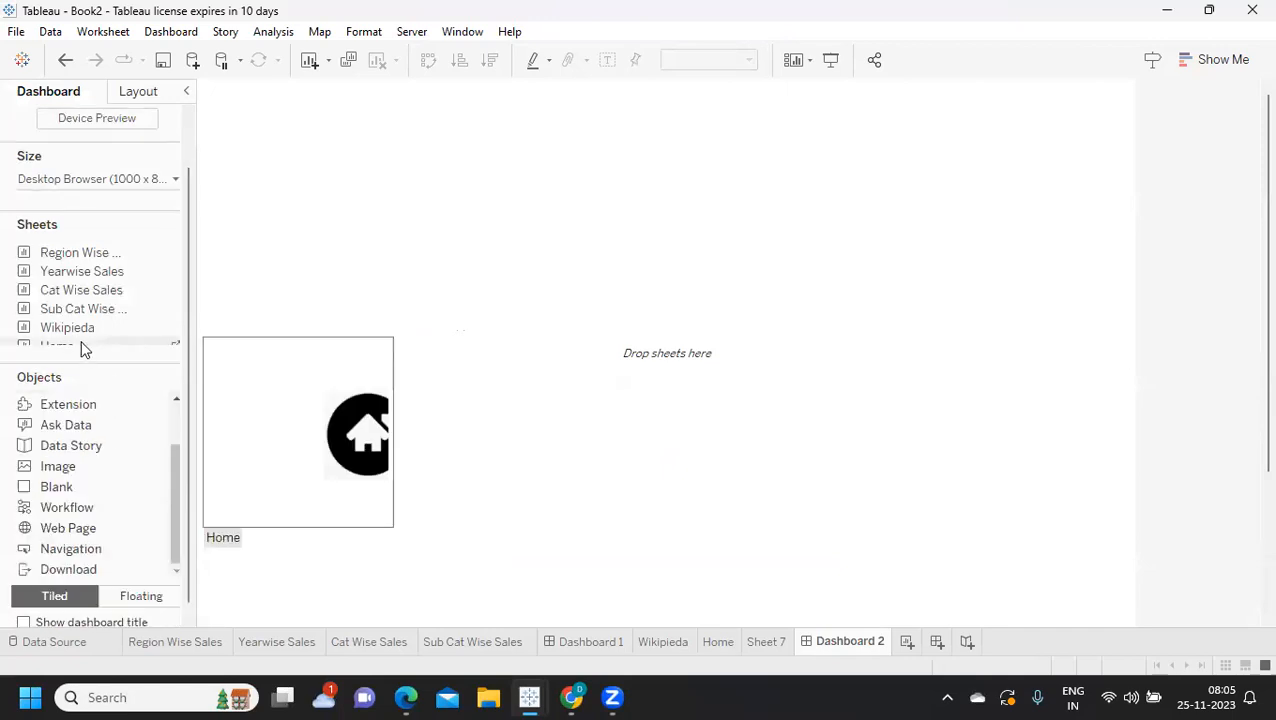
pyautogui.scroll(-3, 170, 325)
pyautogui.moveTo(72, 328)
pyautogui.mouseDown()
pyautogui.moveTo(124, 293)
pyautogui.moveTo(667, 353)
pyautogui.mouseUp()
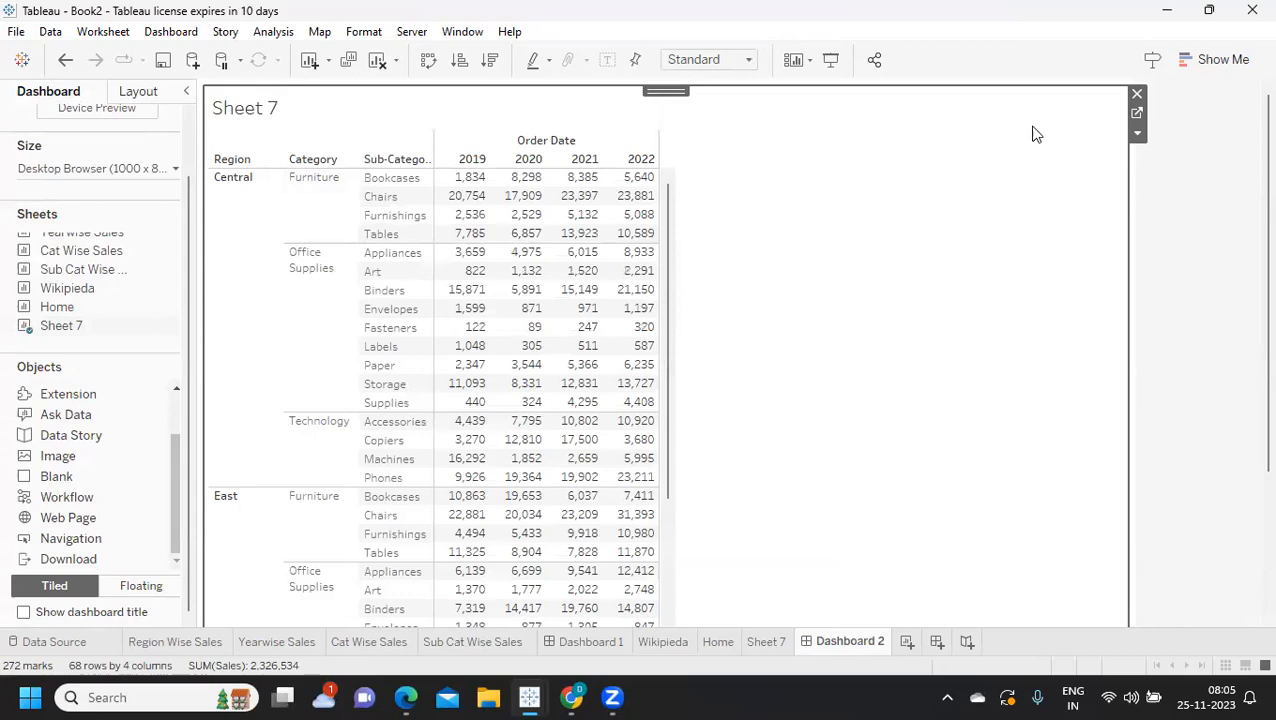
# - Fit Sheet 7 to Entire View on the new dashboard and hide its title
pyautogui.click(1137, 133)
pyautogui.moveTo(1165, 202)
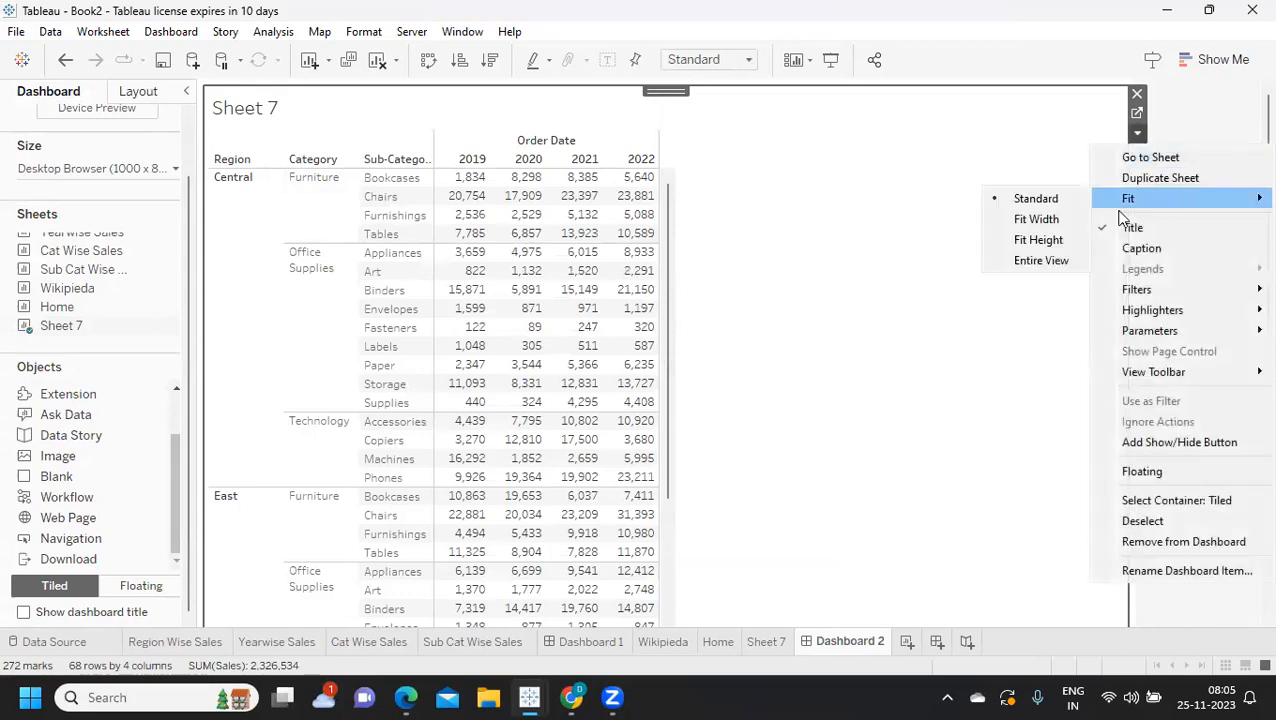
pyautogui.click(1031, 262)
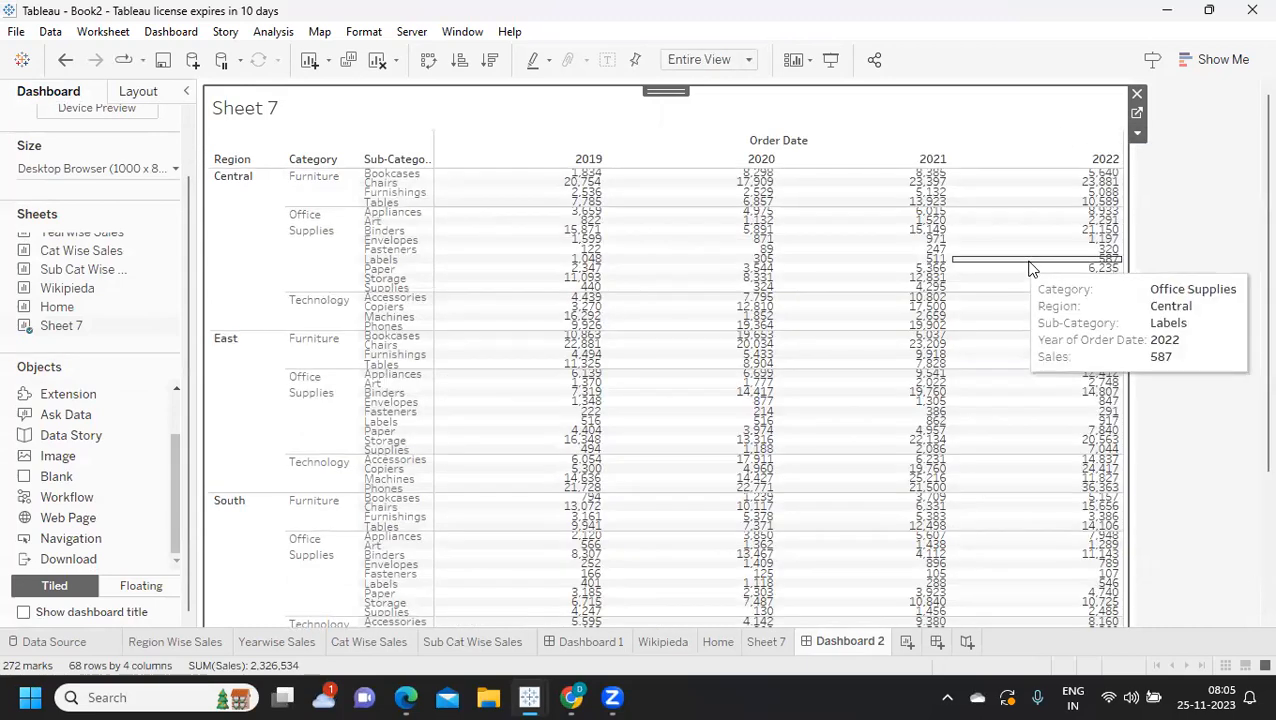
pyautogui.rightClick(232, 112)
pyautogui.click(266, 166)
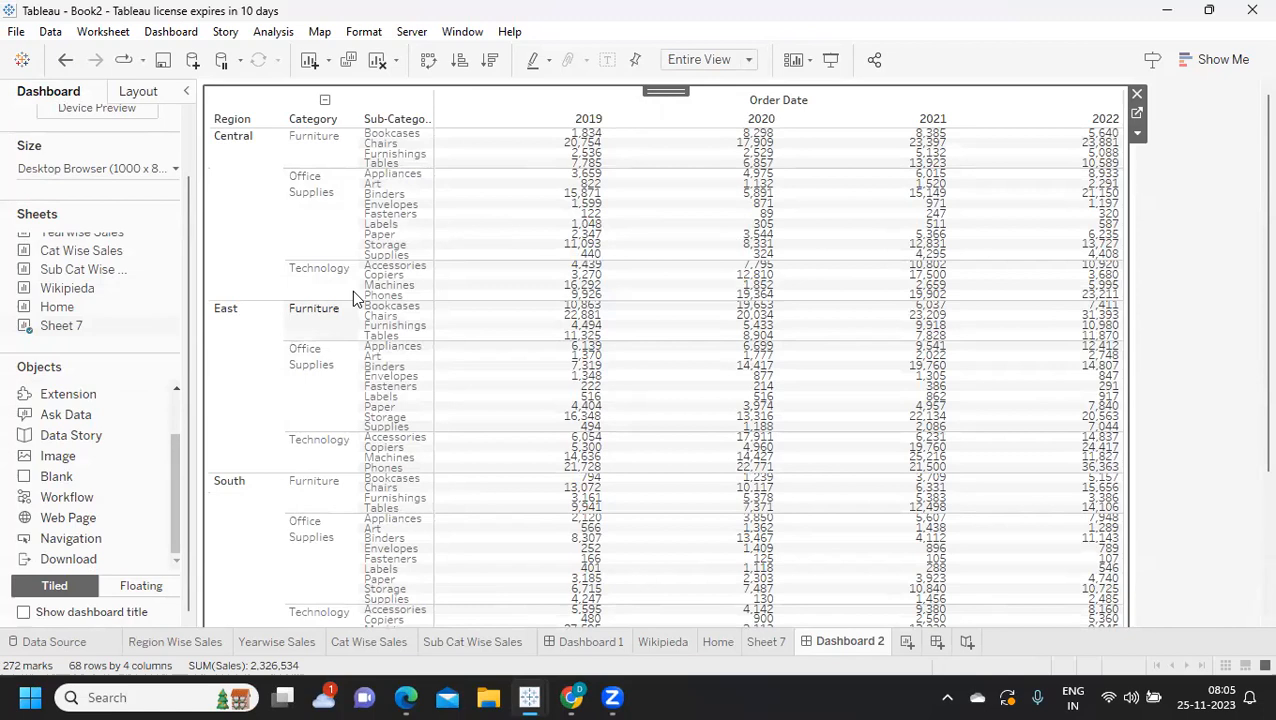
# - Change Sheet 7's fit on Dashboard 2 to Fit Width and check the table through its rows
pyautogui.scroll(-2, 1091, 441)
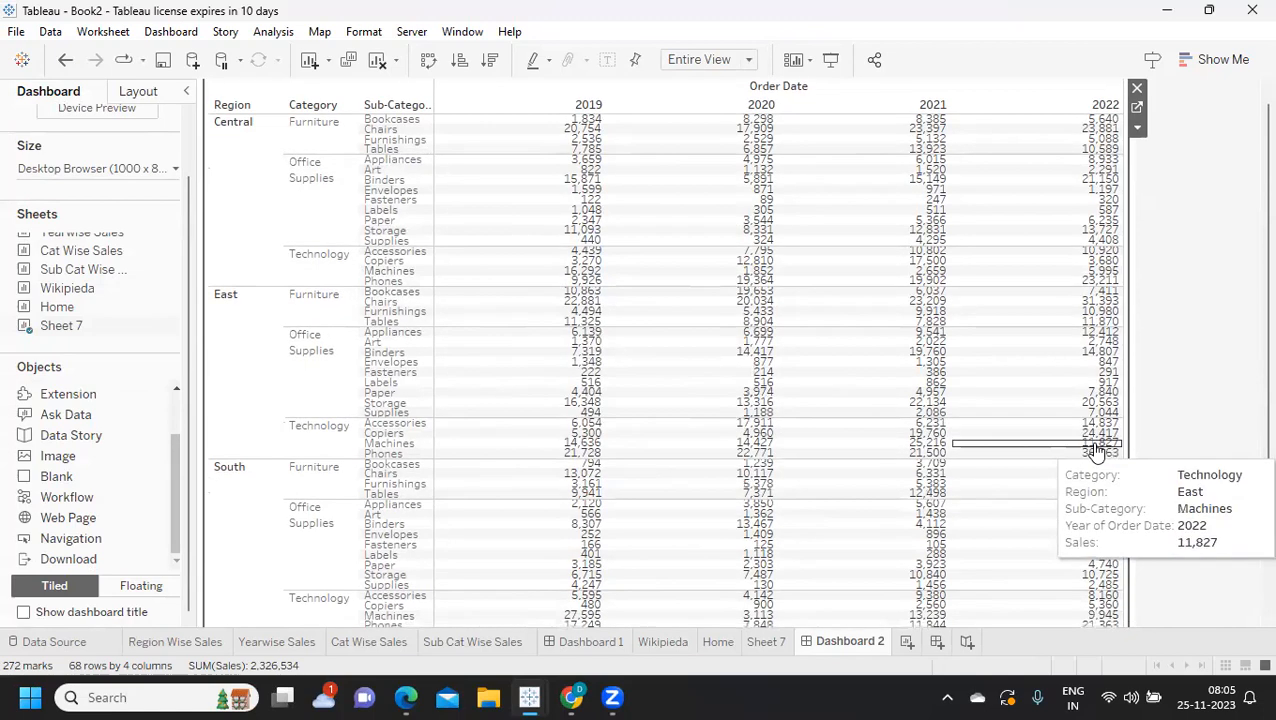
pyautogui.scroll(2, 1157, 278)
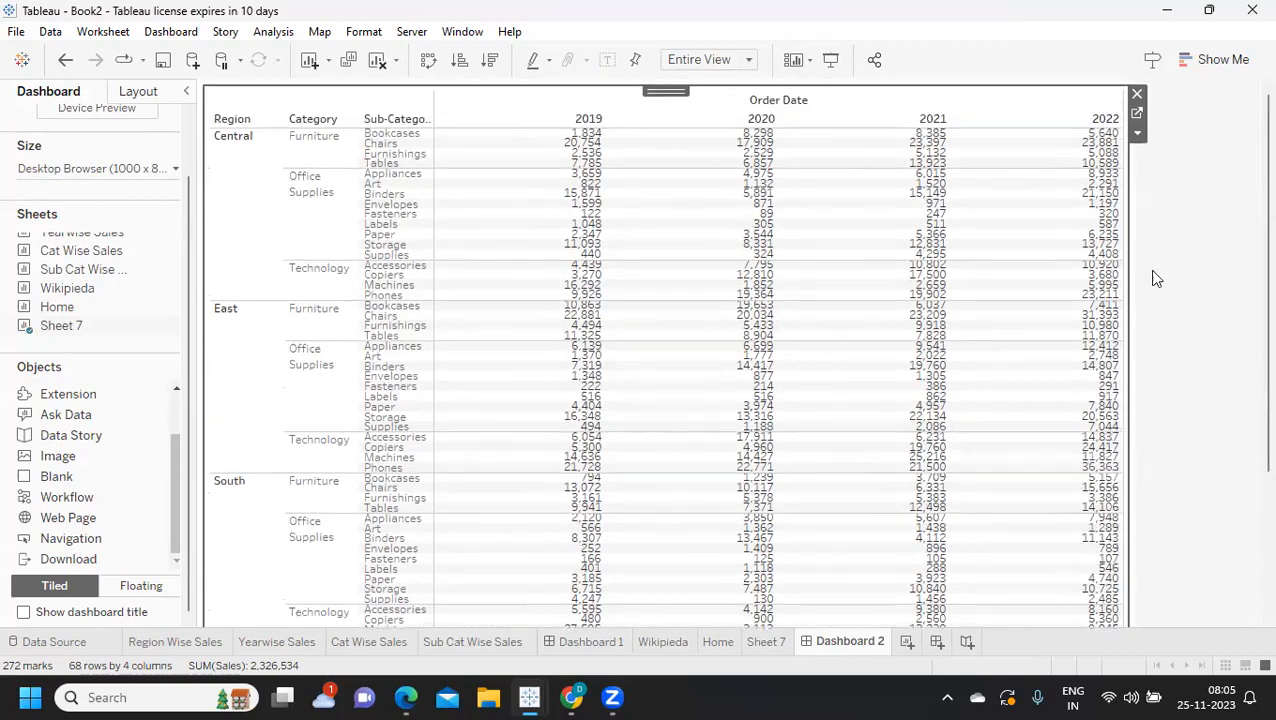
pyautogui.click(1137, 133)
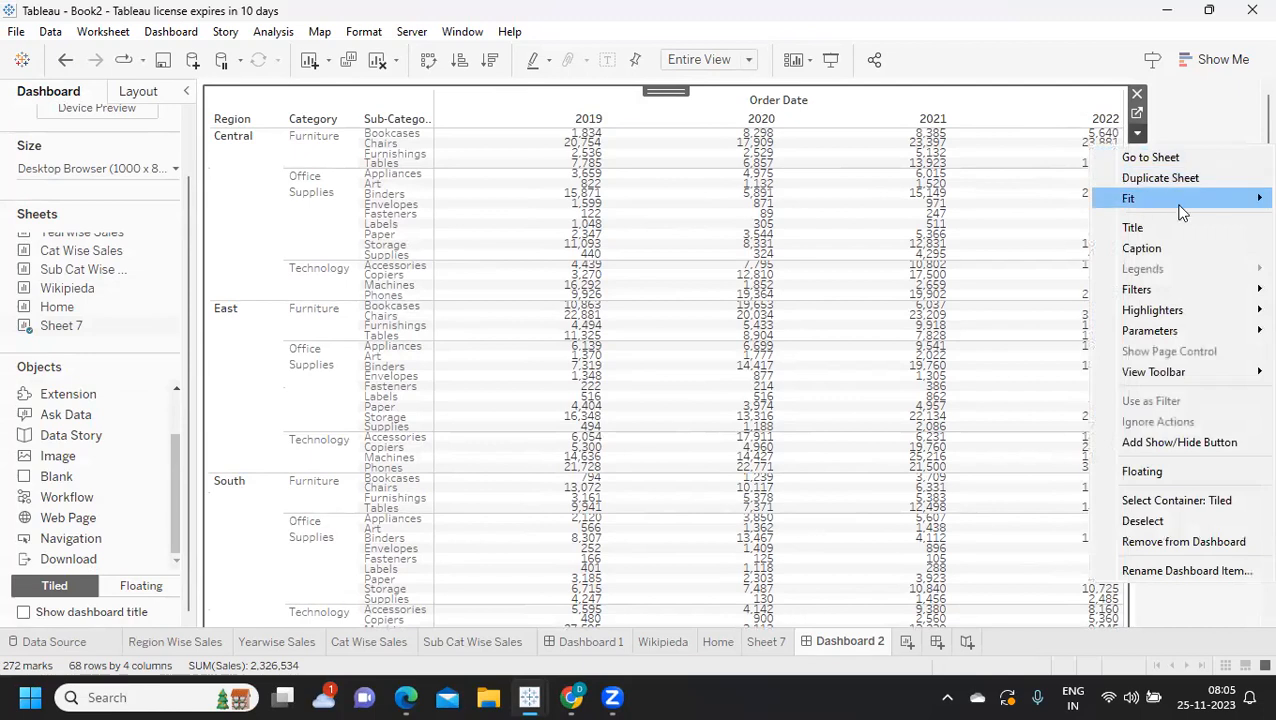
pyautogui.moveTo(1180, 205)
pyautogui.click(1057, 223)
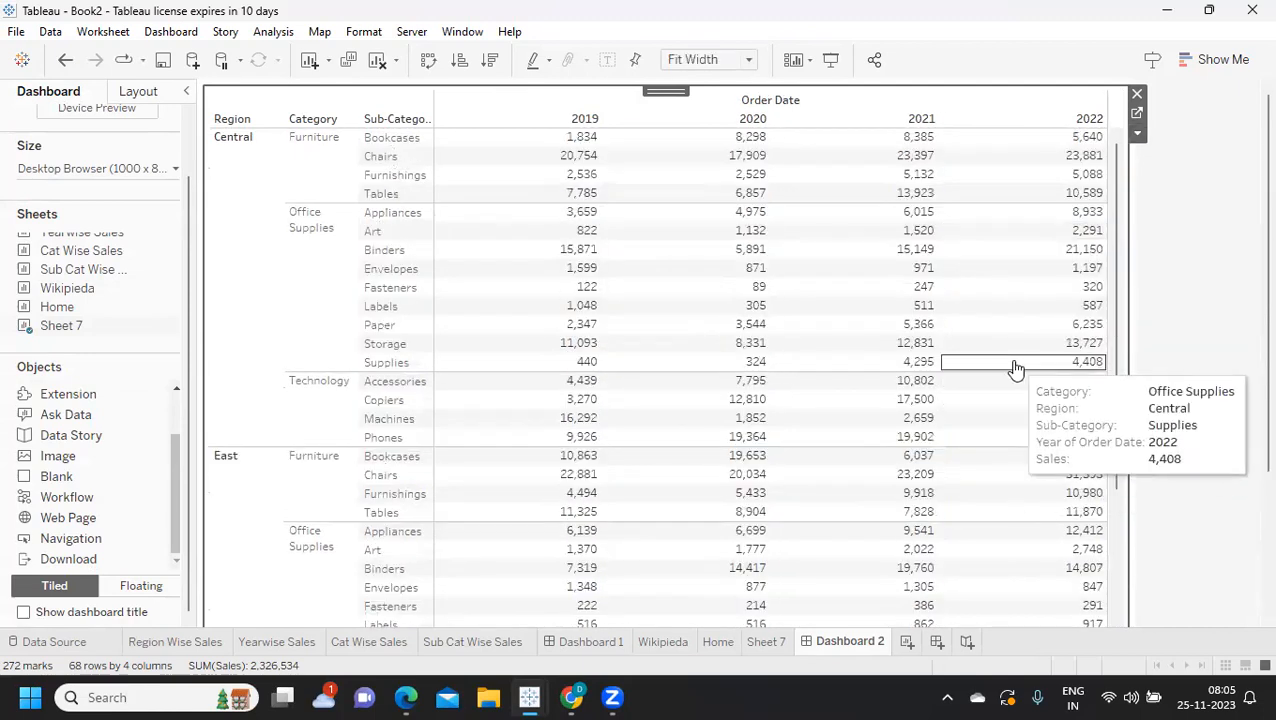
pyautogui.scroll(-8, 1137, 267)
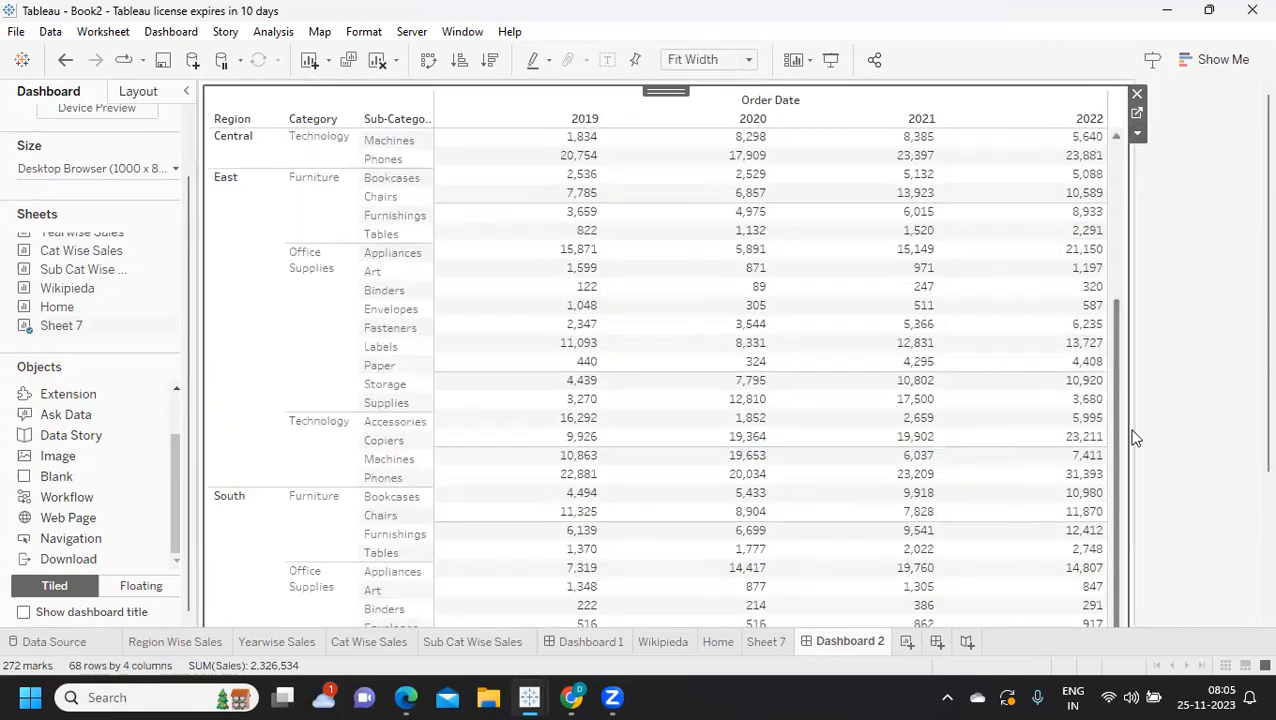
pyautogui.moveTo(1126, 333); pyautogui.dragTo(1122, 222)
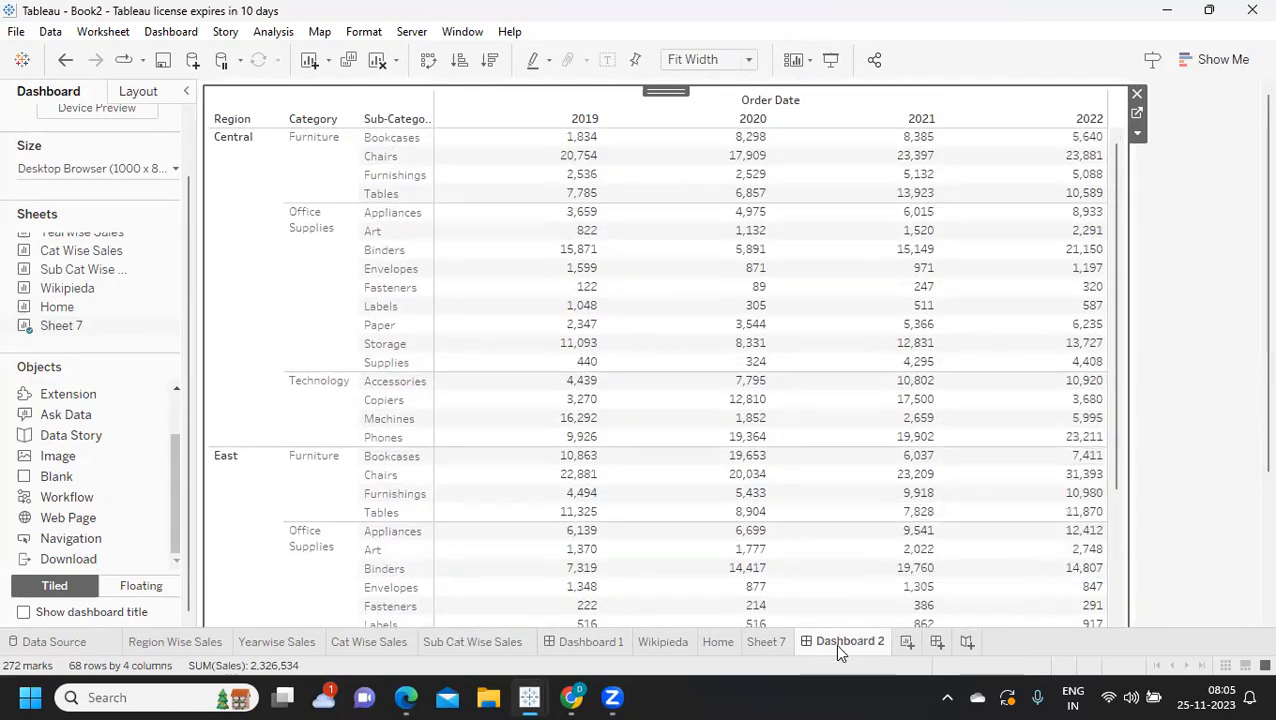
# - Open the shape settings for the Home mark on the Home sheet and browse the My Images and Thin Arrows palettes
pyautogui.click(716, 643)
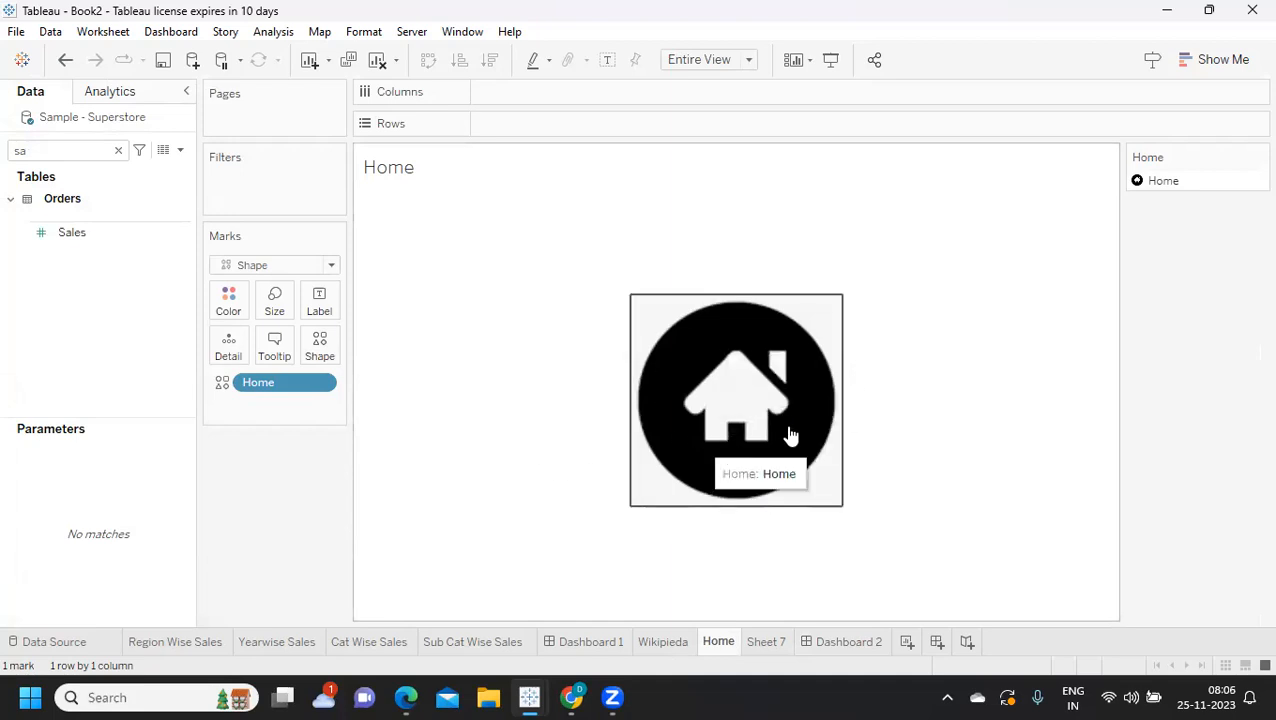
pyautogui.click(320, 348)
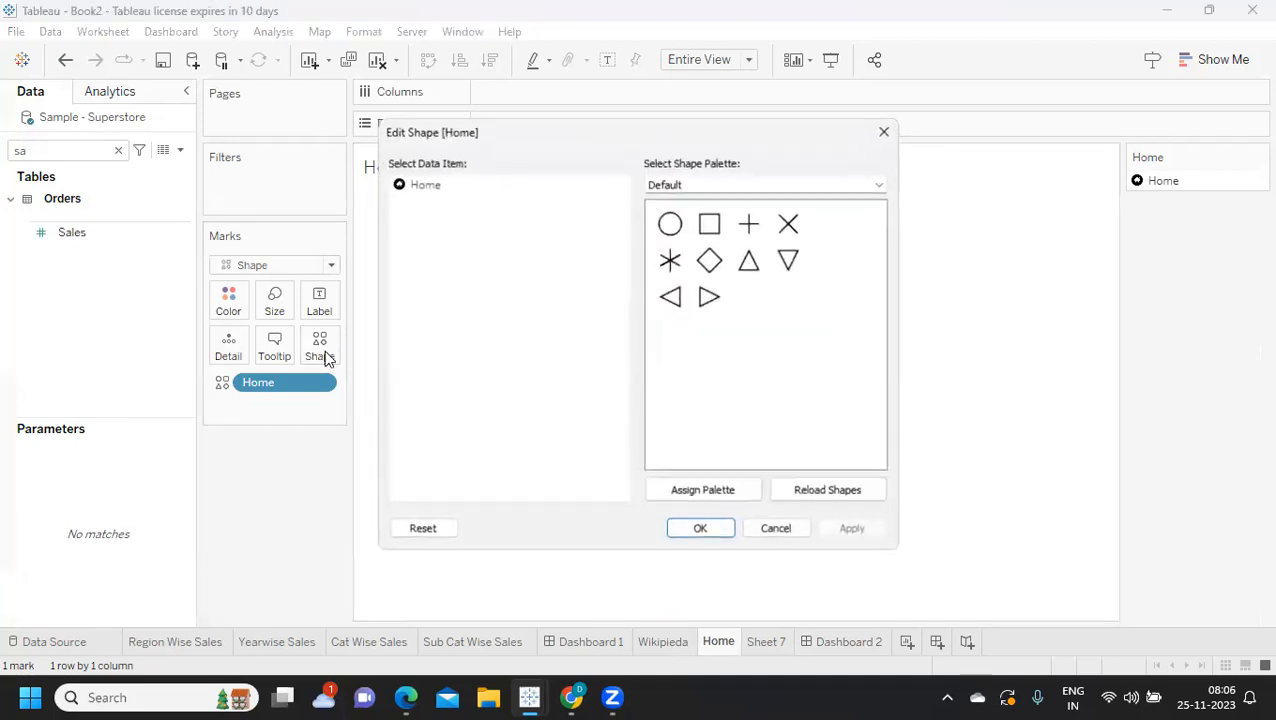
pyautogui.click(766, 184)
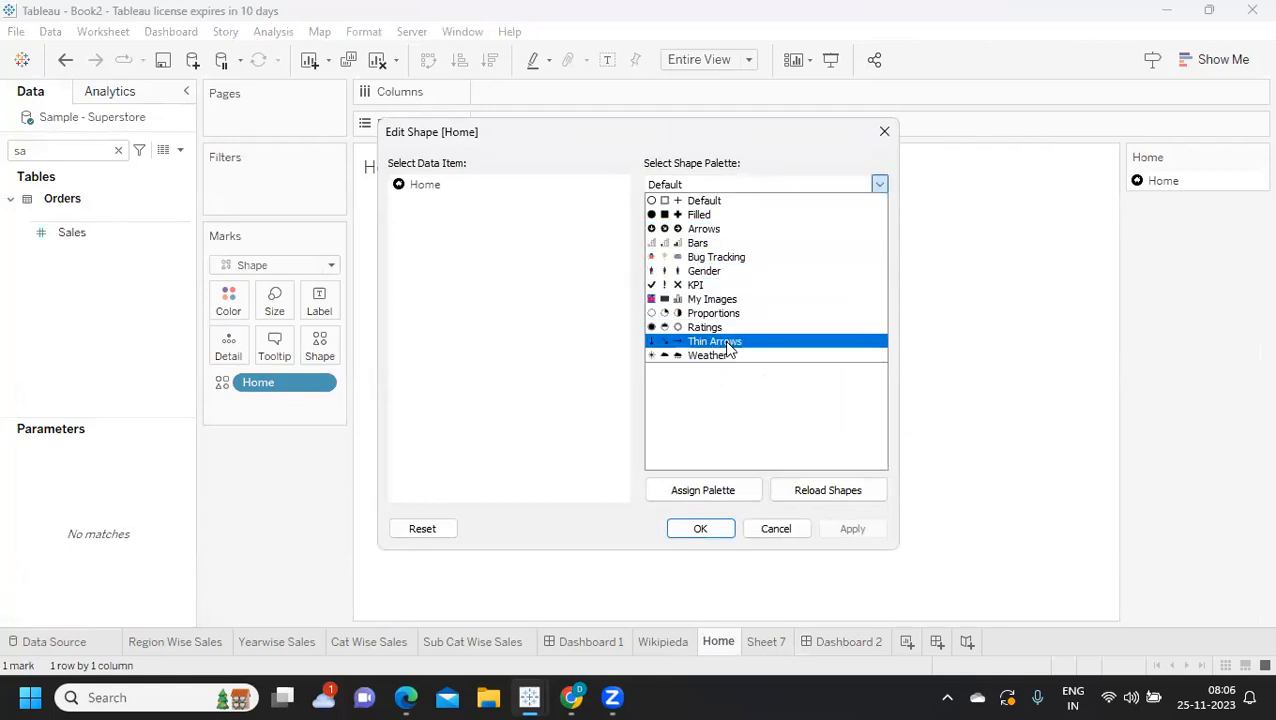
pyautogui.click(722, 298)
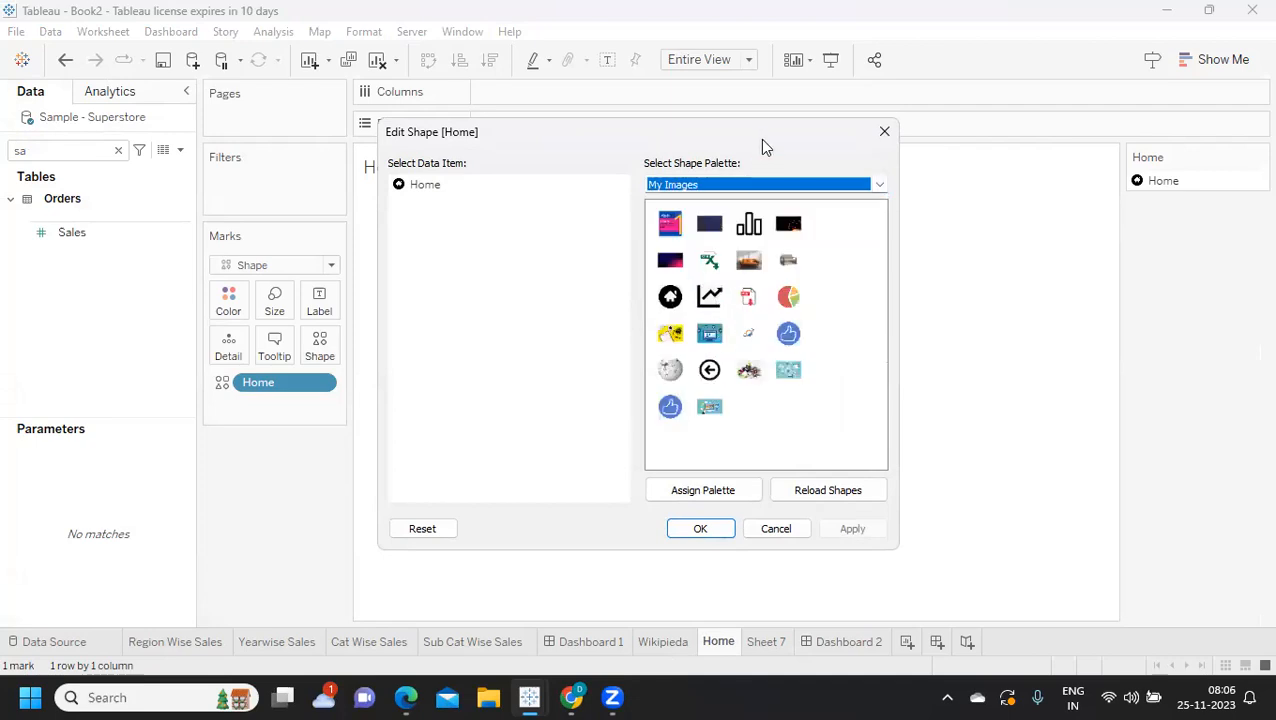
pyautogui.moveTo(760, 139); pyautogui.dragTo(894, 149)
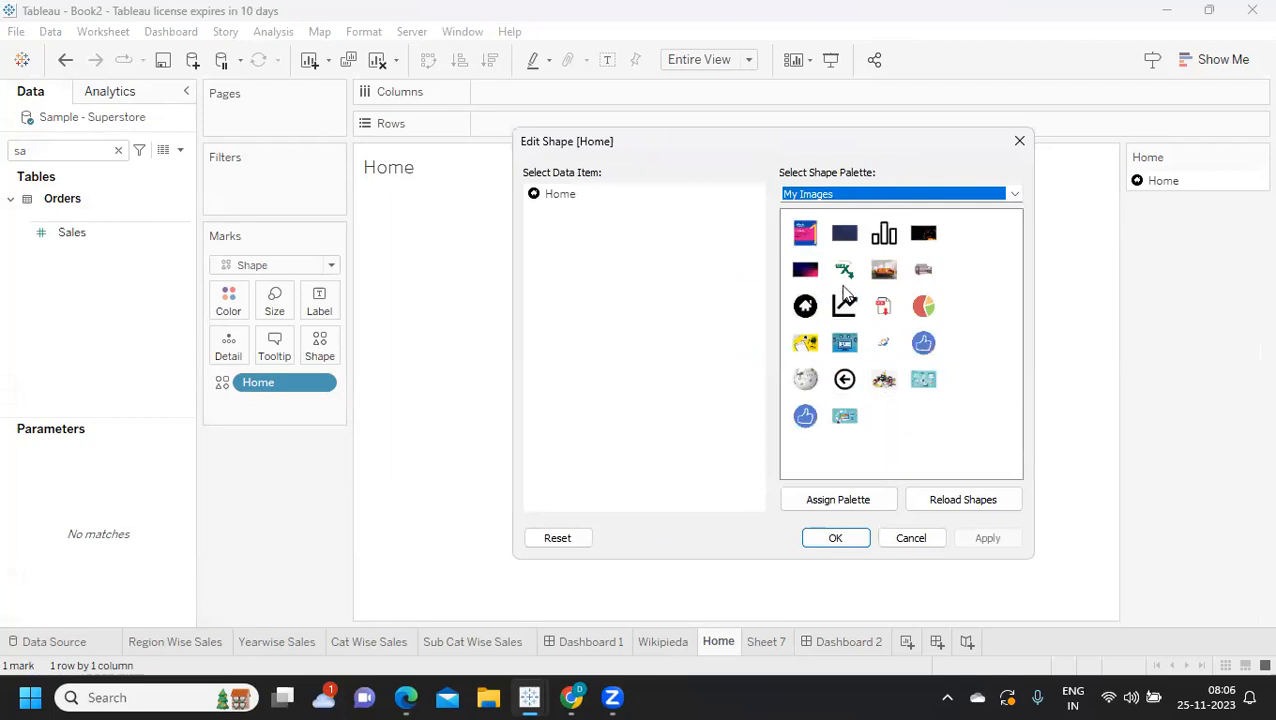
pyautogui.click(821, 193)
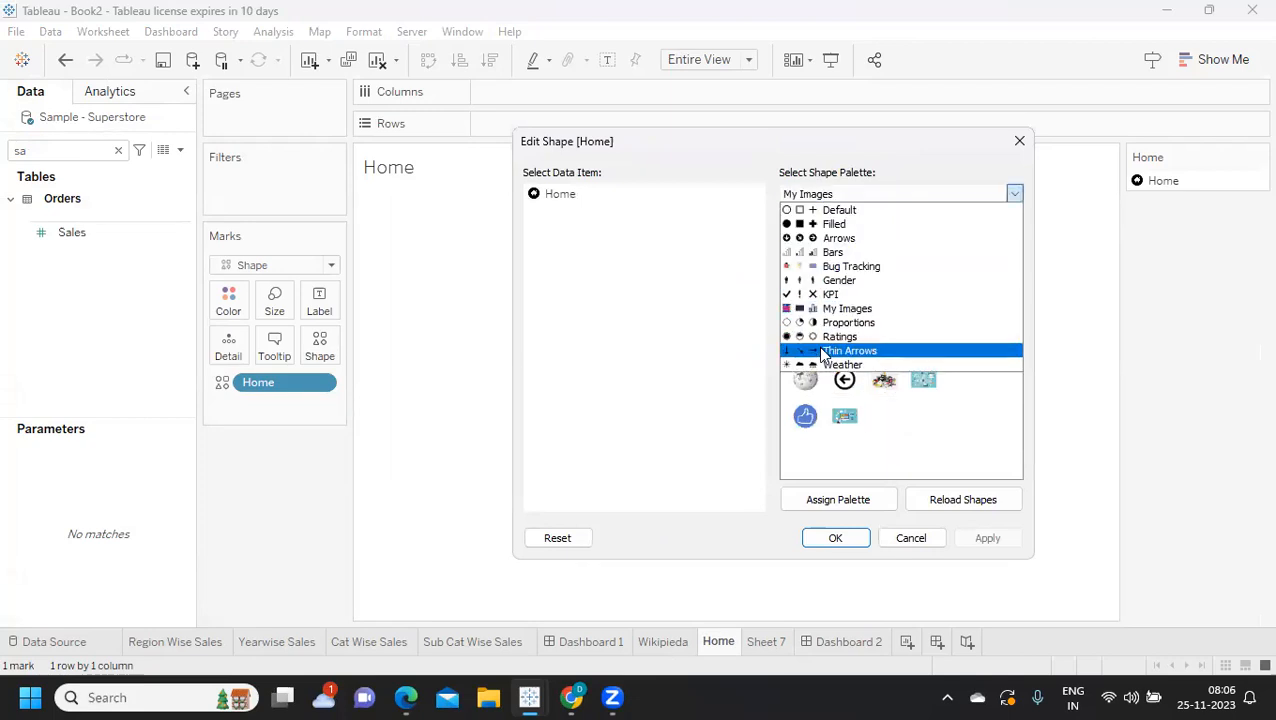
pyautogui.click(821, 350)
# - Assign the green circled right-pointing arrow from the Arrows palette to the Home item
pyautogui.click(840, 194)
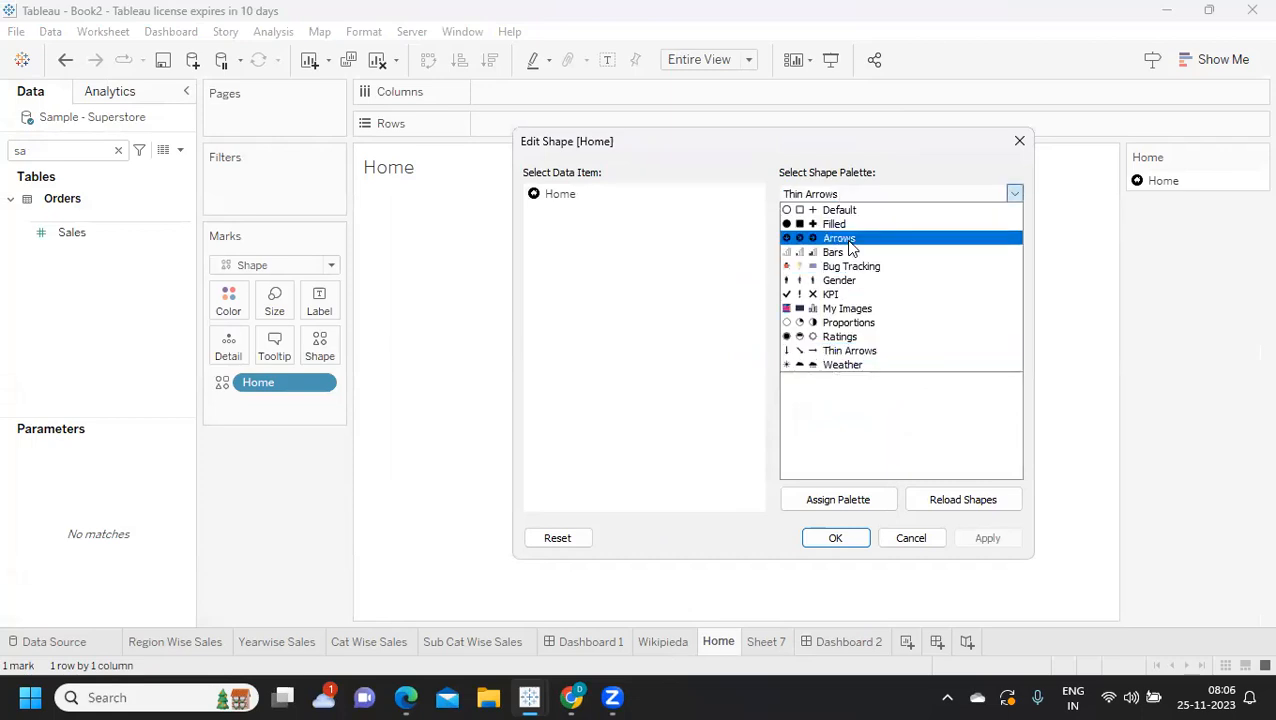
pyautogui.click(840, 238)
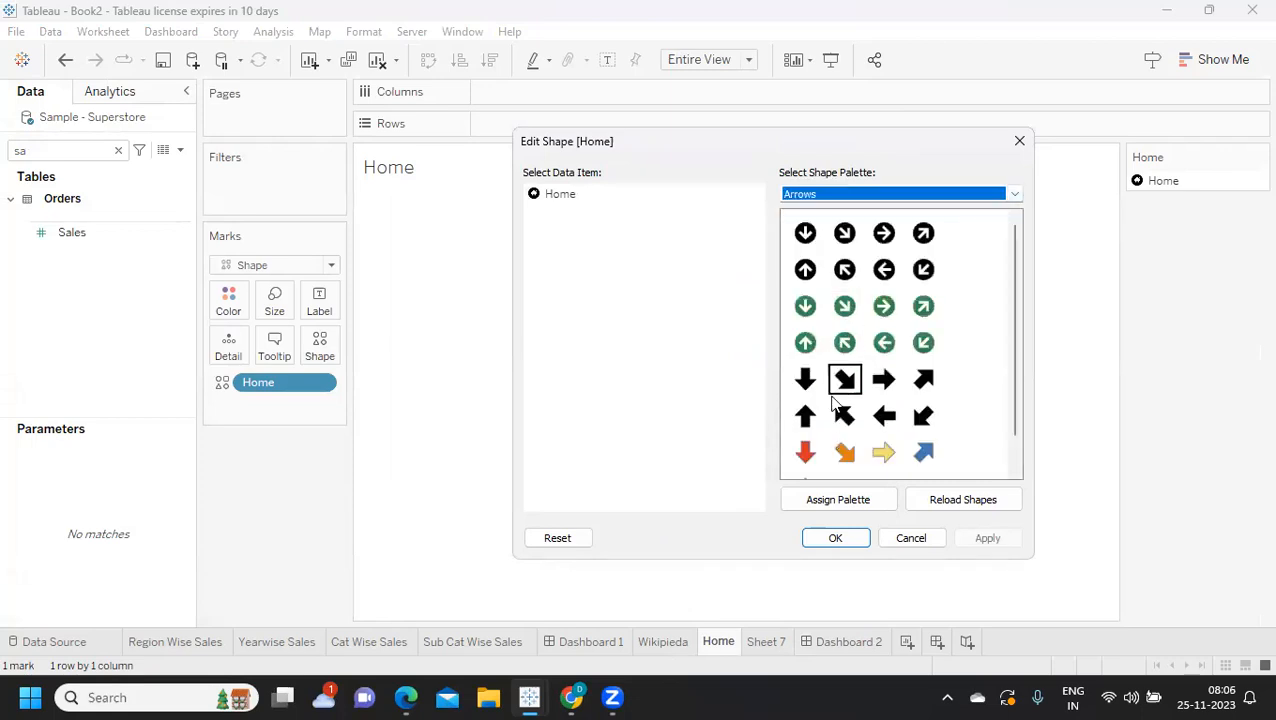
pyautogui.scroll(-1, 812, 460)
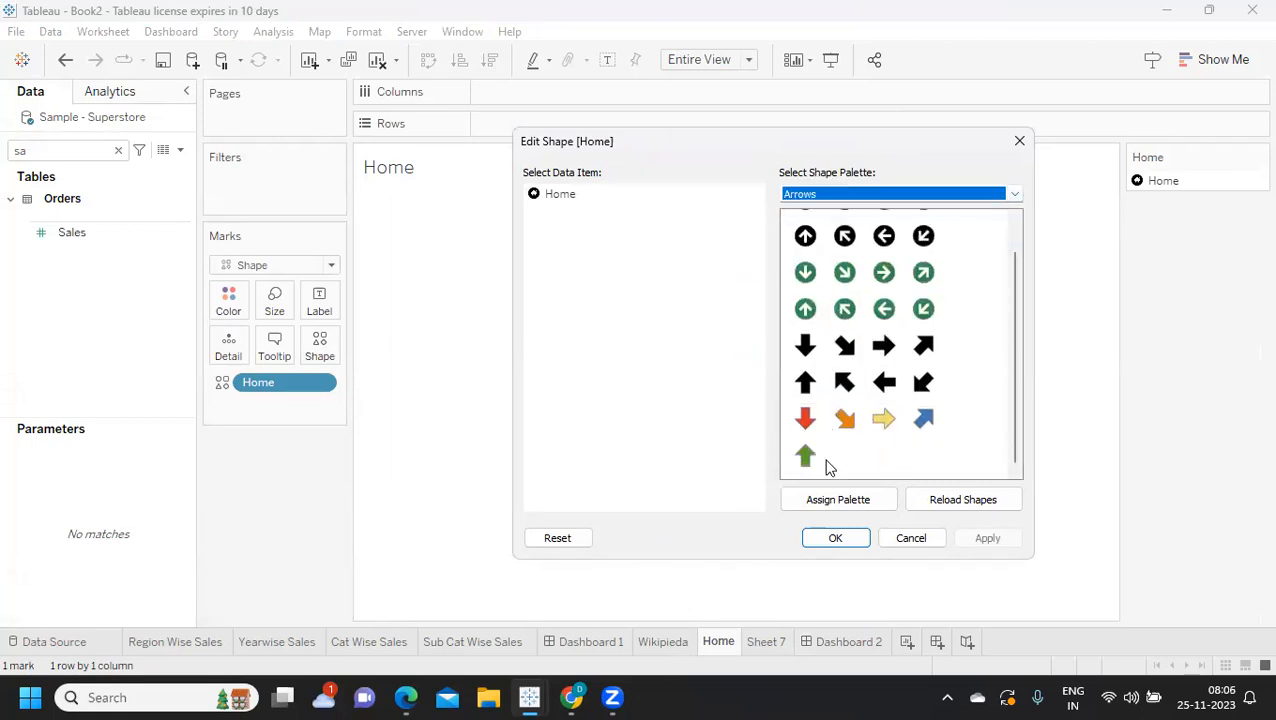
pyautogui.scroll(1, 828, 460)
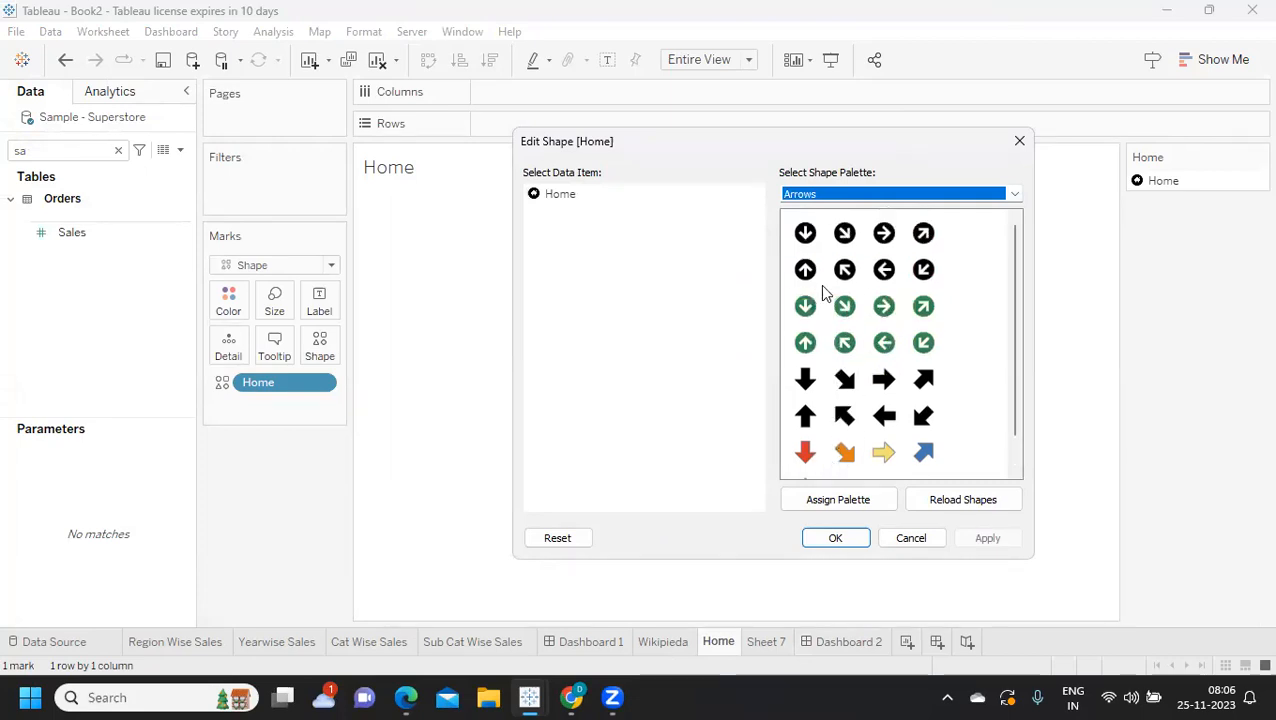
pyautogui.click(567, 195)
pyautogui.click(883, 318)
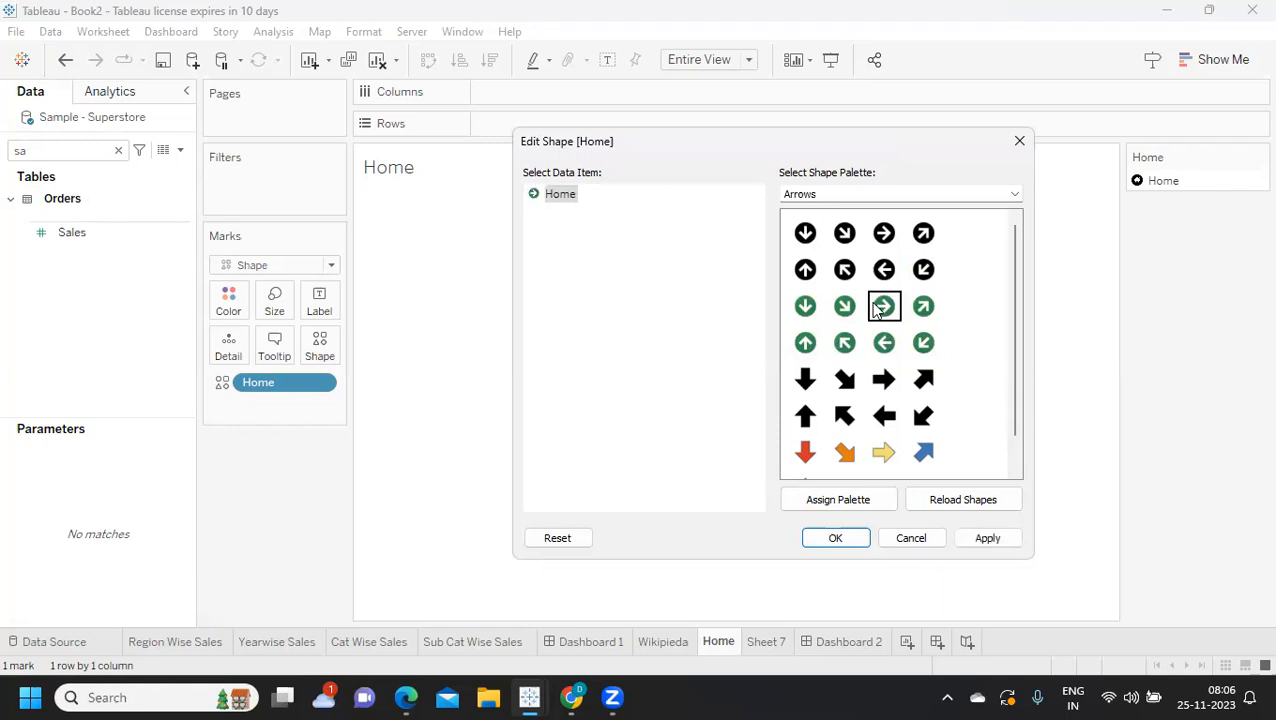
pyautogui.click(969, 536)
pyautogui.click(820, 537)
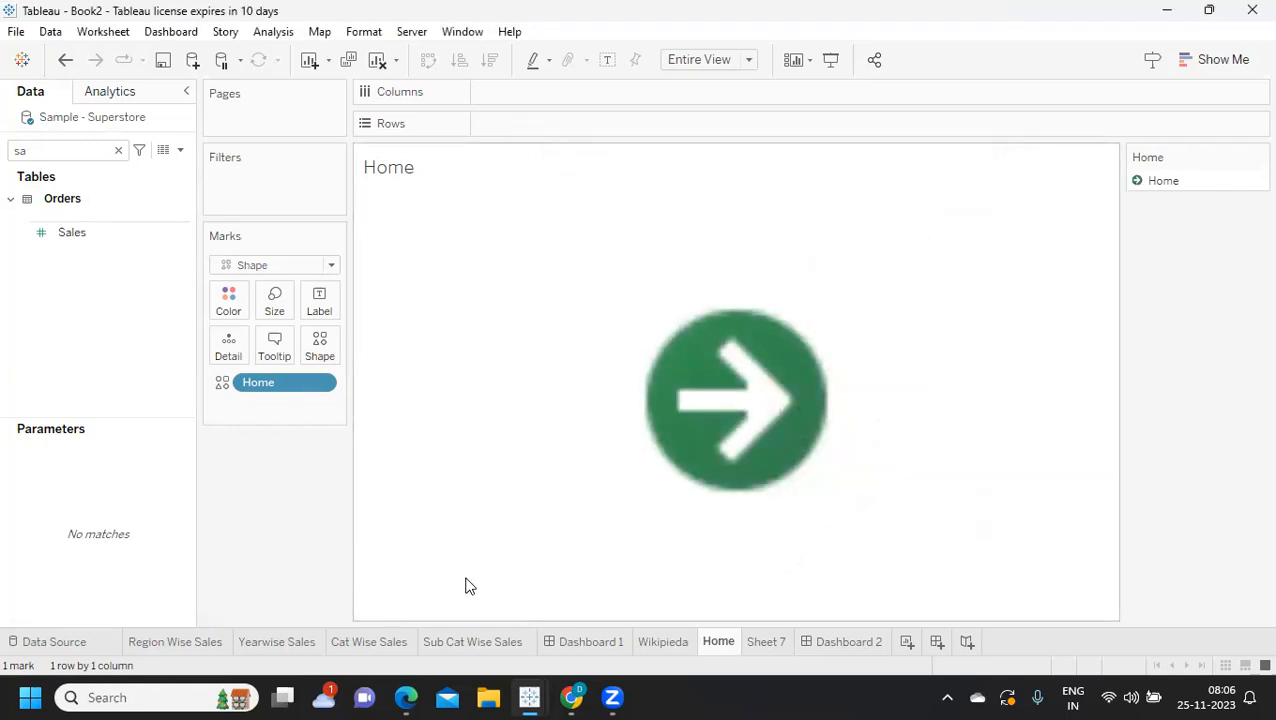
# - Place the Home sheet on Dashboard 1 between the region sales totals and the Wikipedia icons, and remove its legend
pyautogui.click(548, 642)
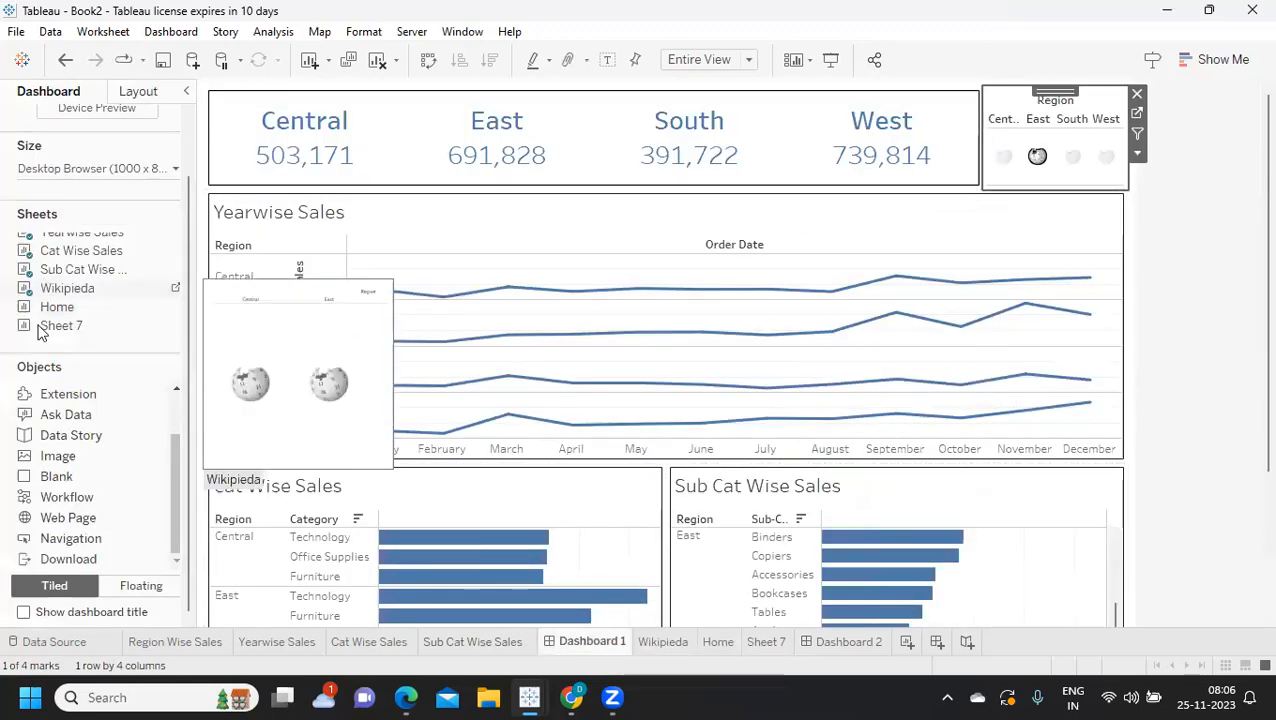
pyautogui.moveTo(58, 309)
pyautogui.mouseDown()
pyautogui.moveTo(904, 54)
pyautogui.moveTo(992, 142)
pyautogui.mouseUp()
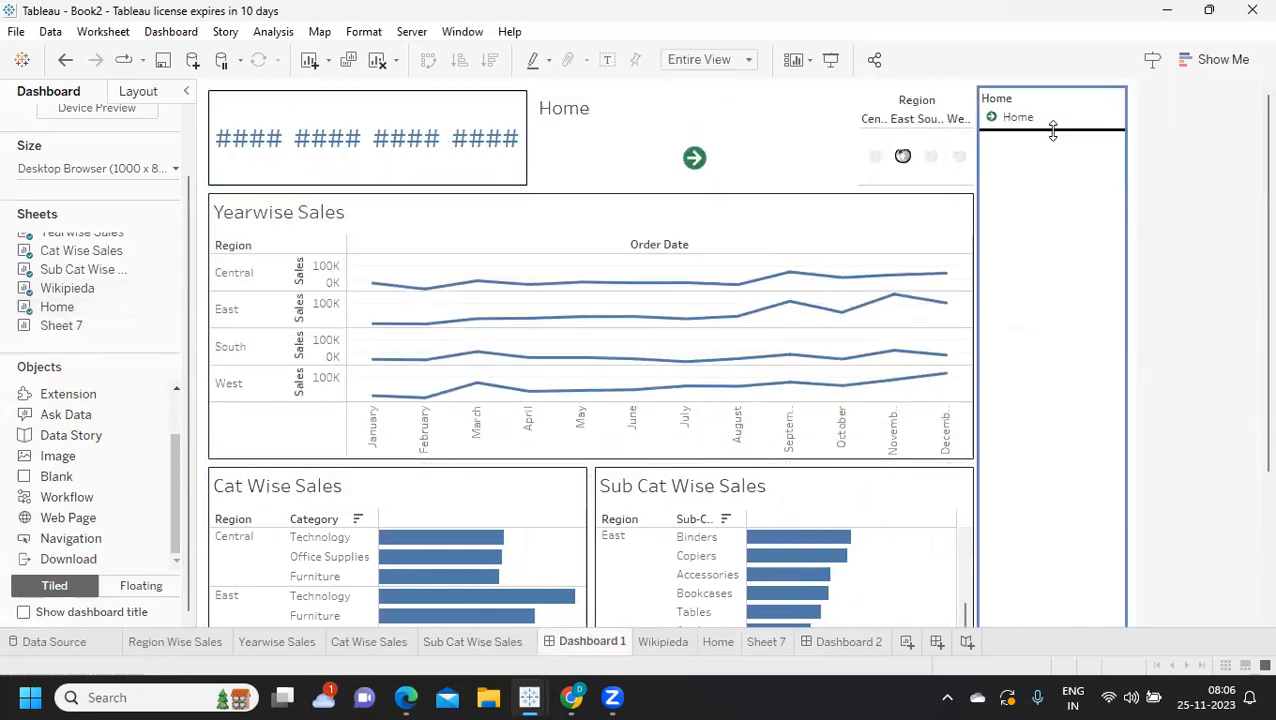
pyautogui.click(1133, 97)
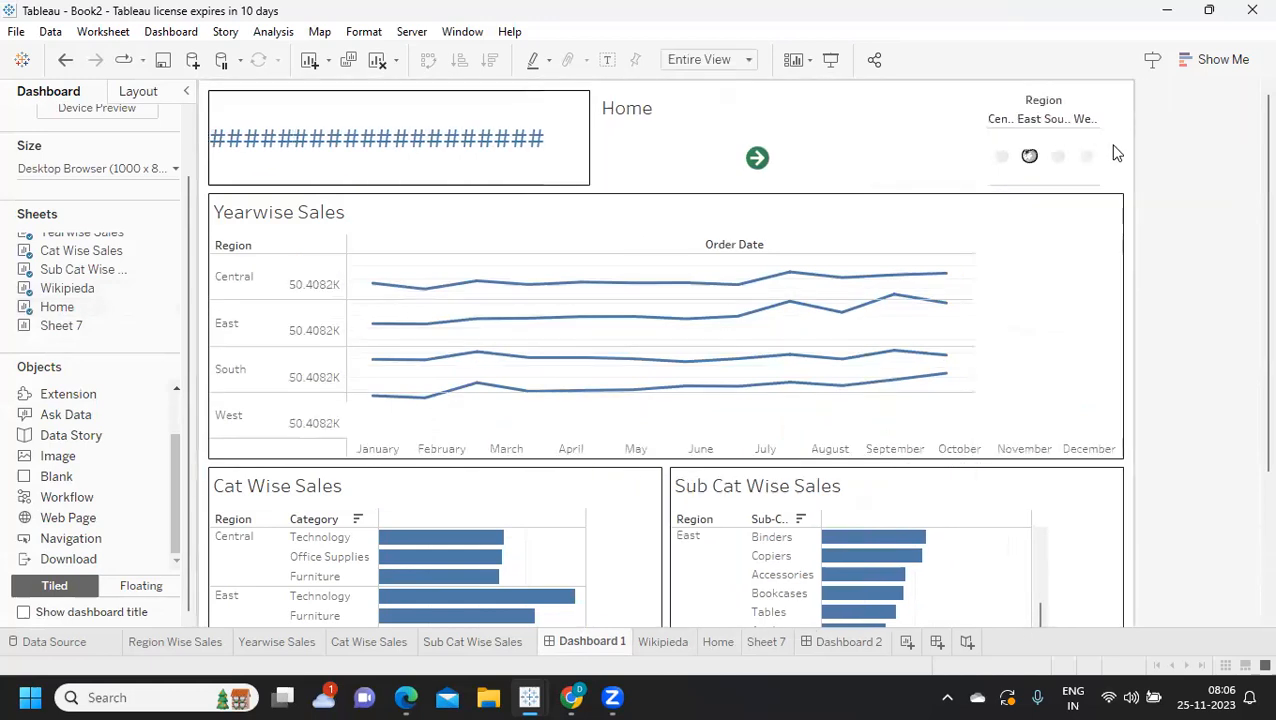
# - Narrow the Home sheet's area beside the region totals on Dashboard 1 and hide its title
pyautogui.moveTo(594, 130); pyautogui.dragTo(878, 130)
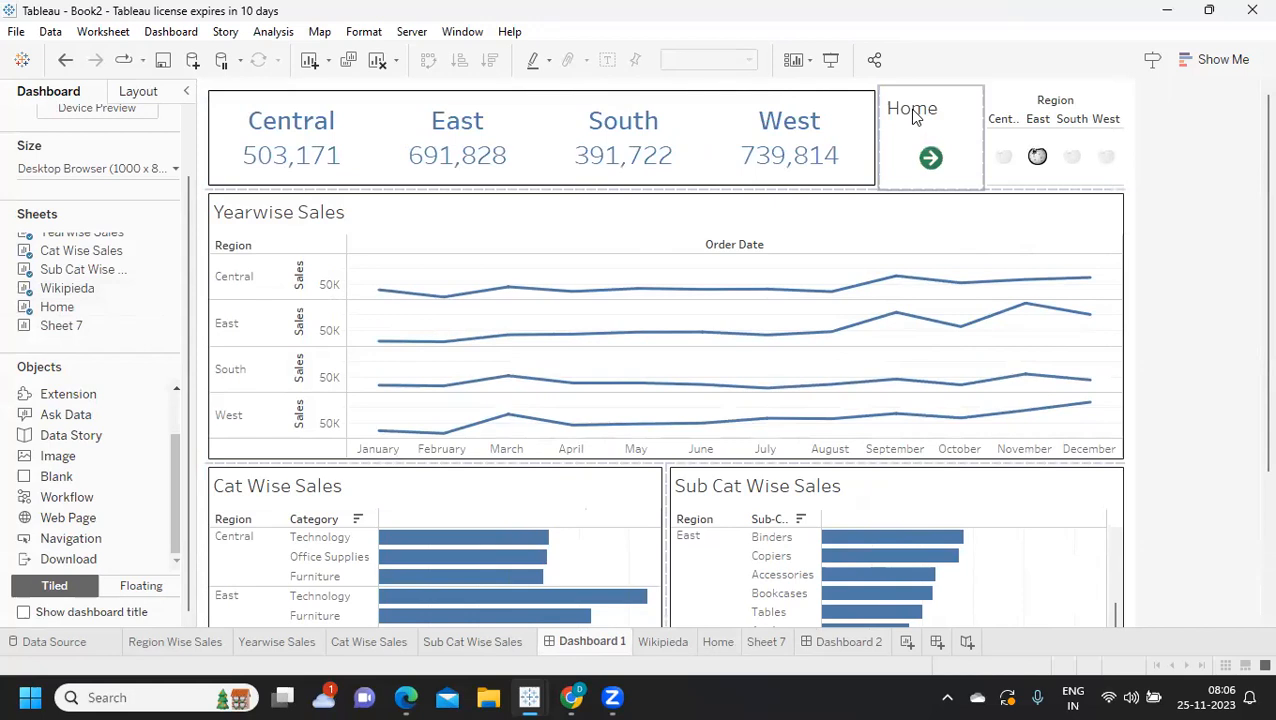
pyautogui.rightClick(909, 109)
pyautogui.click(993, 160)
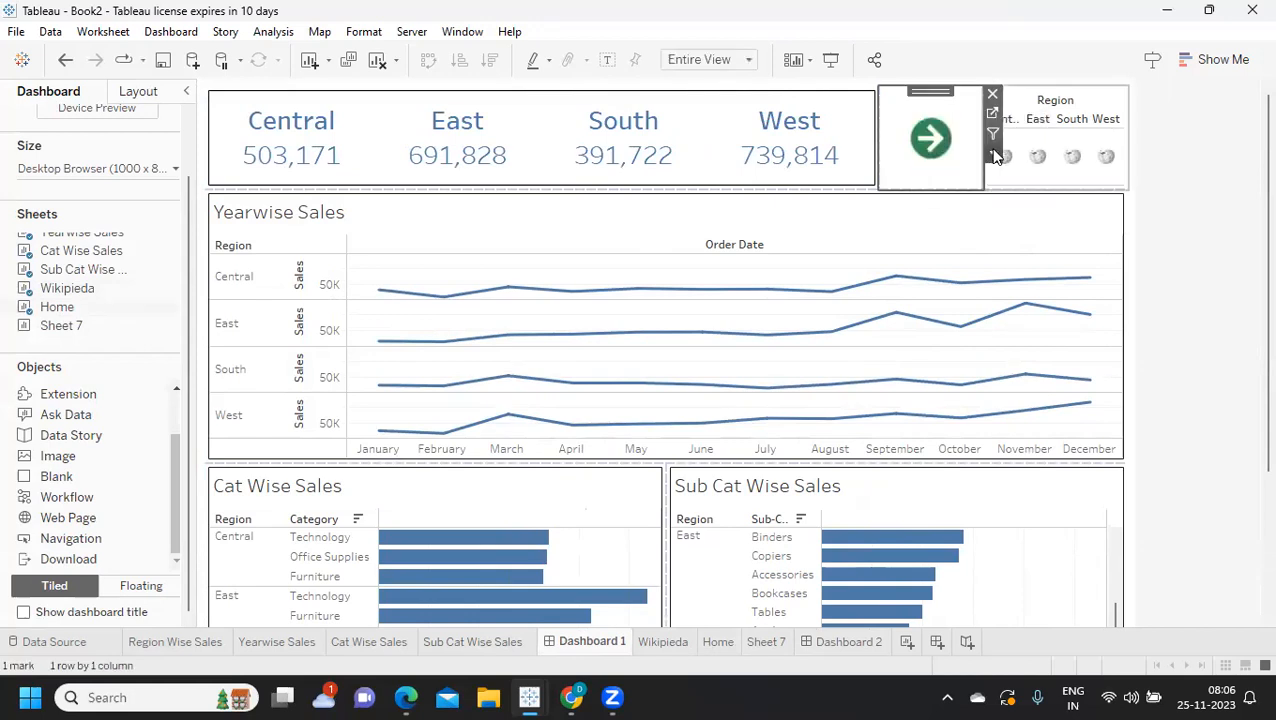
pyautogui.click(994, 155)
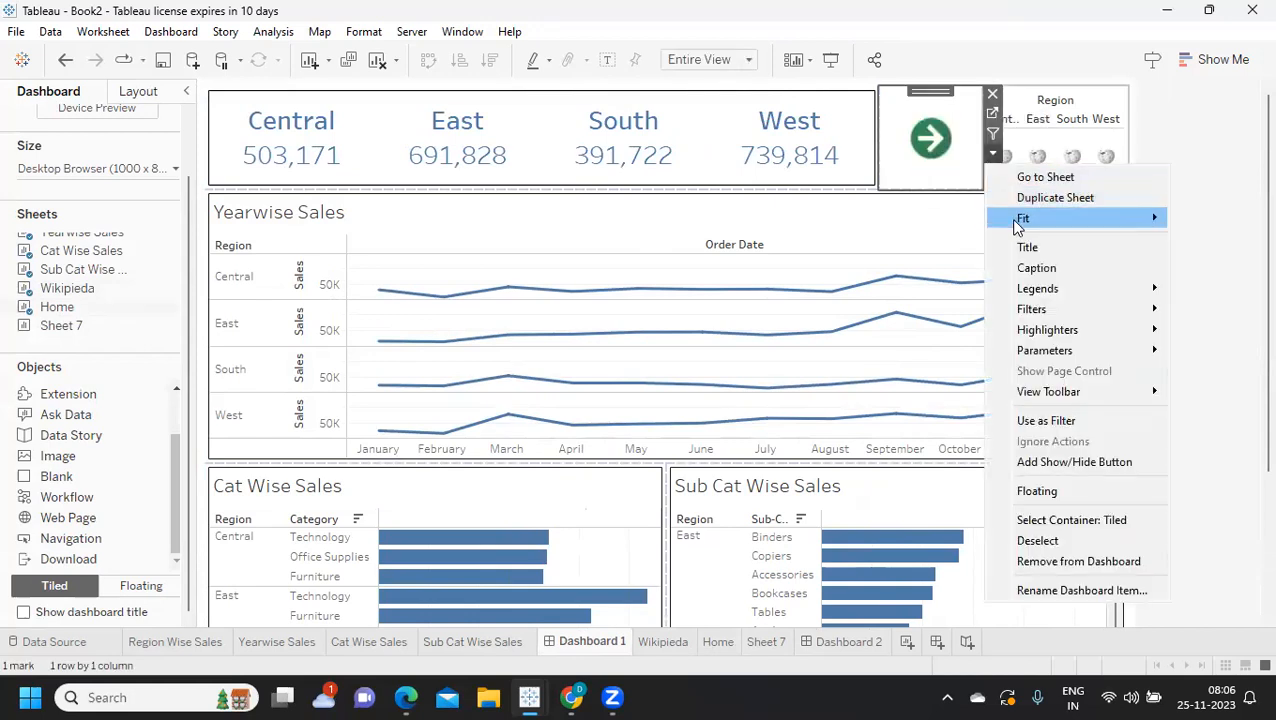
pyautogui.click(1205, 136)
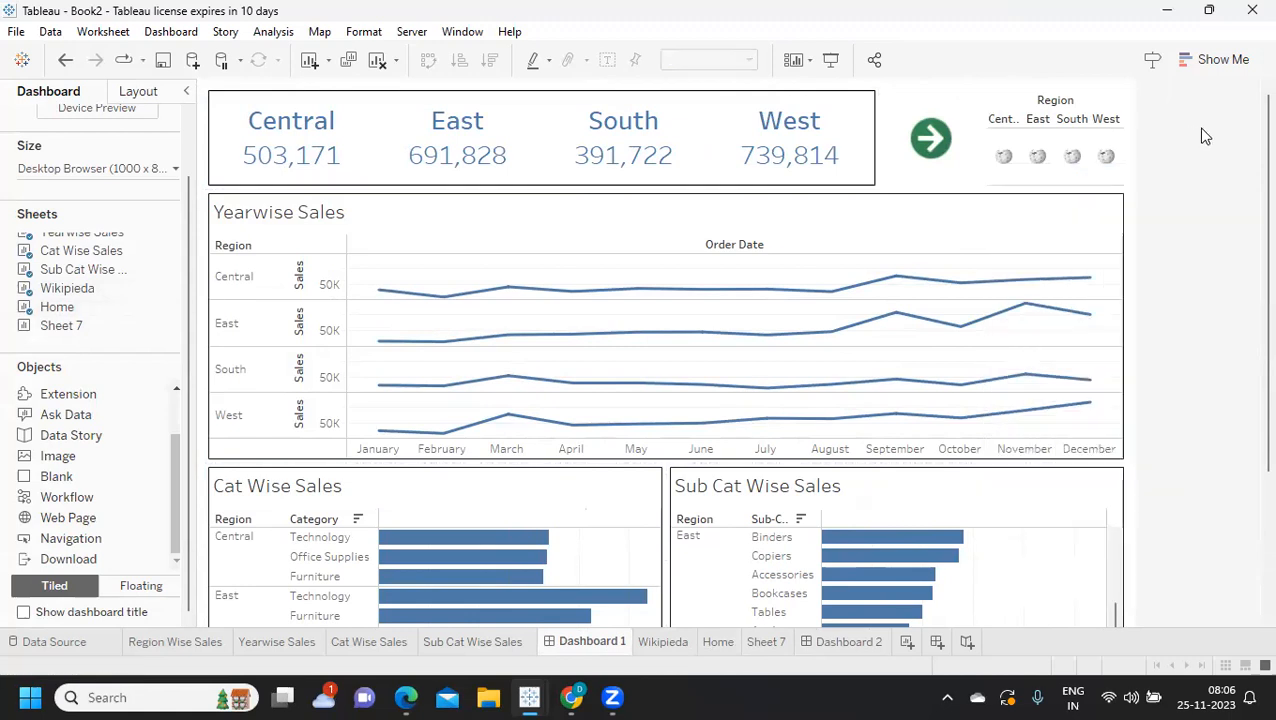
pyautogui.moveTo(883, 163); pyautogui.dragTo(890, 193)
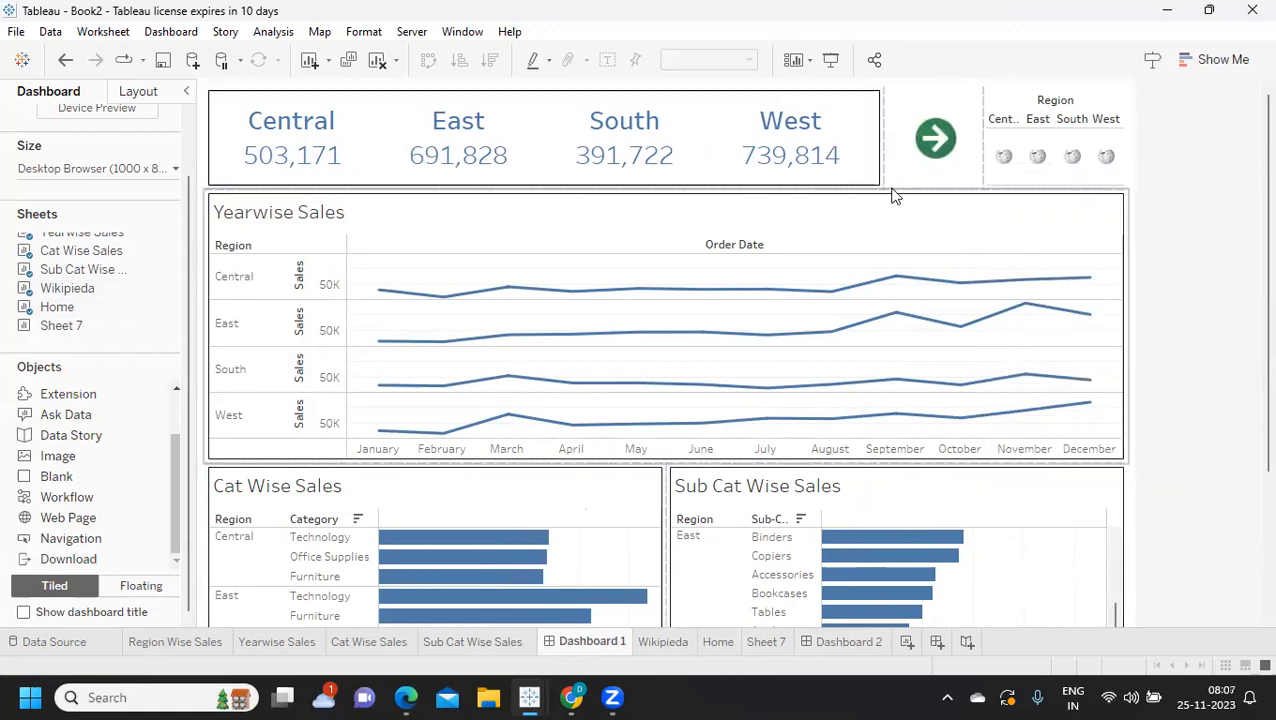
# - Start a new Go to Sheet action with Dashboard 1 as its source
pyautogui.click(172, 32)
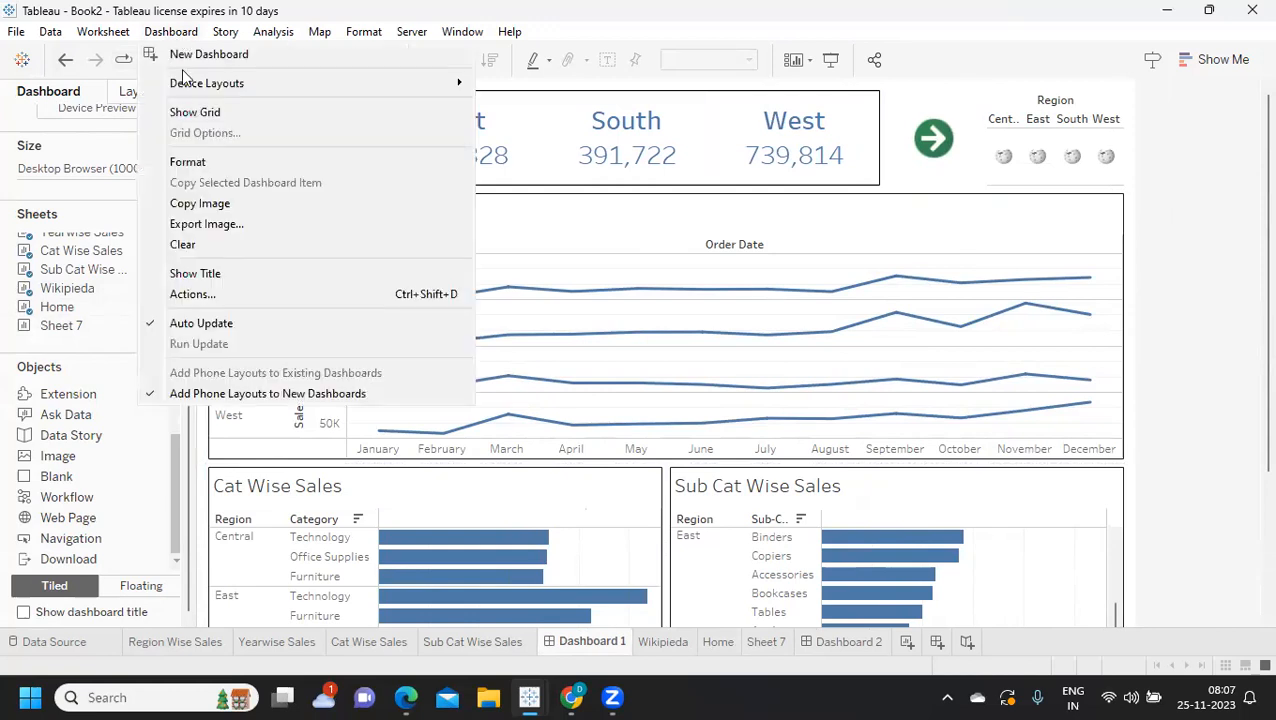
pyautogui.click(198, 292)
pyautogui.click(405, 452)
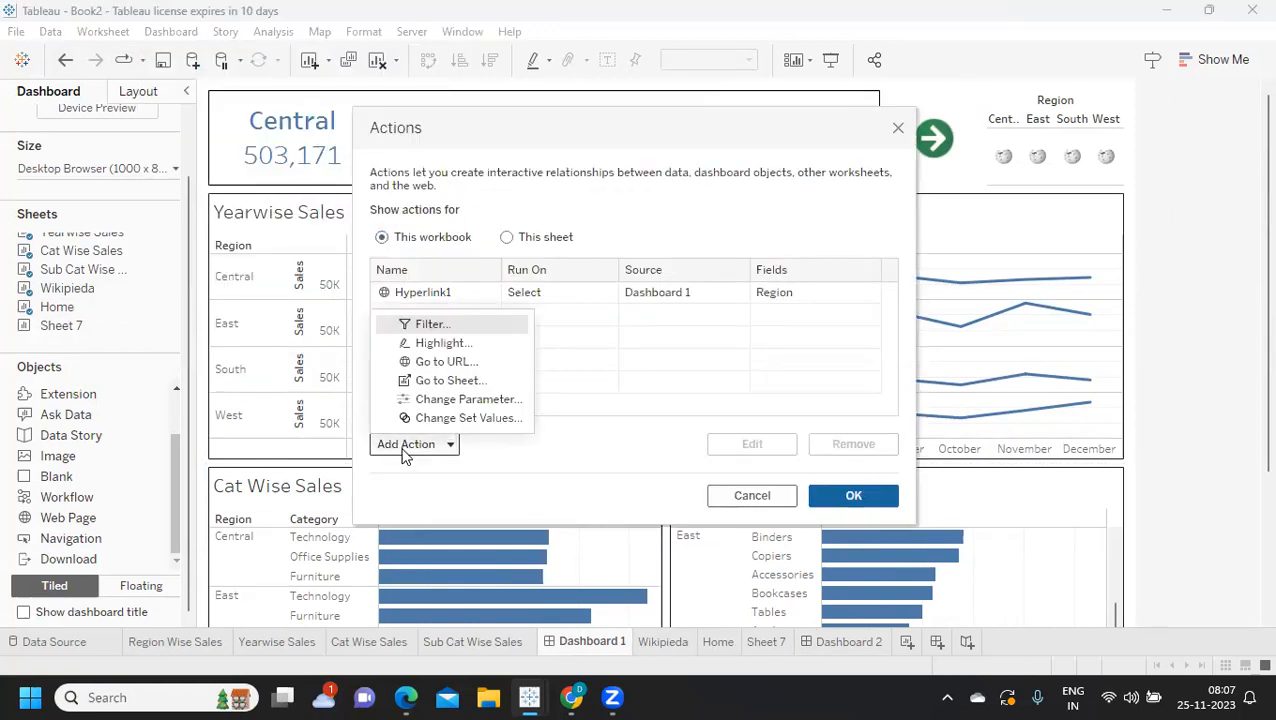
pyautogui.click(433, 383)
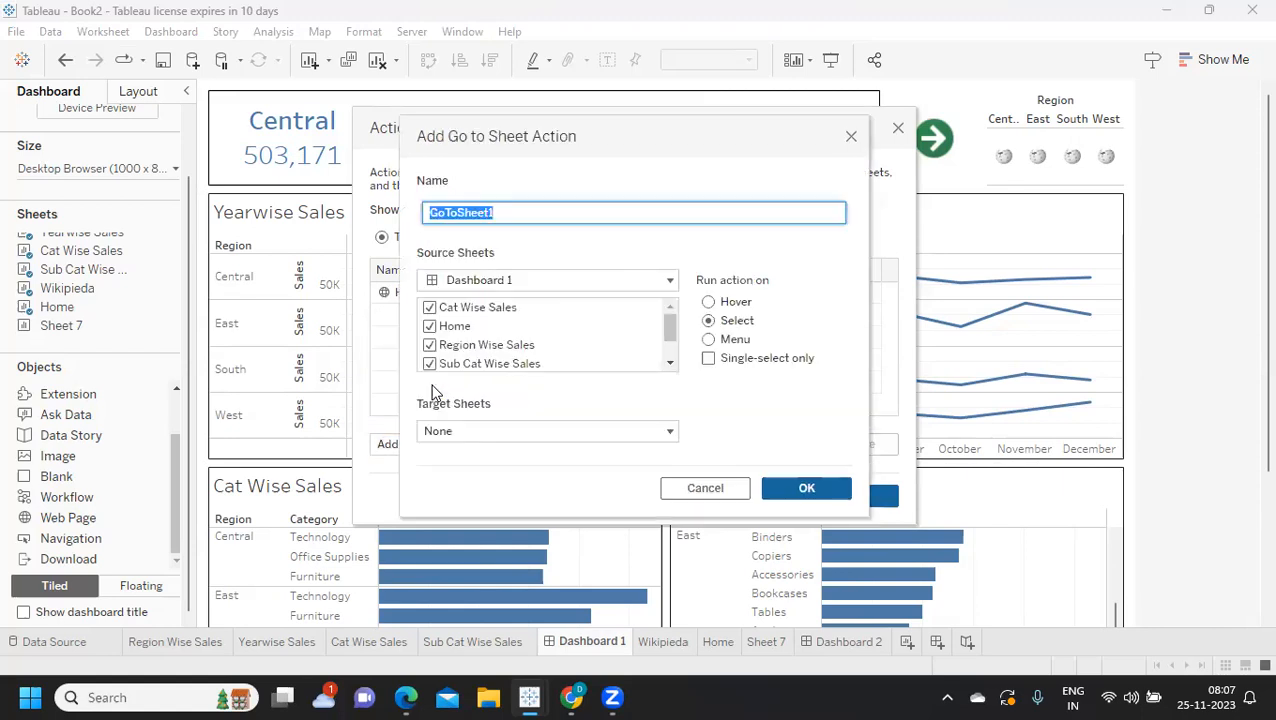
pyautogui.click(430, 326)
pyautogui.moveTo(569, 112); pyautogui.dragTo(895, 135)
# - Clear Cat Wise Sales, Home, Region Wise Sales, Sub Cat Wise Sales, Wikipieda and Yearwise Sales as source sheets of the action
pyautogui.click(757, 330)
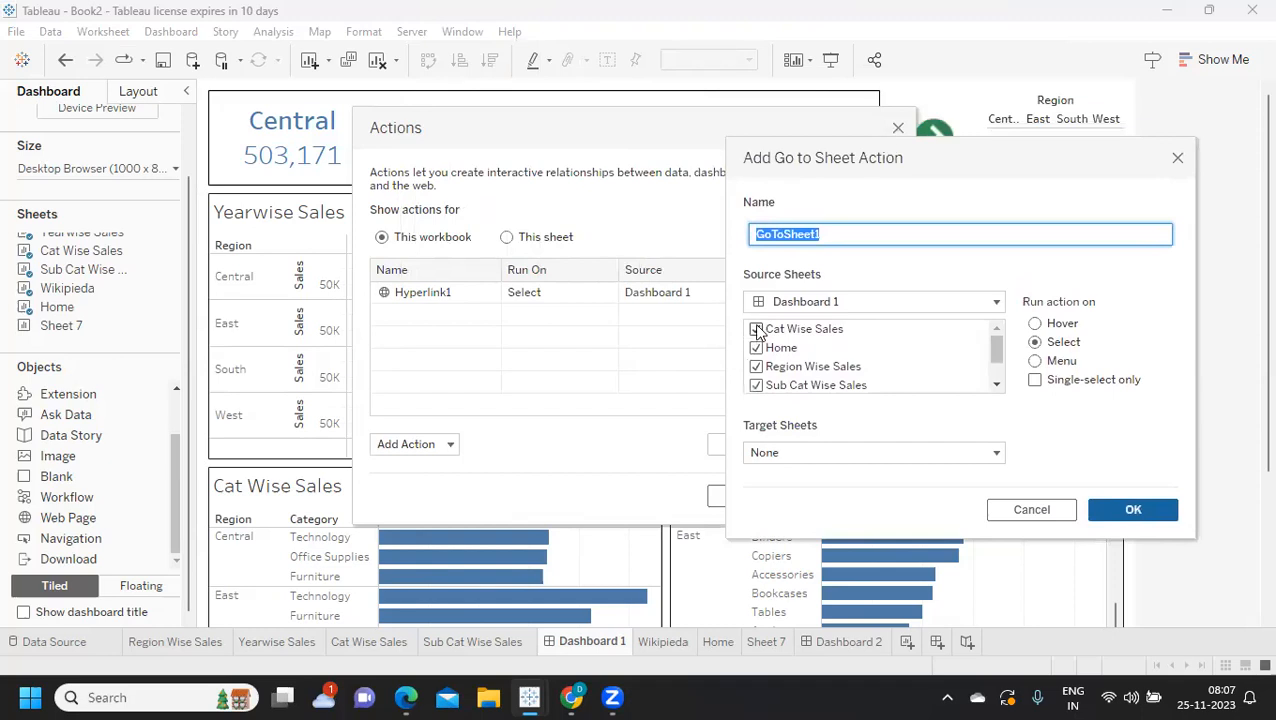
pyautogui.click(757, 347)
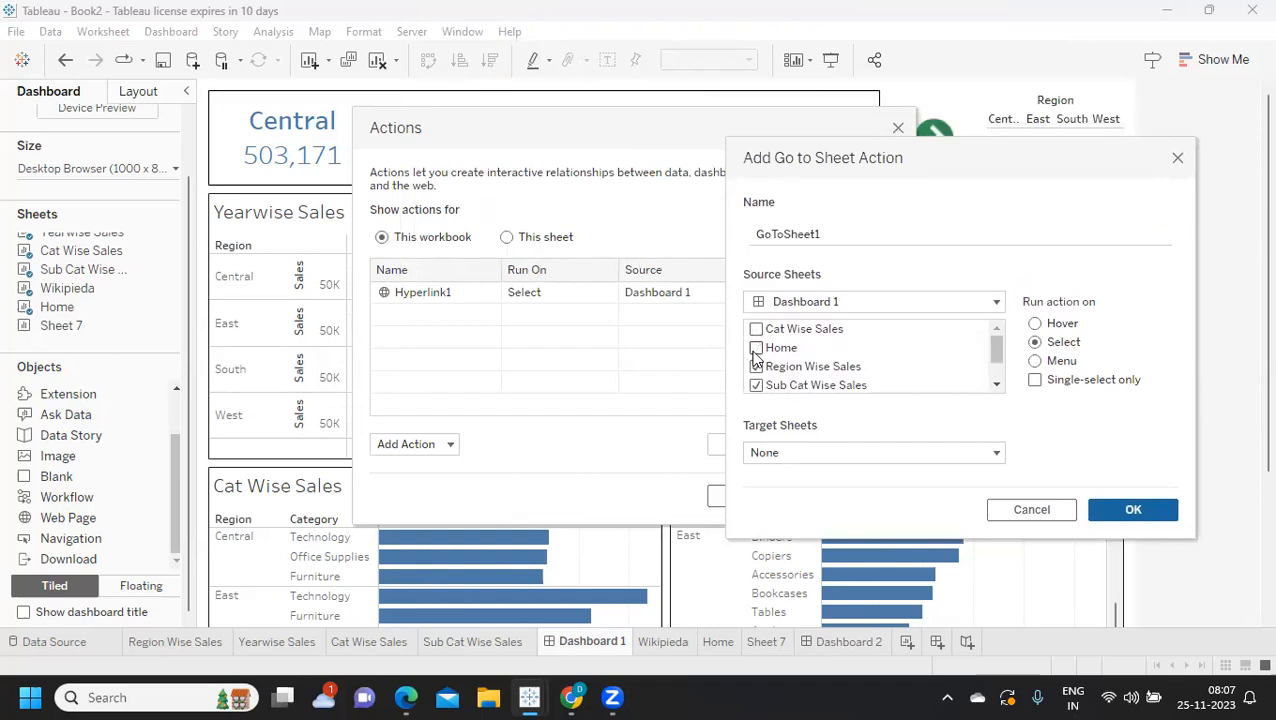
pyautogui.click(753, 367)
pyautogui.scroll(-1, 753, 368)
pyautogui.scroll(1, 752, 356)
pyautogui.scroll(-1, 758, 388)
pyautogui.click(756, 364)
pyautogui.click(756, 383)
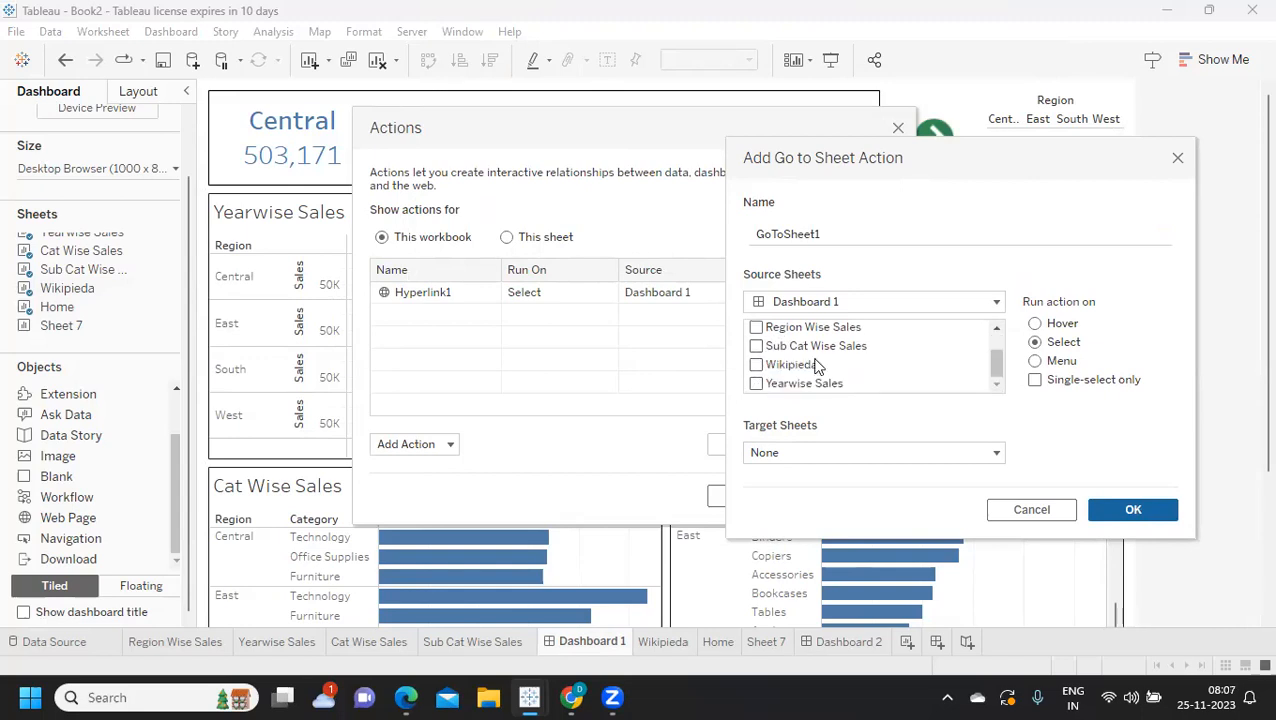
# - Set the Go to Sheet action's target to Dashboard 2
pyautogui.click(807, 458)
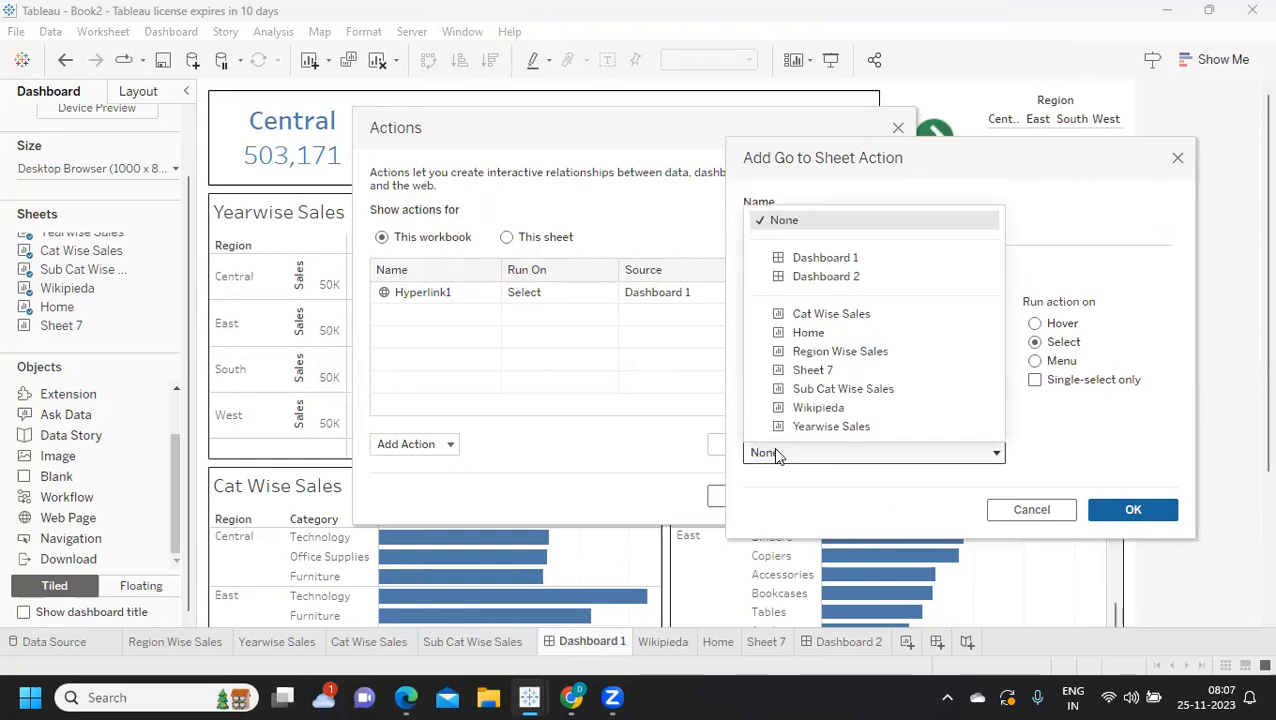
pyautogui.click(810, 371)
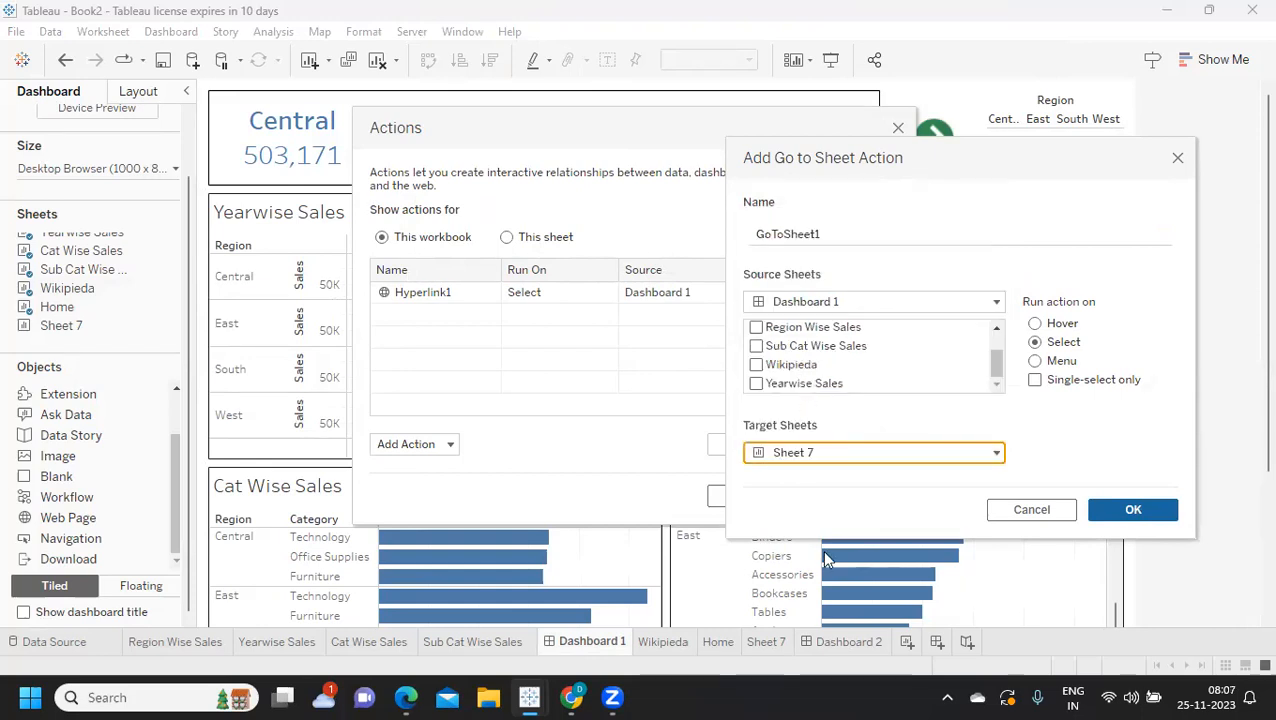
pyautogui.click(883, 453)
pyautogui.click(812, 278)
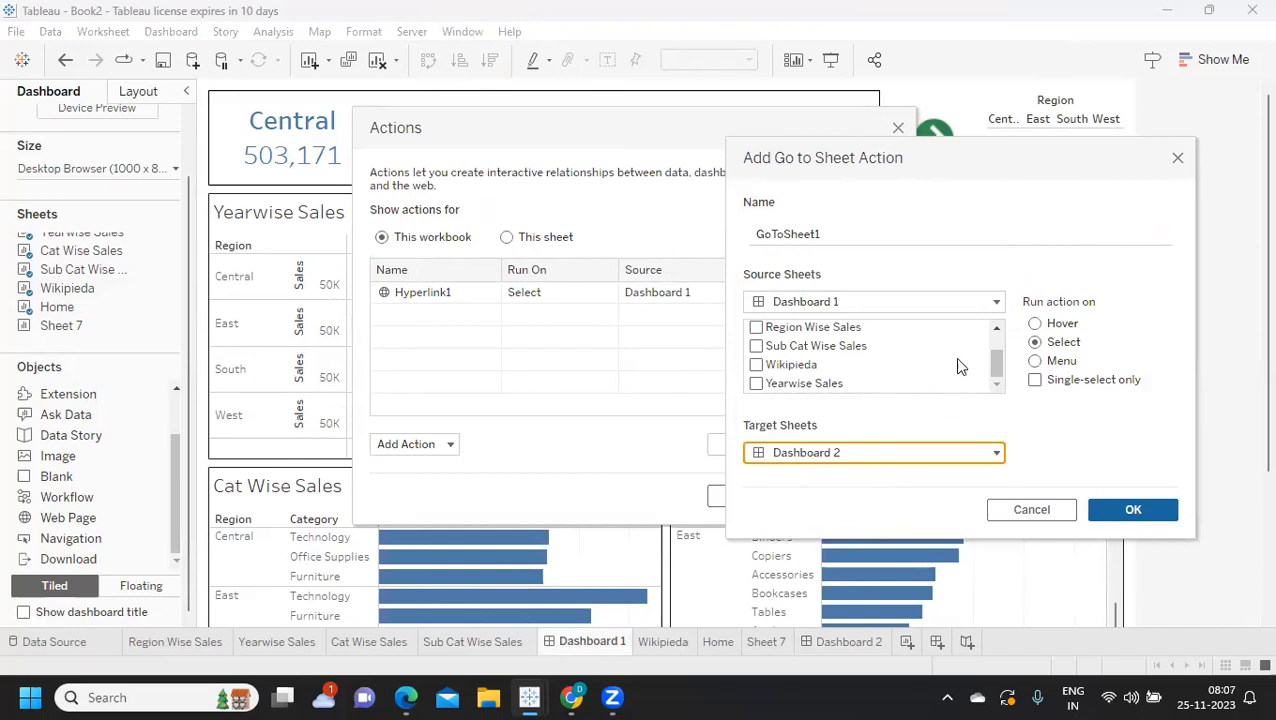
# - Include Home as a source sheet of the Go to Sheet action and save the dashboard actions
pyautogui.moveTo(1001, 362); pyautogui.dragTo(999, 338)
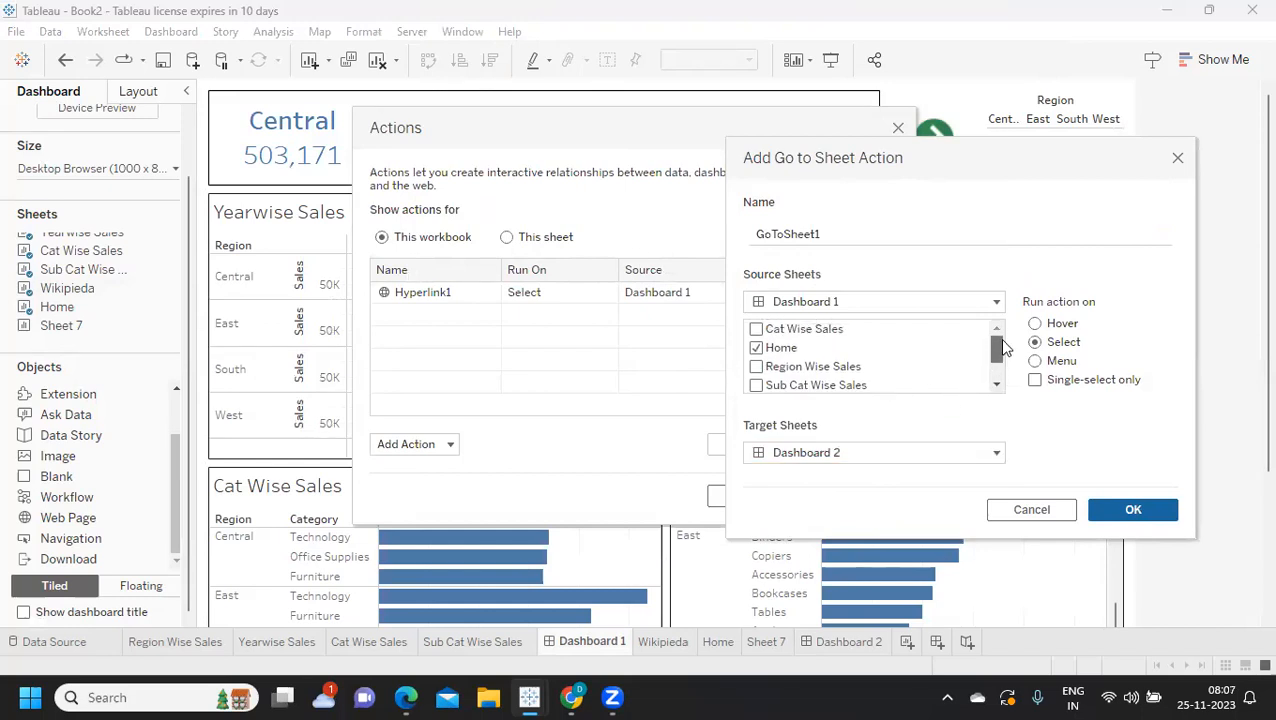
pyautogui.click(1135, 515)
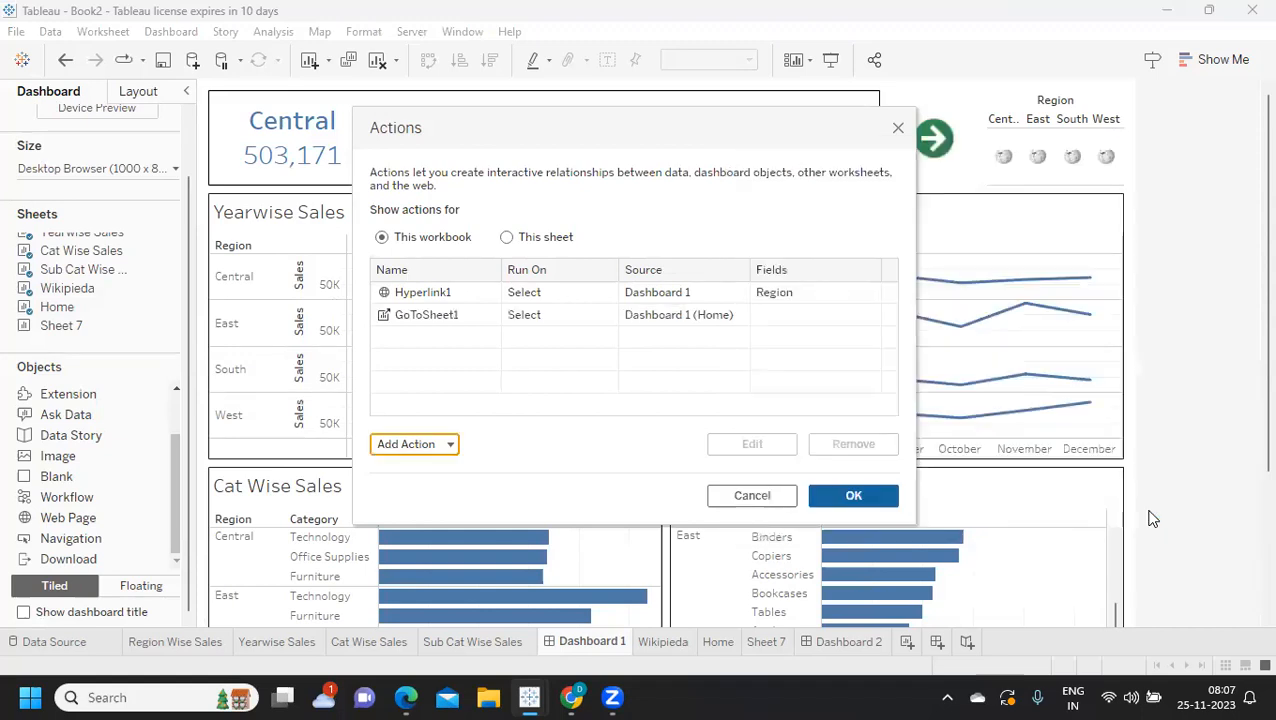
pyautogui.click(836, 510)
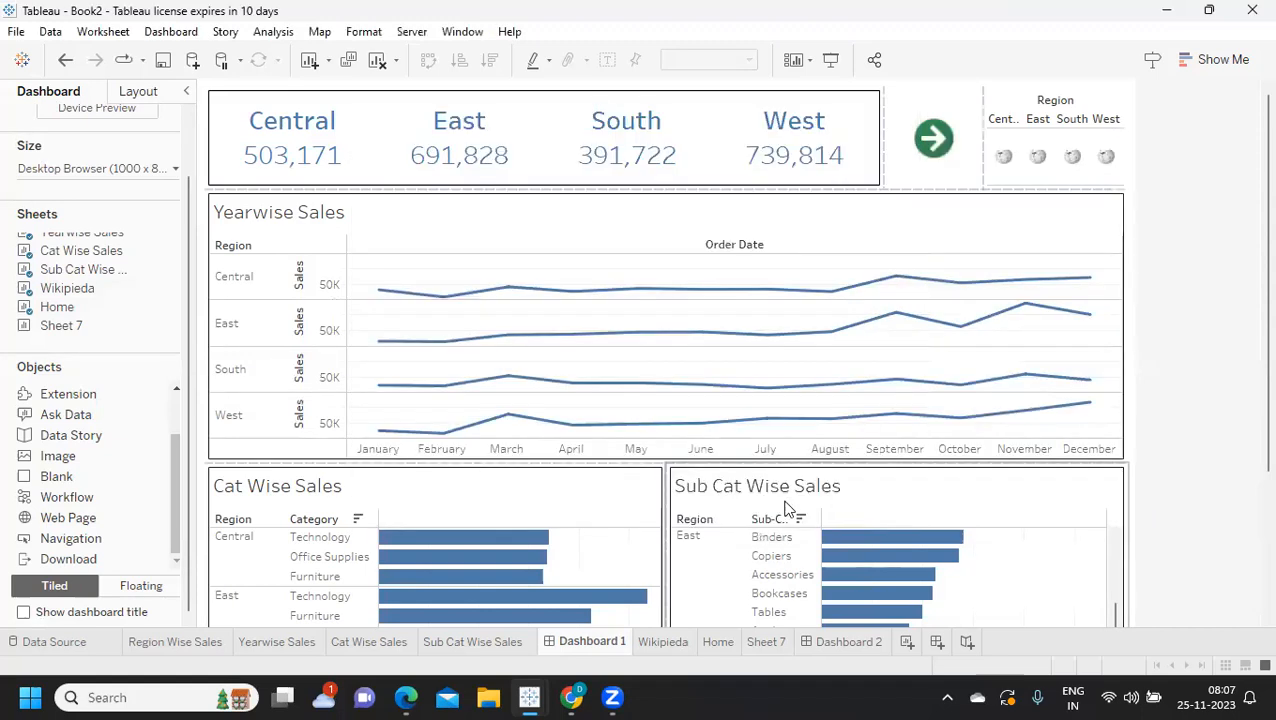
# - Test the arrow icon's link to Dashboard 2 and return to Dashboard 1
pyautogui.click(936, 150)
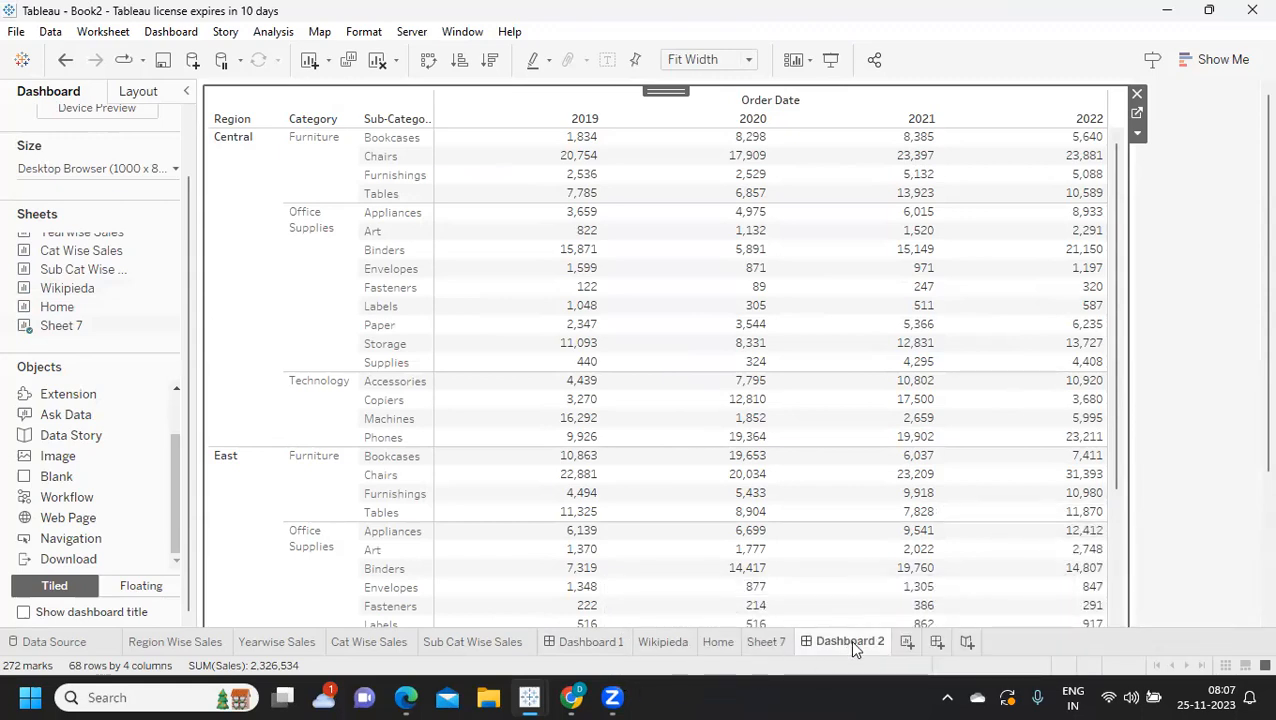
pyautogui.click(604, 643)
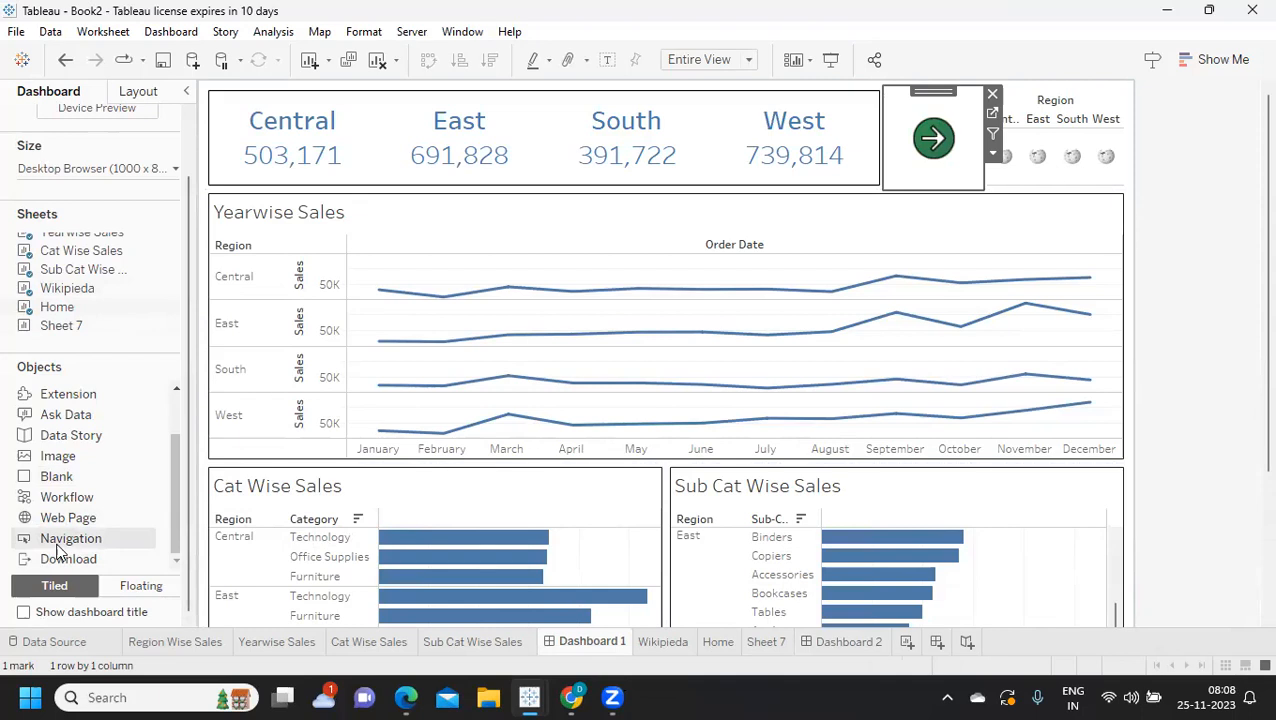
# - Add a Navigation button between the arrow icon and the Region icons on Dashboard 1, navigating to Dashboard 2
pyautogui.moveTo(55, 548); pyautogui.dragTo(978, 155)
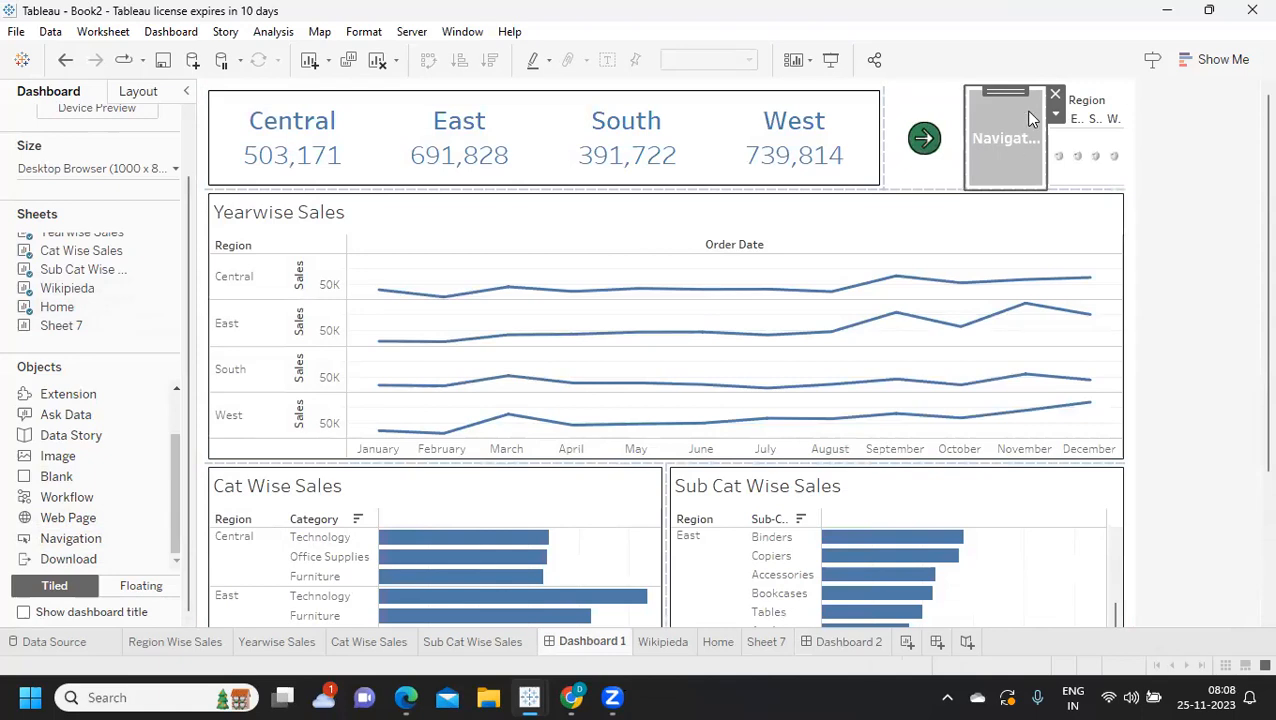
pyautogui.click(1055, 116)
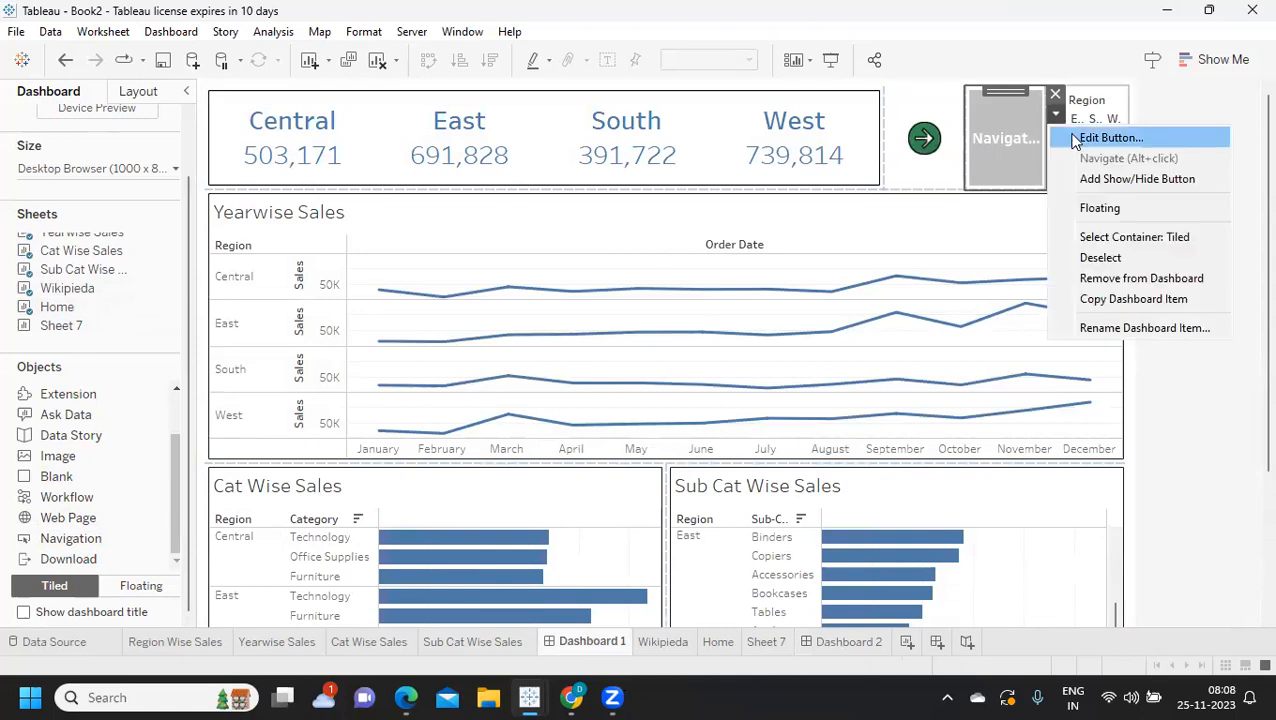
pyautogui.click(1108, 138)
pyautogui.moveTo(541, 104); pyautogui.dragTo(894, 126)
pyautogui.click(820, 195)
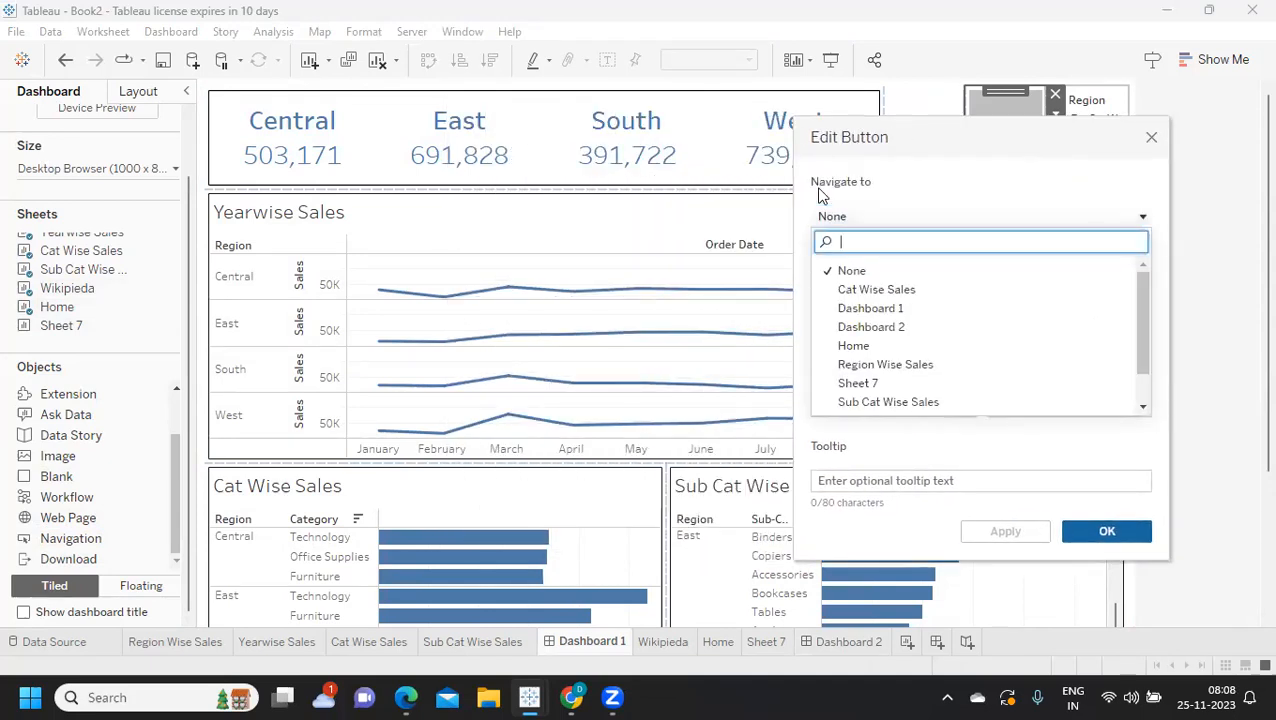
pyautogui.click(870, 327)
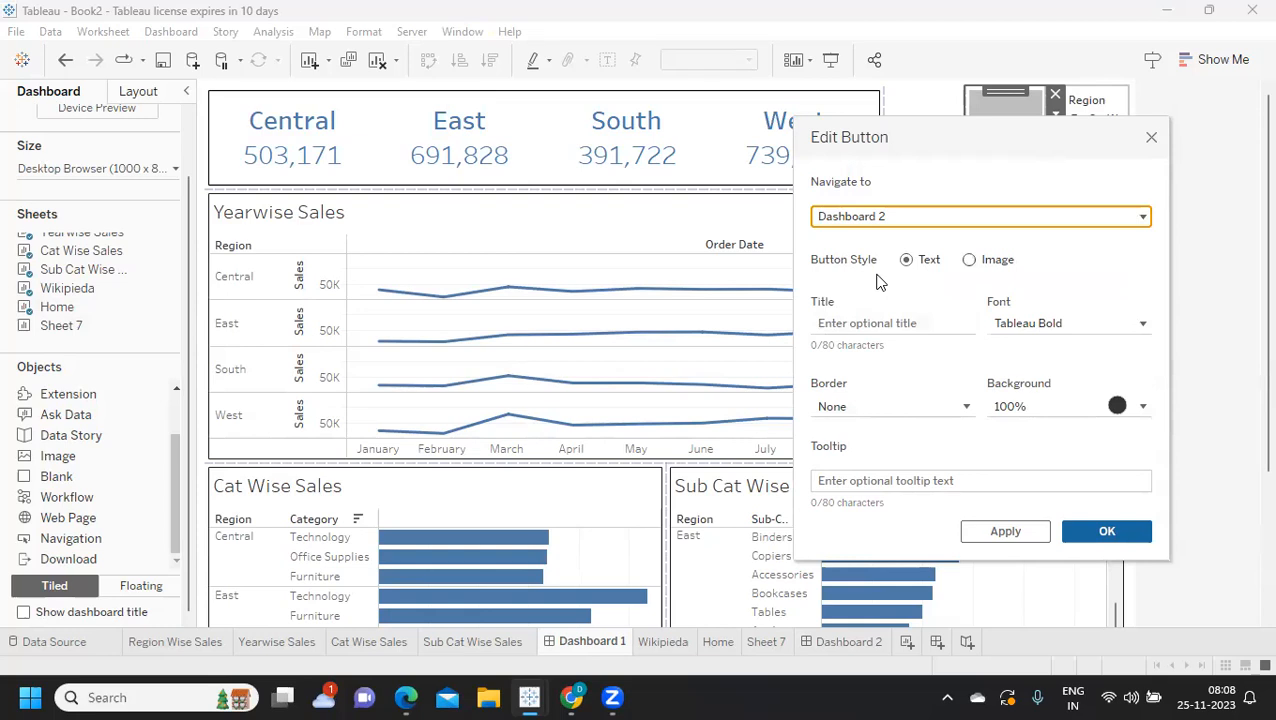
pyautogui.click(968, 260)
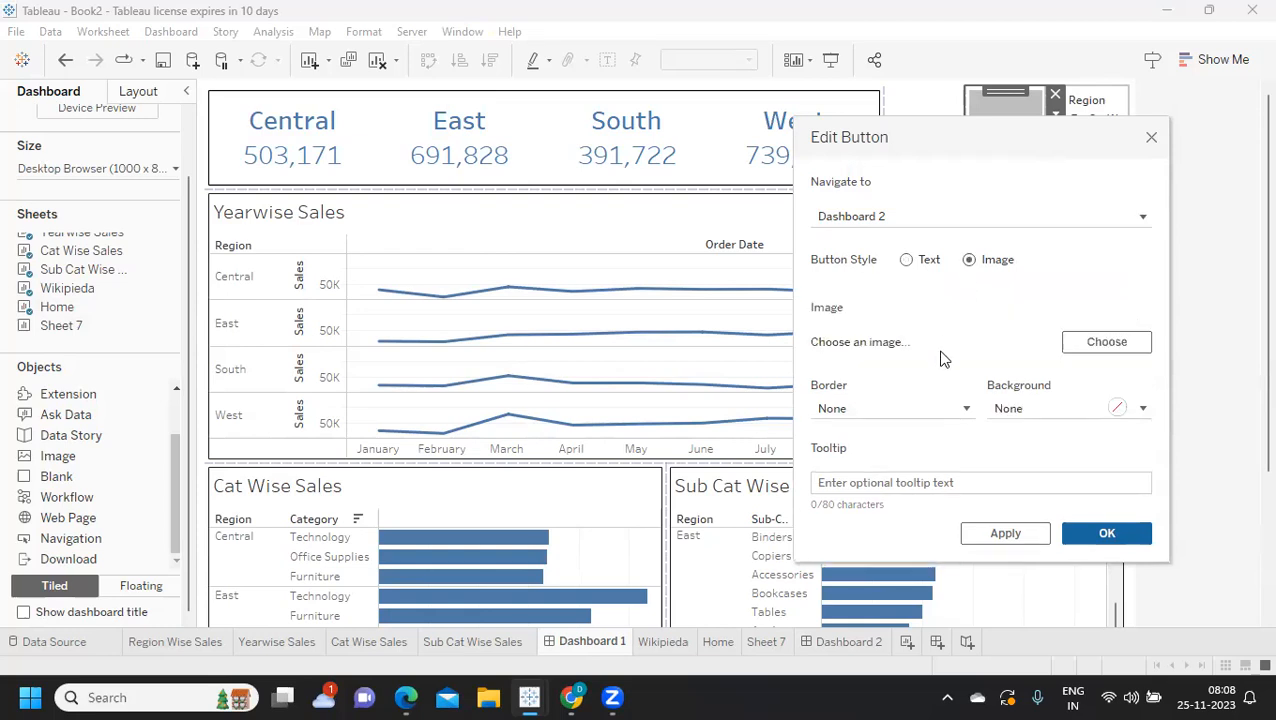
pyautogui.click(1106, 343)
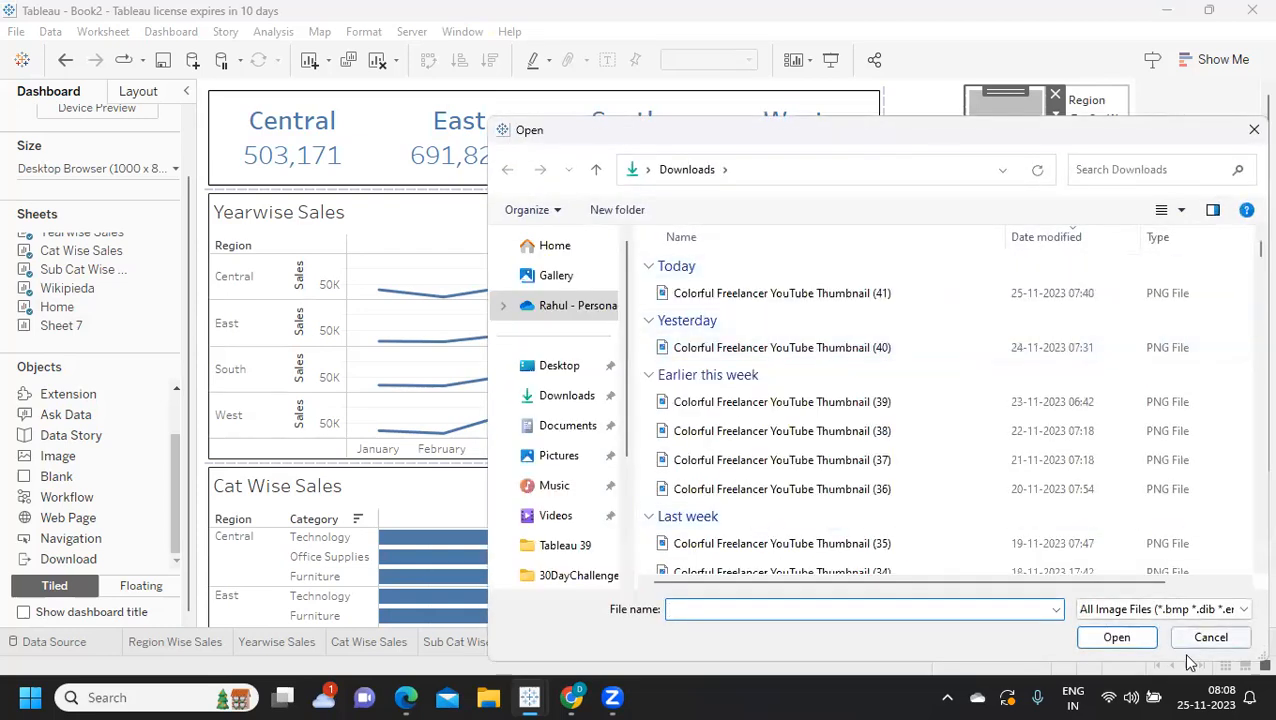
pyautogui.click(1210, 637)
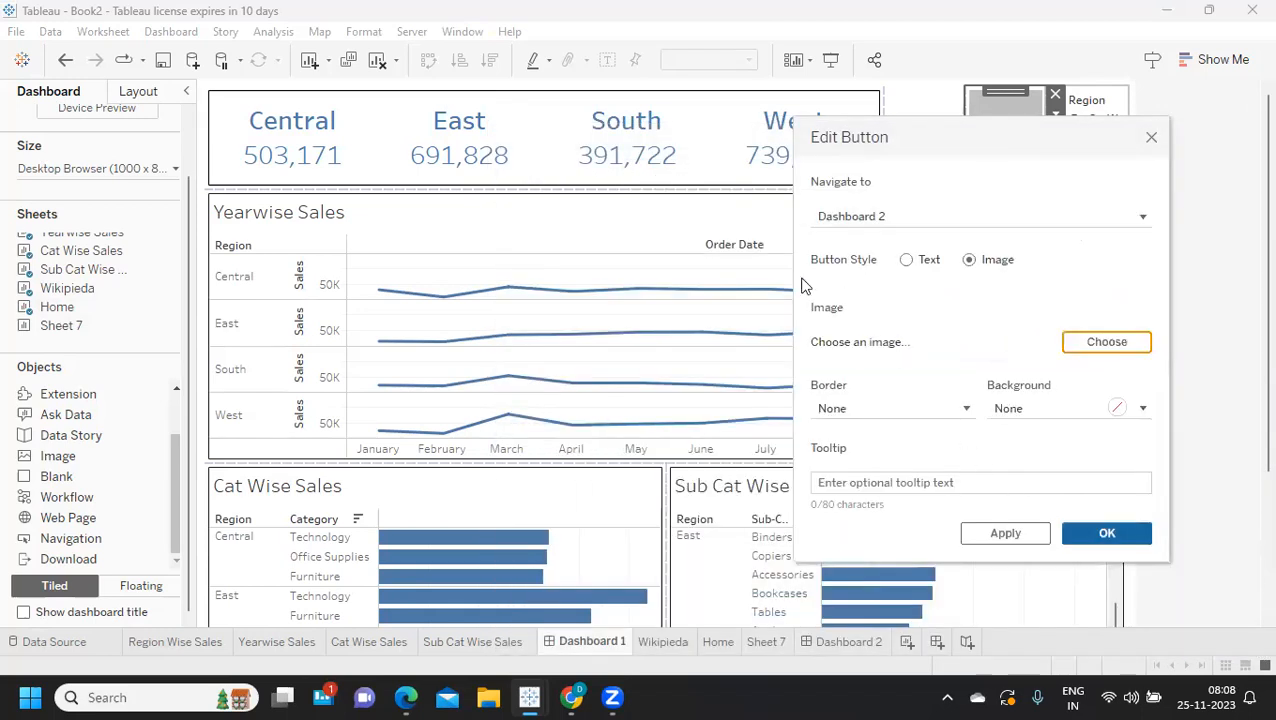
pyautogui.click(906, 260)
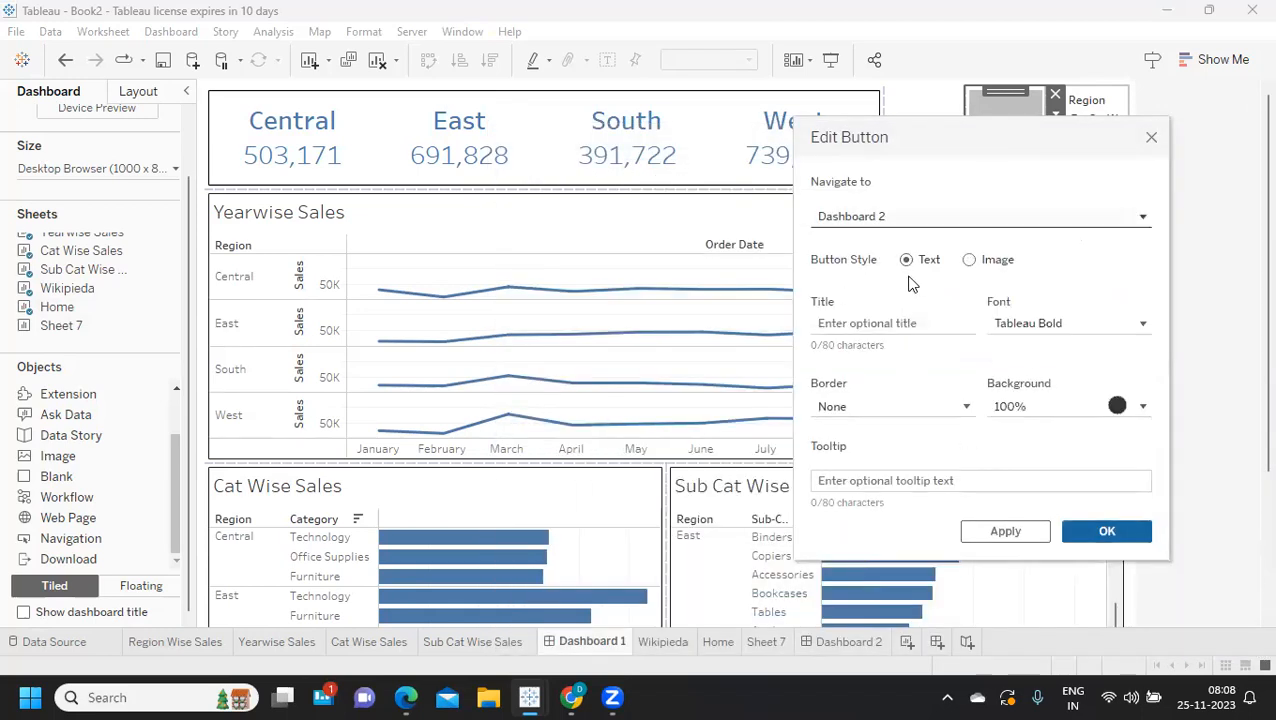
pyautogui.press('Return')
pyautogui.press('Escape')
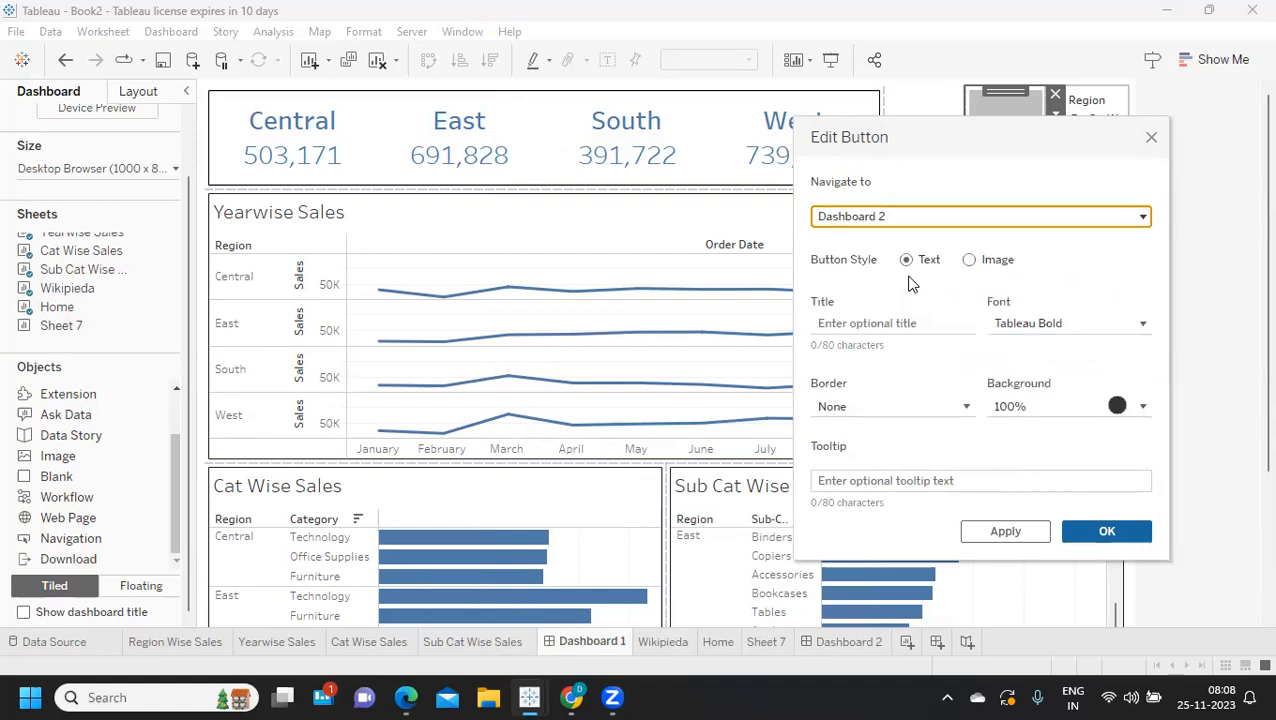
# - Title the navigation button CrossTabReport and apply the button settings
pyautogui.click(840, 324)
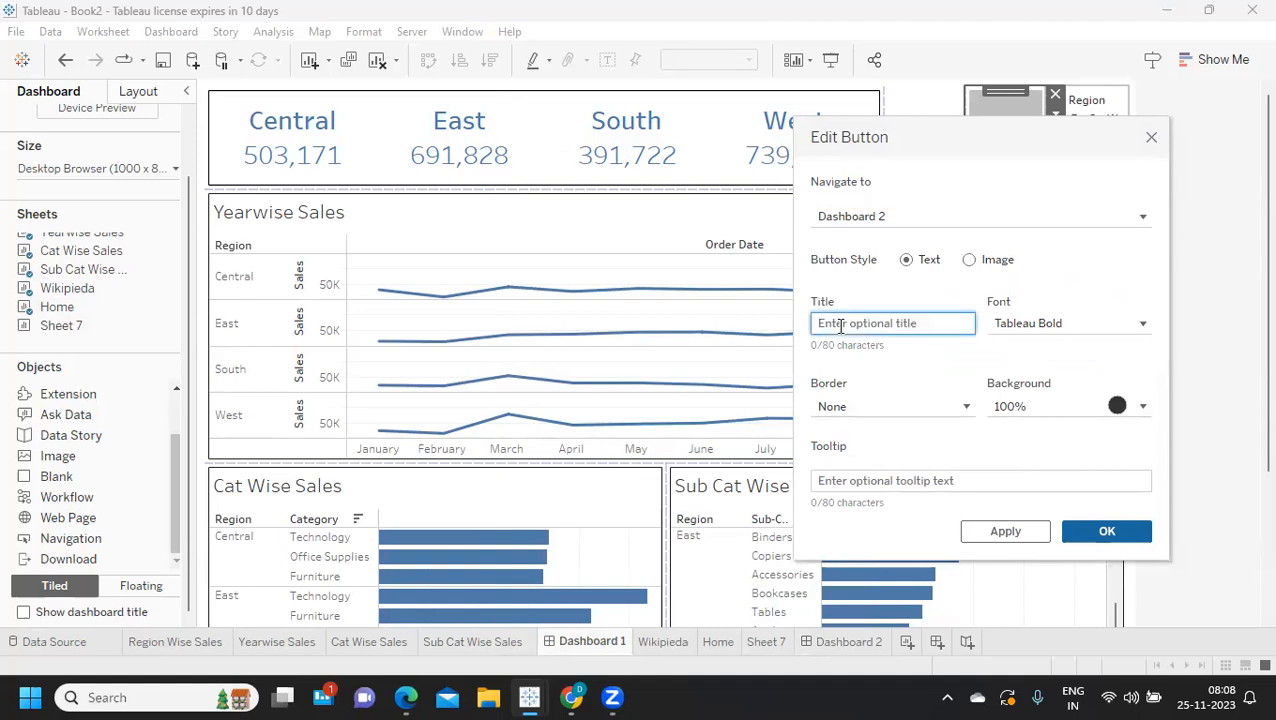
pyautogui.write('CrossTabReport')
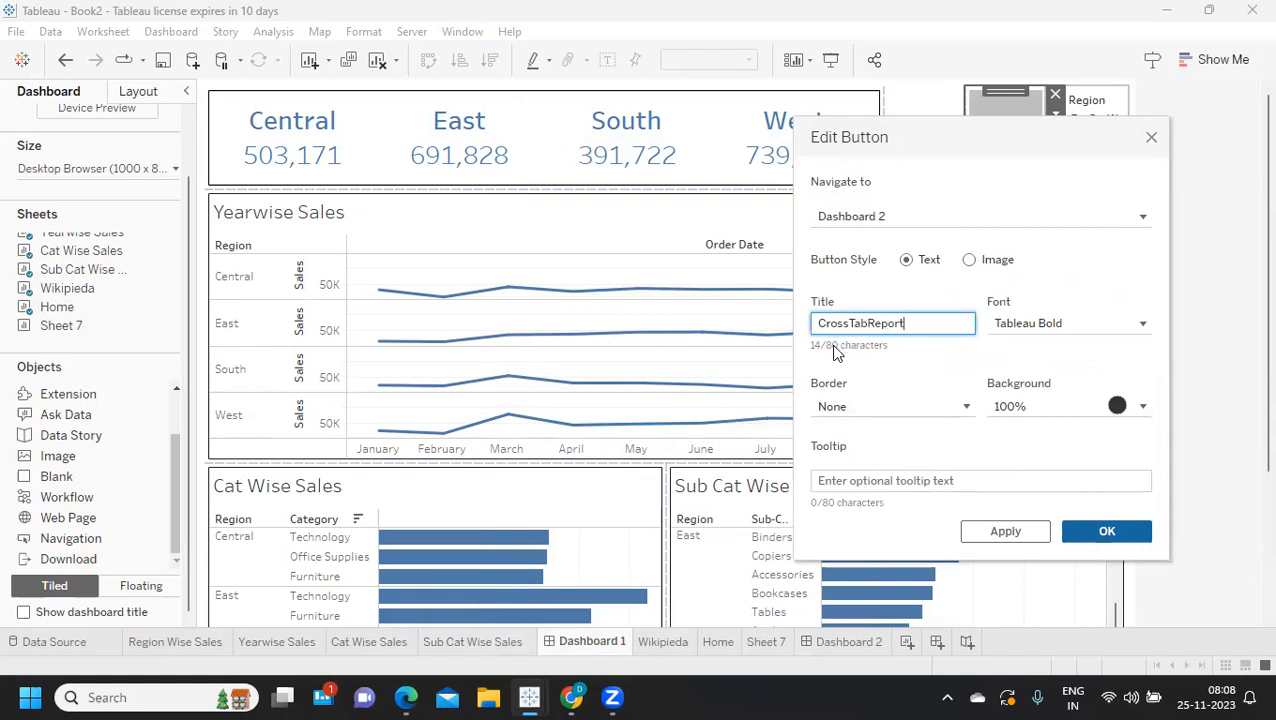
pyautogui.click(1006, 531)
pyautogui.click(1104, 533)
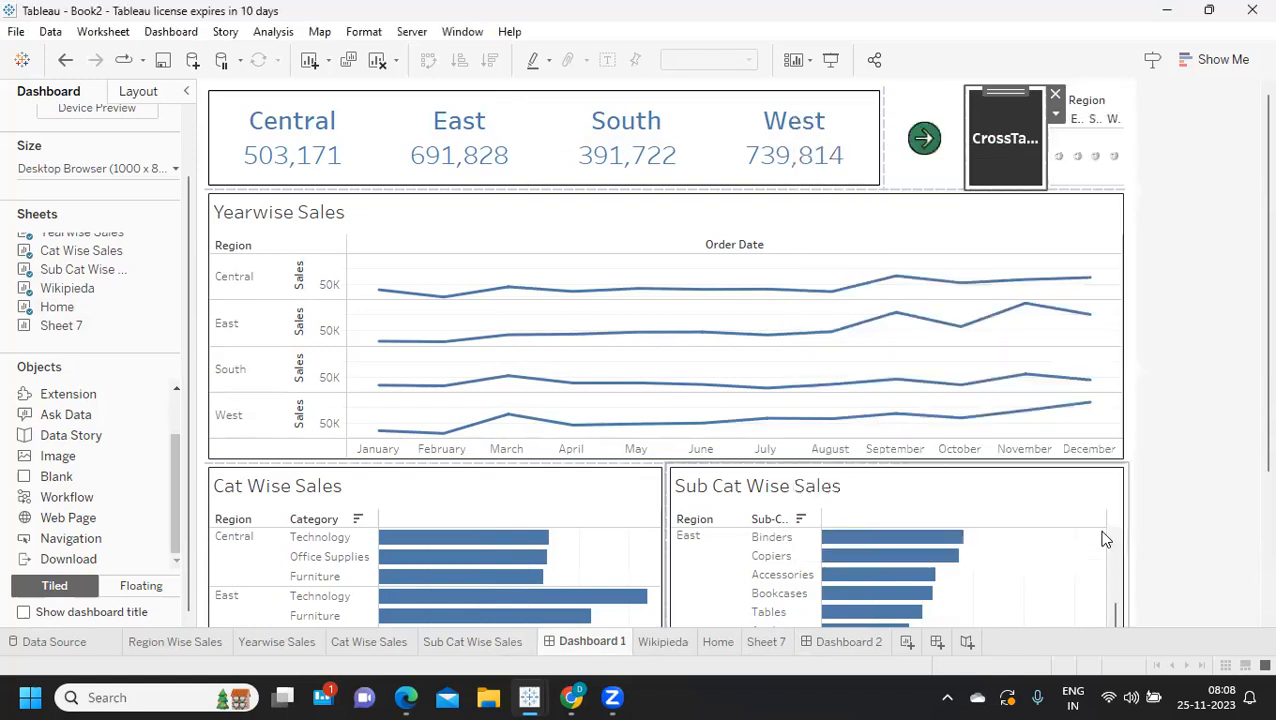
# - Remove the Wikipieda sheet beside the CrossTabReport button and slightly reduce the height of Dashboard 1's top row
pyautogui.moveTo(961, 163); pyautogui.dragTo(956, 163)
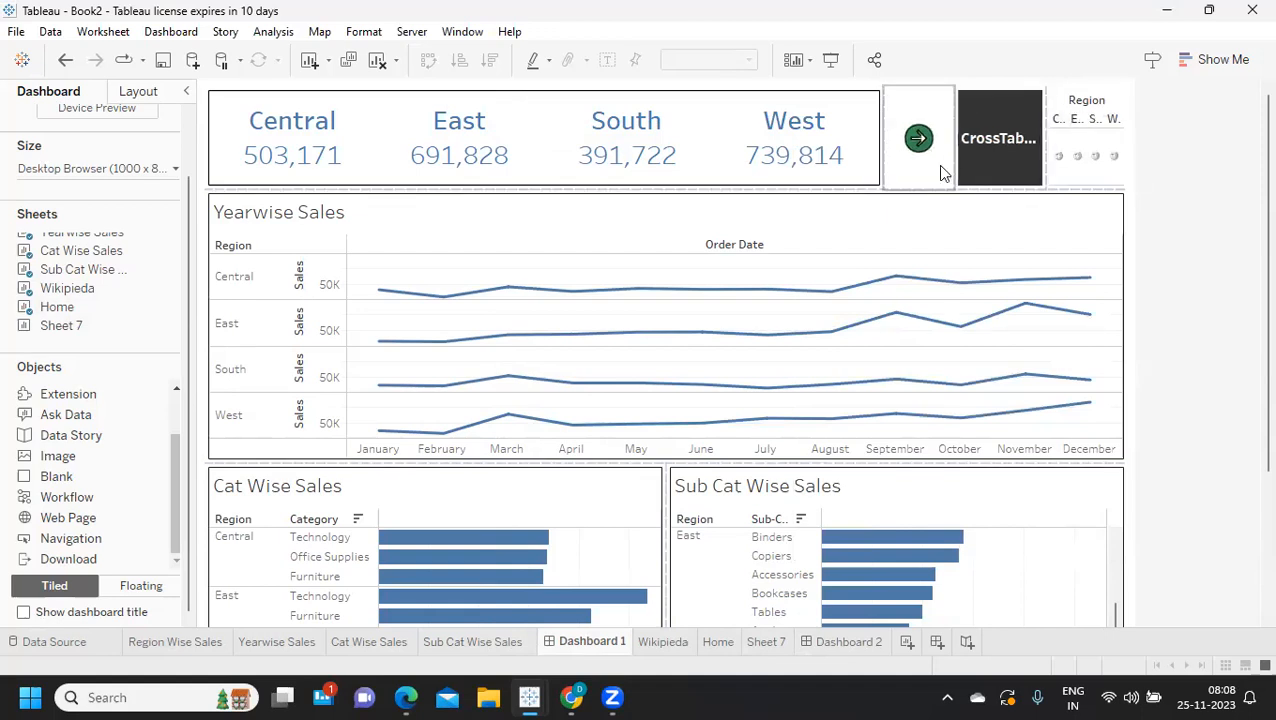
pyautogui.click(1078, 115)
pyautogui.click(1136, 93)
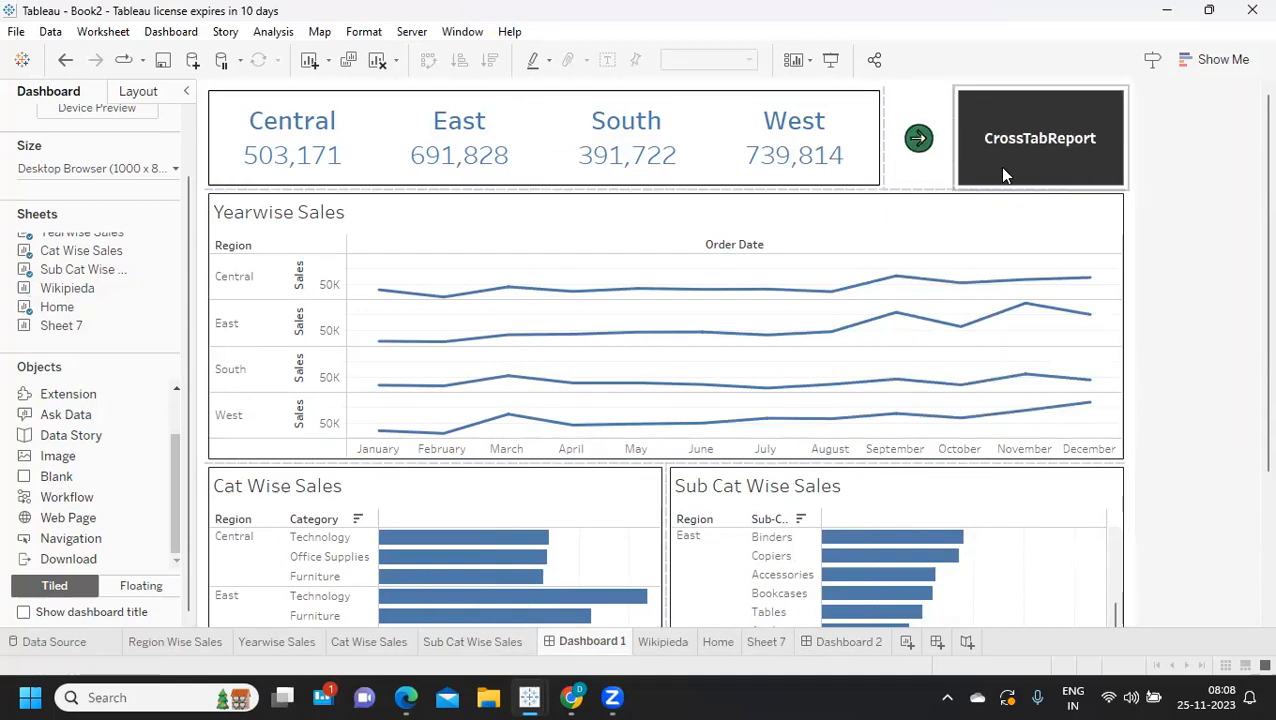
pyautogui.moveTo(1006, 189); pyautogui.dragTo(1008, 177)
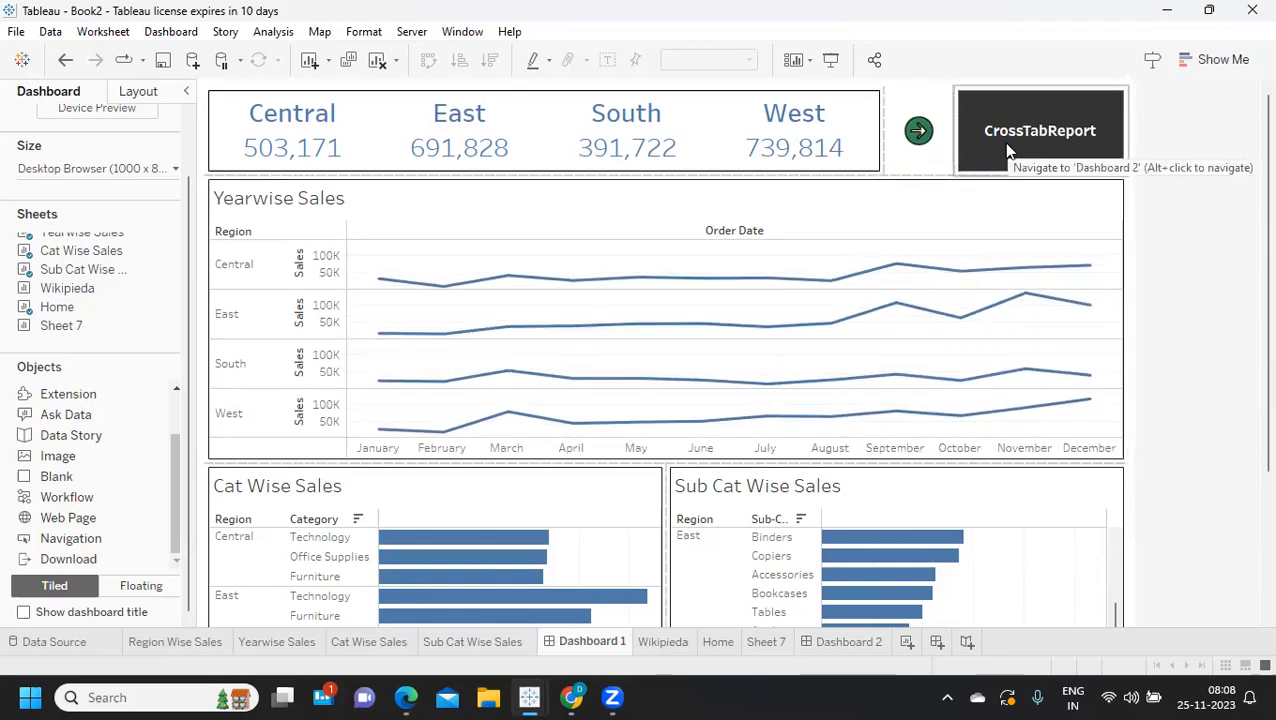
# - Test the CrossTabReport button's navigation to Dashboard 2 twice, returning to Dashboard 1 each time
pyautogui.keyDown('alt'); pyautogui.click(1008, 148); pyautogui.keyUp('alt')
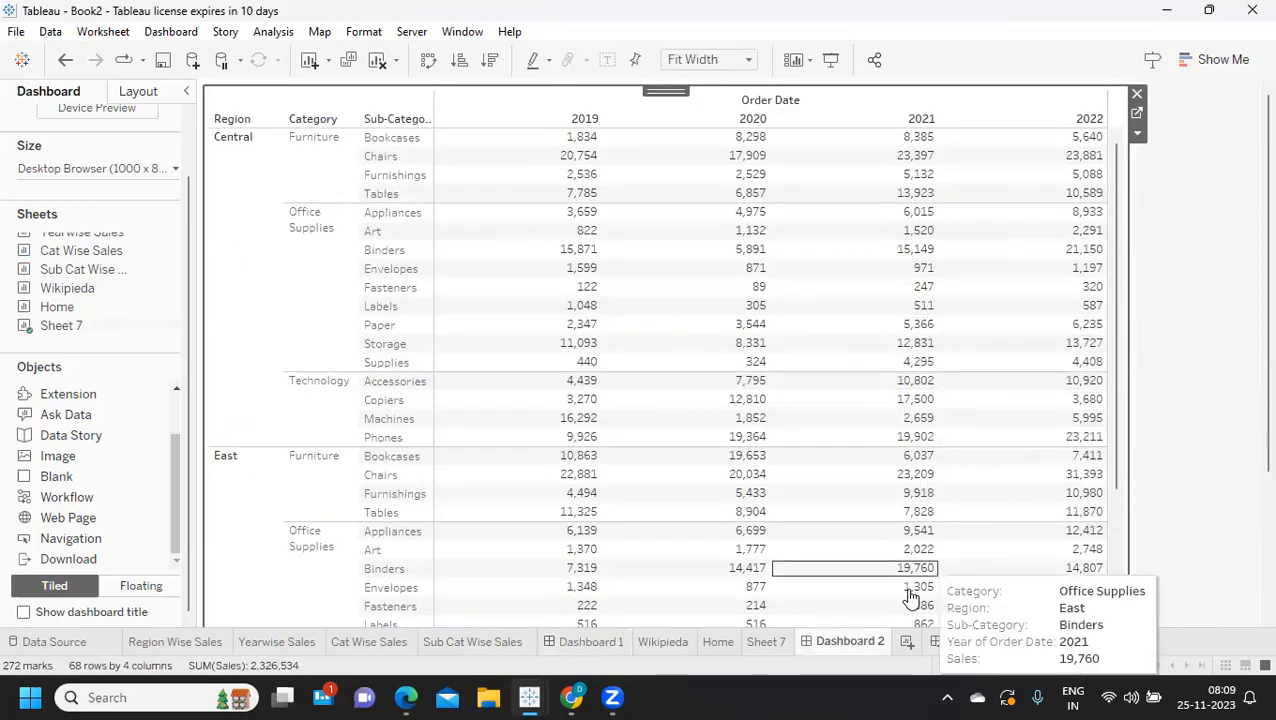
pyautogui.click(587, 641)
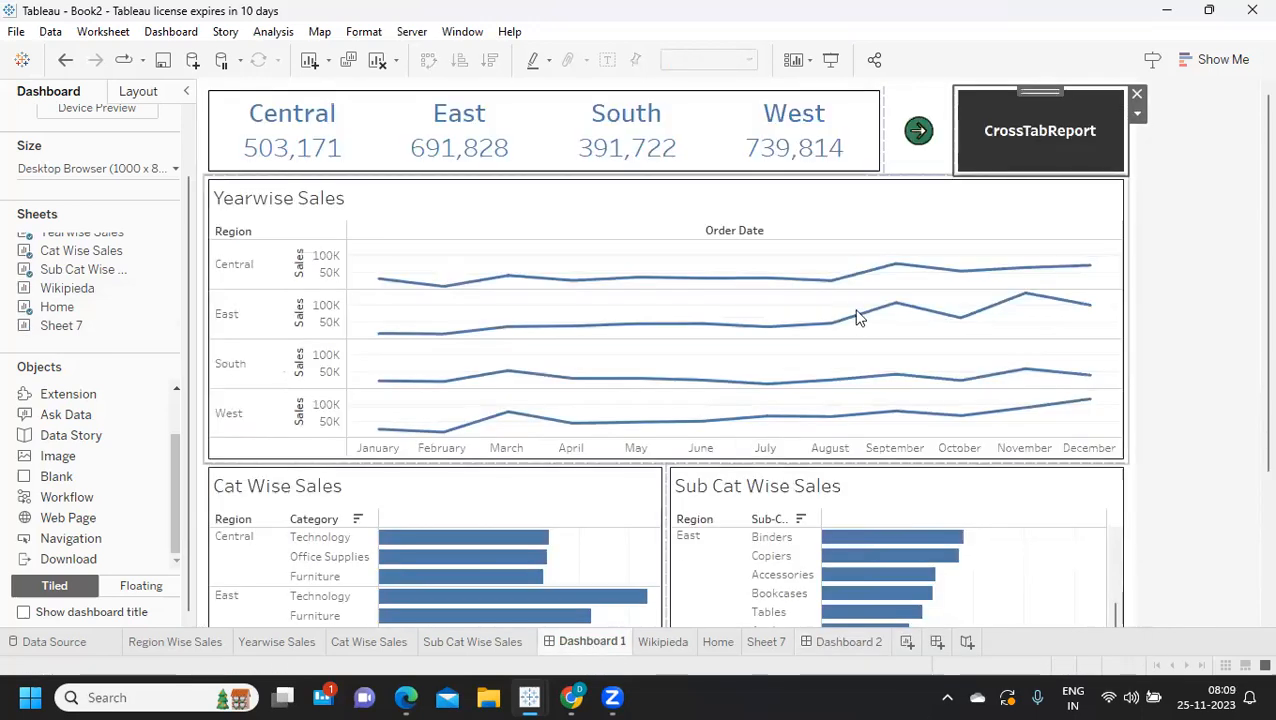
pyautogui.keyDown('alt'); pyautogui.click(1046, 148); pyautogui.keyUp('alt')
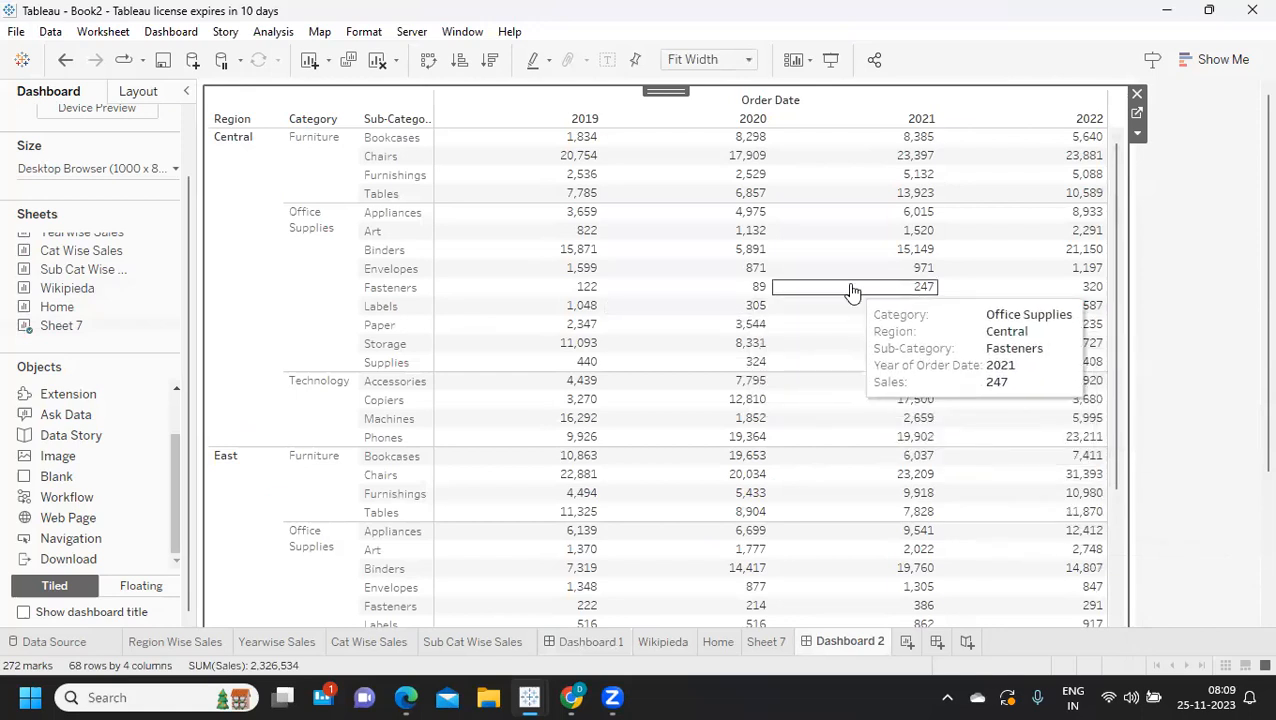
pyautogui.click(592, 642)
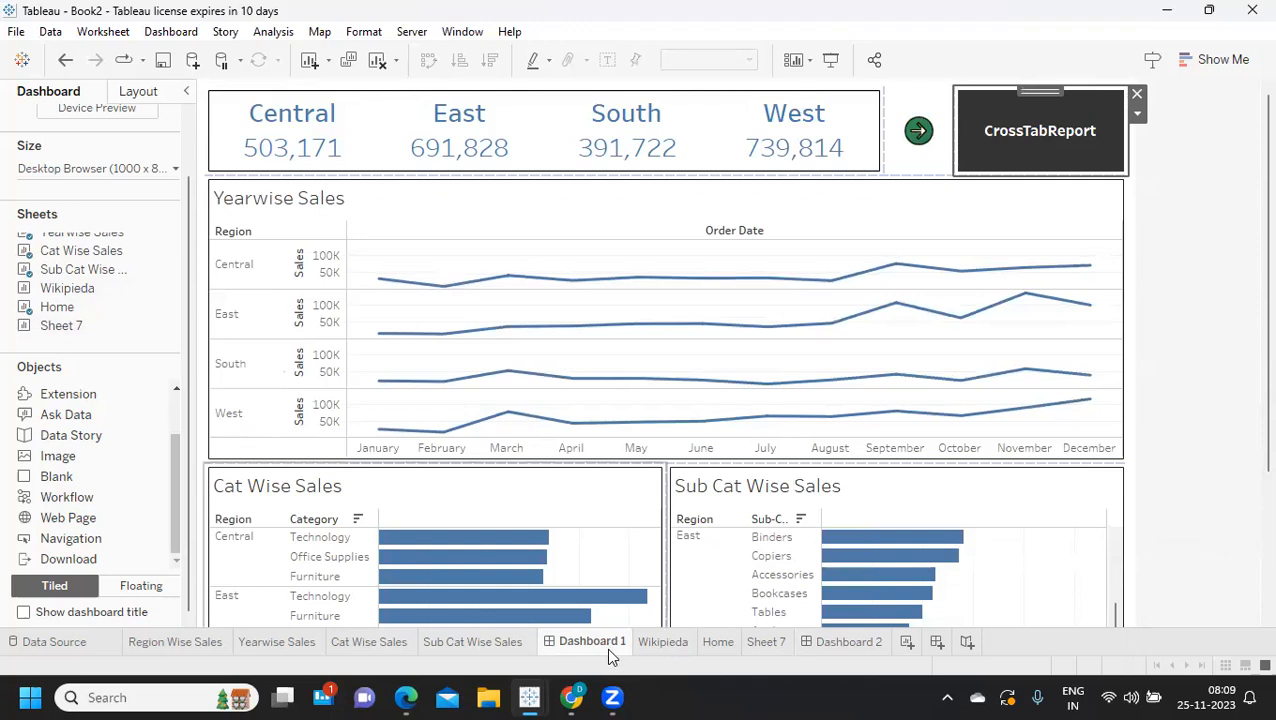
# - Review the workbook's dashboard actions and the available action types, including Change Parameter and Change Set Values
pyautogui.click(170, 32)
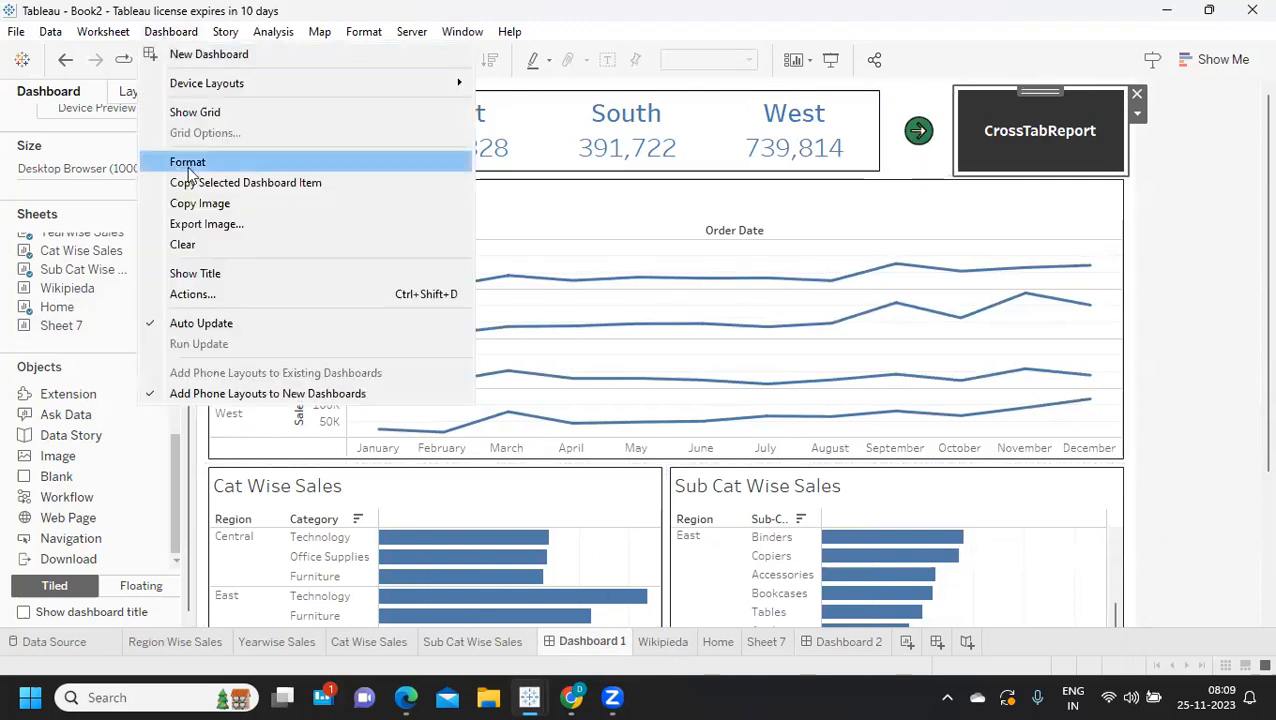
pyautogui.click(296, 294)
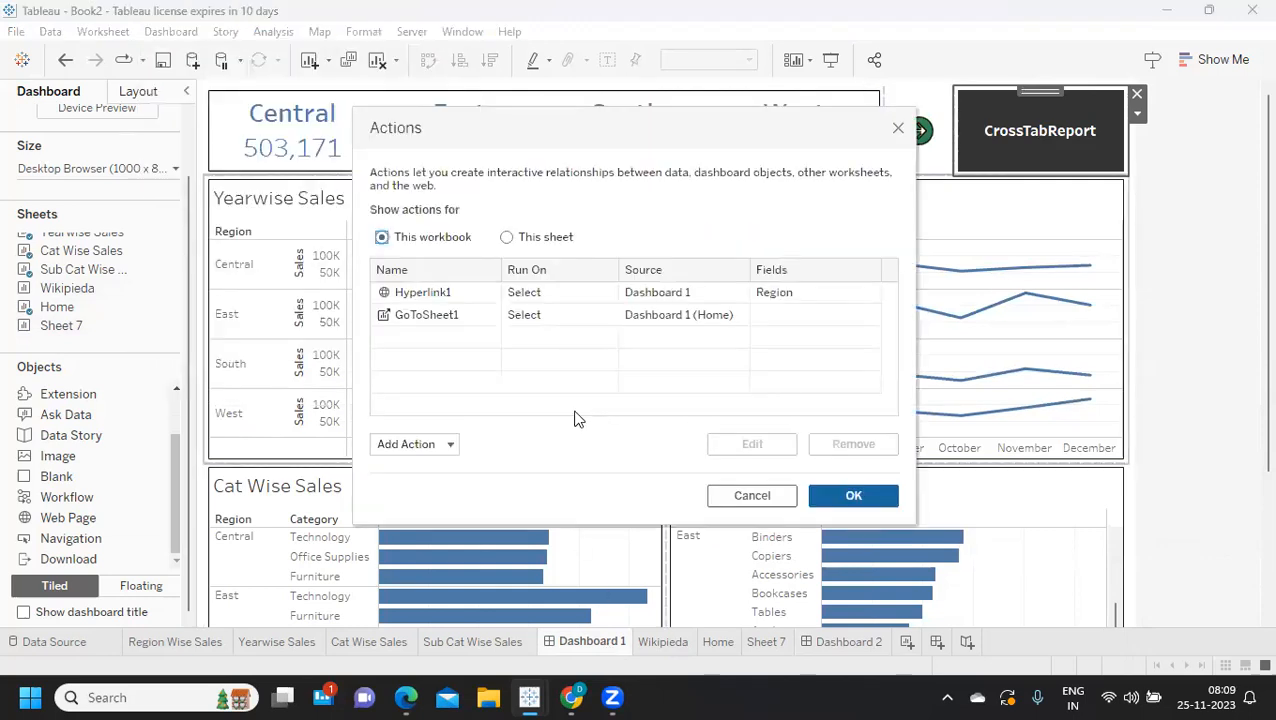
pyautogui.click(418, 443)
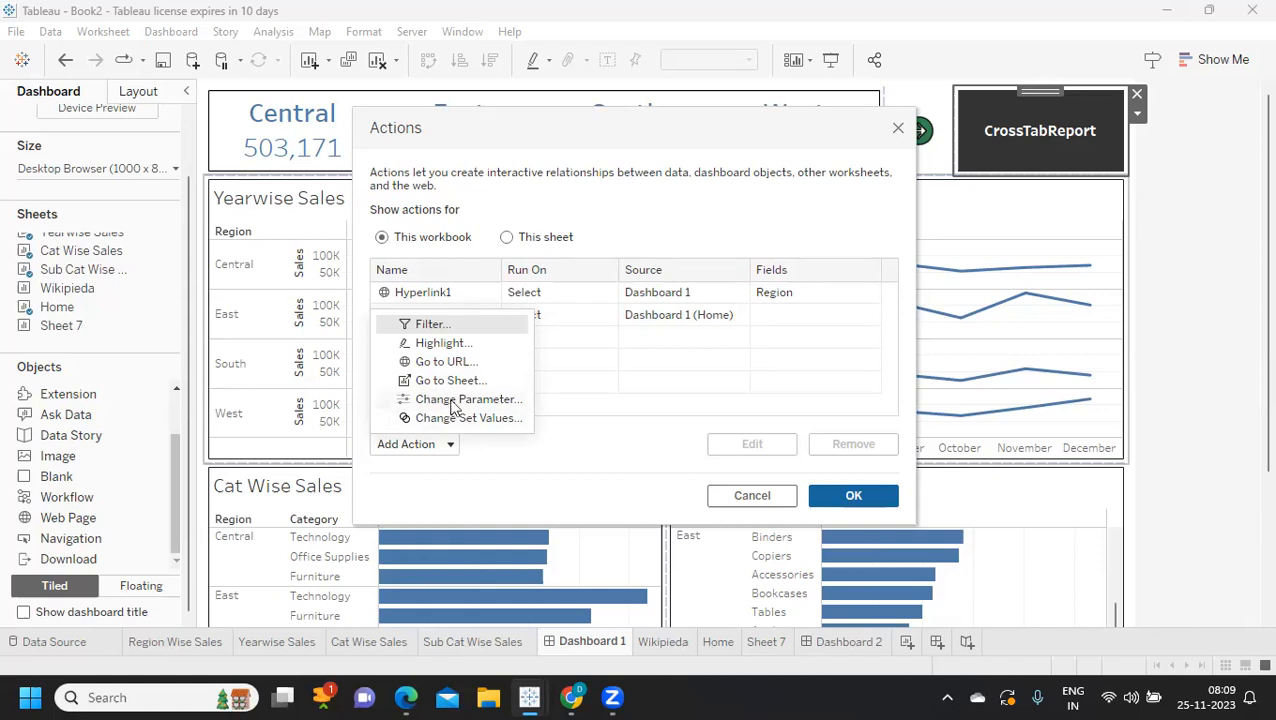
pyautogui.click(600, 486)
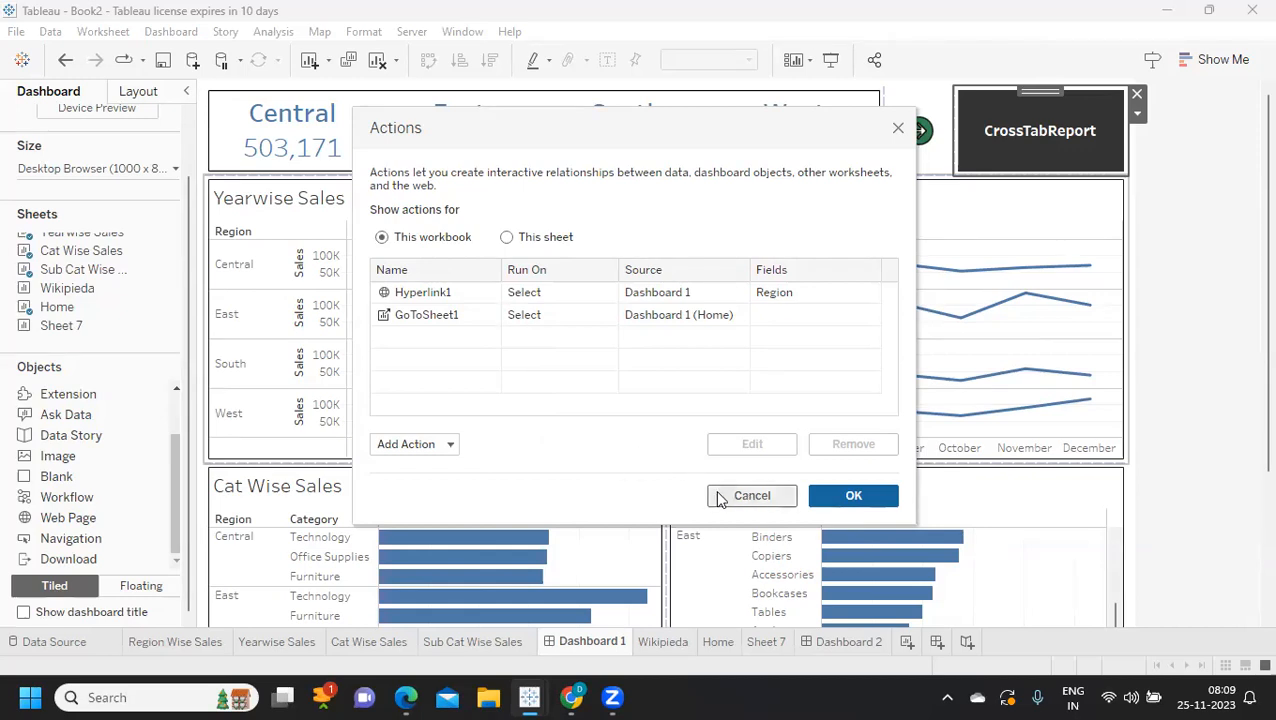
pyautogui.click(878, 497)
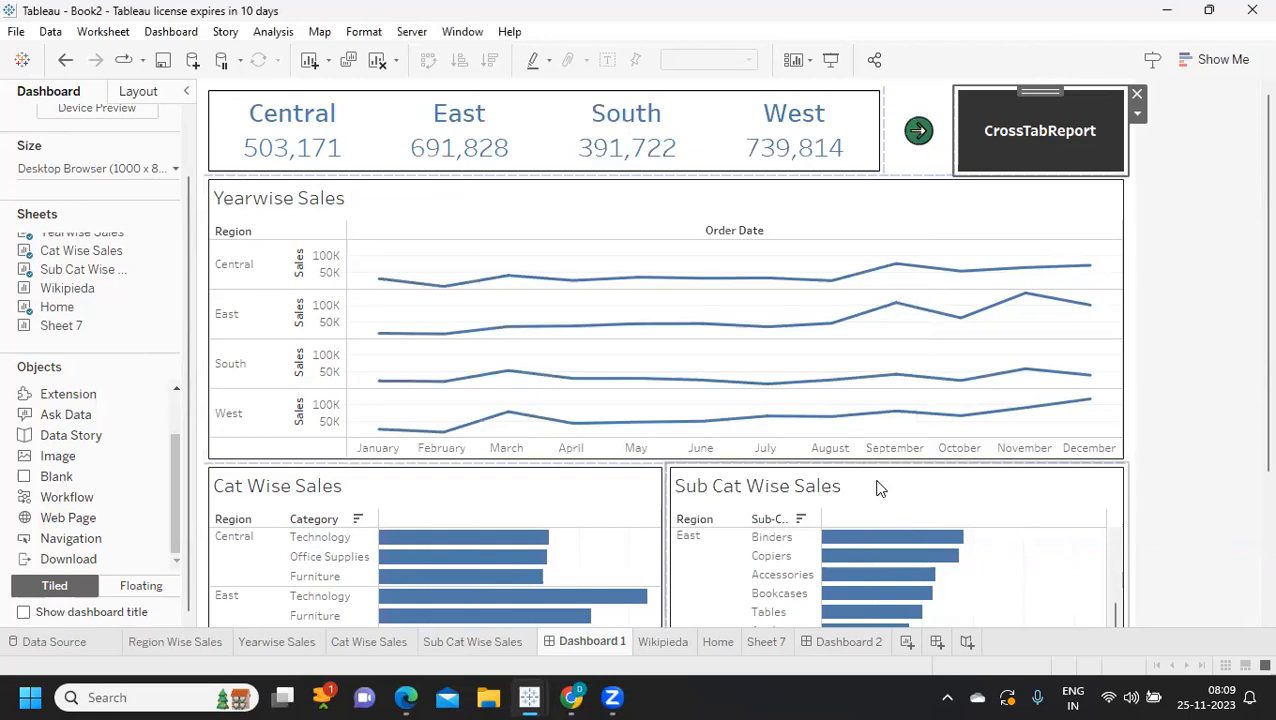